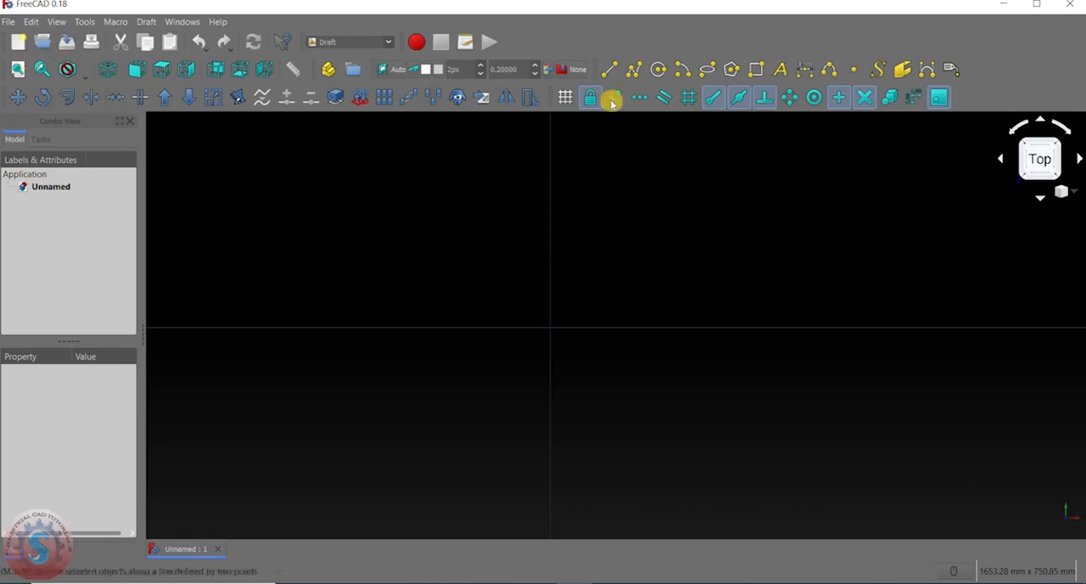
Look over the available Draft commands and examine the full extent of the drawing grid in the top view.
click(151, 23)
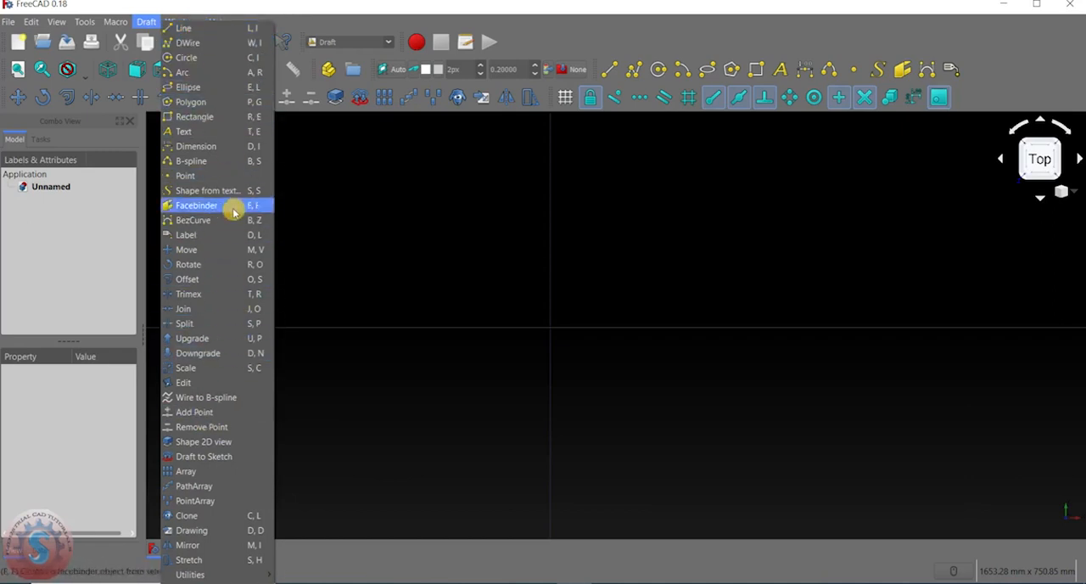
click(357, 220)
scroll(492, 307, down, 5)
scroll(482, 298, down, 12)
scroll(479, 294, up, 8)
middle_drag(478, 294, 533, 285)
scroll(564, 292, down, 6)
scroll(531, 285, up, 5)
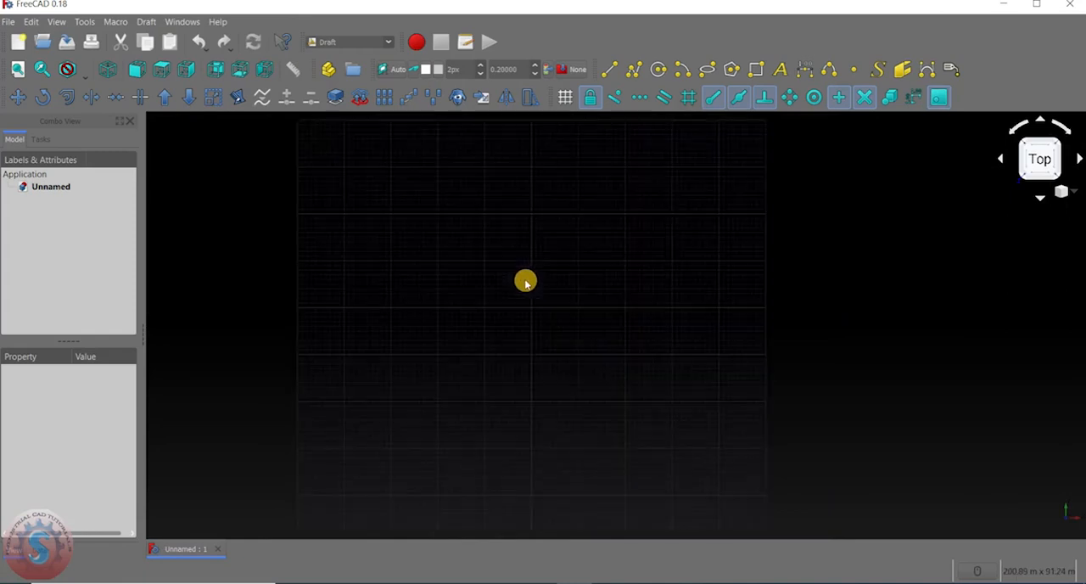
scroll(526, 276, up, 2)
scroll(526, 276, down, 6)
scroll(528, 273, up, 4)
middle_drag(520, 270, 491, 268)
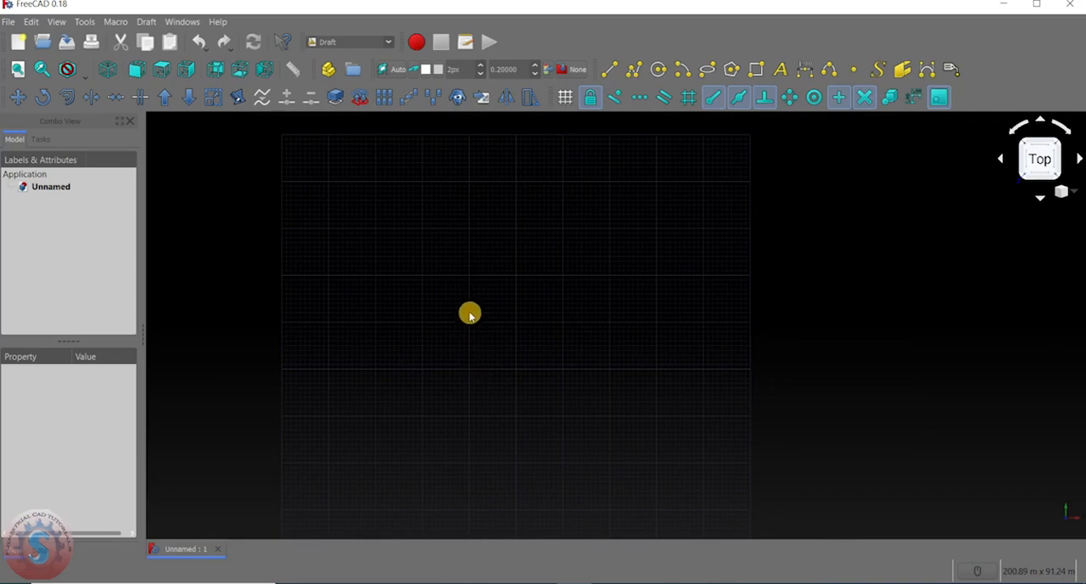
scroll(473, 316, down, 3)
scroll(470, 302, up, 3)
scroll(468, 289, down, 1)
middle_drag(470, 289, 478, 249)
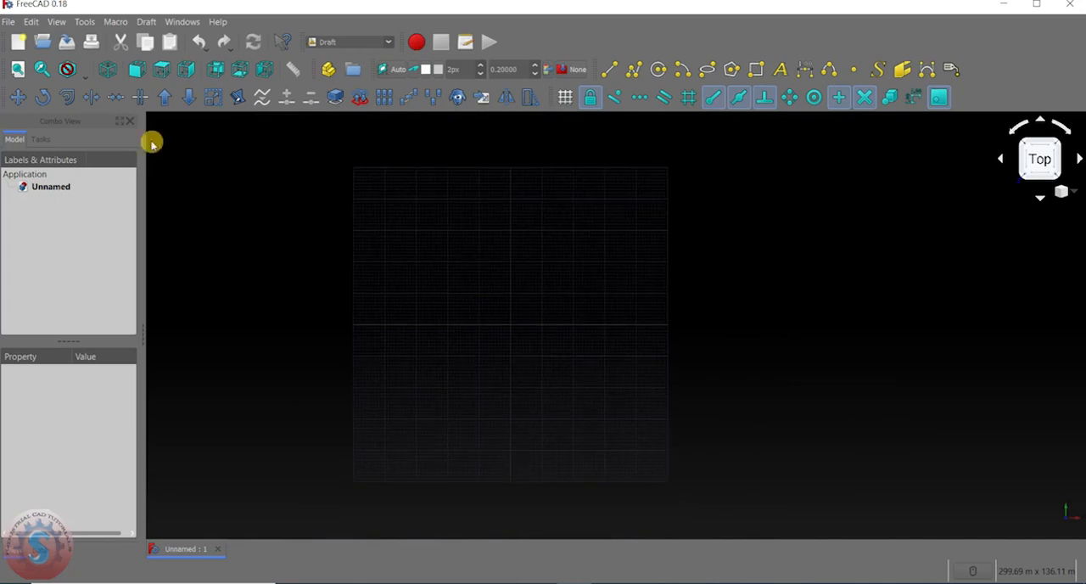
Review the display colour settings and the general settings in the preferences.
click(32, 23)
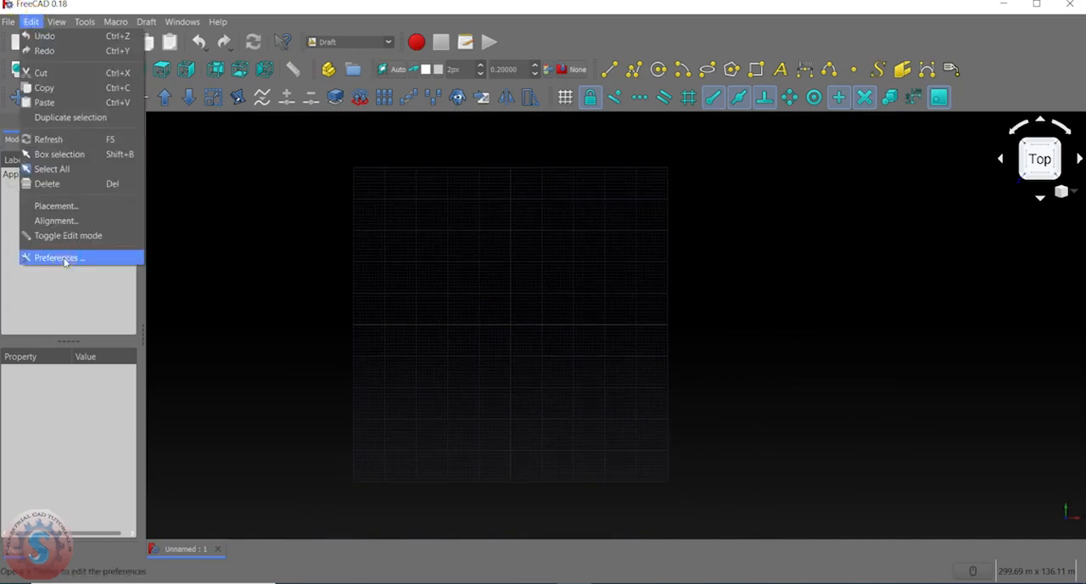
click(64, 260)
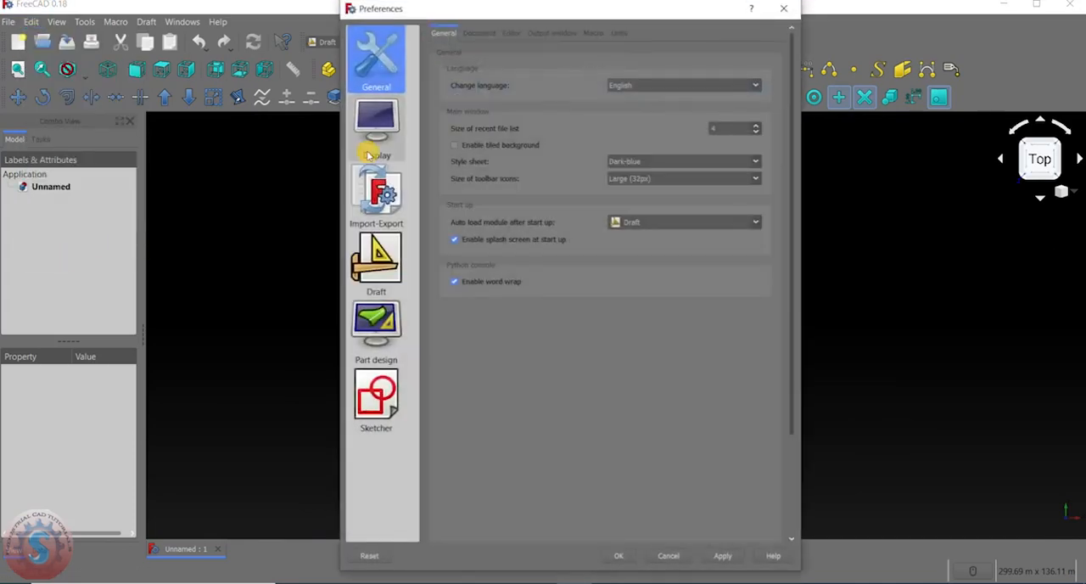
click(392, 134)
click(477, 34)
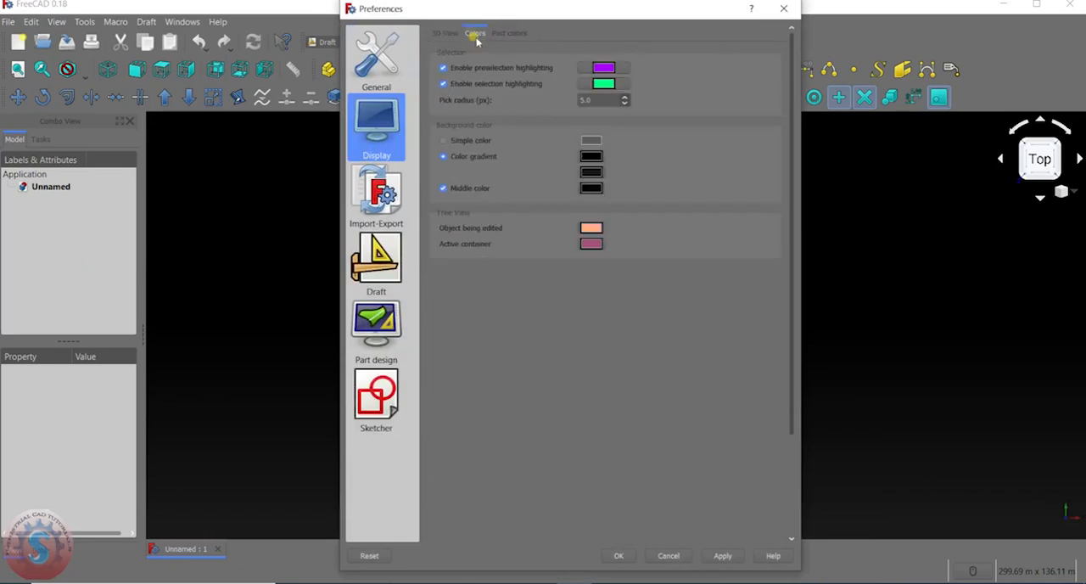
click(383, 68)
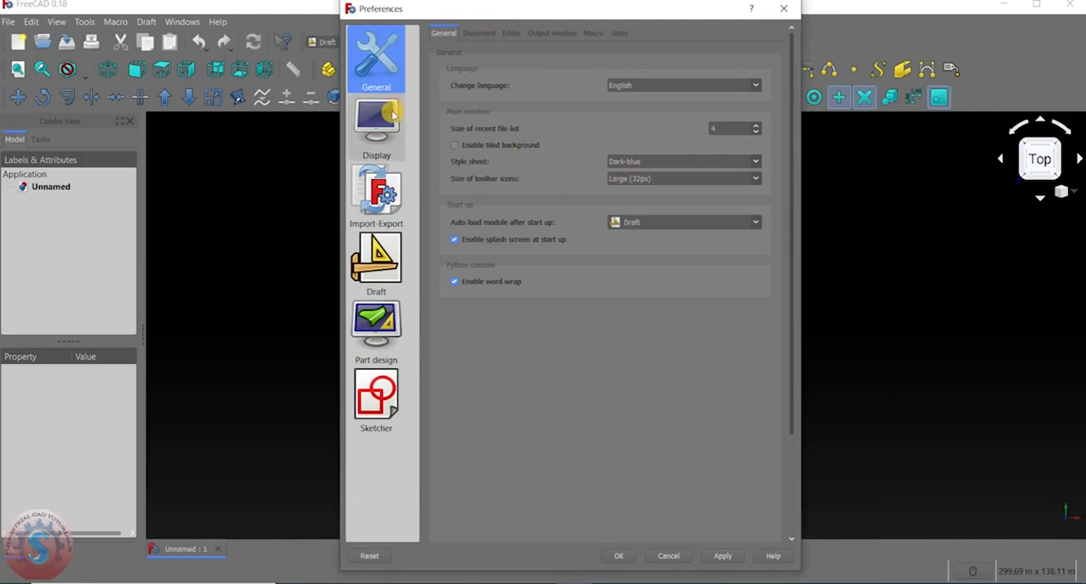
click(389, 117)
click(381, 68)
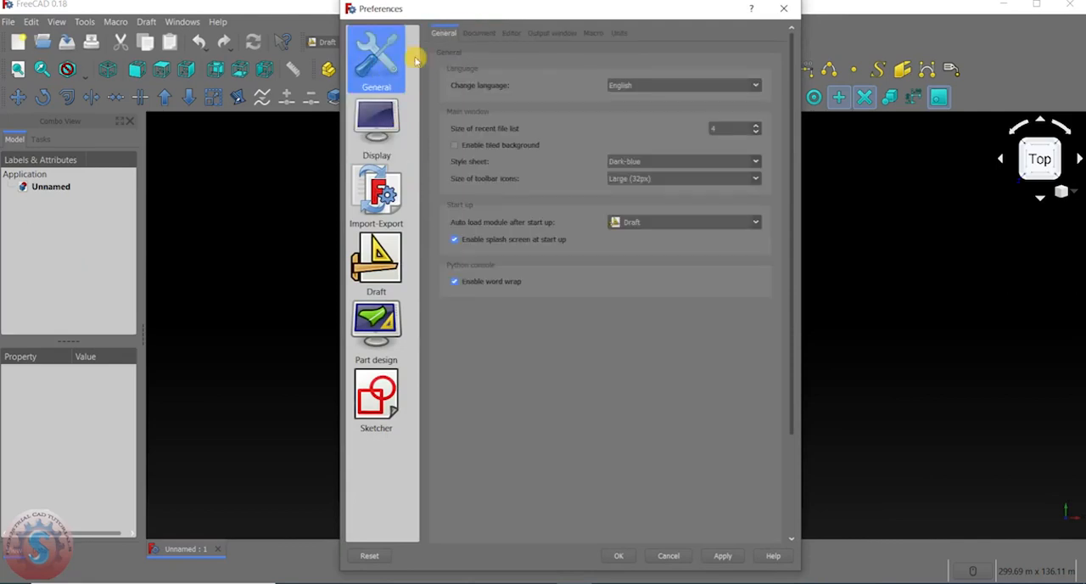
Check the grid spacing among the Draft grid and snapping preferences, and close the preferences.
click(356, 265)
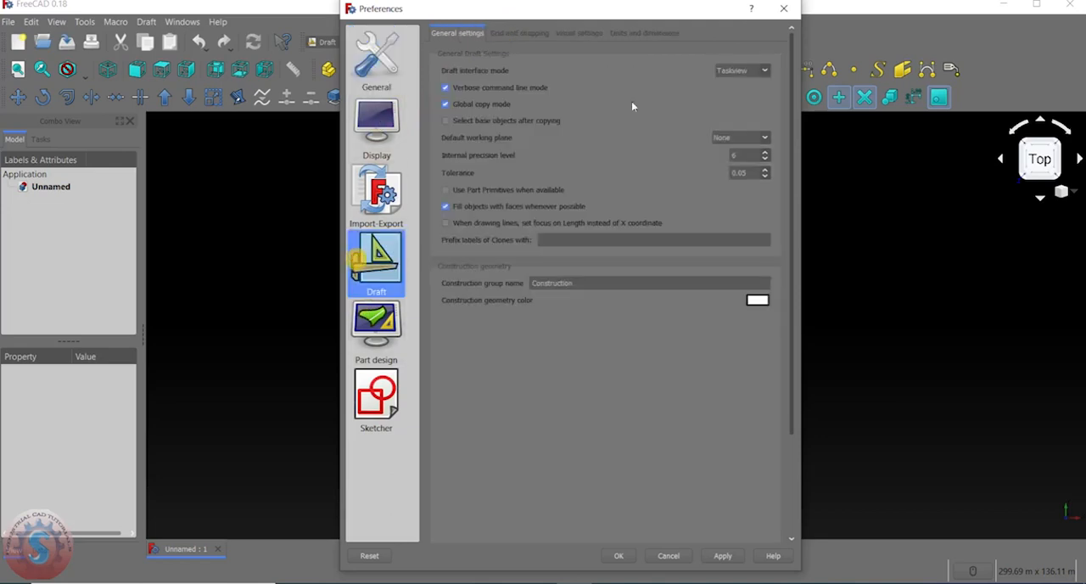
click(517, 34)
drag(703, 249, 748, 249)
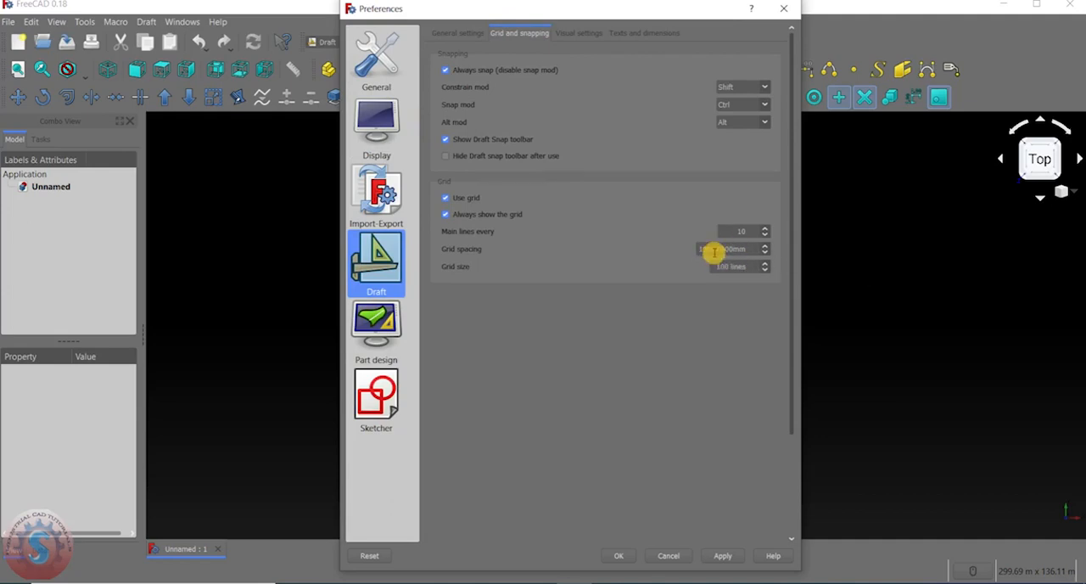
click(618, 555)
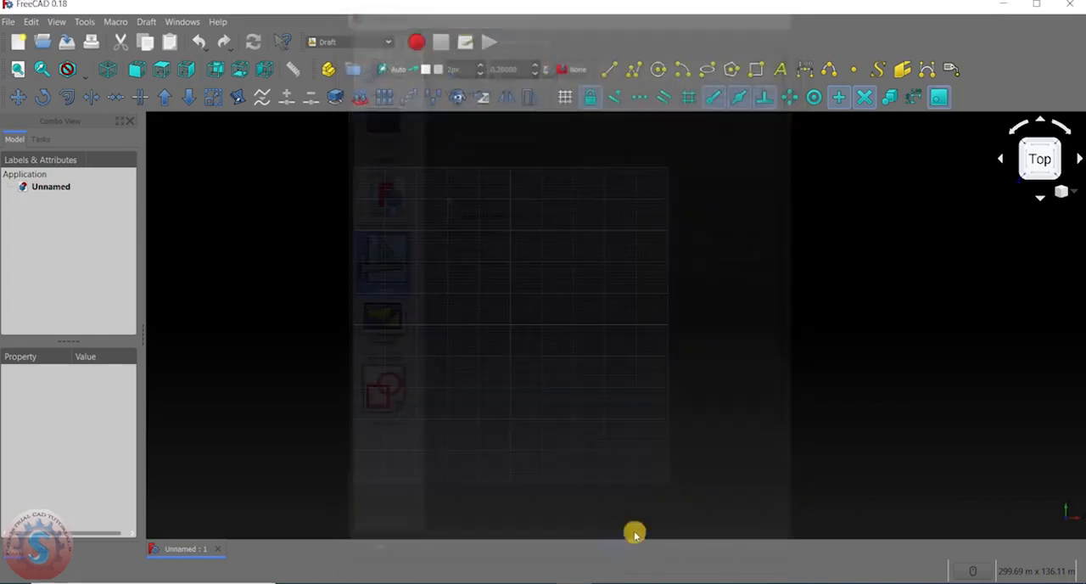
scroll(590, 275, up, 4)
middle_drag(552, 222, 494, 308)
middle_drag(486, 360, 582, 293)
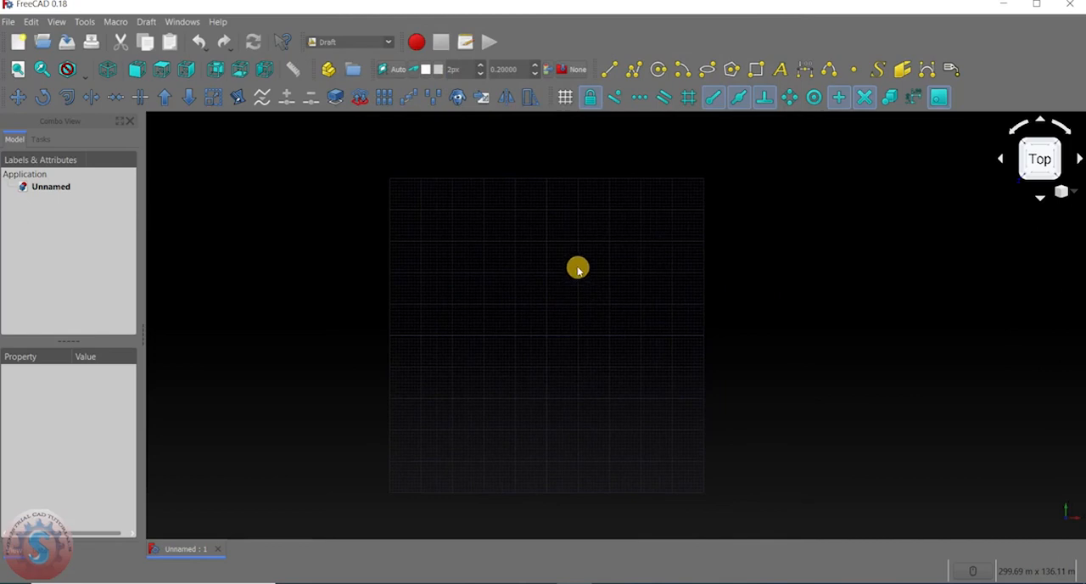
scroll(614, 261, up, 2)
middle_drag(613, 260, 628, 239)
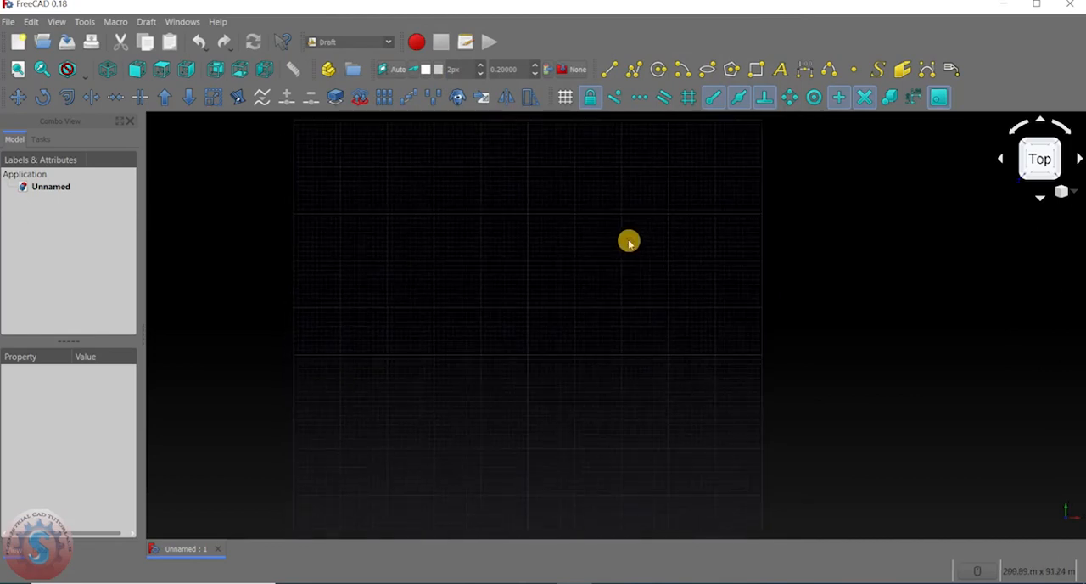
scroll(509, 321, down, 2)
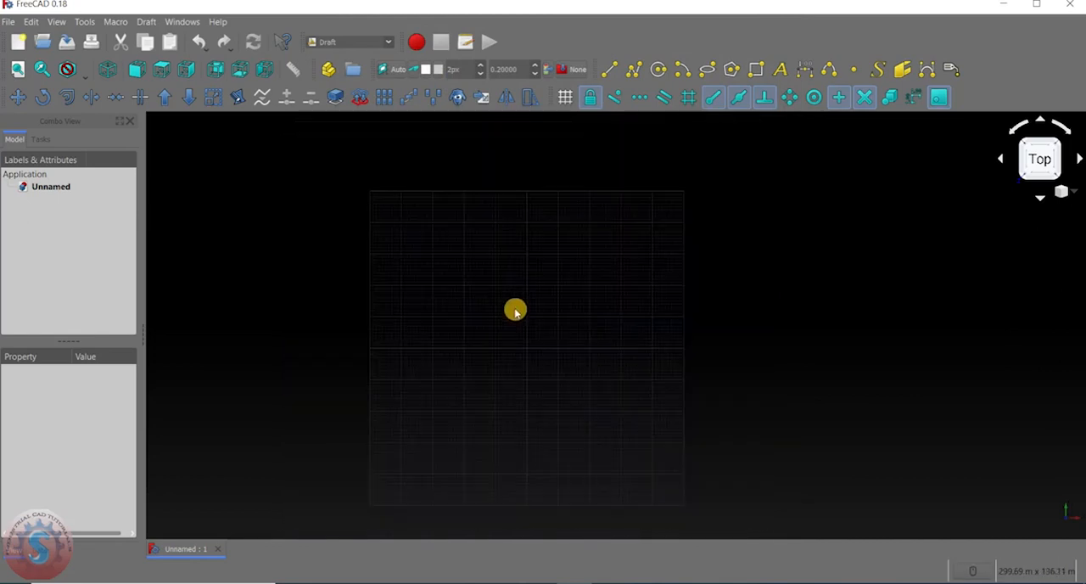
middle_drag(515, 309, 510, 291)
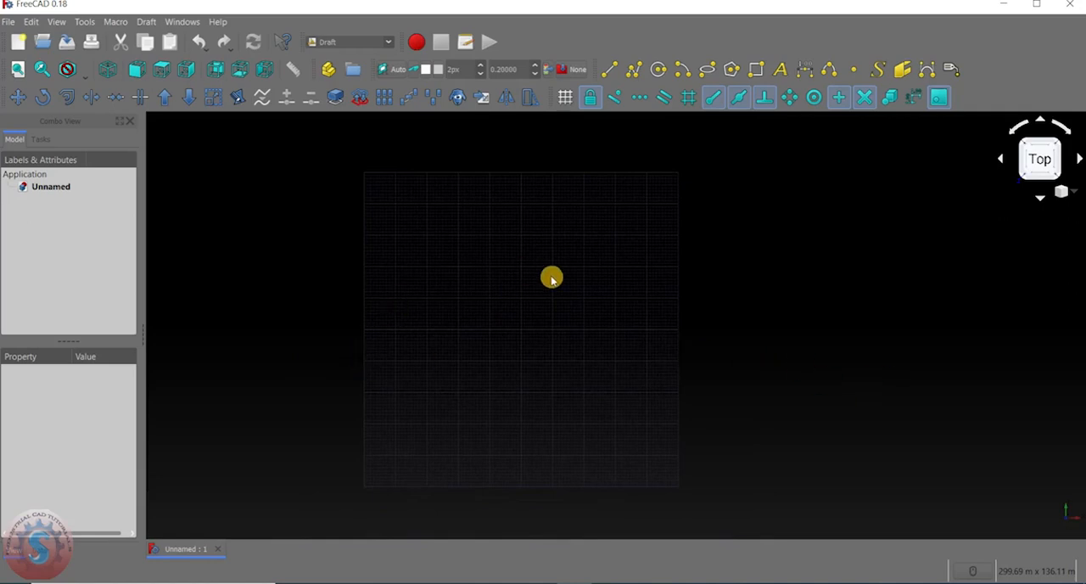
click(608, 68)
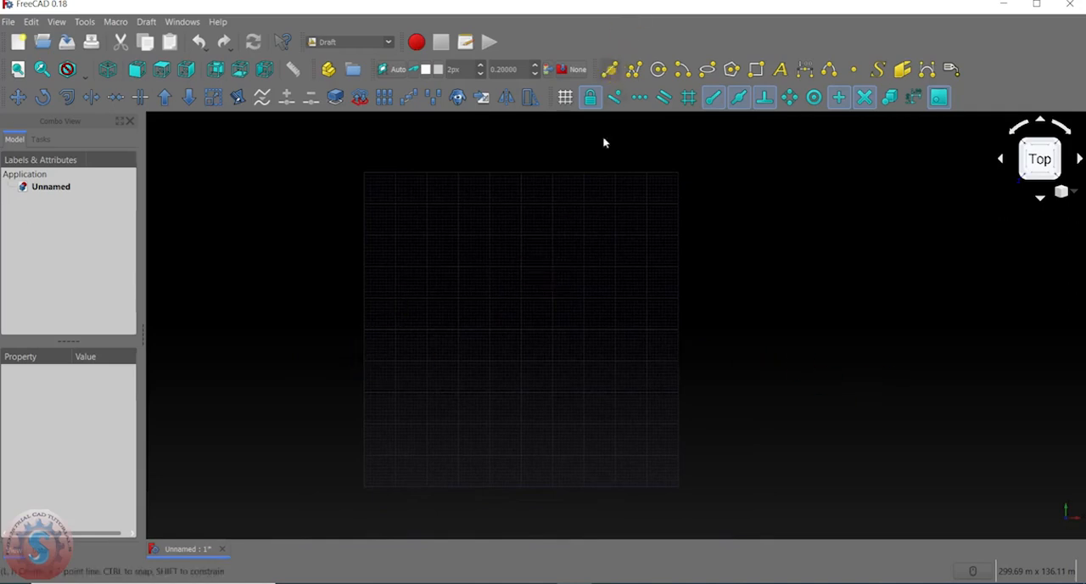
scroll(450, 334, up, 3)
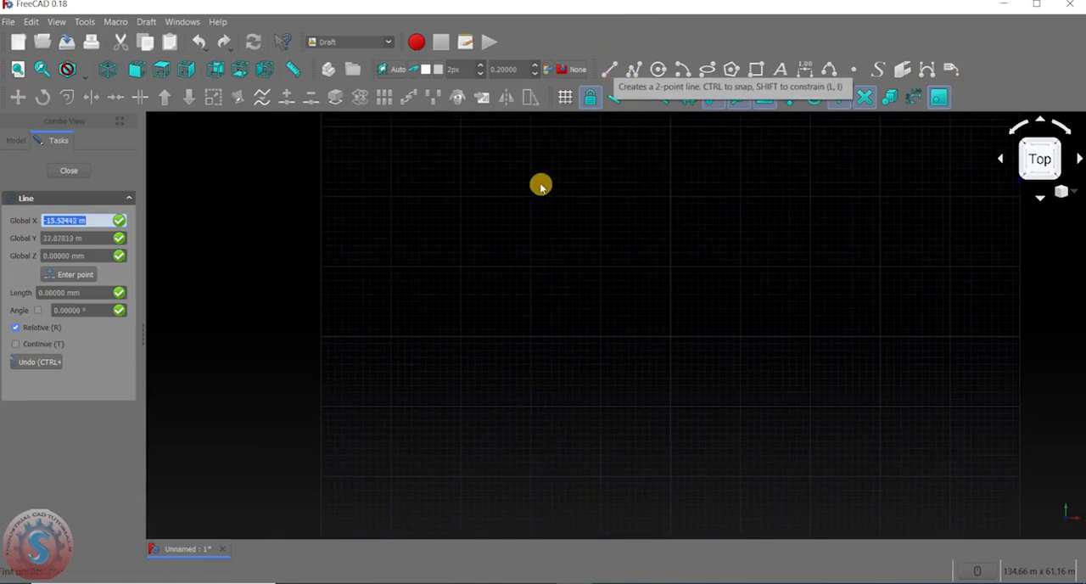
key(Escape)
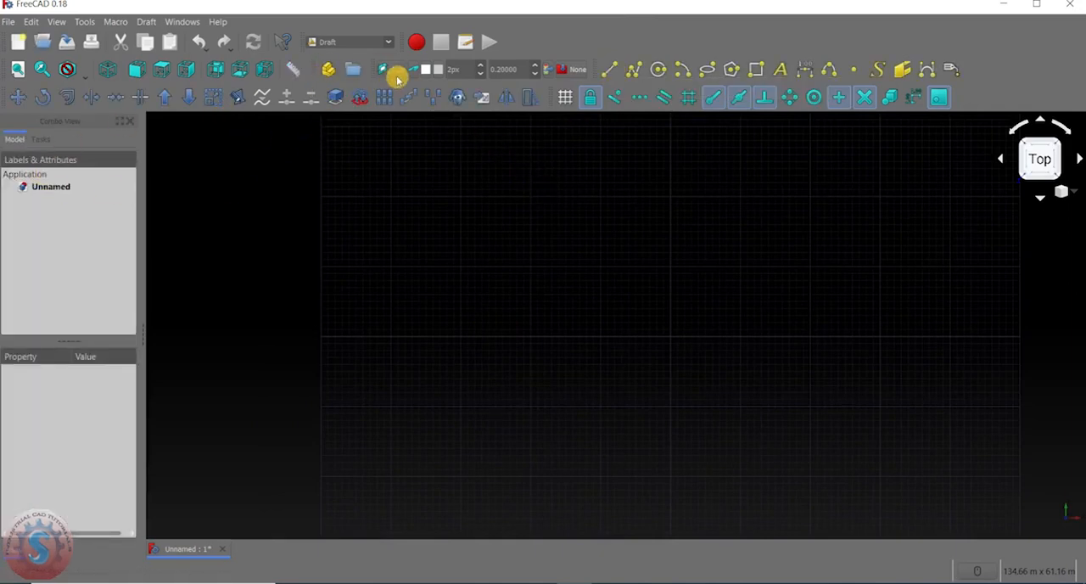
Turn on construction mode for the Draft geometry.
middle_drag(397, 272, 323, 260)
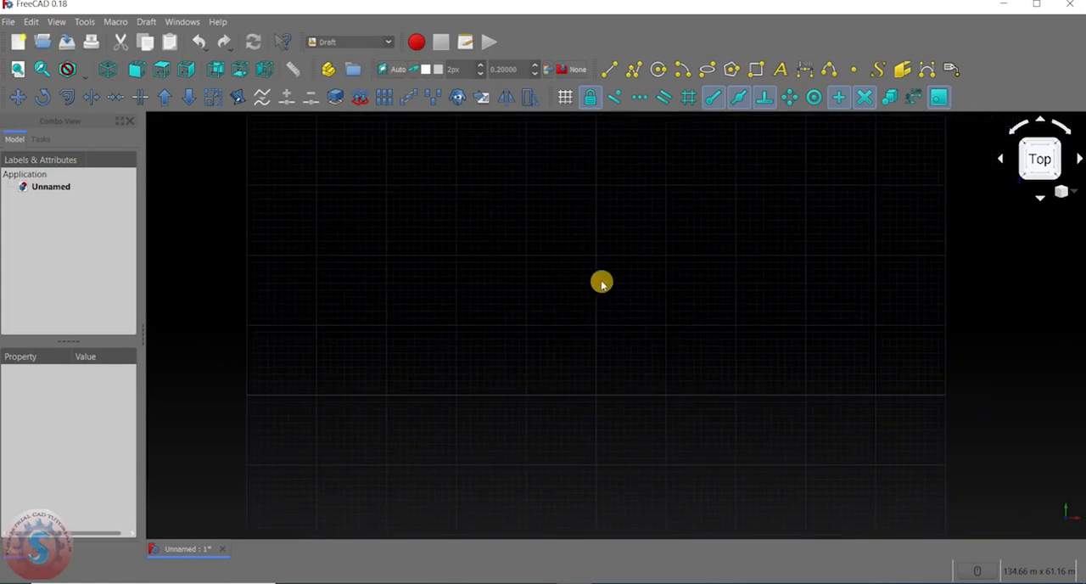
click(416, 72)
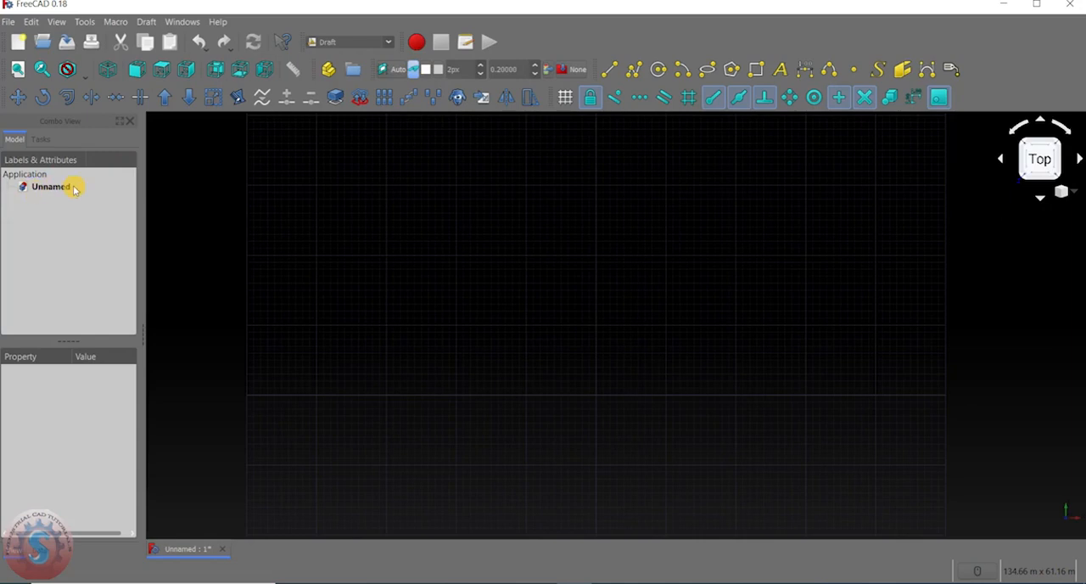
Save the document to the Desktop as "freeCAD Floor Plan" in the FreeCAD Document (*.FCStd) format.
click(7, 18)
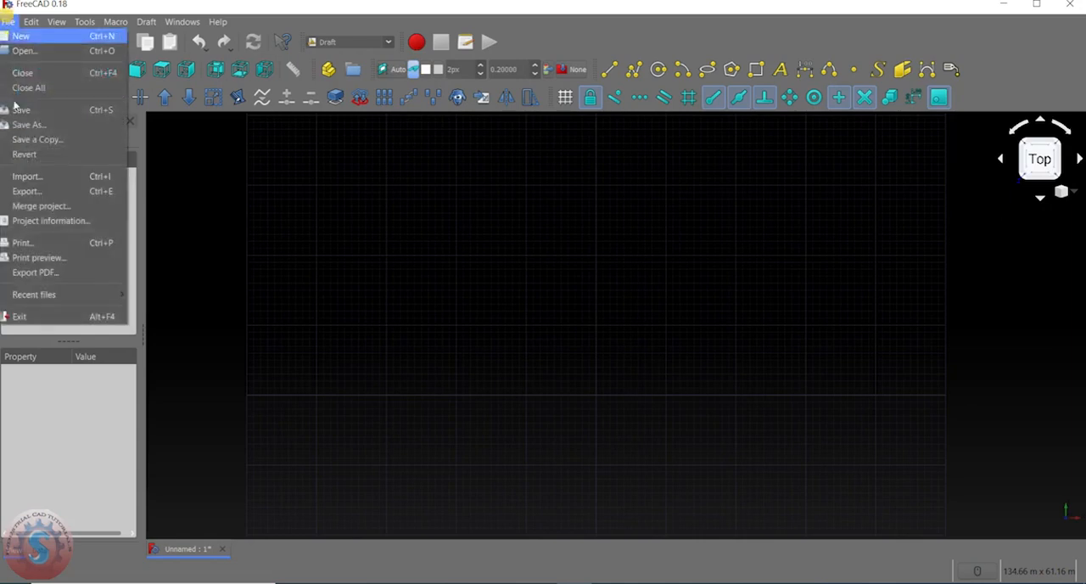
click(25, 110)
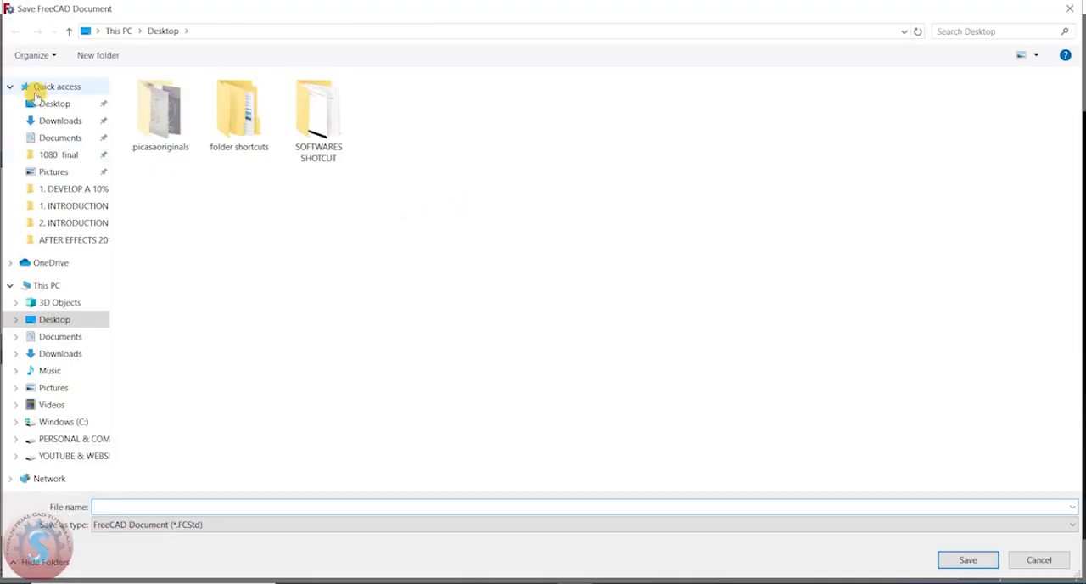
click(49, 105)
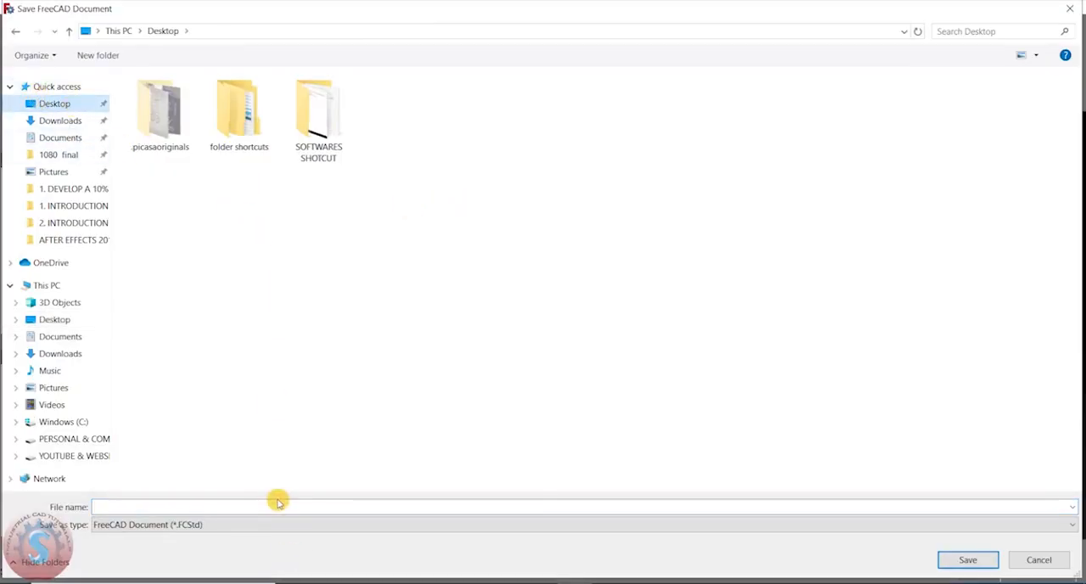
click(183, 508)
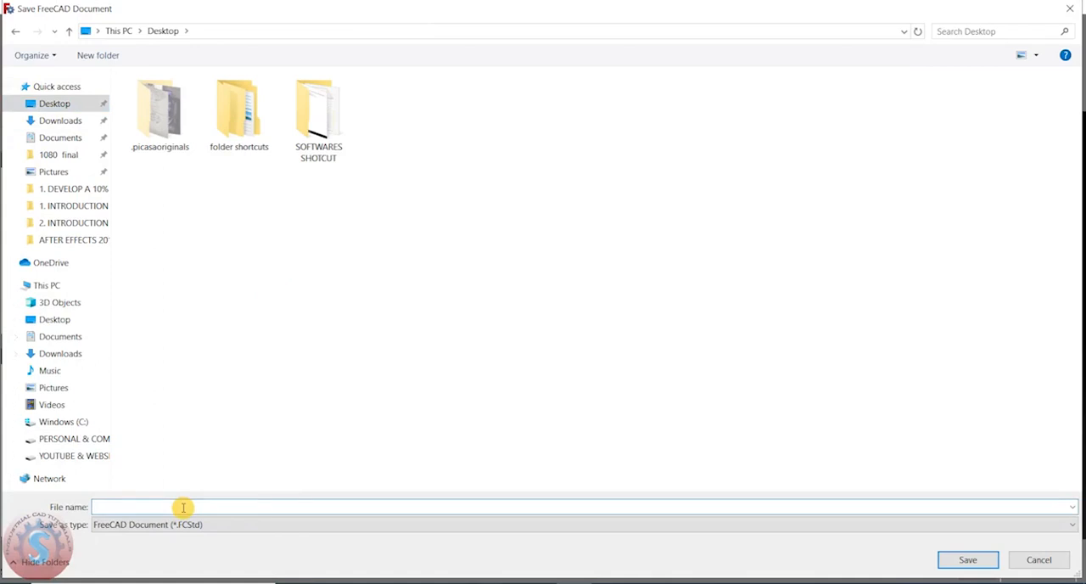
text(freeCAD Floor Plan)
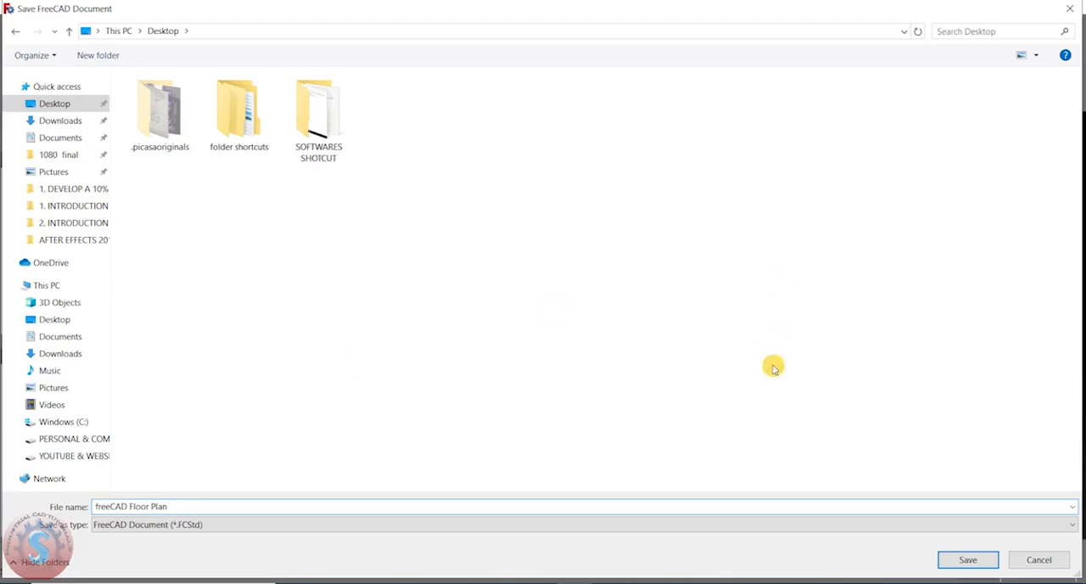
click(194, 526)
click(208, 527)
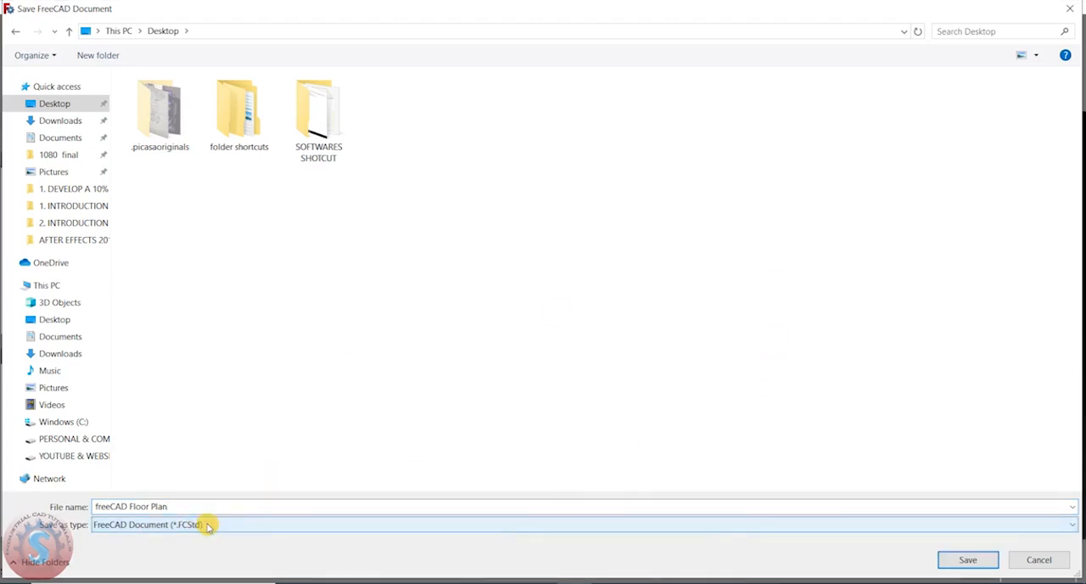
click(968, 560)
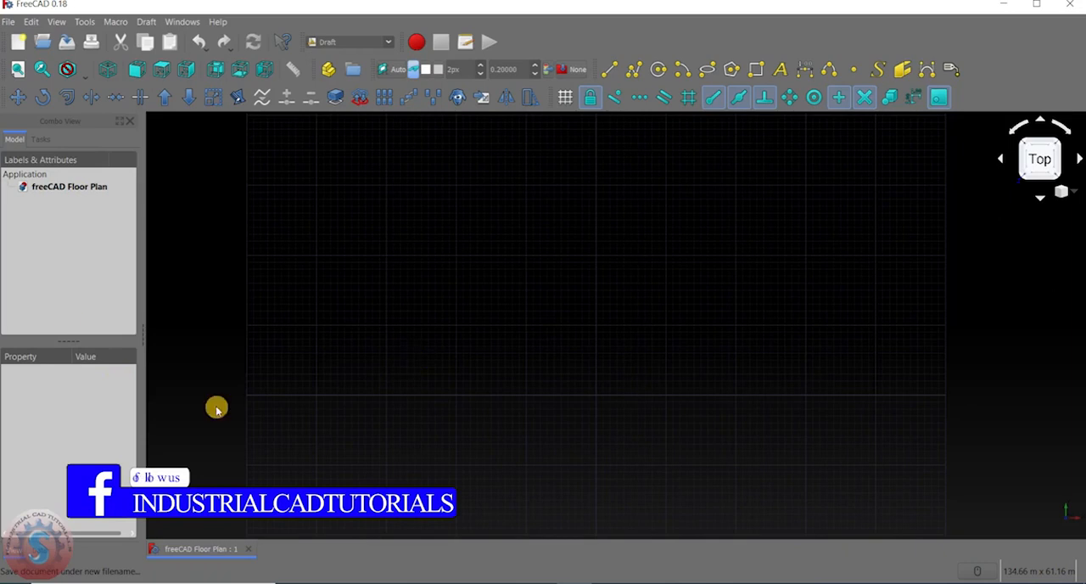
click(32, 22)
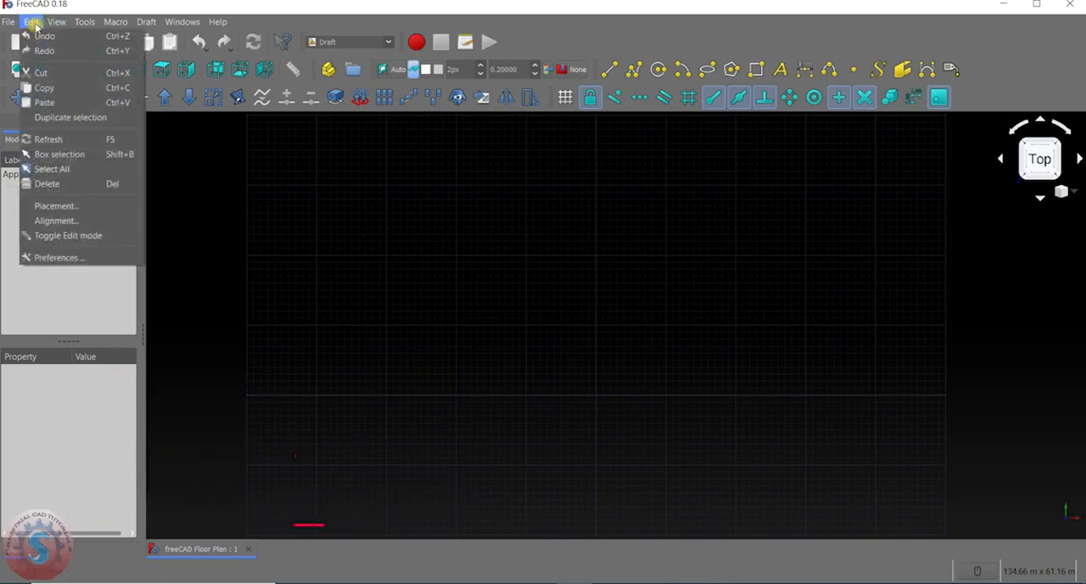
mouse_move(79, 22)
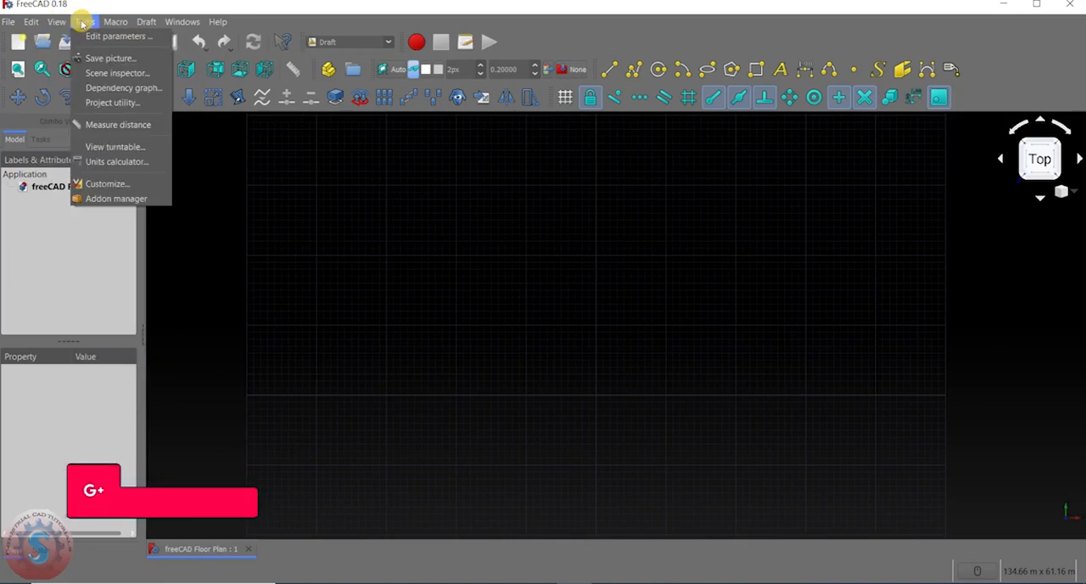
mouse_move(144, 22)
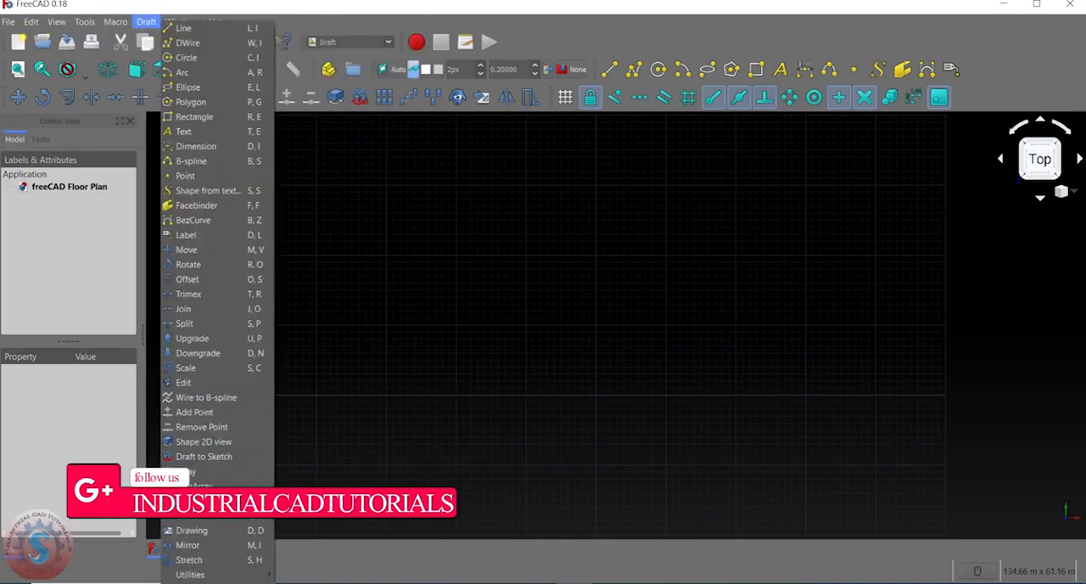
mouse_move(7, 24)
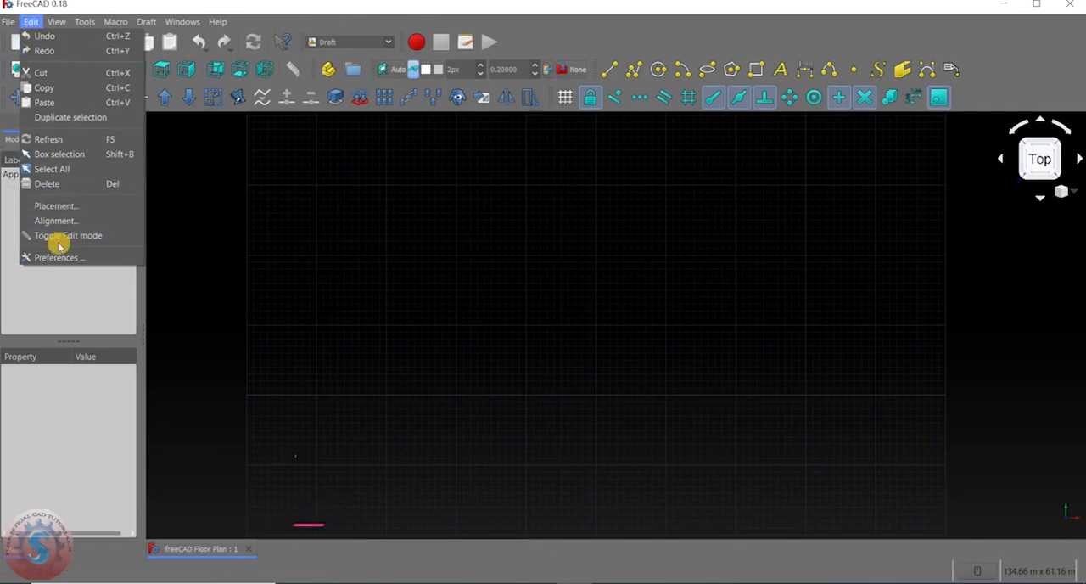
mouse_move(58, 23)
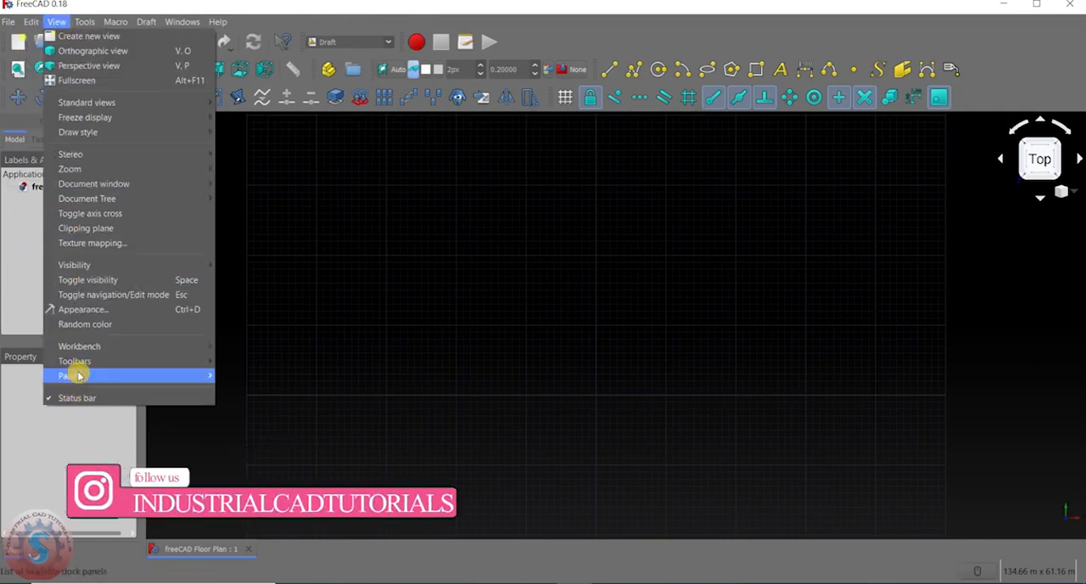
mouse_move(78, 374)
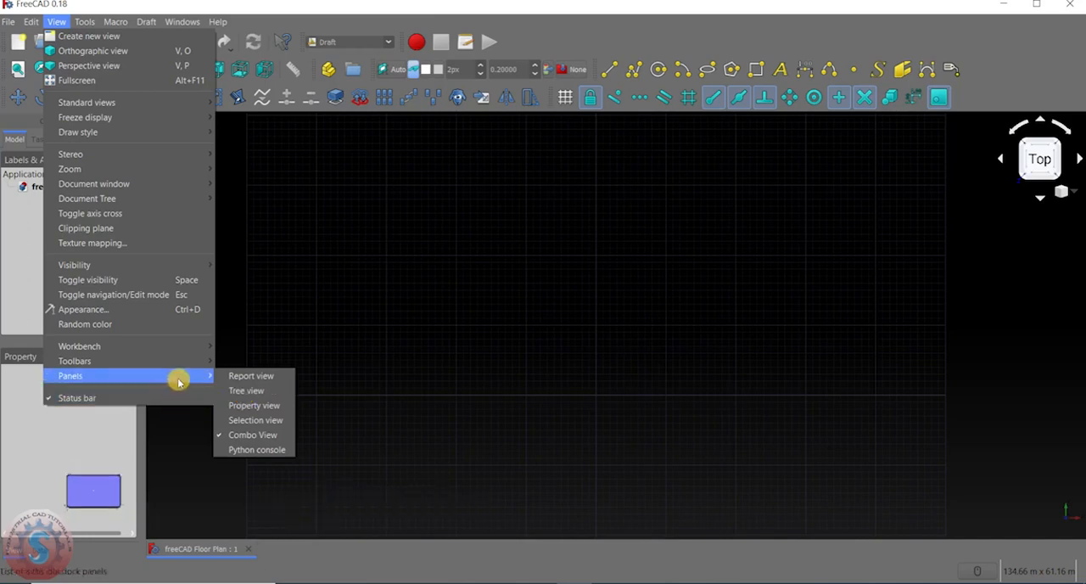
click(255, 269)
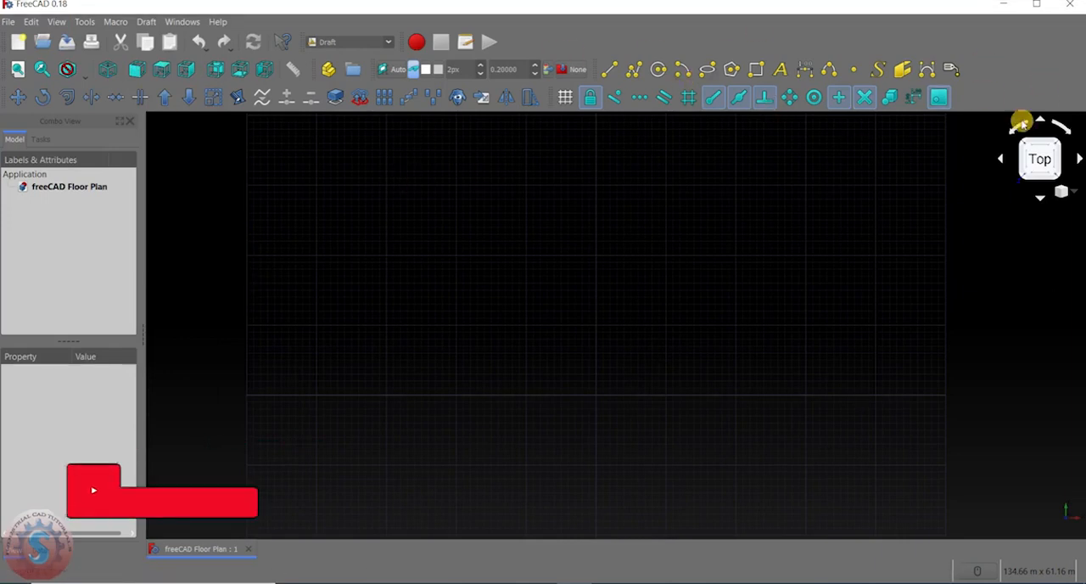
click(149, 23)
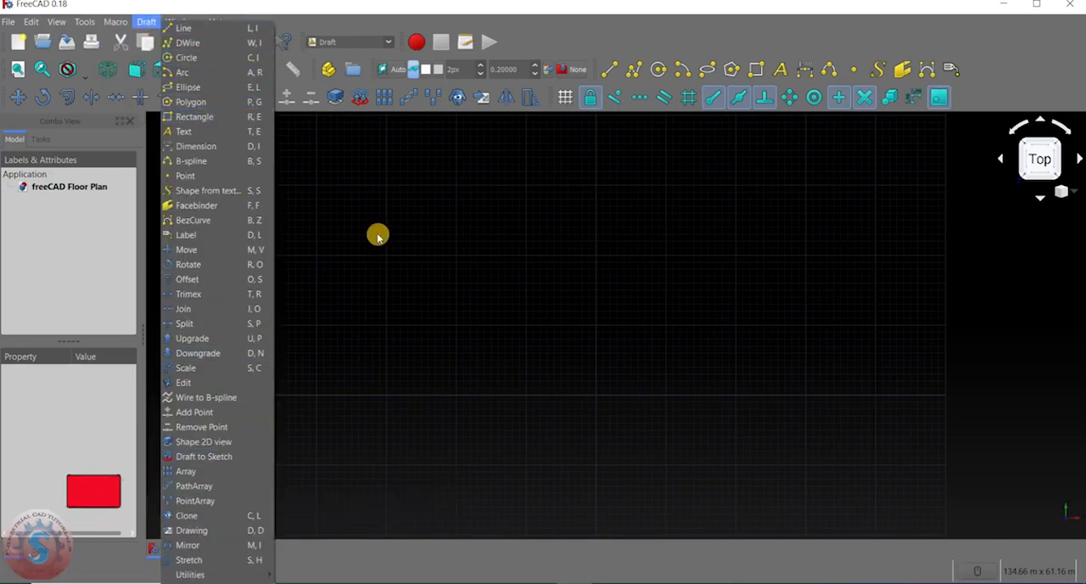
click(353, 214)
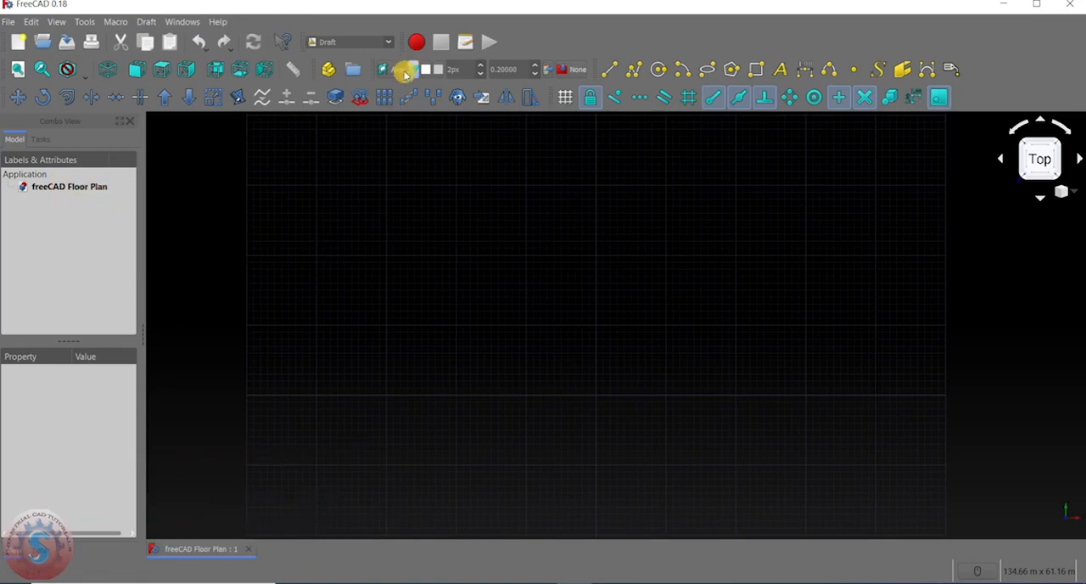
scroll(490, 450, down, 5)
scroll(491, 450, up, 2)
Draw a vertical line 15 m long upward from a start point near the horizontal grid axis, constrained to the Y direction.
click(608, 69)
scroll(434, 348, up, 3)
scroll(421, 348, up, 5)
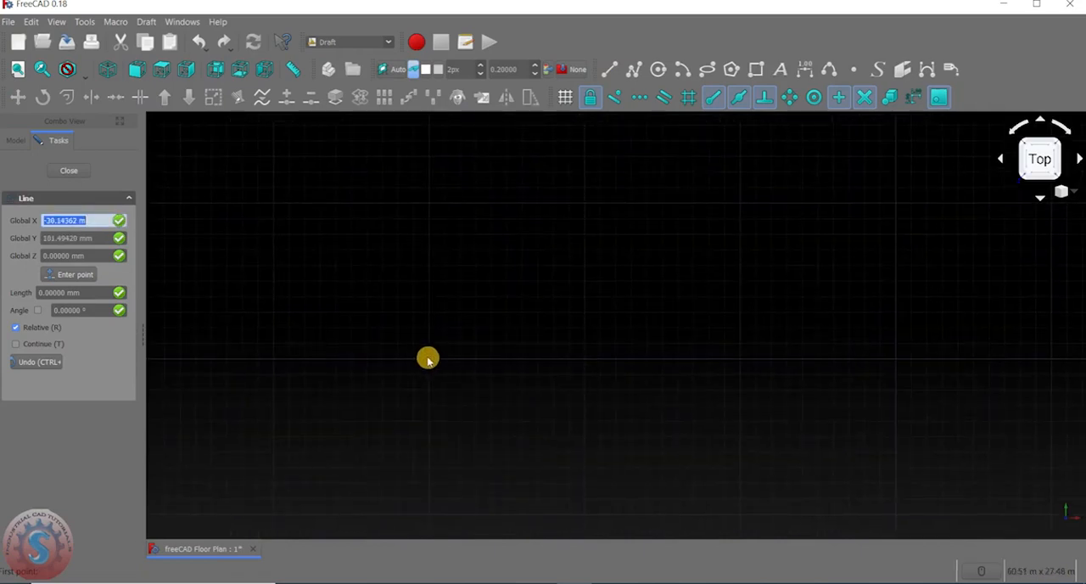
scroll(427, 360, up, 3)
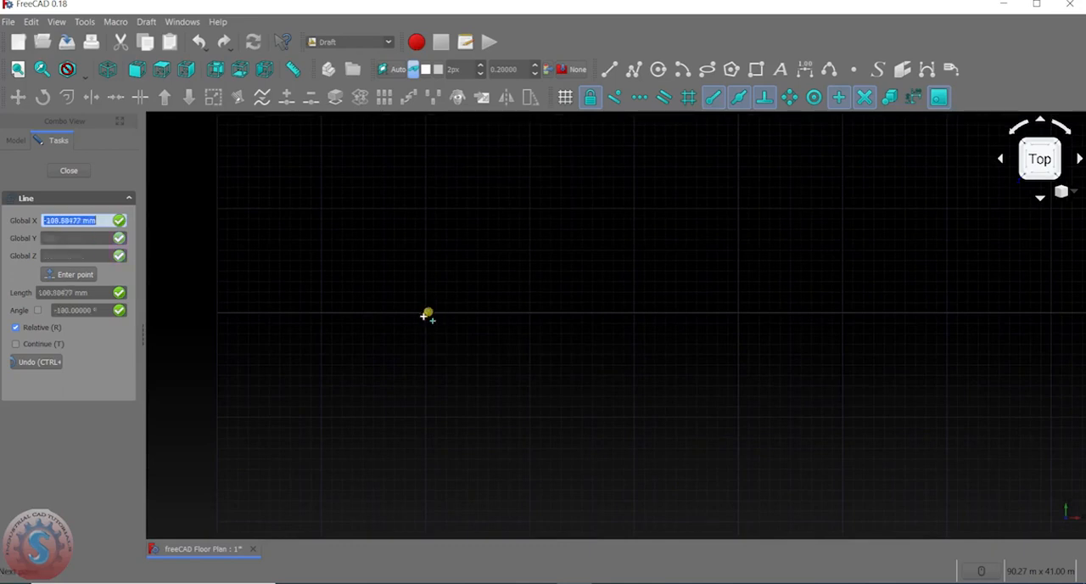
scroll(423, 273, down, 2)
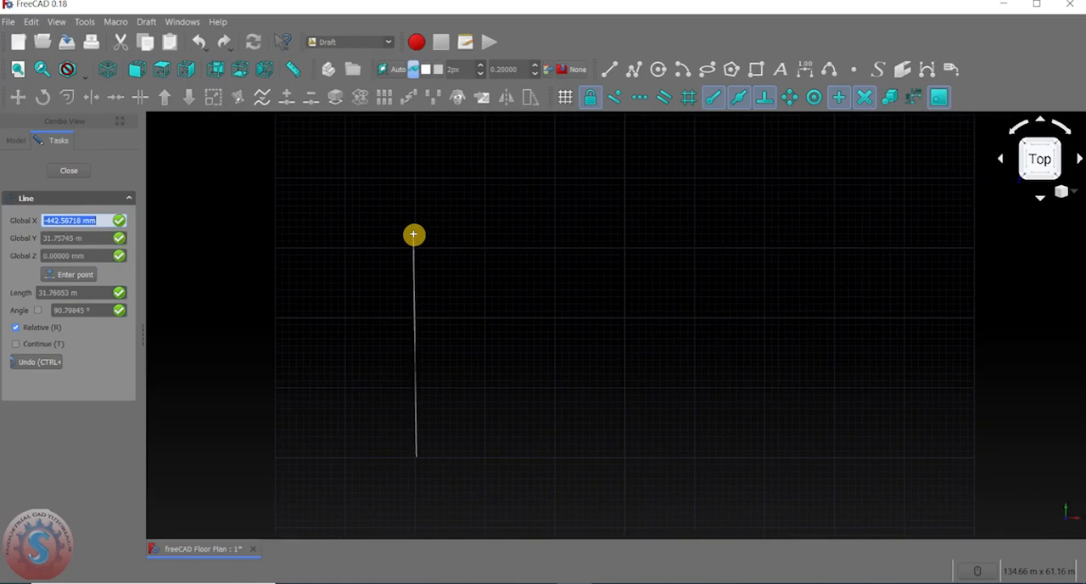
key(y)
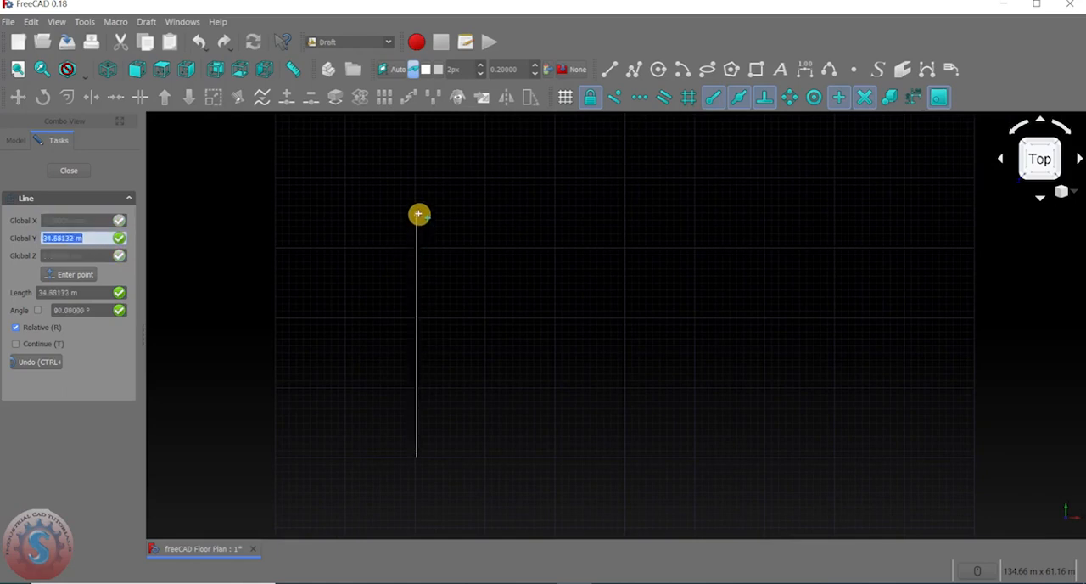
key(y)
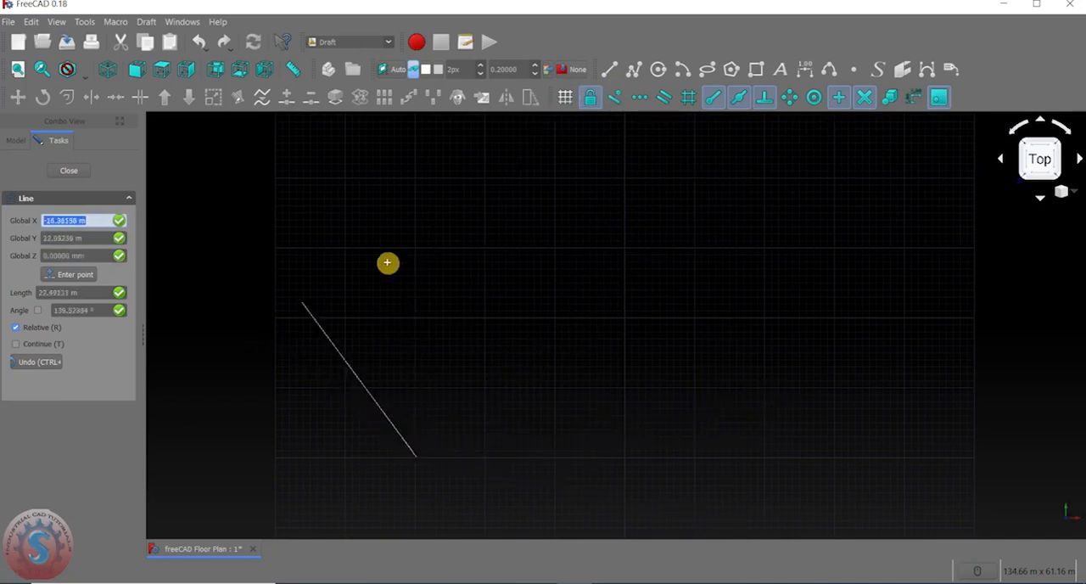
key(y)
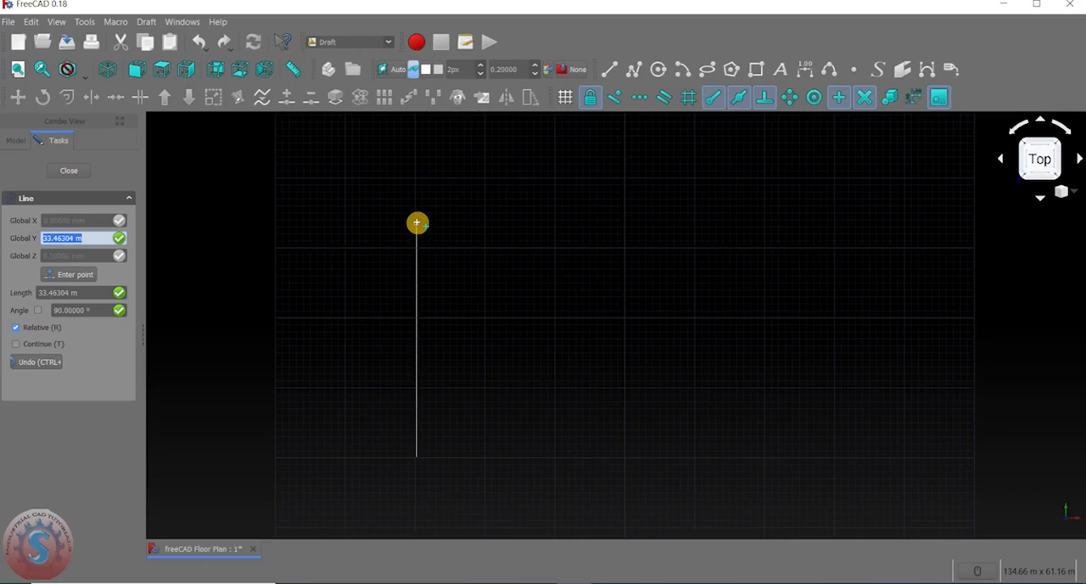
key(BackSpace)
text(3)
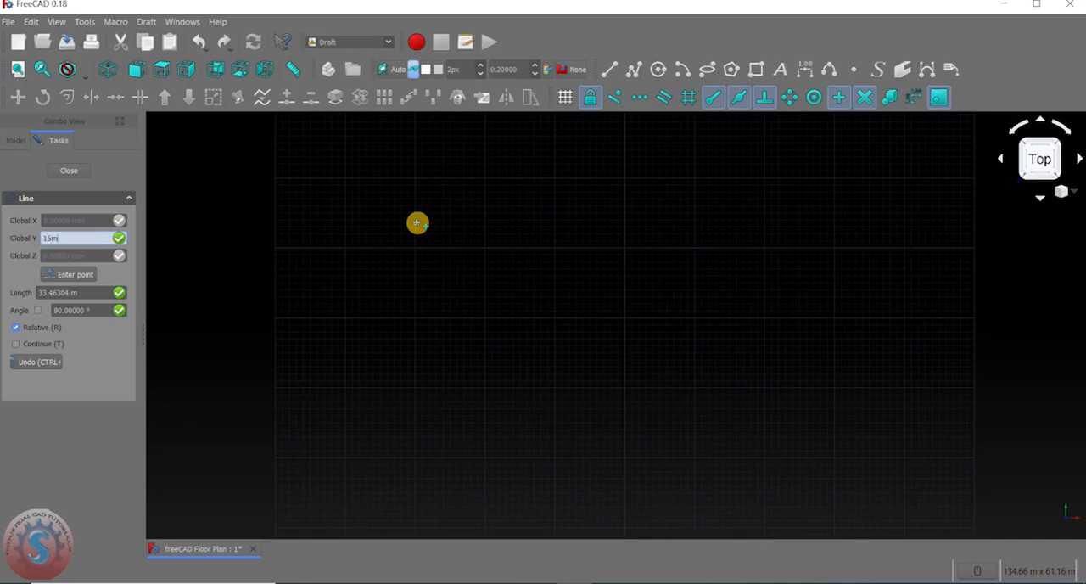
key(Return)
Expand the Construction group in the model tree and inspect the vertical line.
middle_drag(415, 337, 432, 246)
scroll(481, 259, up, 4)
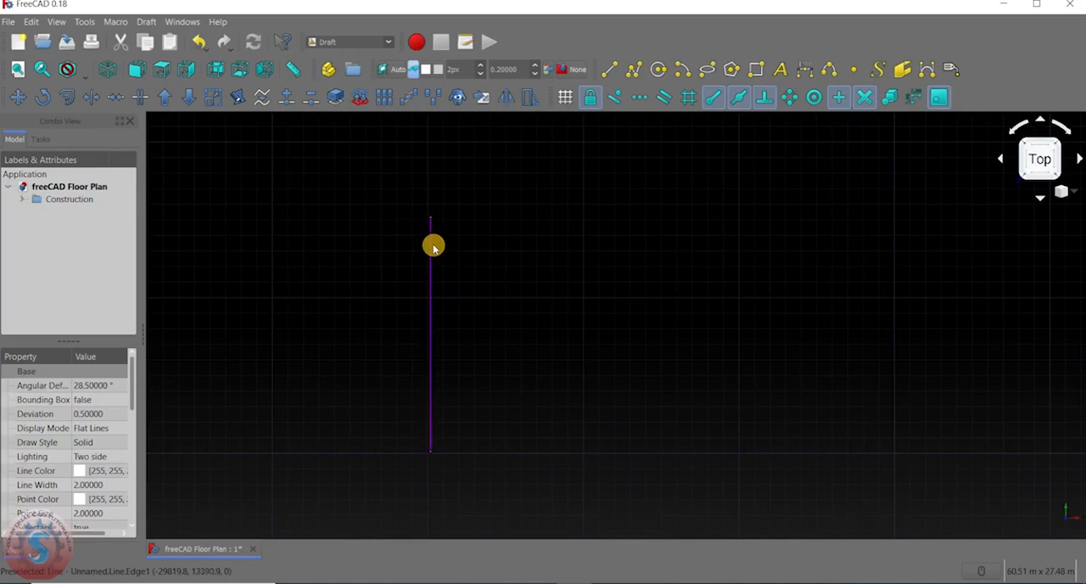
click(21, 200)
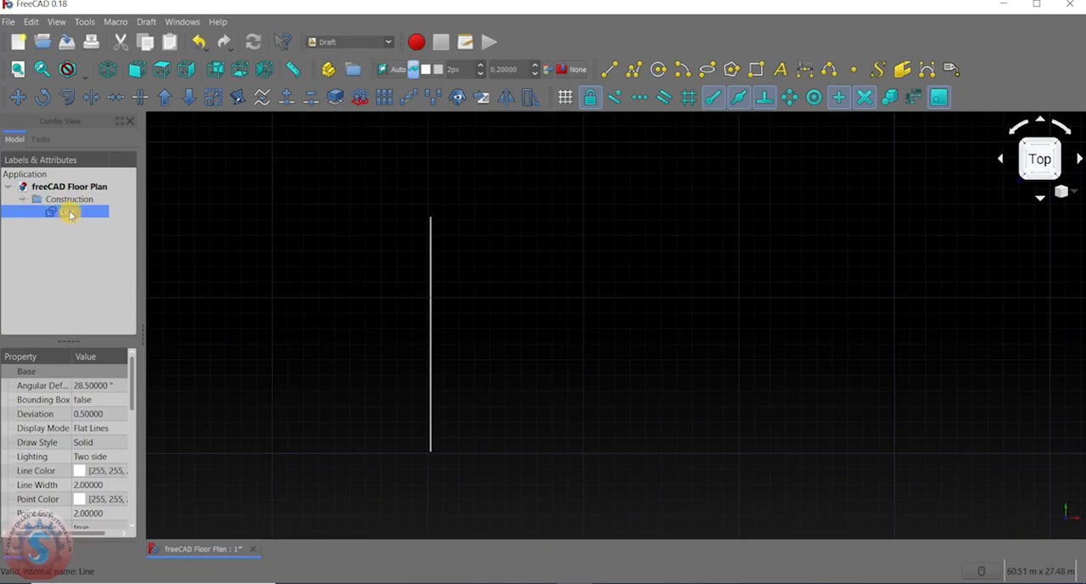
mouse_move(418, 277)
middle_down()
mouse_move(468, 285)
mouse_move(434, 266)
middle_up()
middle_drag(424, 368, 383, 314)
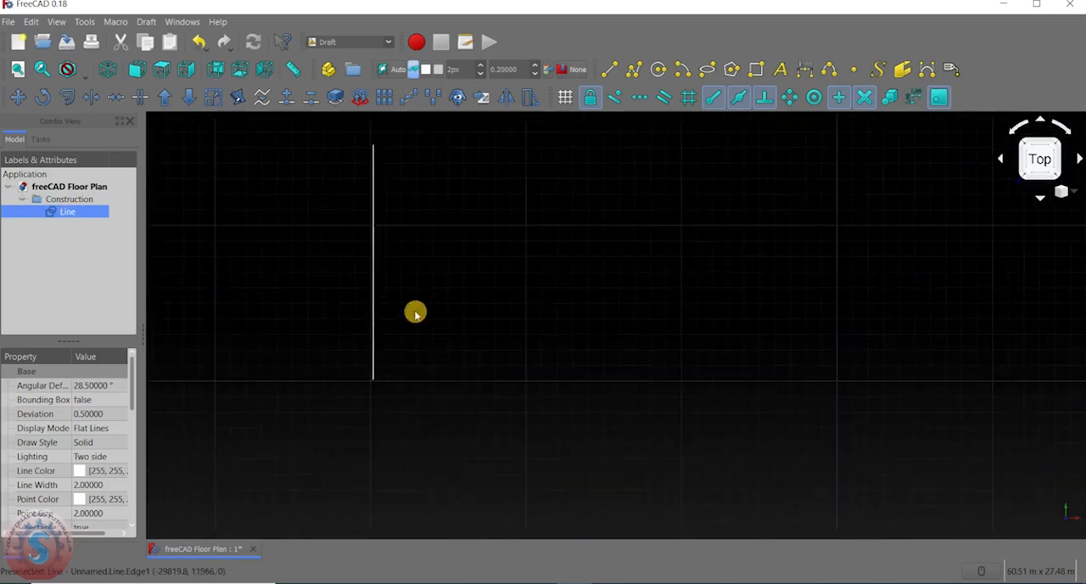
Draw a horizontal line 20 m long to the right from the lower end of the vertical line.
click(608, 70)
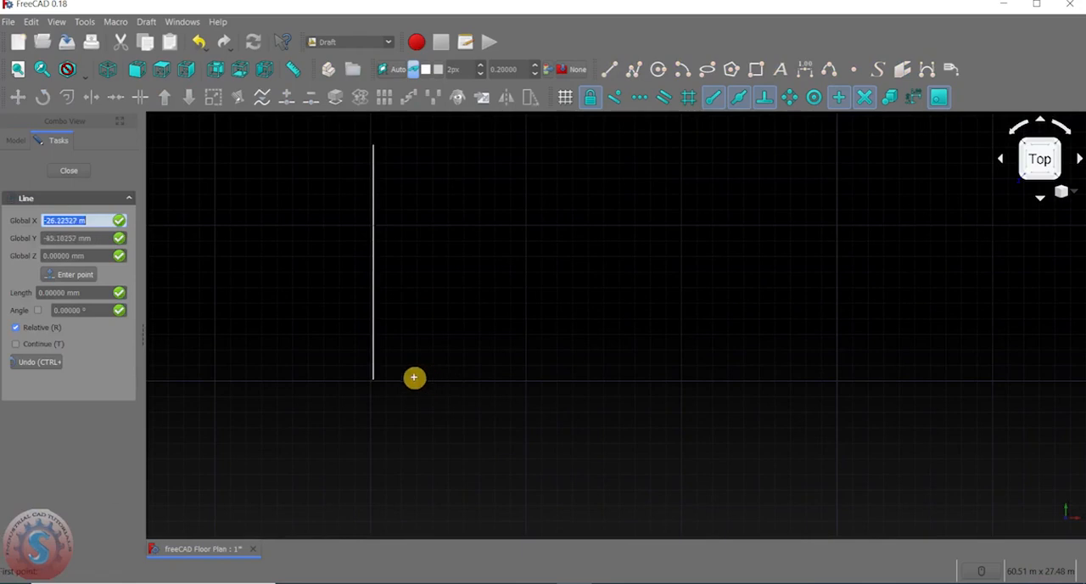
click(373, 377)
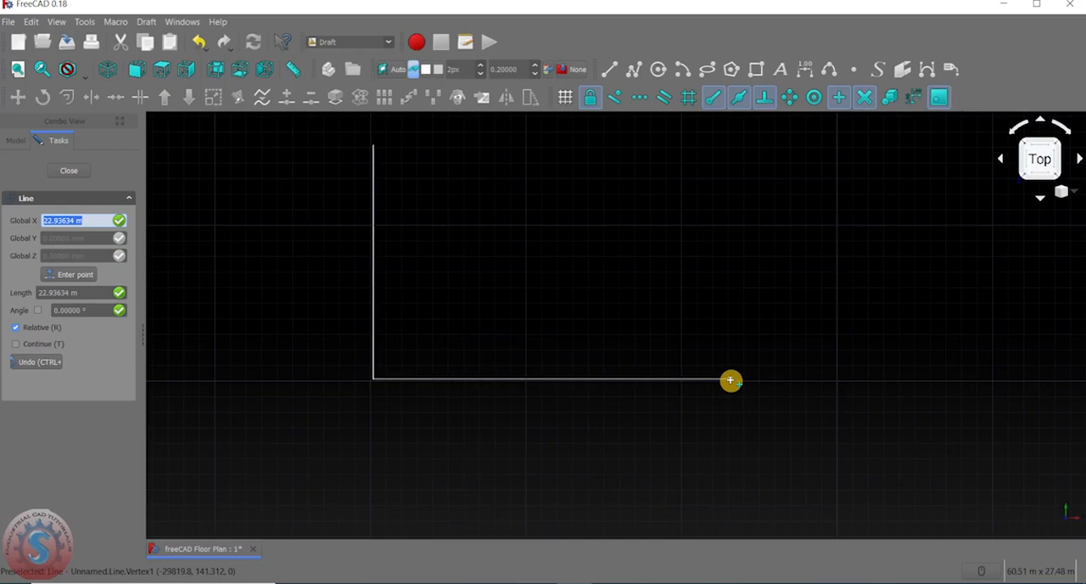
text(20m)
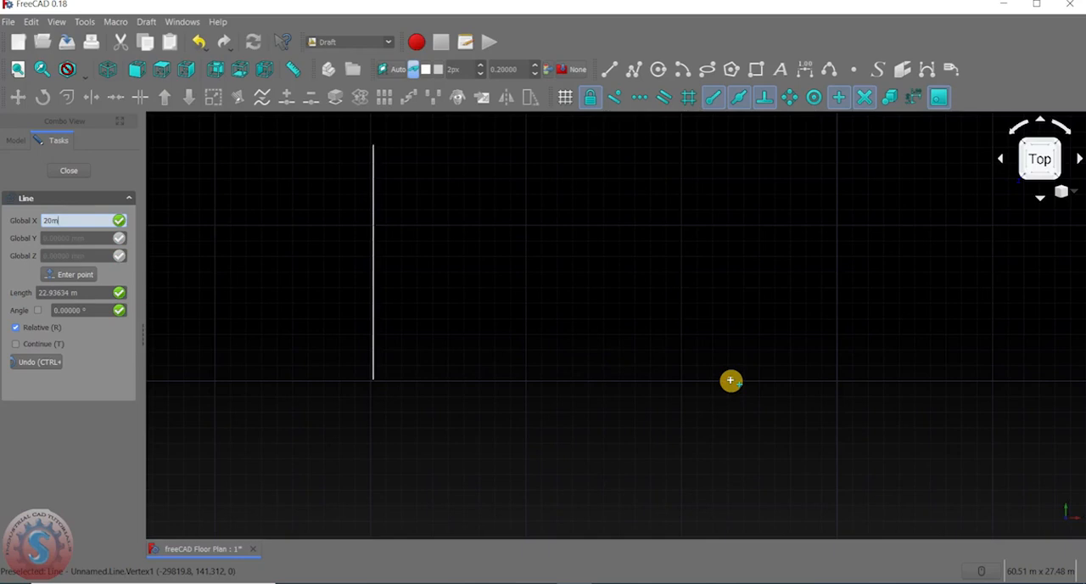
key(Return)
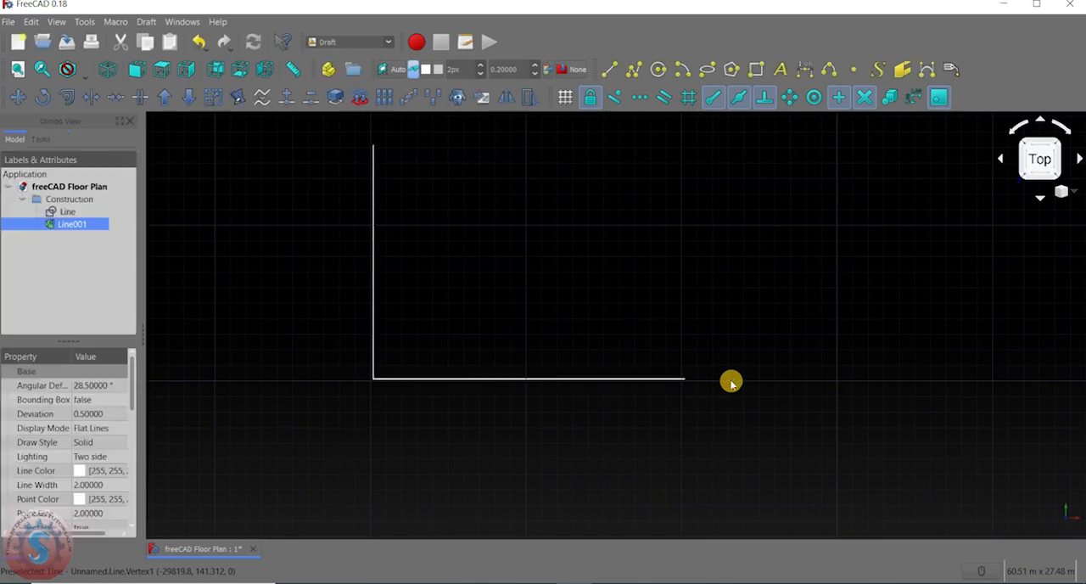
Highlight the vertical and the horizontal line in turn from the Construction group to identify them, and clear the selection.
middle_drag(670, 332, 651, 364)
scroll(615, 325, up, 2)
scroll(621, 326, down, 2)
middle_drag(268, 191, 316, 206)
middle_drag(626, 360, 566, 336)
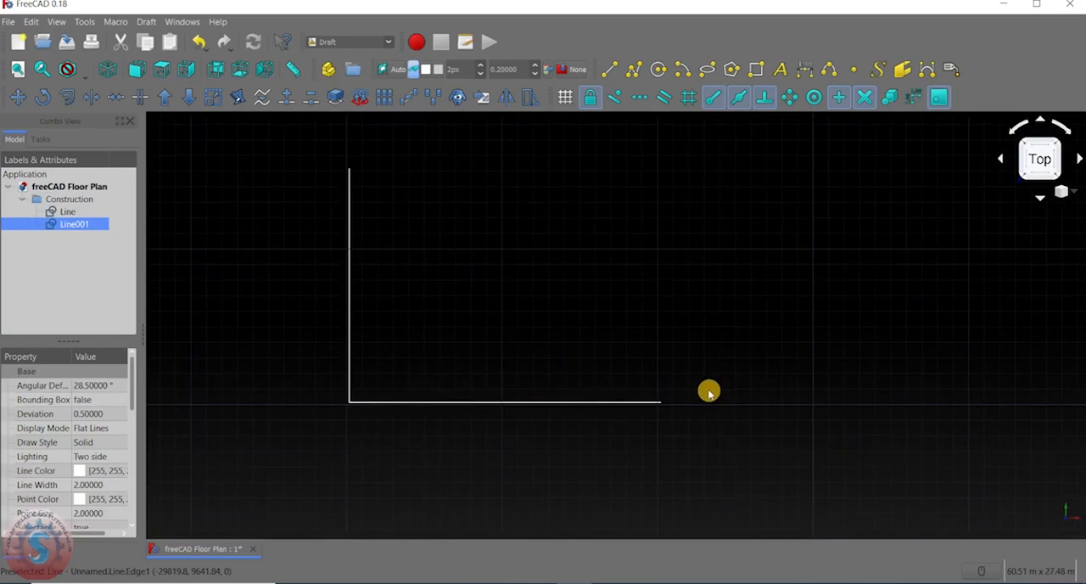
middle_drag(640, 336, 633, 356)
middle_drag(581, 312, 559, 298)
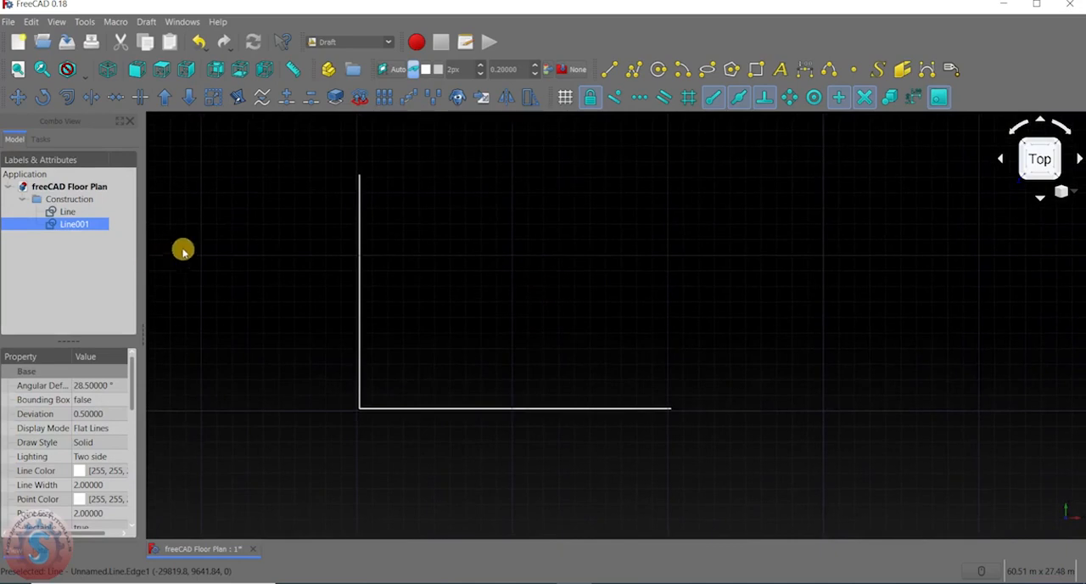
click(90, 224)
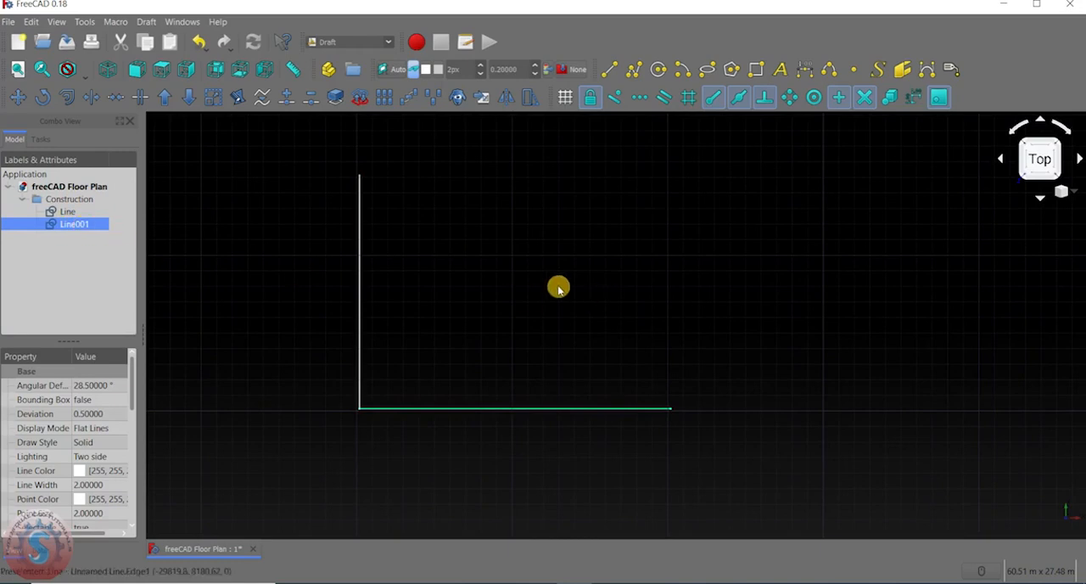
click(554, 247)
middle_drag(533, 250, 533, 275)
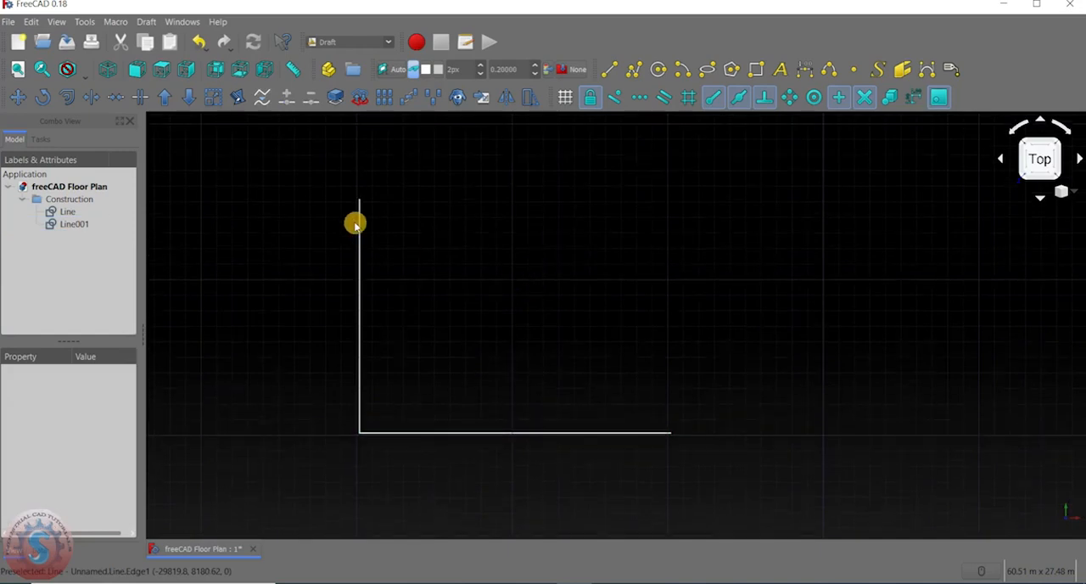
Copy the horizontal line with the Move tool from the lower corner to the upper end of the vertical line, 15 m along Y.
middle_drag(644, 361, 621, 348)
middle_drag(450, 291, 507, 302)
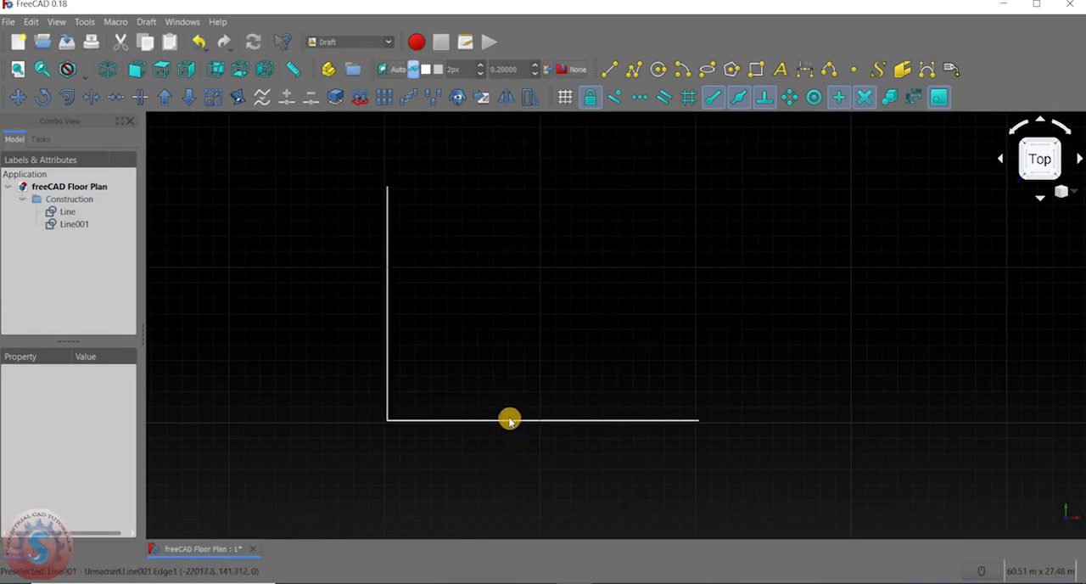
middle_drag(660, 210, 628, 226)
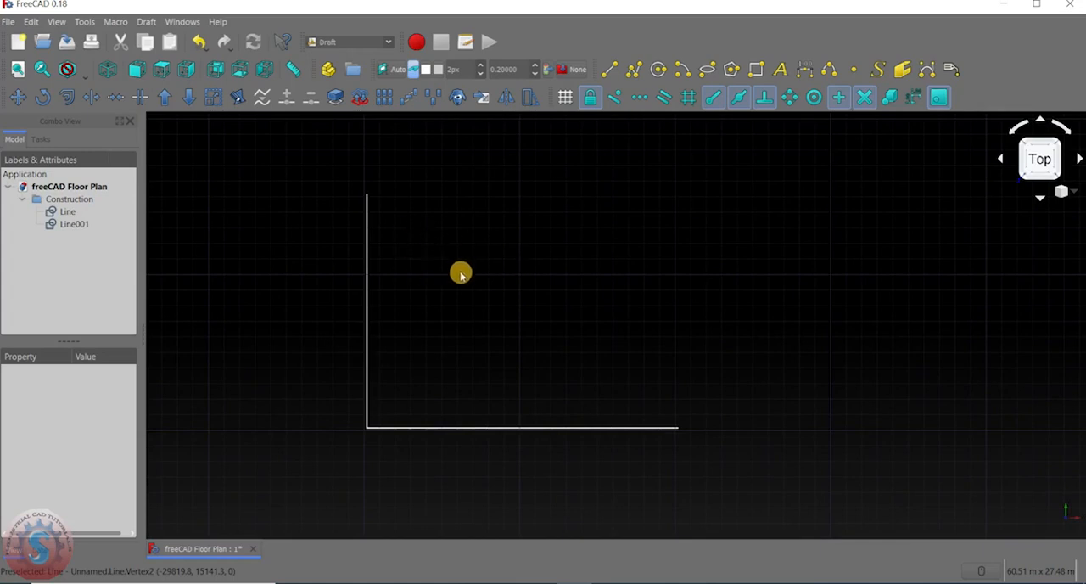
click(18, 97)
scroll(374, 424, up, 2)
scroll(374, 424, down, 2)
click(446, 427)
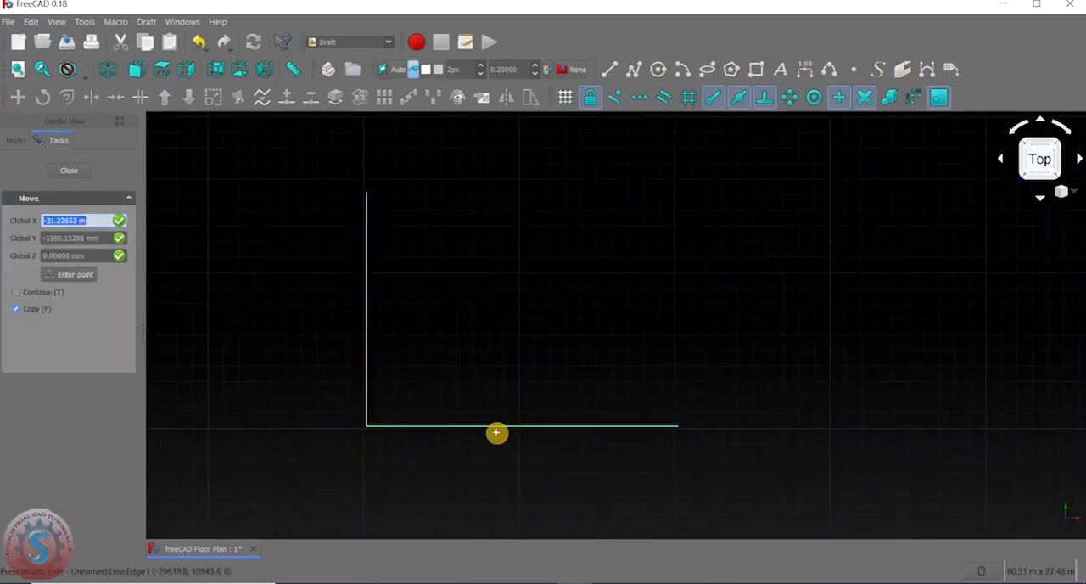
click(27, 311)
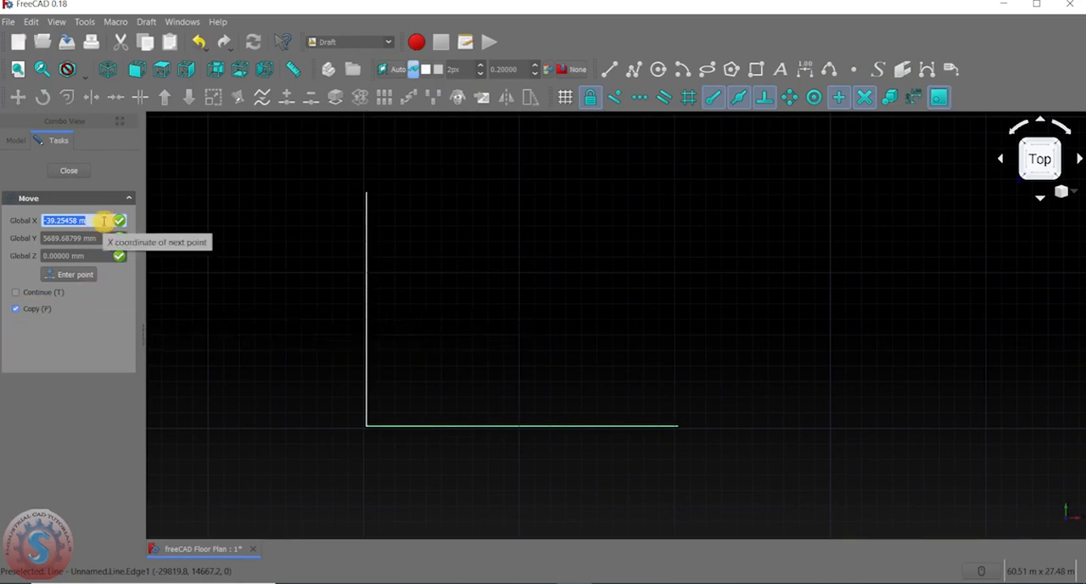
click(366, 425)
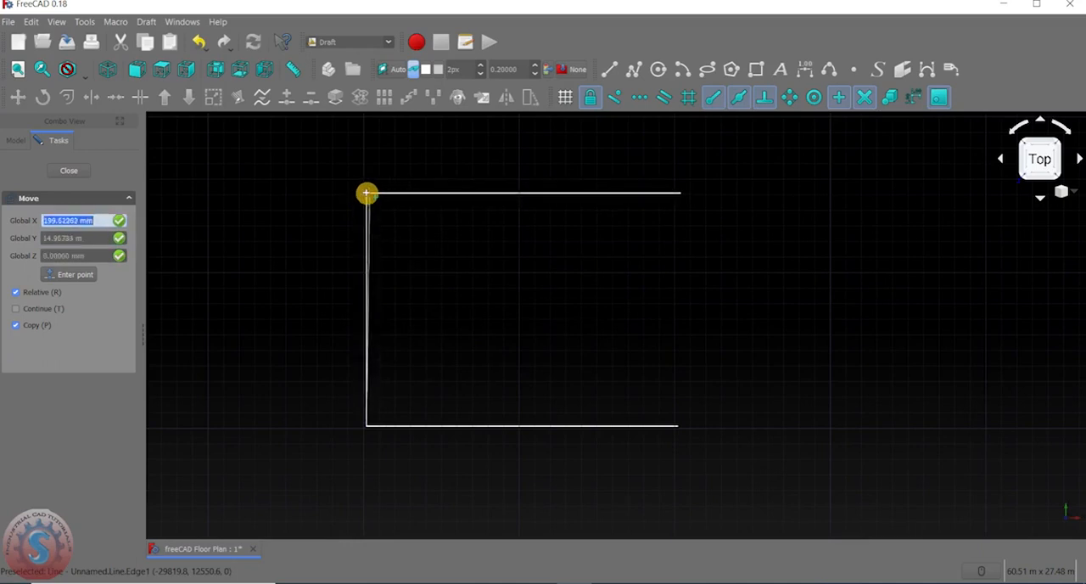
key(y)
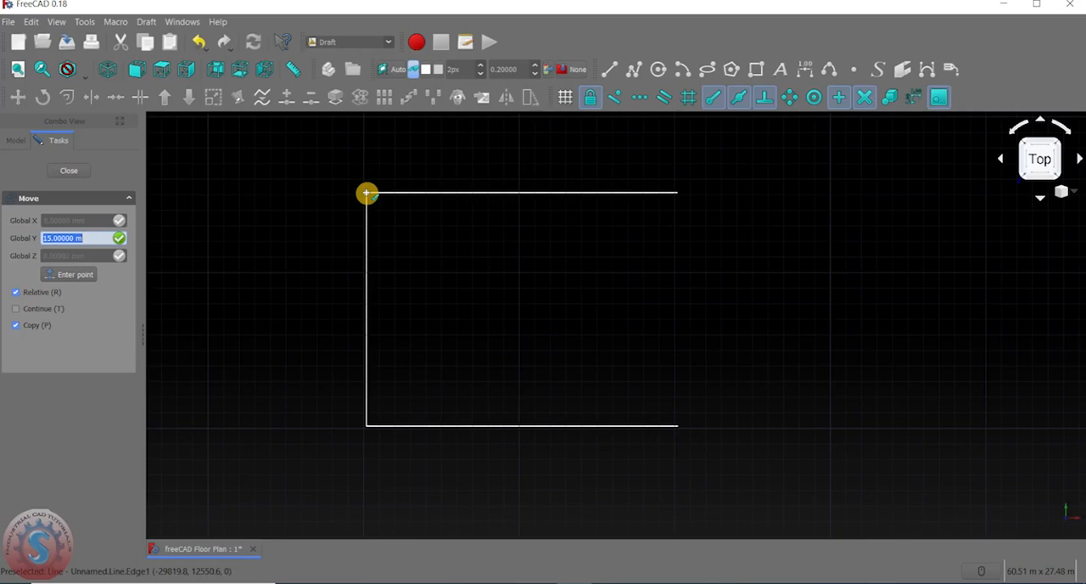
click(367, 194)
Offset a copy of the vertical line 20 m to the right to close the rectangular outline.
scroll(409, 257, down, 4)
middle_drag(410, 260, 456, 194)
scroll(480, 204, up, 2)
scroll(473, 216, up, 2)
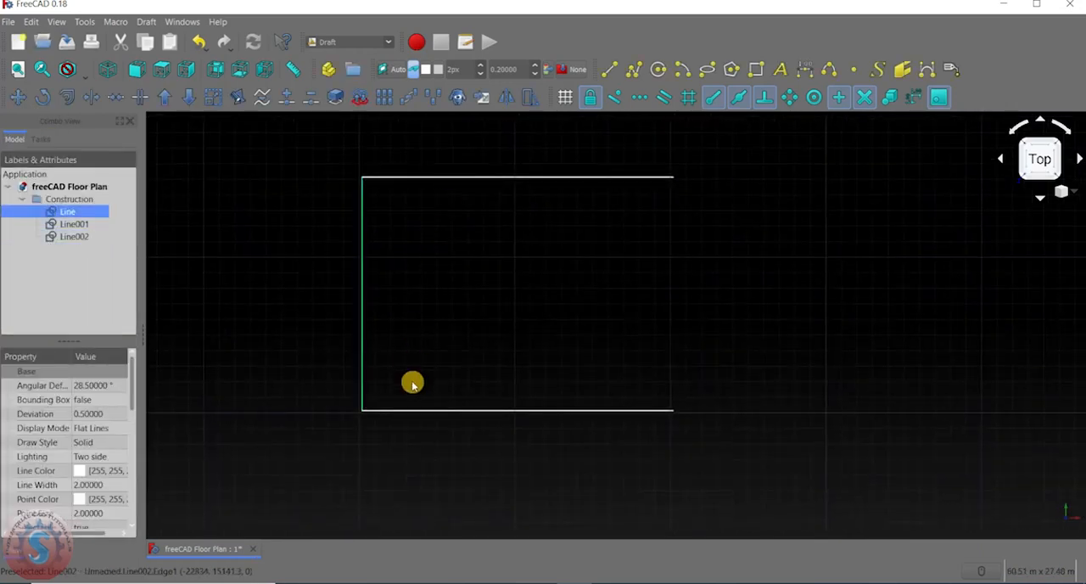
middle_drag(480, 305, 472, 323)
middle_drag(640, 294, 658, 289)
middle_drag(563, 328, 540, 316)
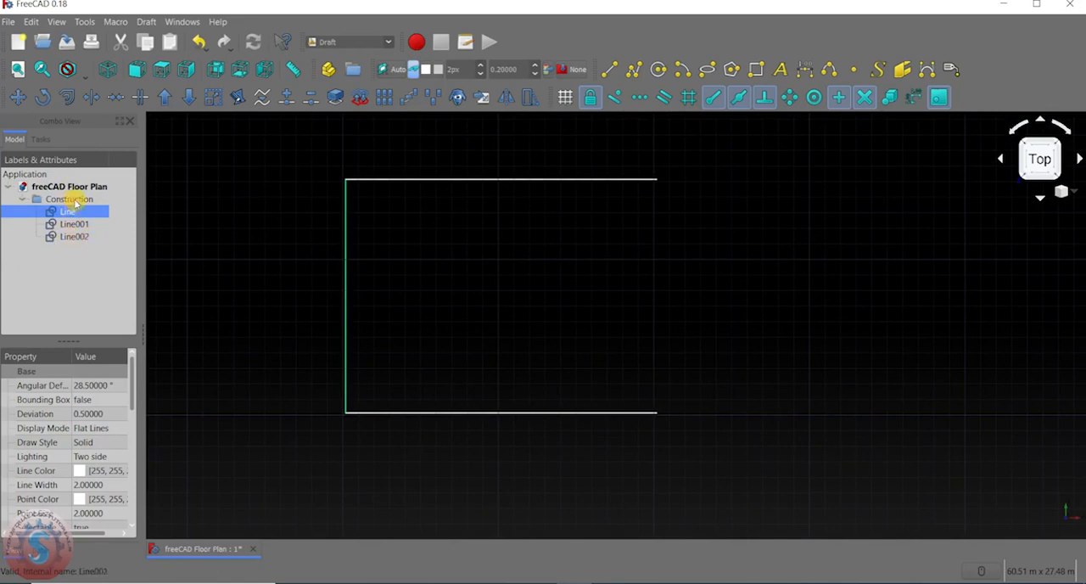
middle_drag(483, 231, 416, 257)
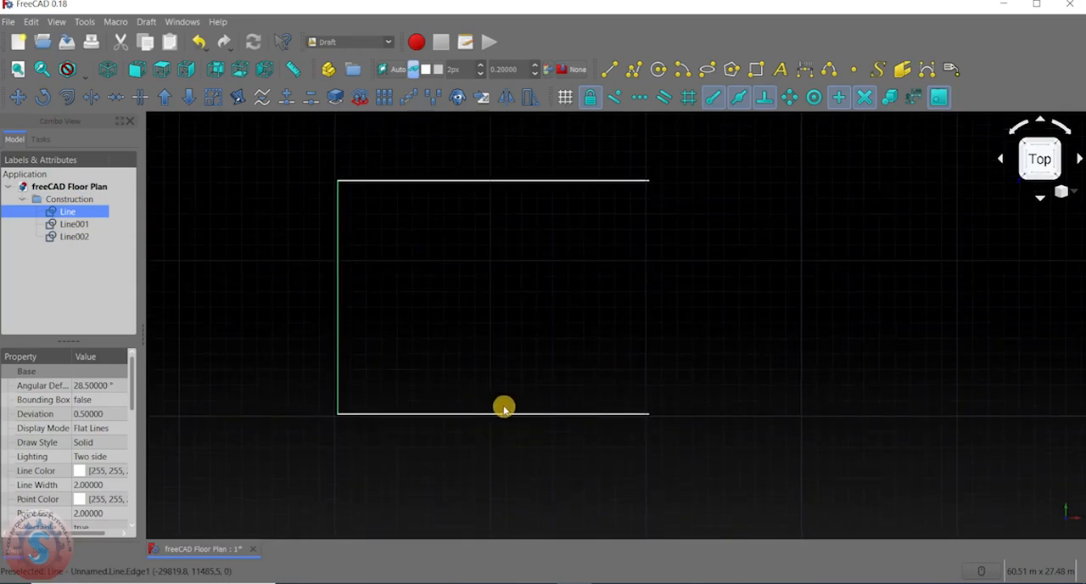
click(67, 97)
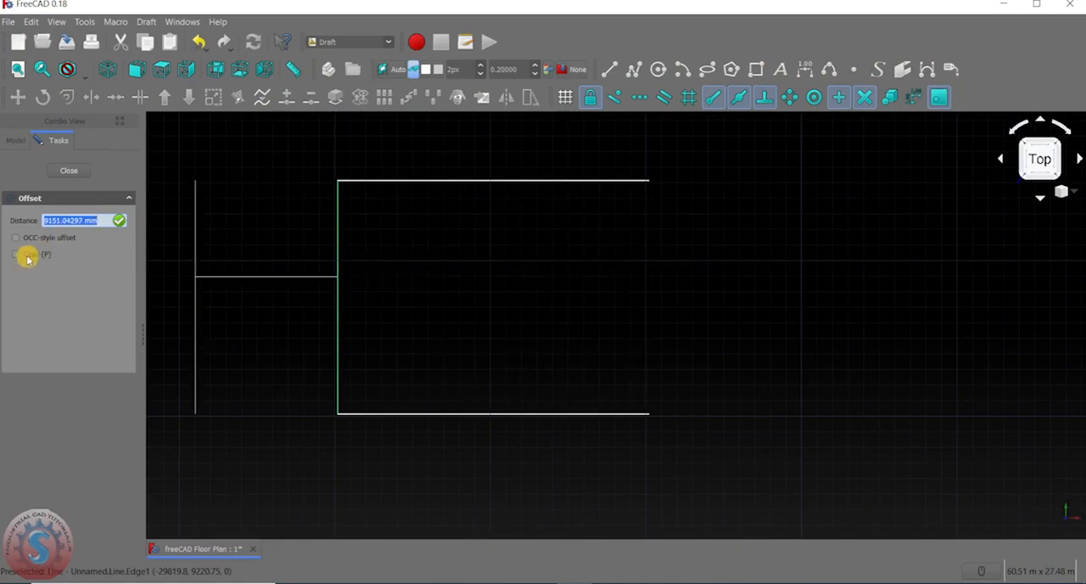
click(16, 255)
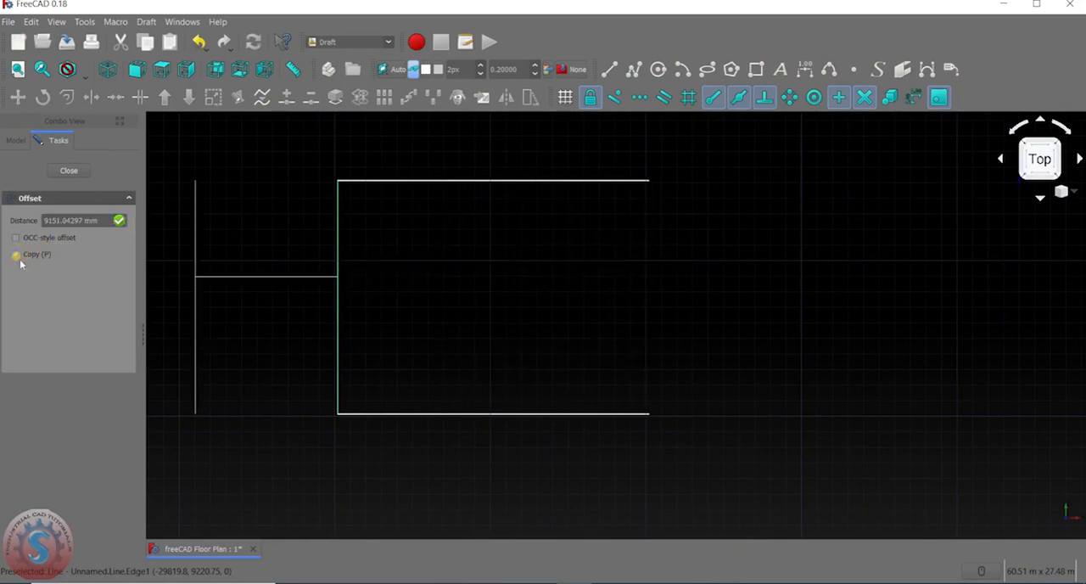
click(96, 223)
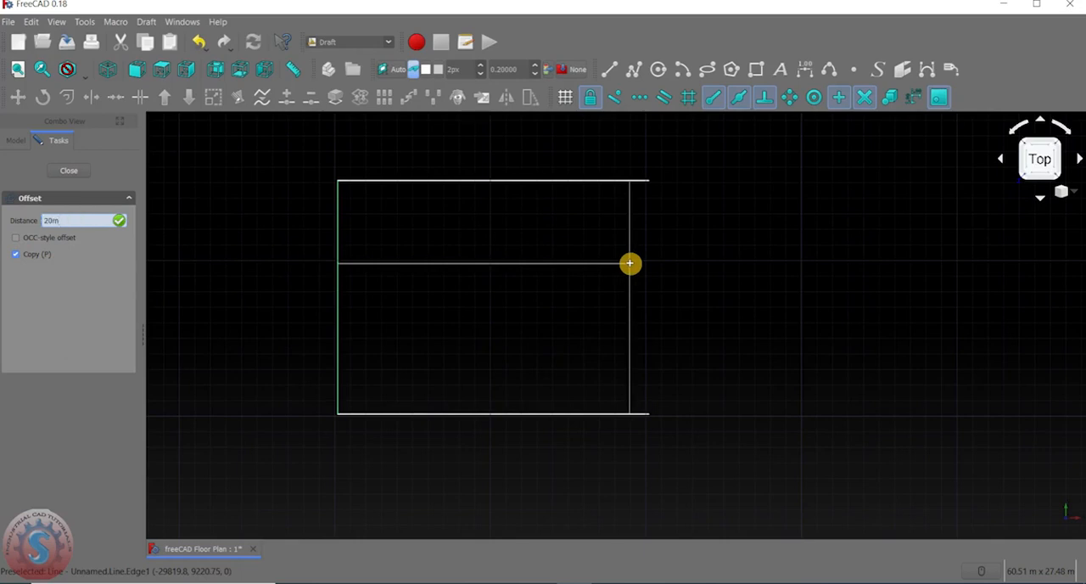
key(Return)
middle_drag(345, 242, 377, 244)
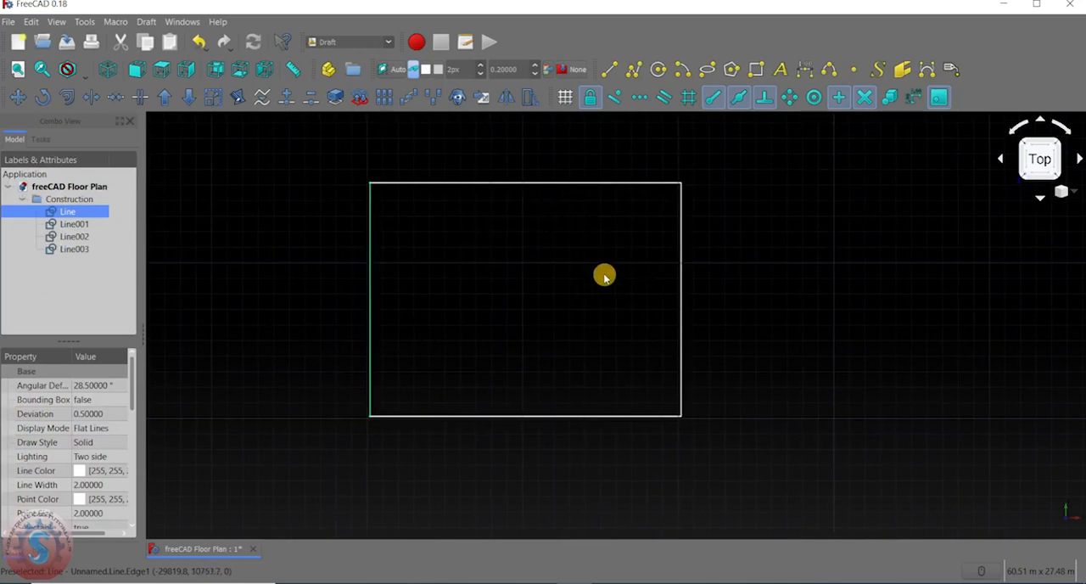
scroll(589, 212, up, 2)
scroll(591, 199, down, 2)
scroll(589, 204, up, 2)
middle_drag(588, 204, 592, 238)
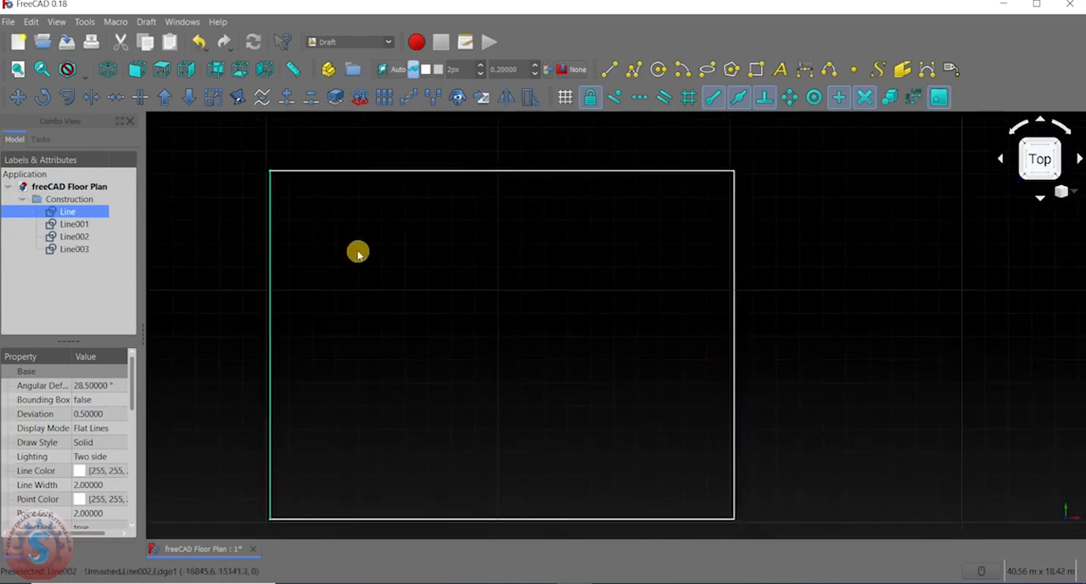
middle_drag(524, 346, 554, 321)
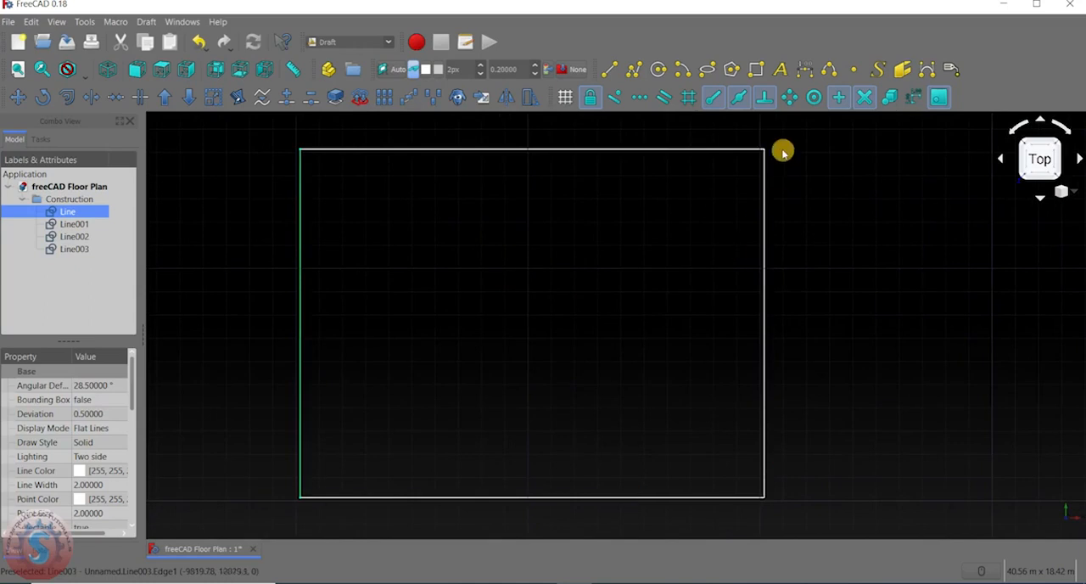
Offset a copy of the outline's upper horizontal line 210 mm inward.
middle_drag(310, 175, 379, 195)
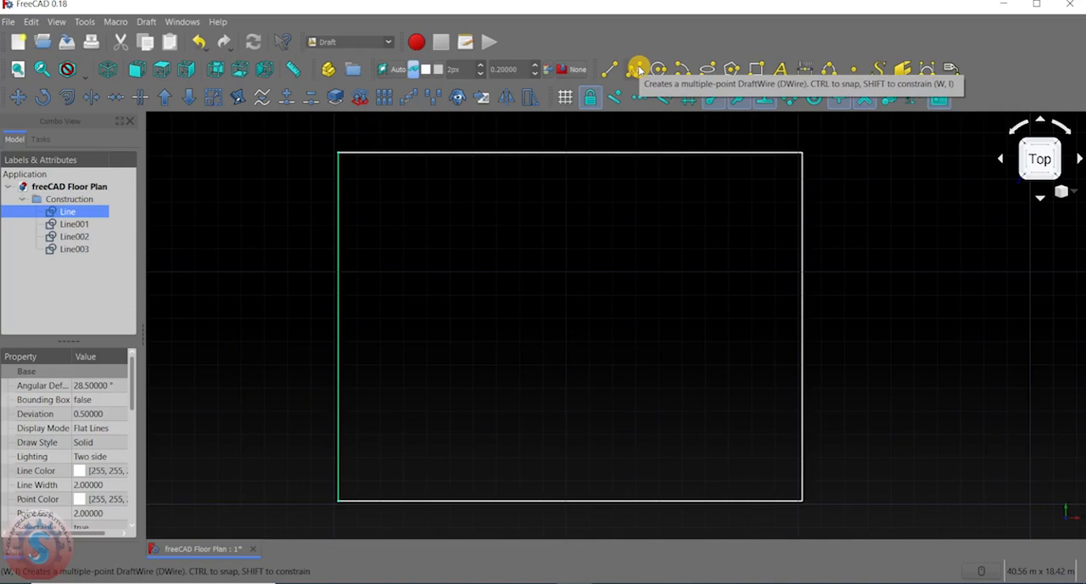
middle_drag(630, 243, 605, 243)
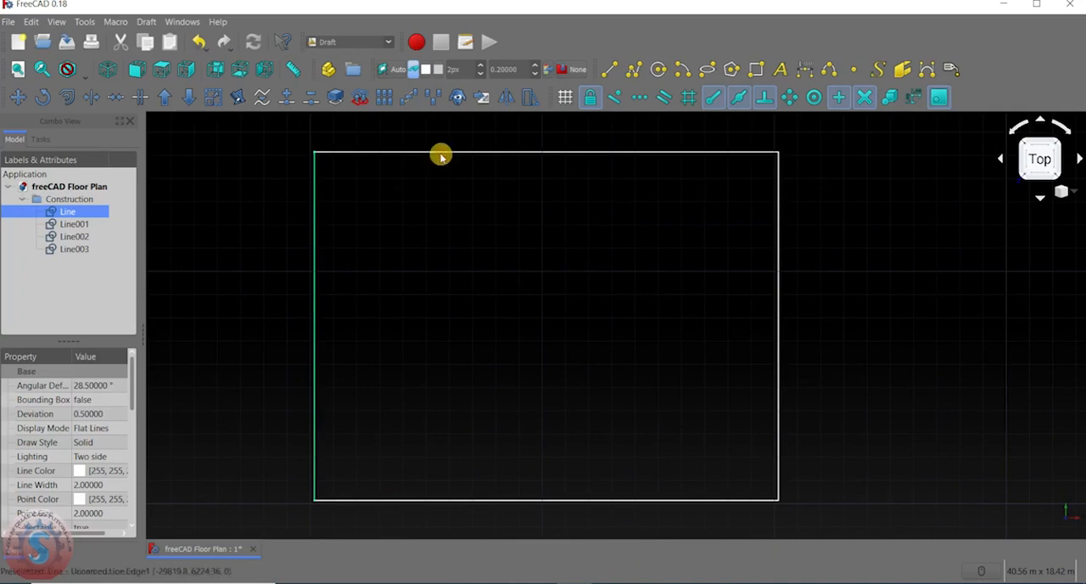
mouse_move(540, 322)
middle_down()
mouse_move(531, 314)
mouse_move(541, 318)
middle_up()
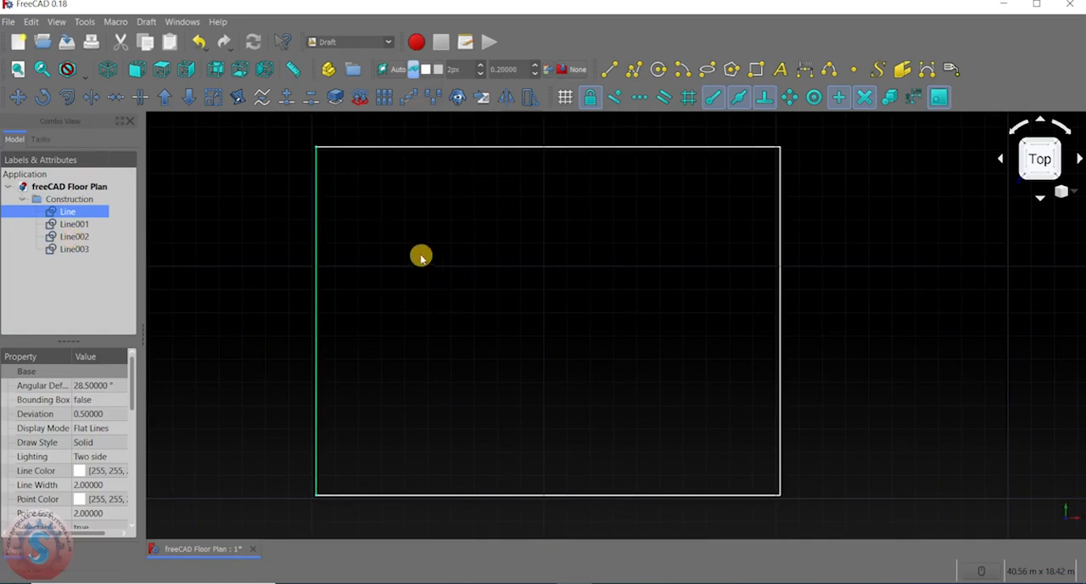
click(395, 149)
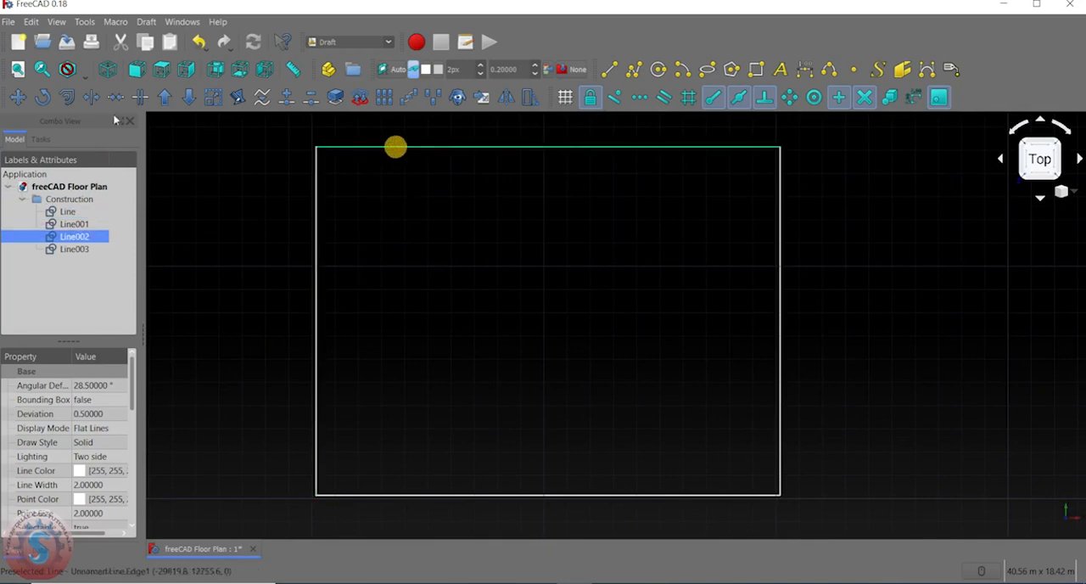
click(67, 96)
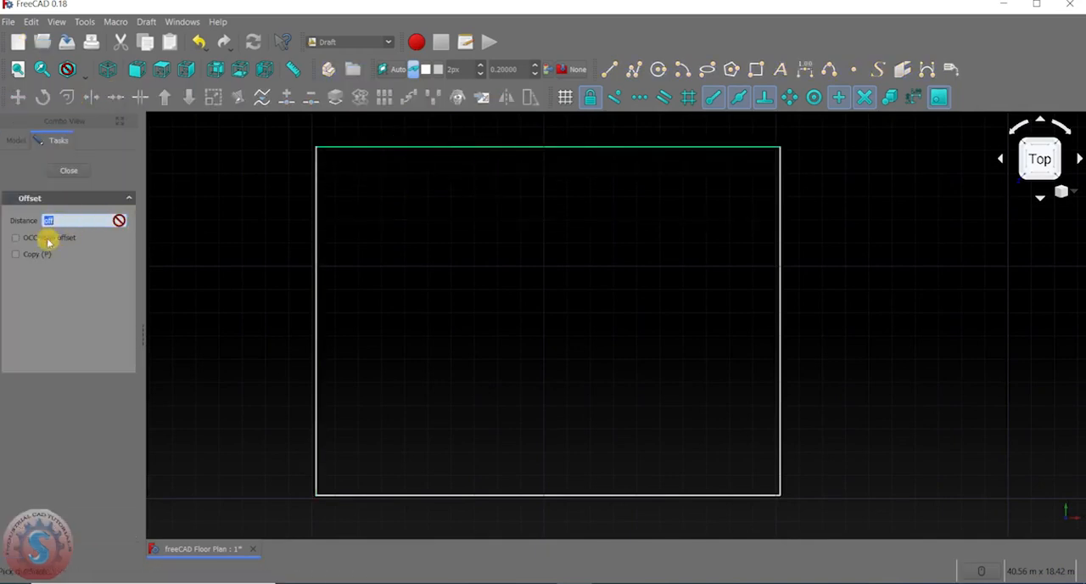
click(19, 256)
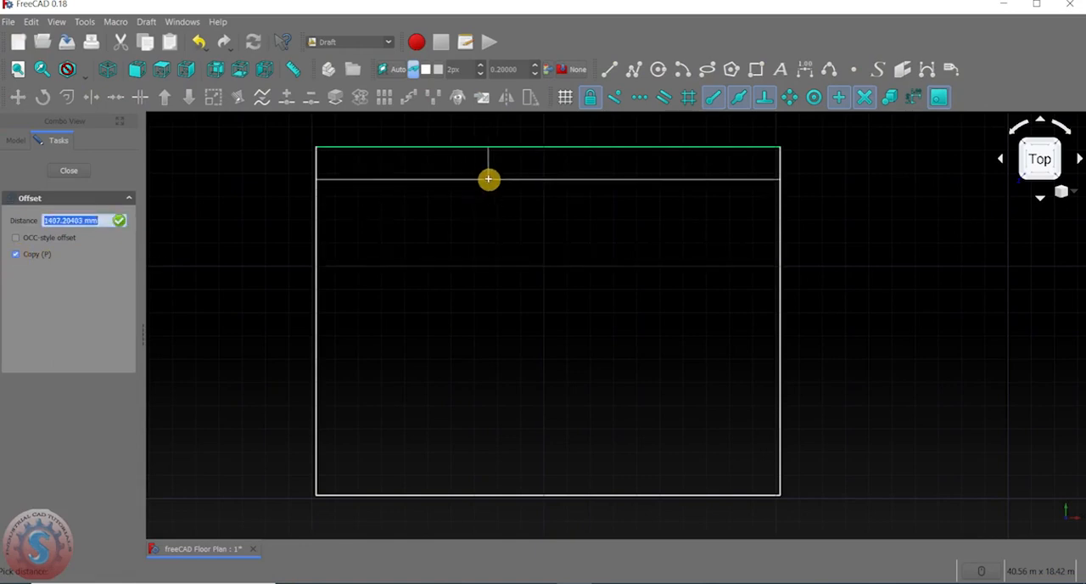
text(210)
key(Return)
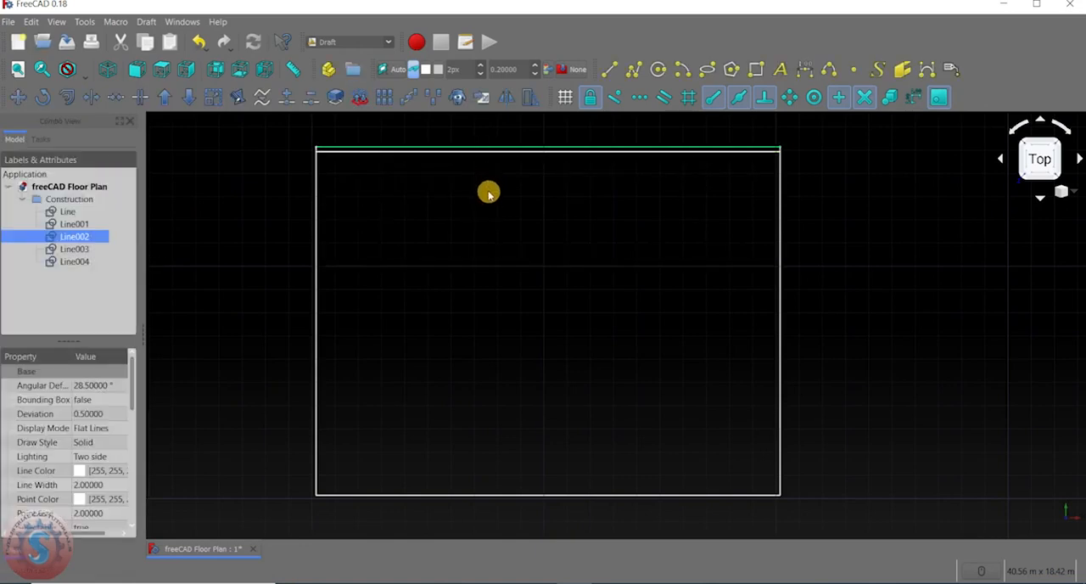
Offset a copy of the outline's left vertical line 210 mm inward.
click(313, 233)
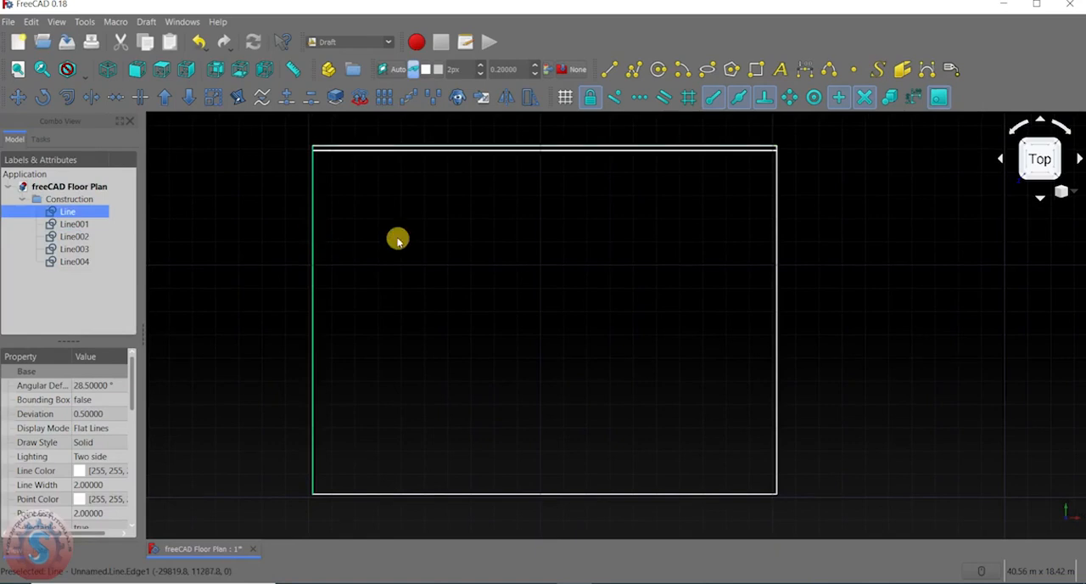
click(67, 98)
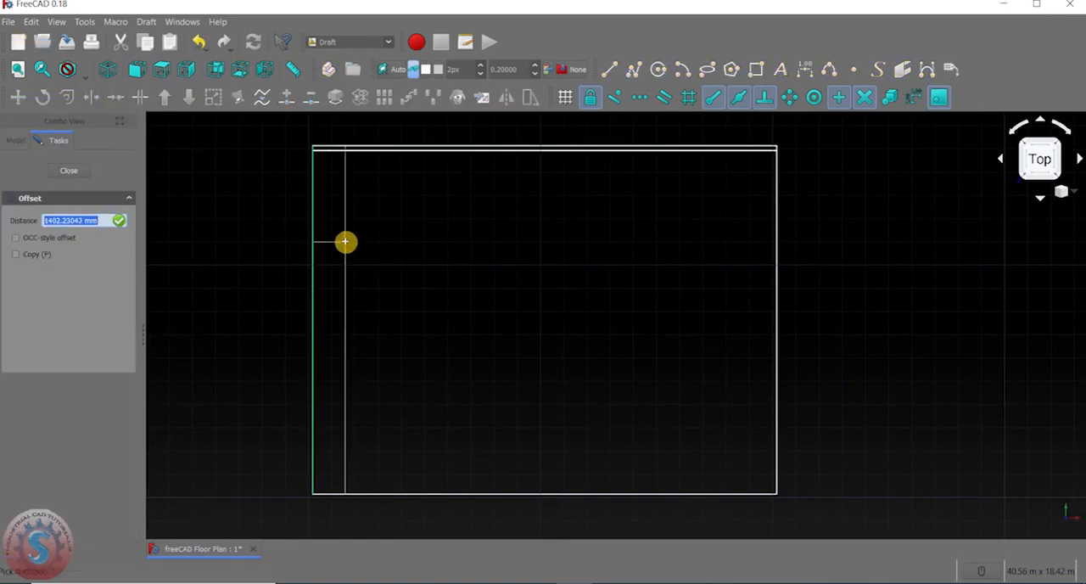
click(15, 254)
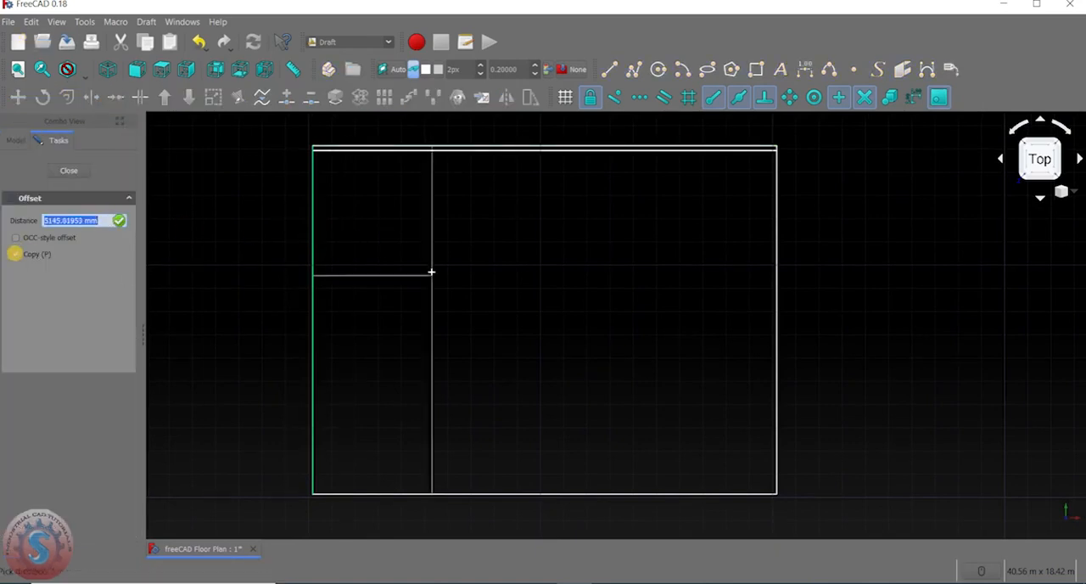
key(Return)
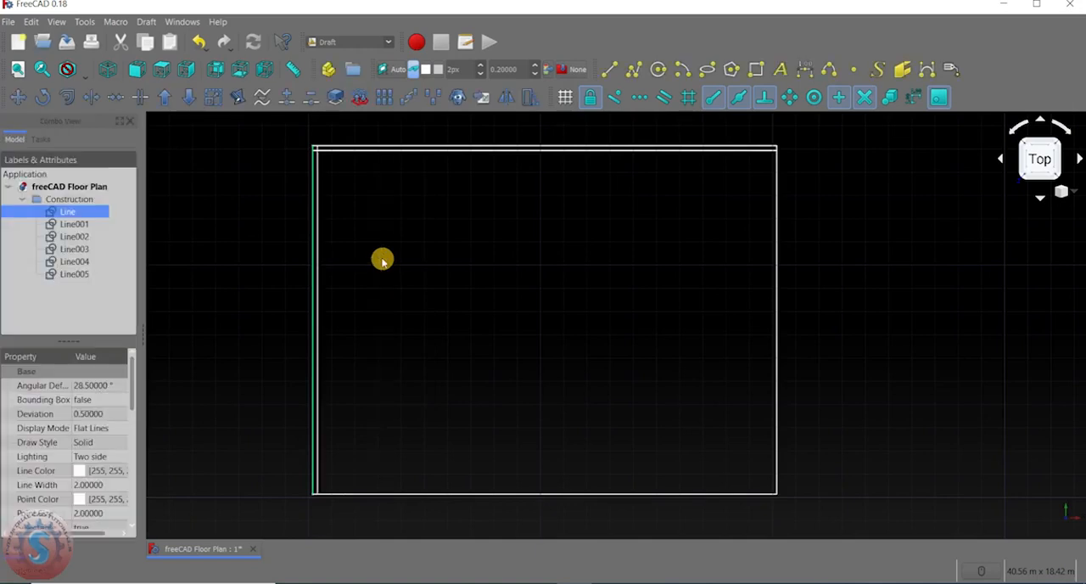
Offset a copy of the outline's right vertical line 210 mm inward.
click(67, 97)
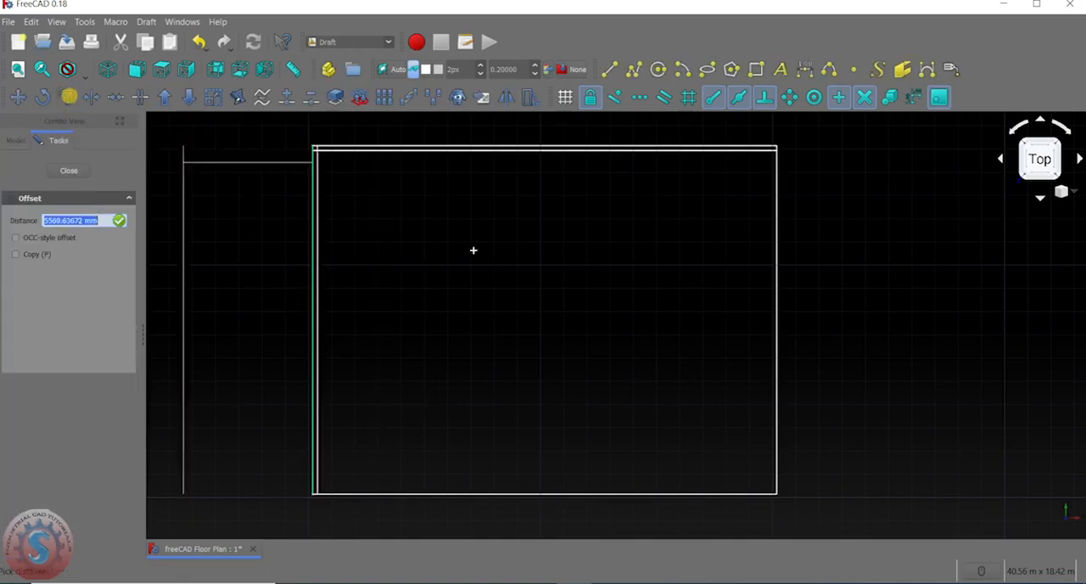
click(775, 232)
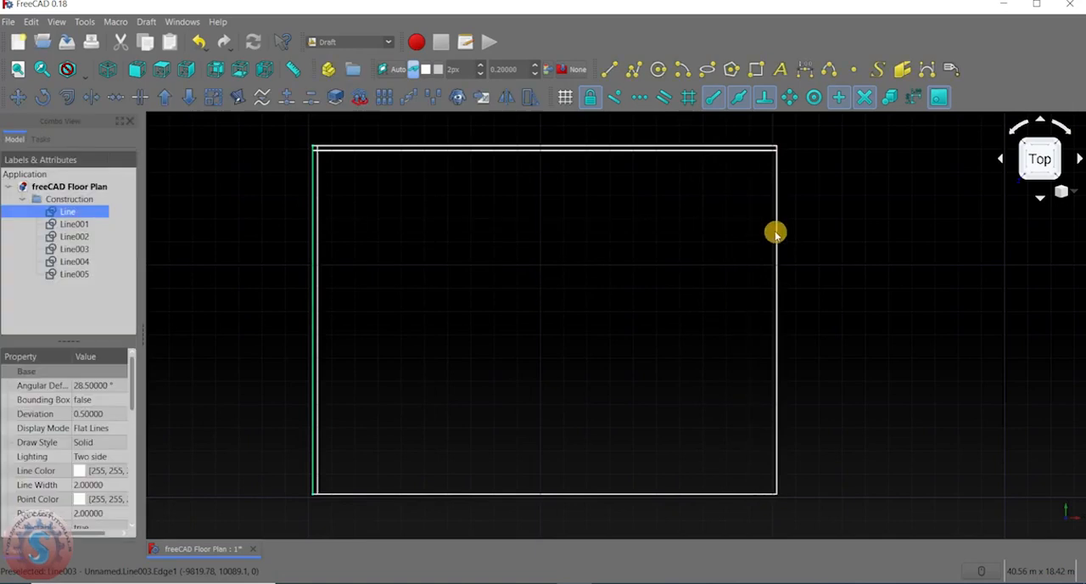
click(778, 231)
click(67, 97)
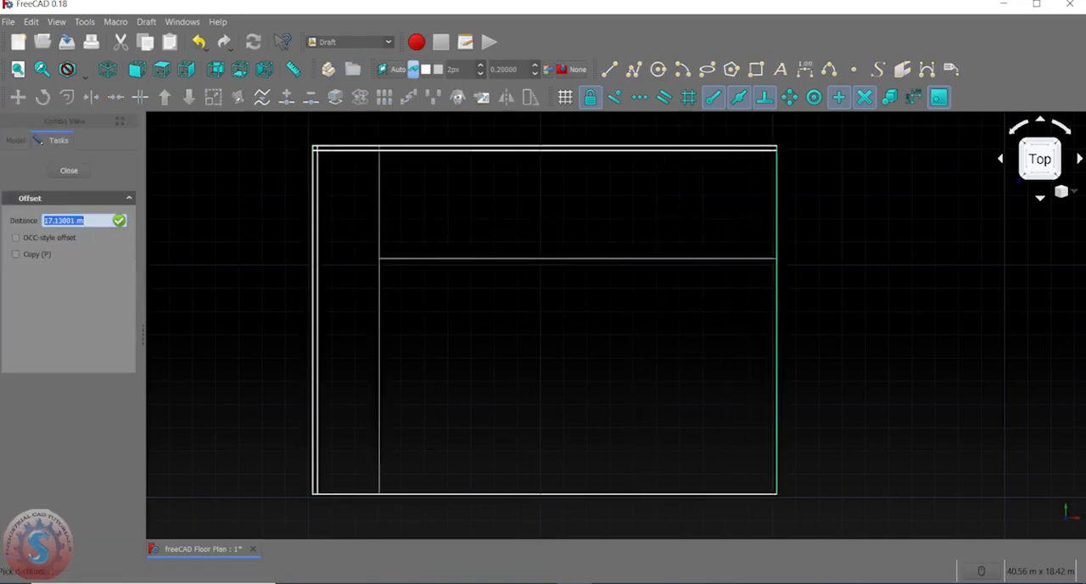
click(17, 255)
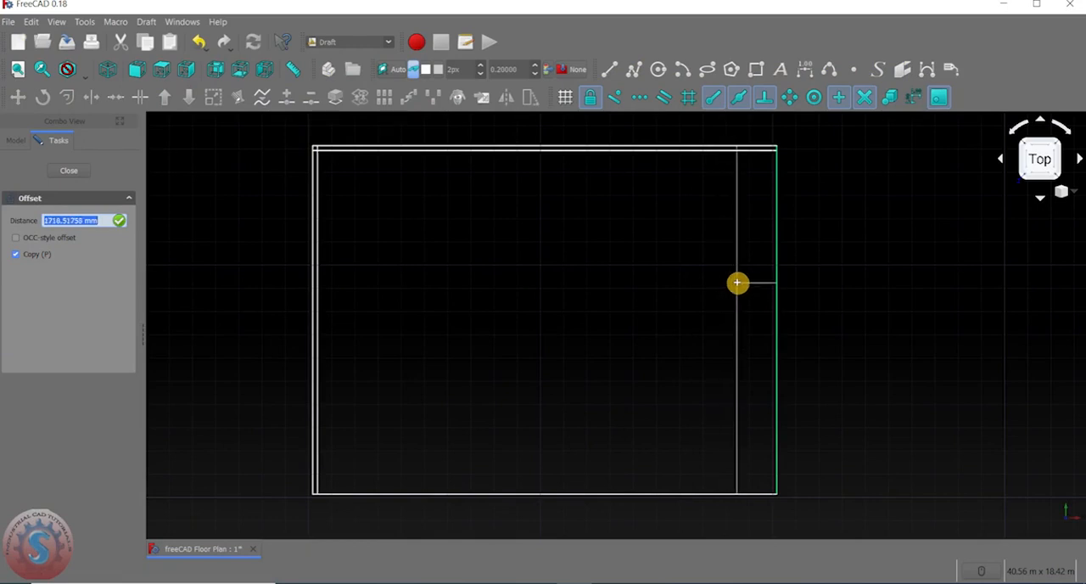
text(210)
key(Return)
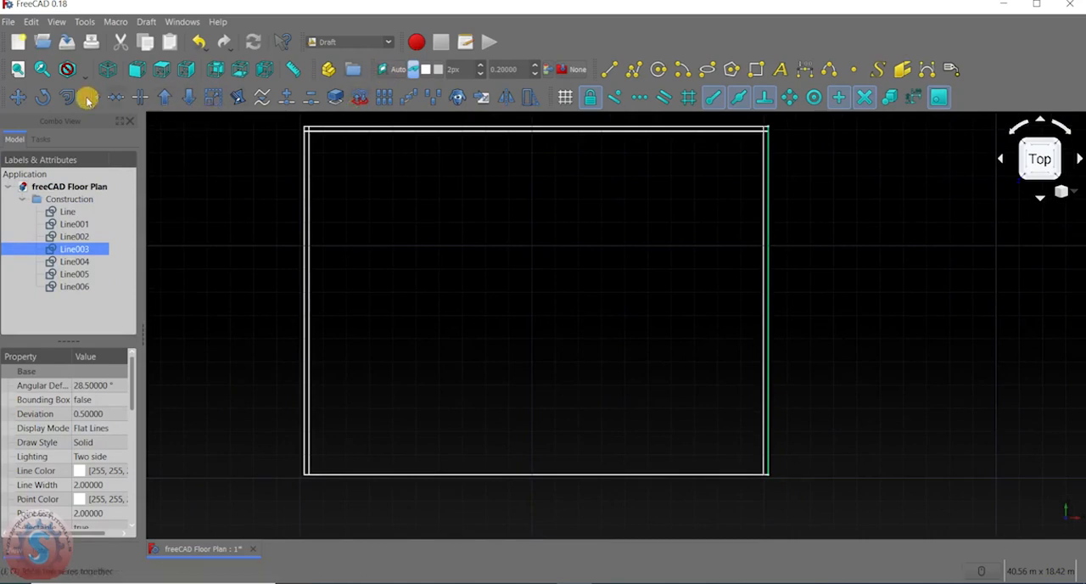
Offset a copy of the outline's lower horizontal line 210 mm inward.
click(441, 474)
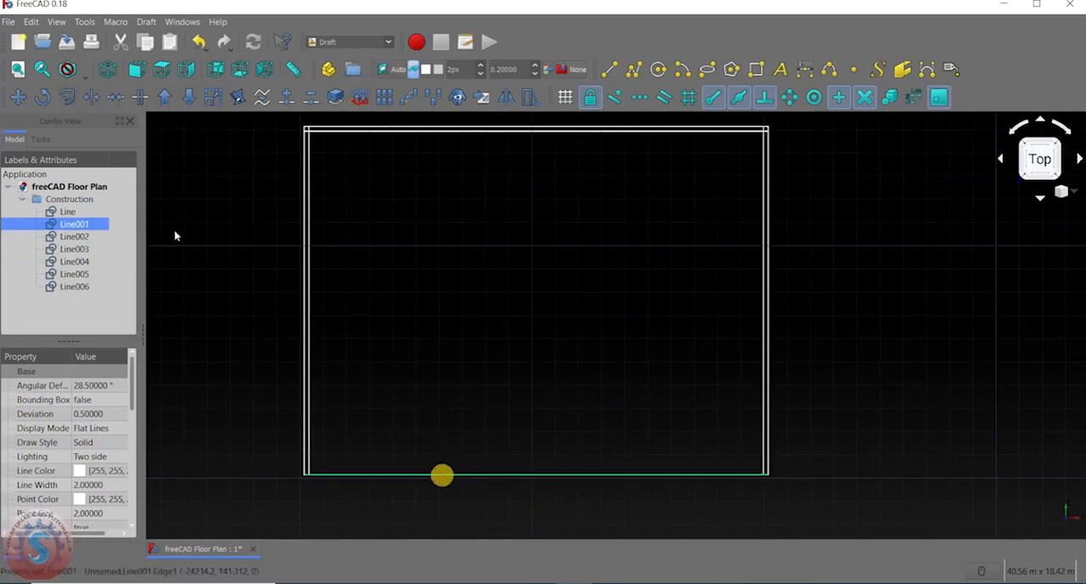
click(69, 100)
key(p)
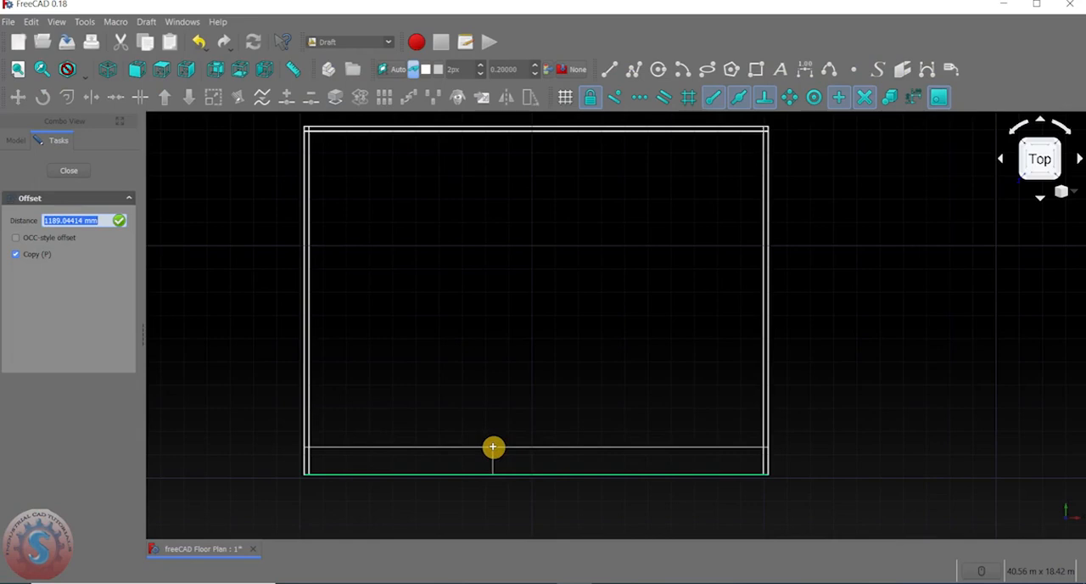
text(210)
key(Return)
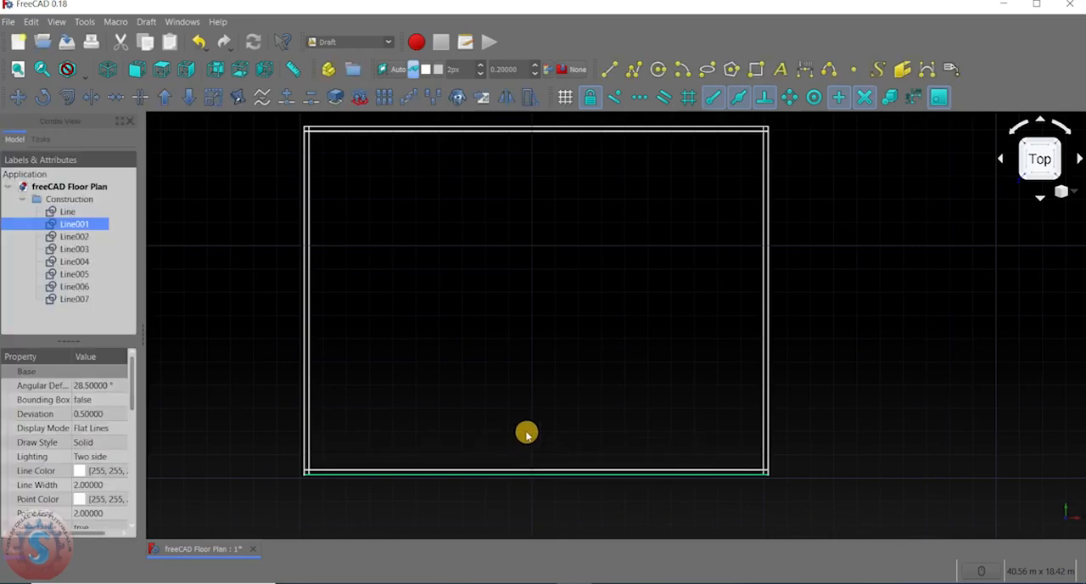
Inspect the corners of the double outline where the inner offset lines cross and overrun each other.
scroll(662, 230, down, 2)
scroll(385, 175, up, 4)
scroll(604, 269, down, 1)
scroll(616, 235, up, 1)
scroll(690, 257, down, 2)
scroll(676, 207, up, 2)
scroll(679, 195, down, 4)
scroll(582, 249, up, 5)
scroll(522, 219, down, 5)
scroll(843, 252, up, 10)
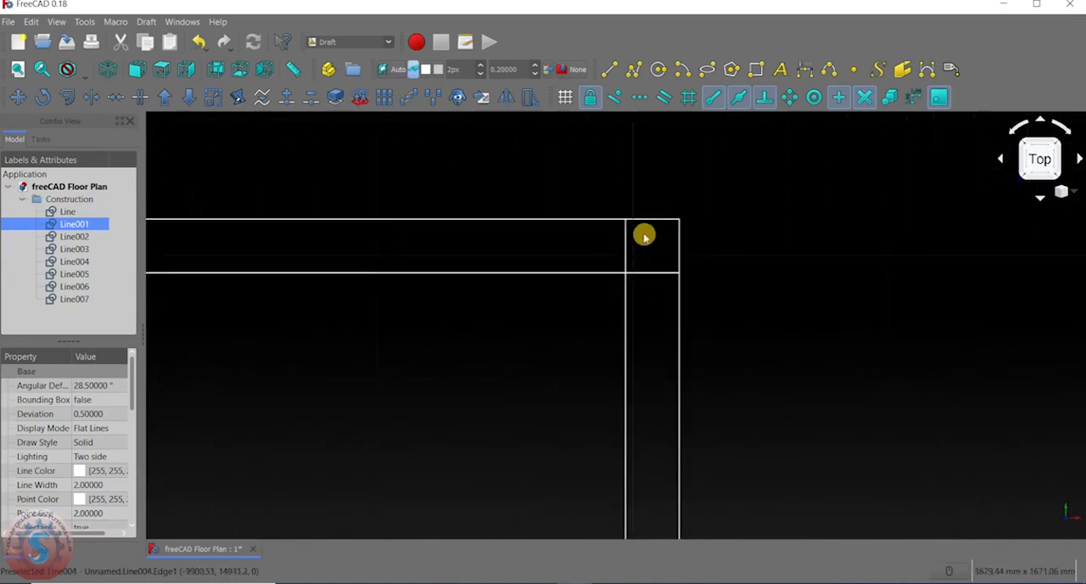
scroll(630, 281, down, 8)
scroll(484, 196, up, 5)
scroll(359, 306, up, 5)
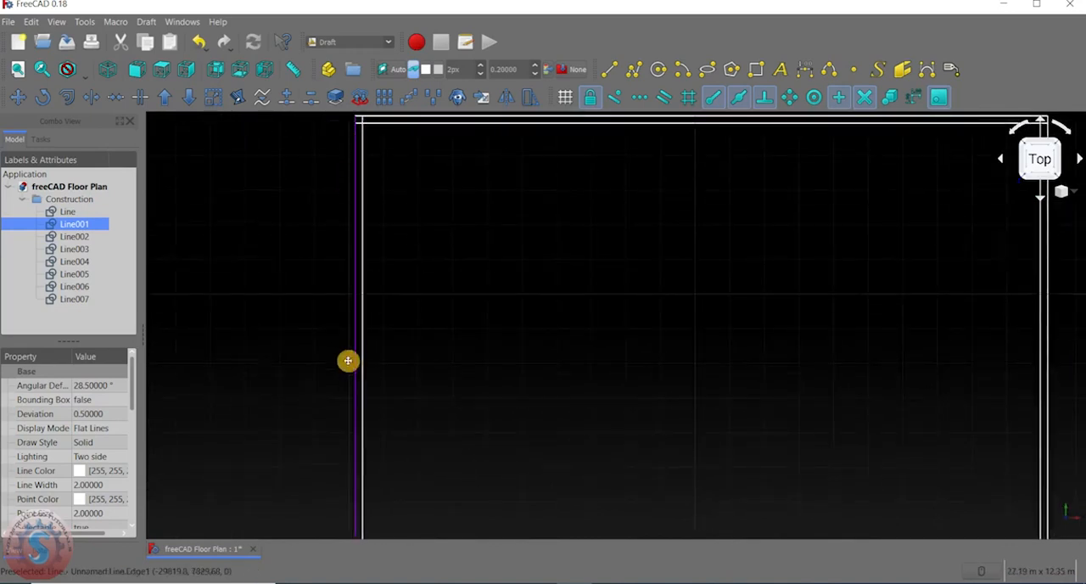
scroll(690, 429, down, 6)
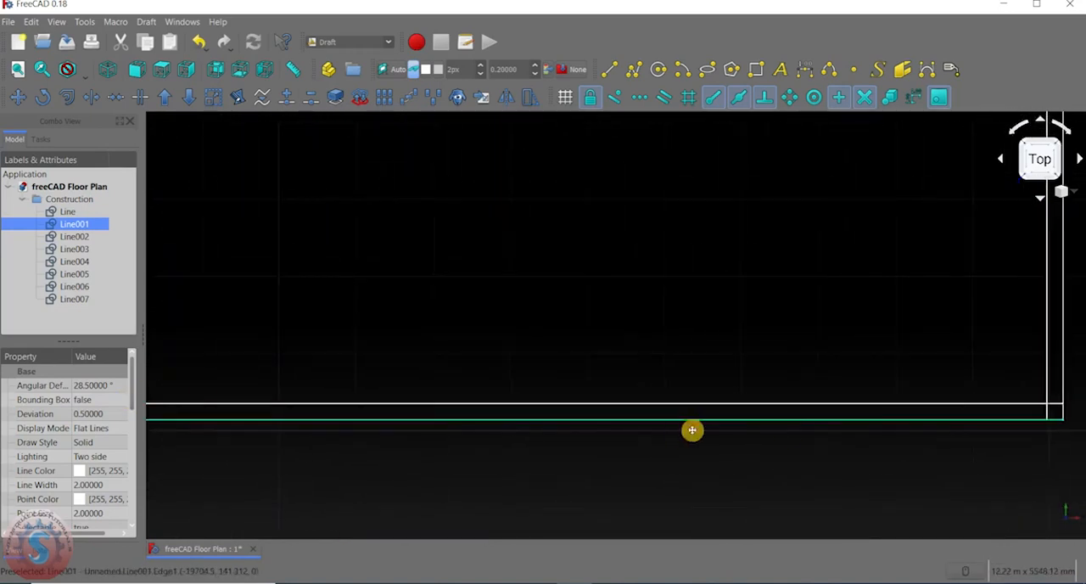
scroll(629, 268, up, 3)
scroll(628, 268, down, 5)
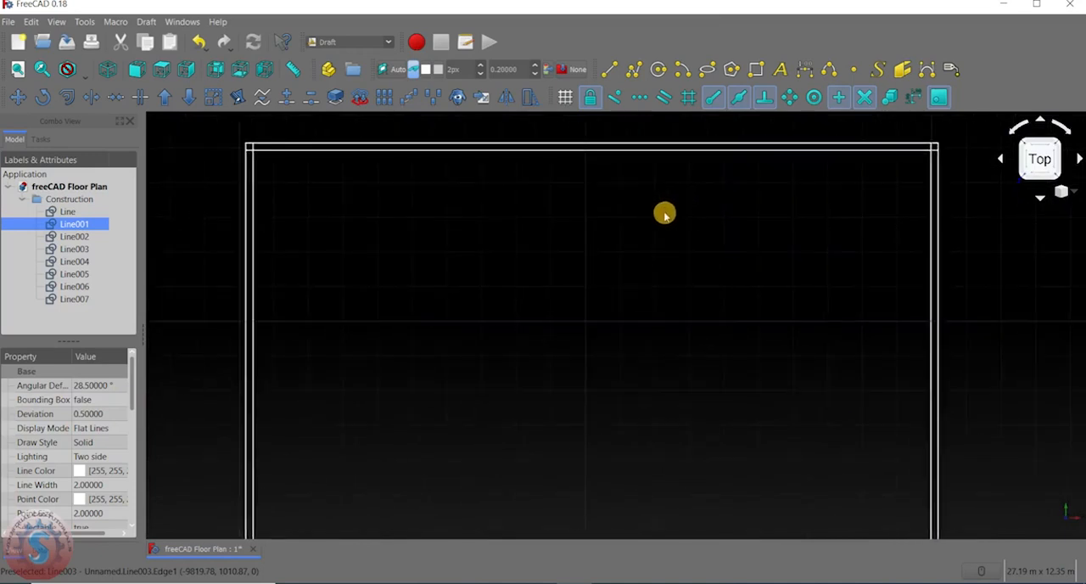
Try to trim the overhang of the inner left vertical line at the outline's upper-left corner.
click(90, 98)
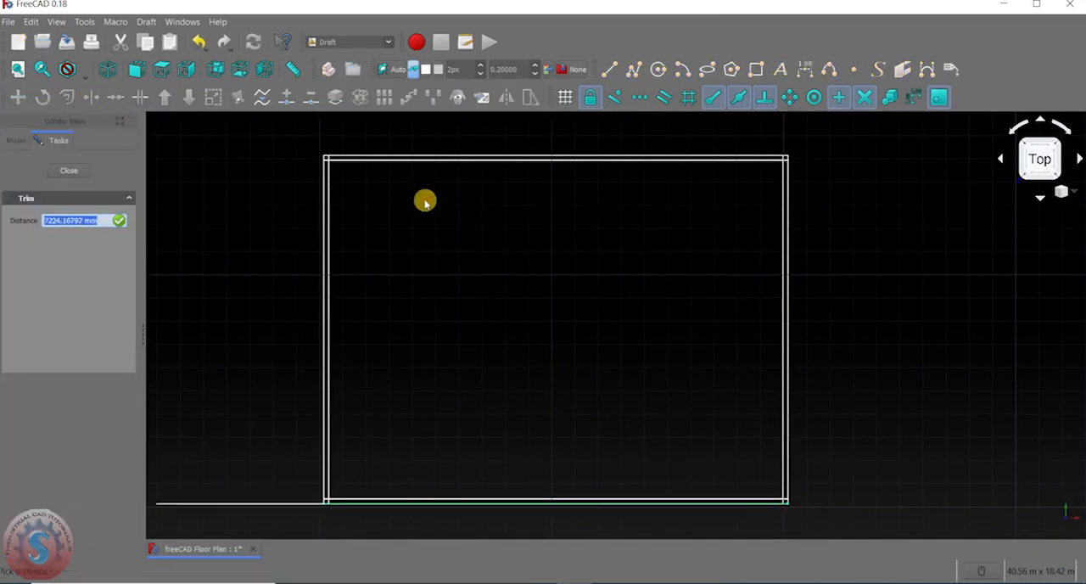
scroll(314, 161, up, 5)
middle_drag(376, 177, 400, 219)
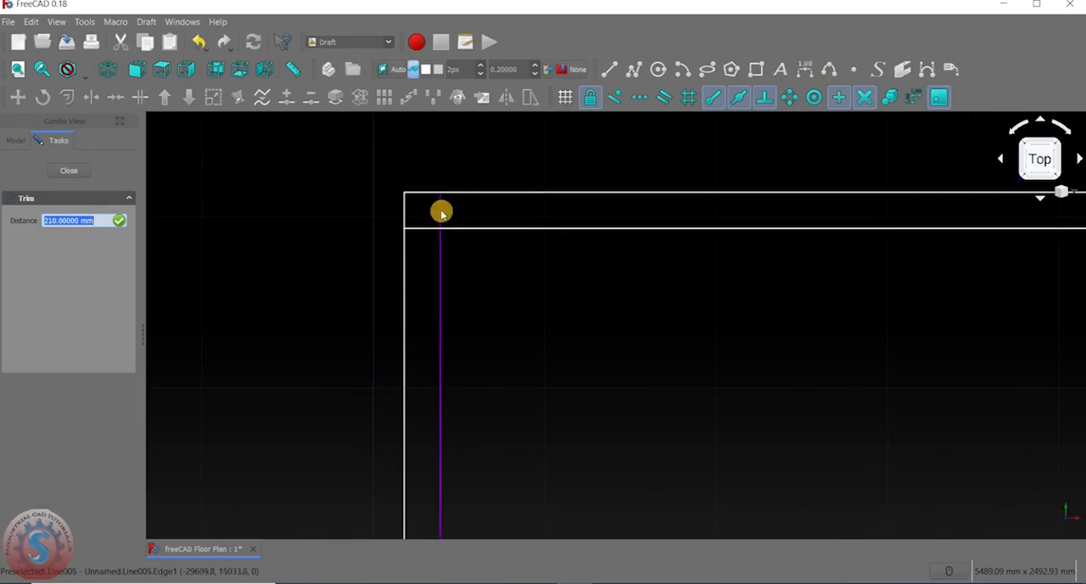
click(441, 213)
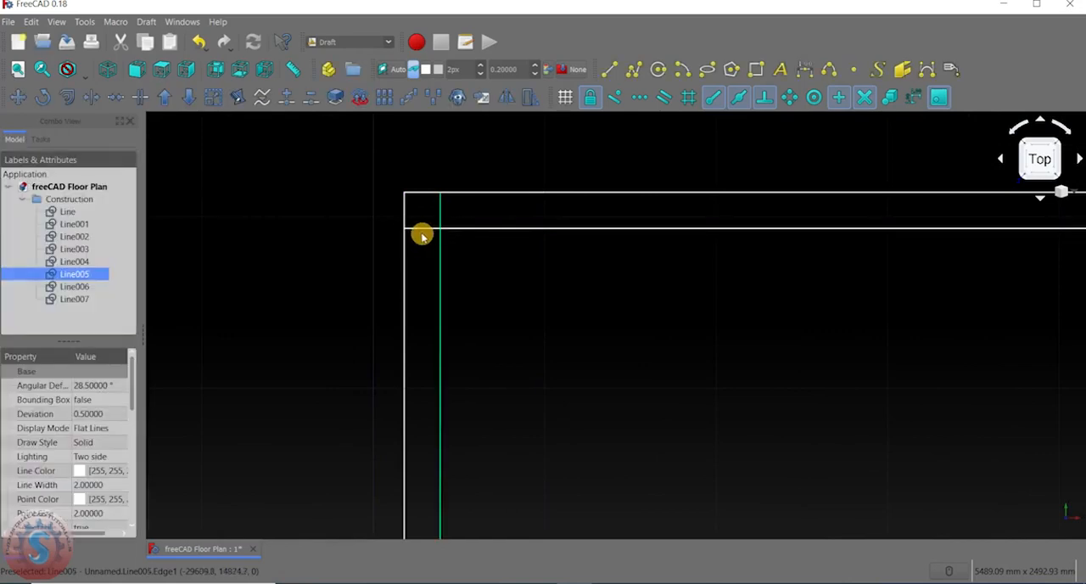
Trim the upper end of the inner left vertical line back to the inner upper horizontal line.
click(436, 228)
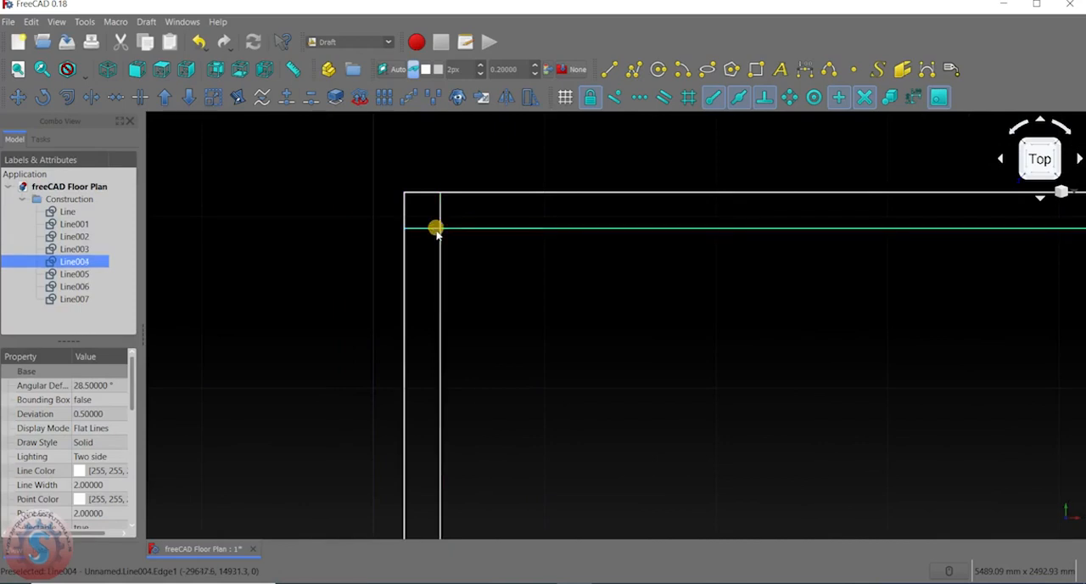
click(441, 214)
scroll(378, 200, down, 2)
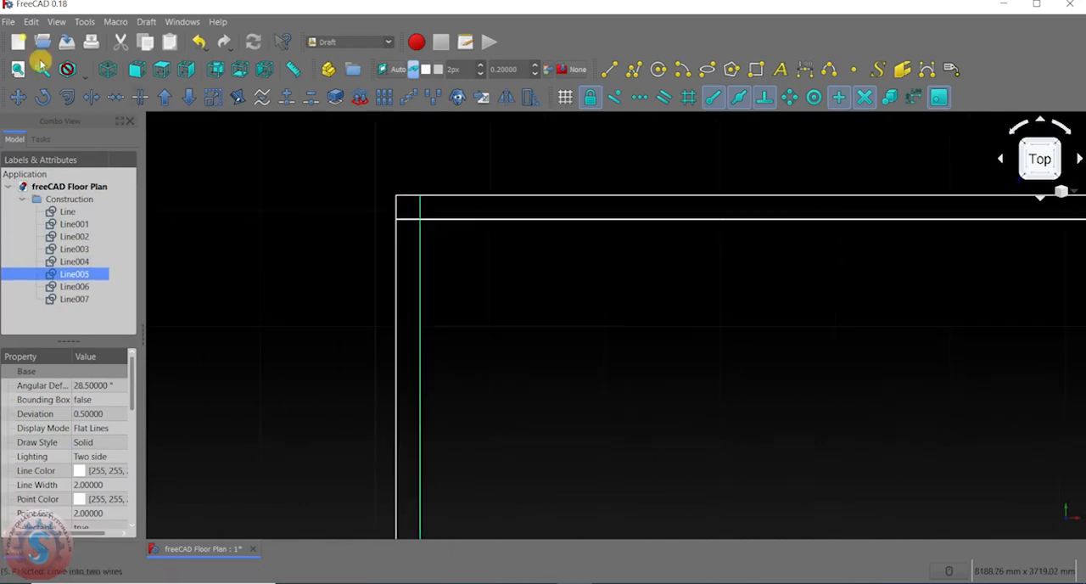
click(104, 99)
scroll(419, 221, down, 1)
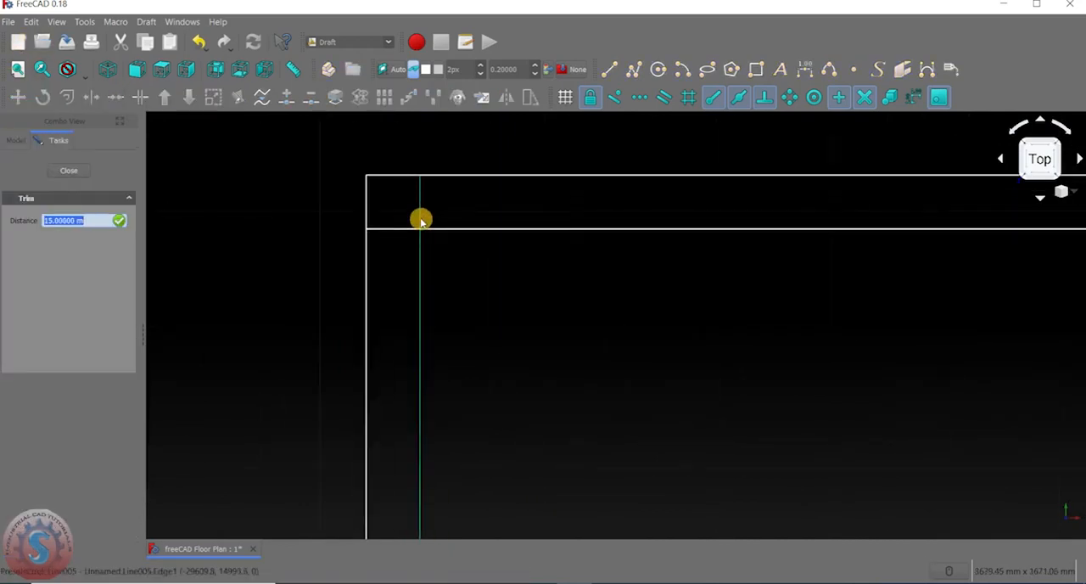
click(430, 229)
scroll(419, 229, down, 2)
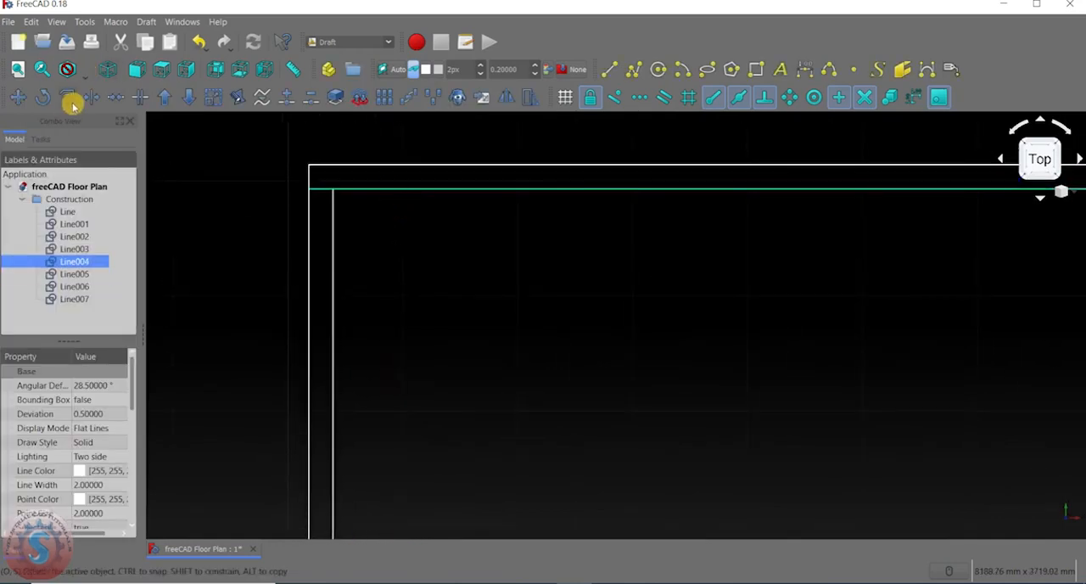
Trim the left end of the inner upper horizontal line back to the inner left vertical line and clear the selection.
click(93, 95)
scroll(363, 203, up, 3)
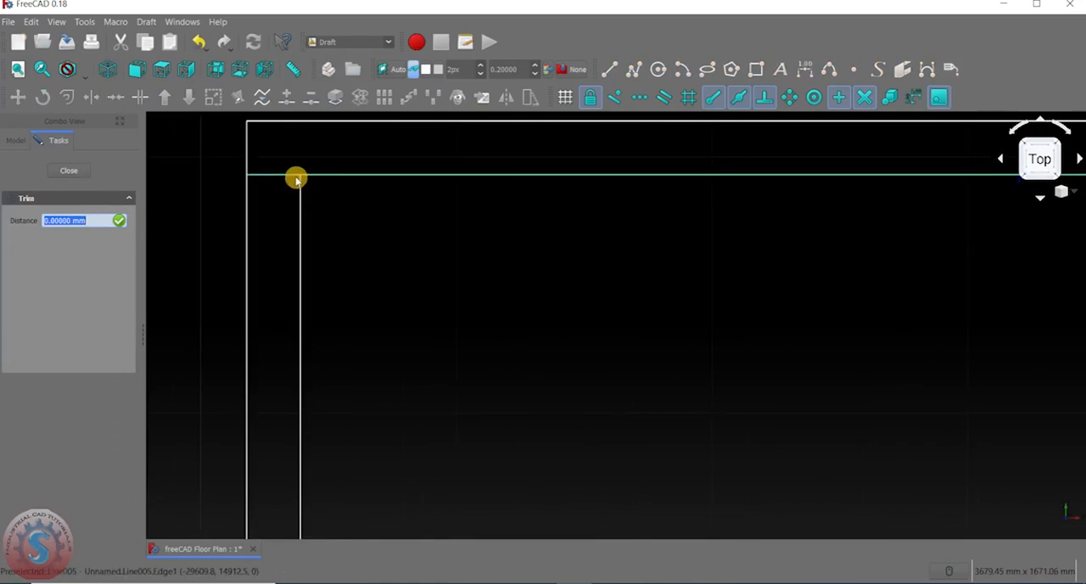
click(301, 187)
scroll(348, 242, down, 2)
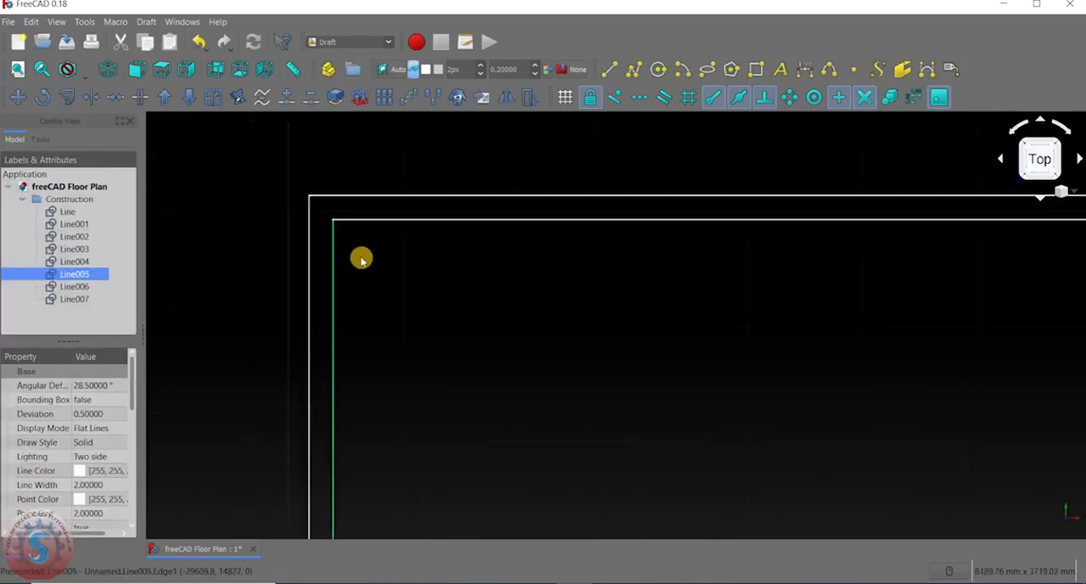
click(402, 279)
scroll(330, 223, up, 11)
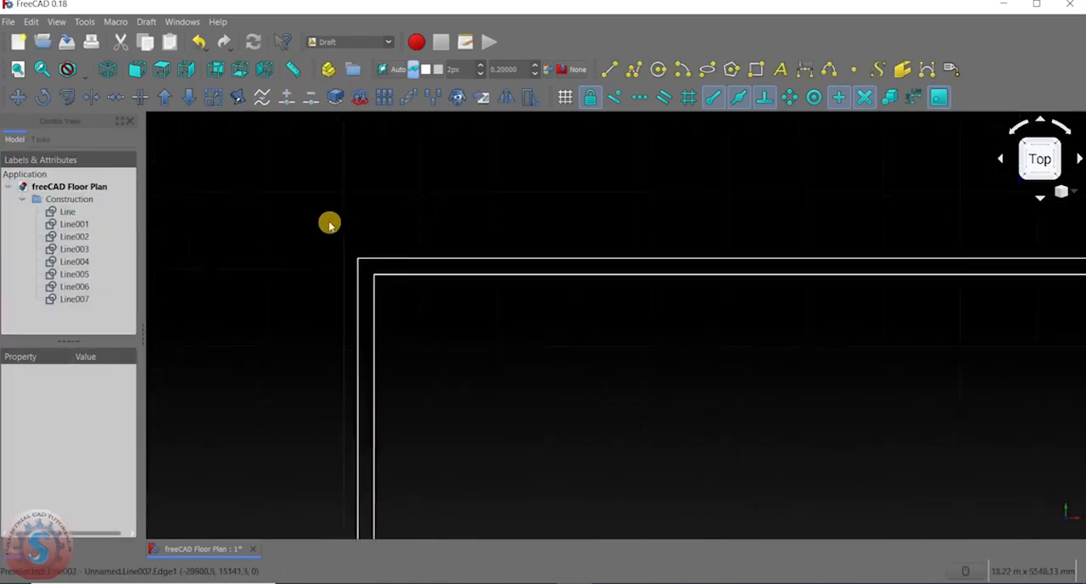
Trim the right end of the inner upper horizontal line back to the inner right vertical line.
middle_drag(449, 347, 252, 235)
scroll(325, 245, down, 5)
middle_drag(548, 230, 470, 196)
scroll(538, 217, up, 10)
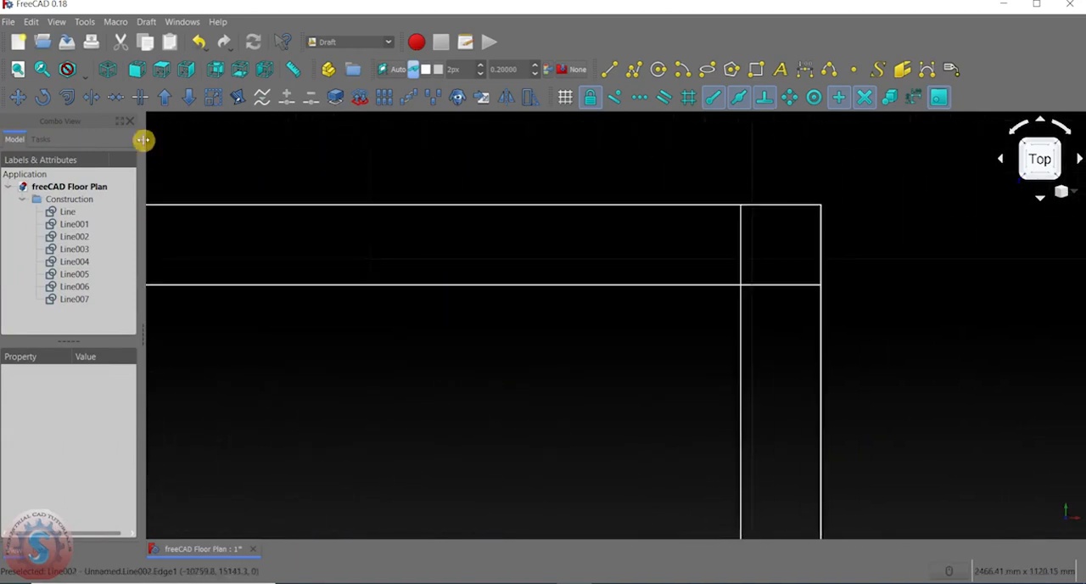
click(90, 97)
middle_drag(804, 295, 675, 214)
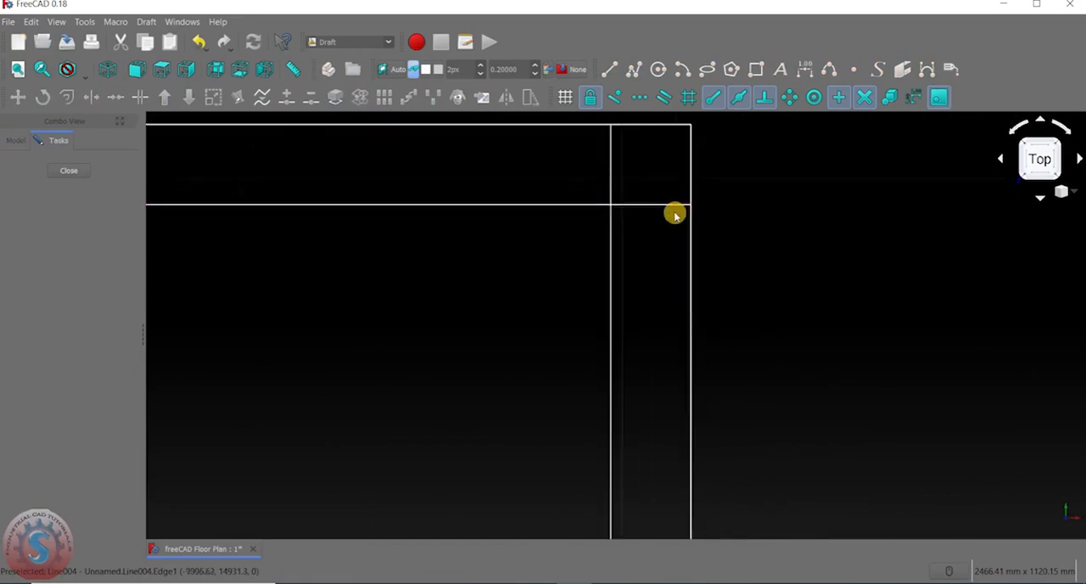
click(664, 204)
click(611, 221)
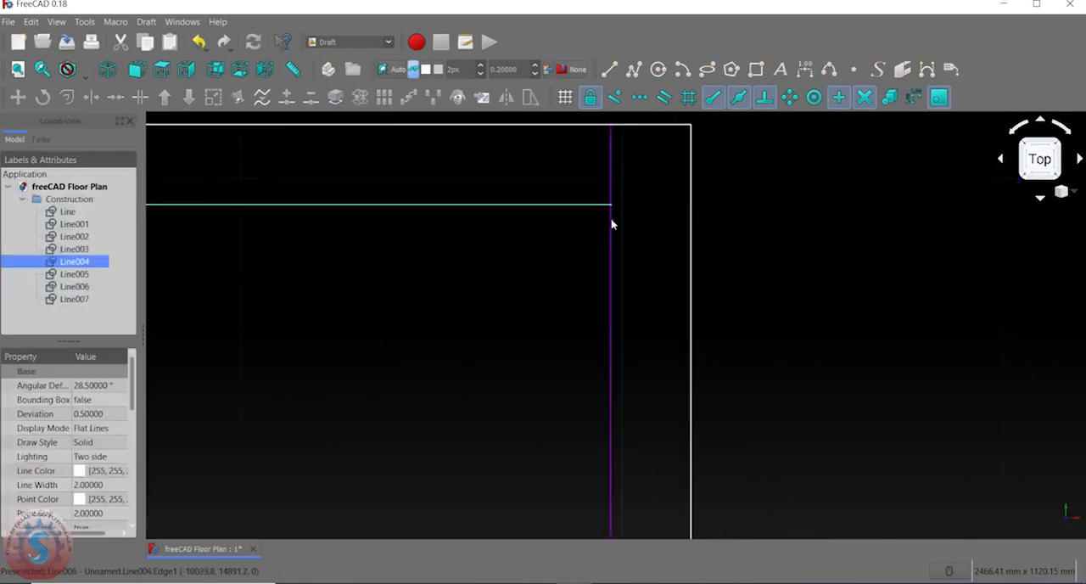
Trim the upper end of the inner right vertical line back to the inner upper horizontal line.
middle_drag(607, 203, 596, 247)
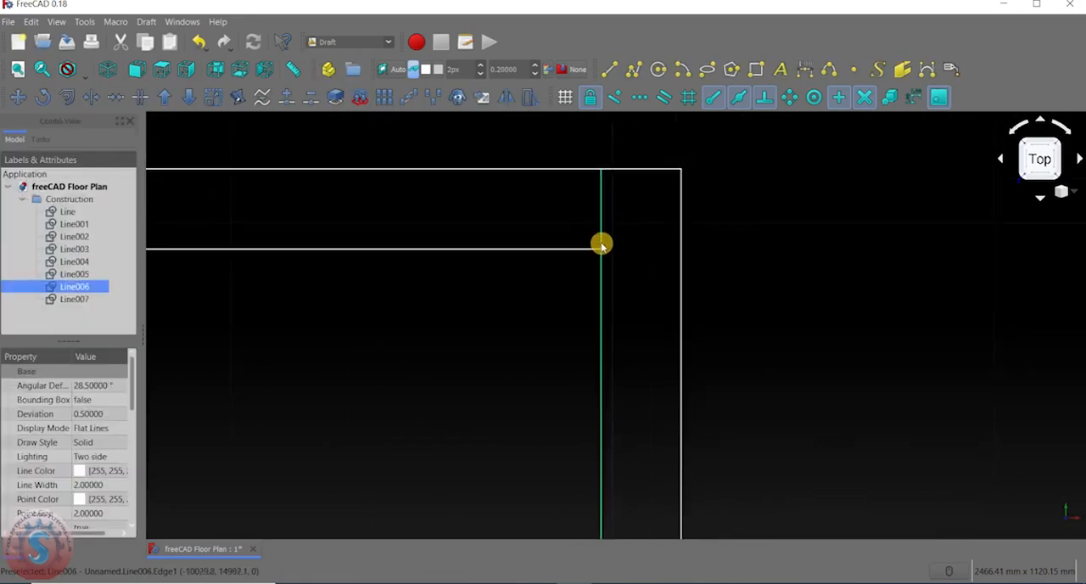
click(91, 97)
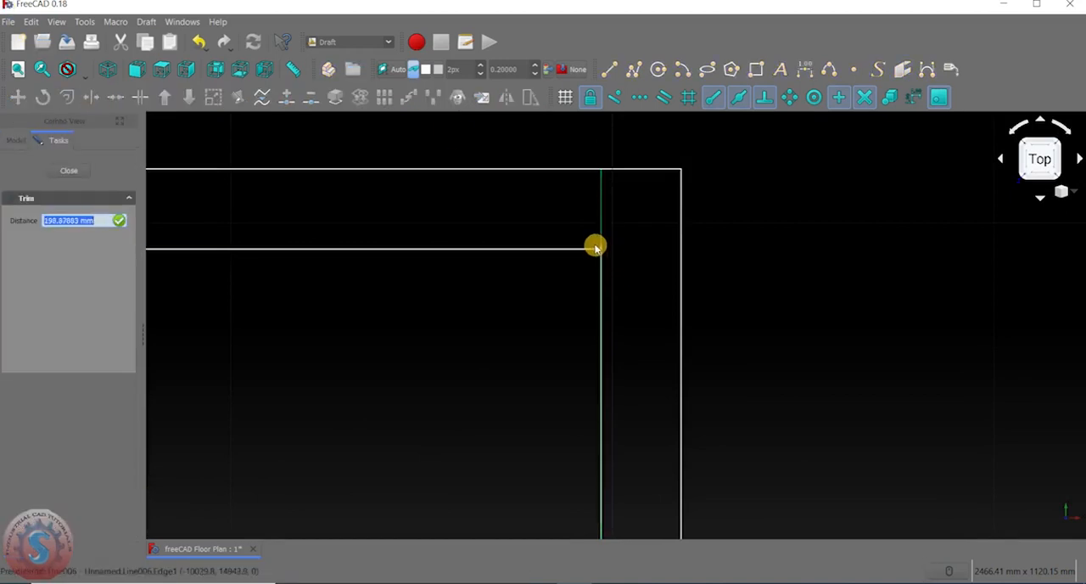
click(597, 249)
Try to trim the inner line overhang at the outline's lower-right corner.
scroll(554, 279, down, 6)
middle_drag(556, 275, 608, 133)
scroll(558, 305, down, 6)
middle_drag(538, 365, 636, 123)
middle_drag(610, 365, 556, 288)
scroll(671, 291, up, 7)
scroll(454, 209, up, 6)
middle_drag(454, 209, 646, 342)
click(81, 100)
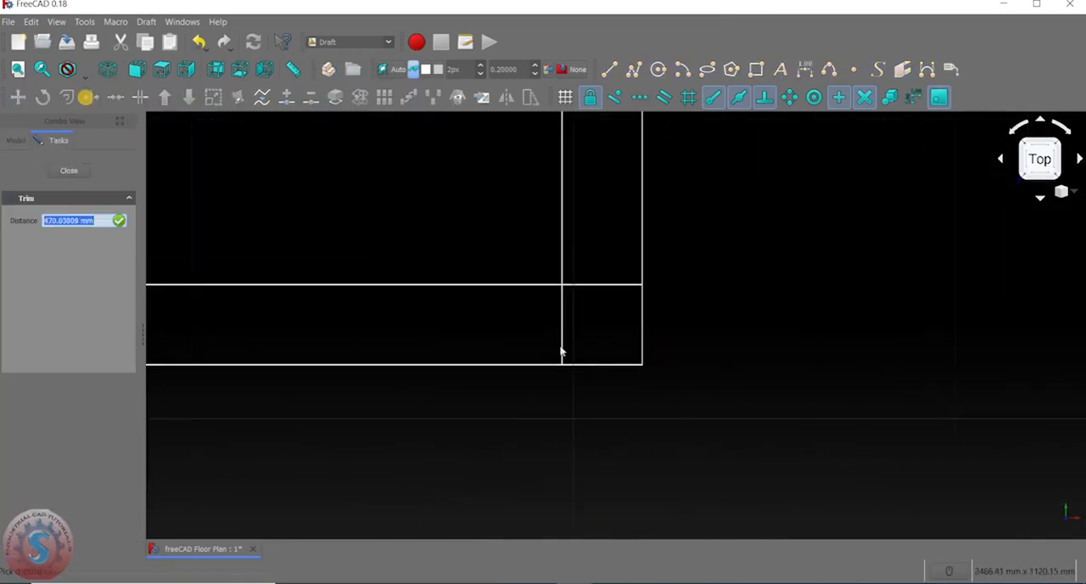
scroll(577, 315, up, 2)
click(604, 258)
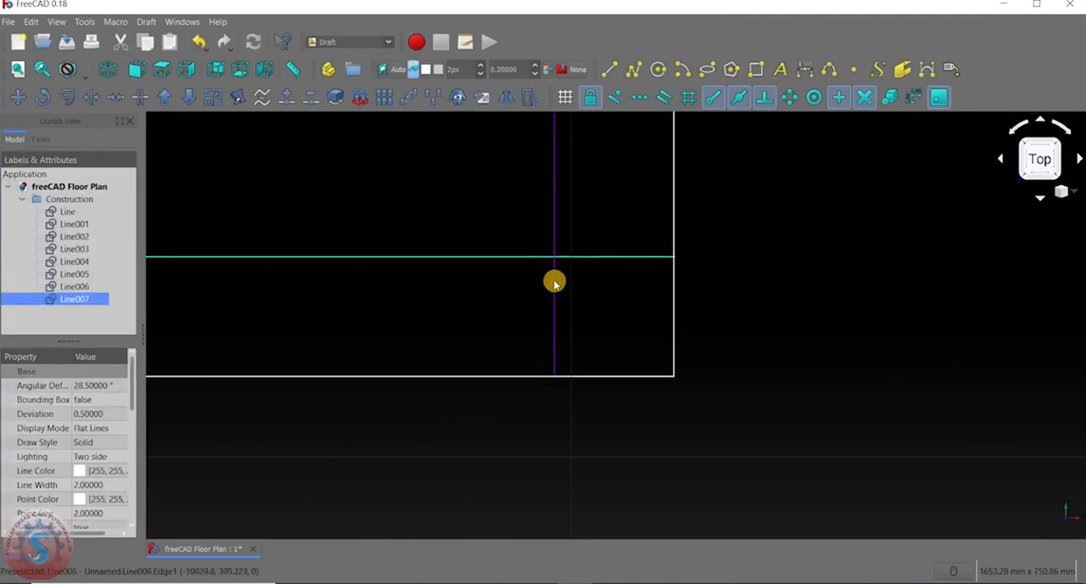
Trim the lower end of the inner right vertical line back to the inner lower horizontal line.
click(553, 280)
click(95, 100)
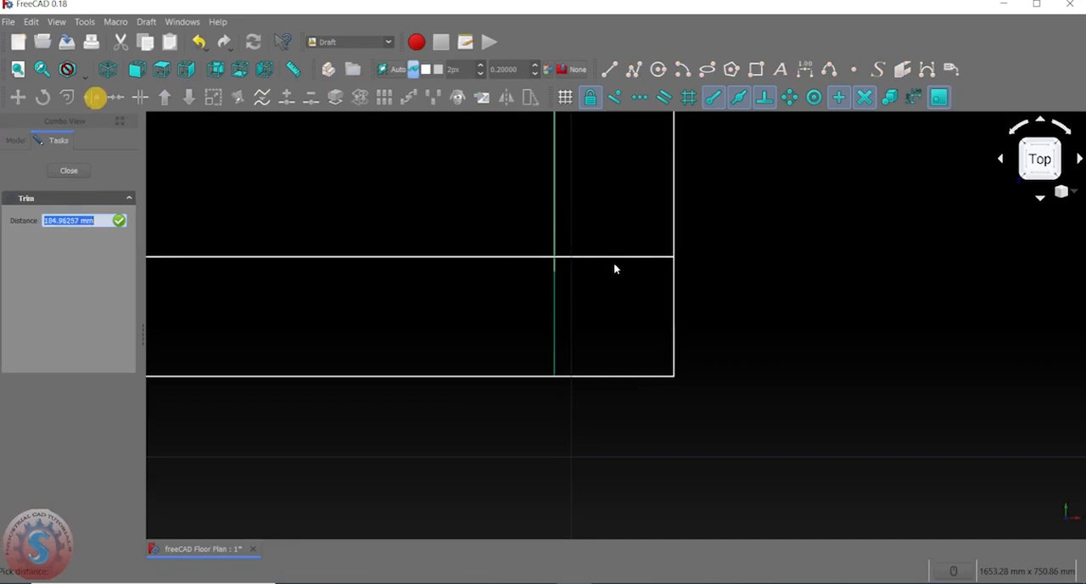
click(561, 256)
Trim the right end of the inner lower horizontal line back to the inner right vertical line.
scroll(585, 268, down, 3)
click(95, 99)
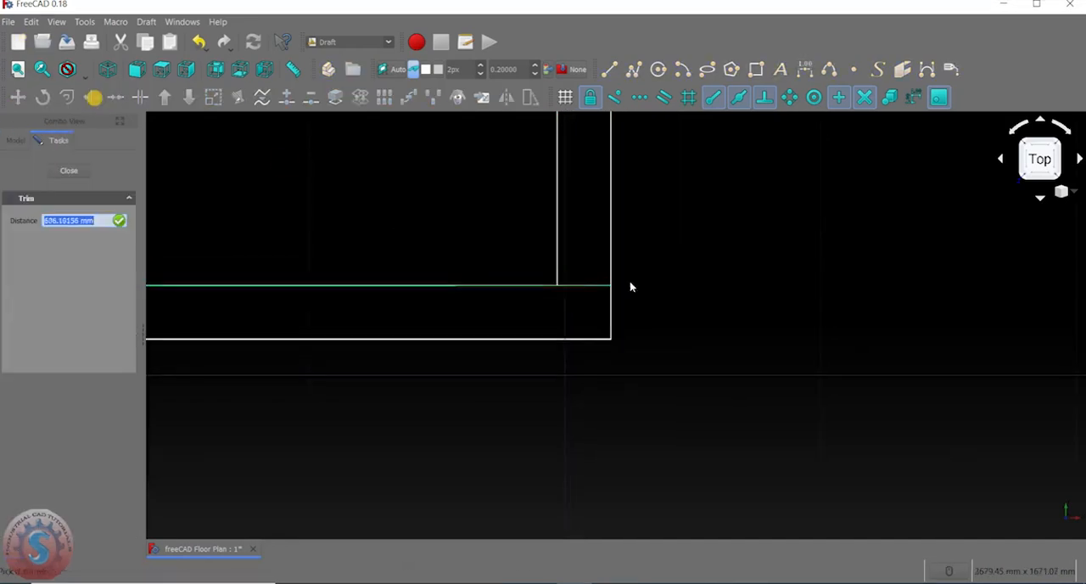
scroll(585, 283, up, 3)
click(519, 273)
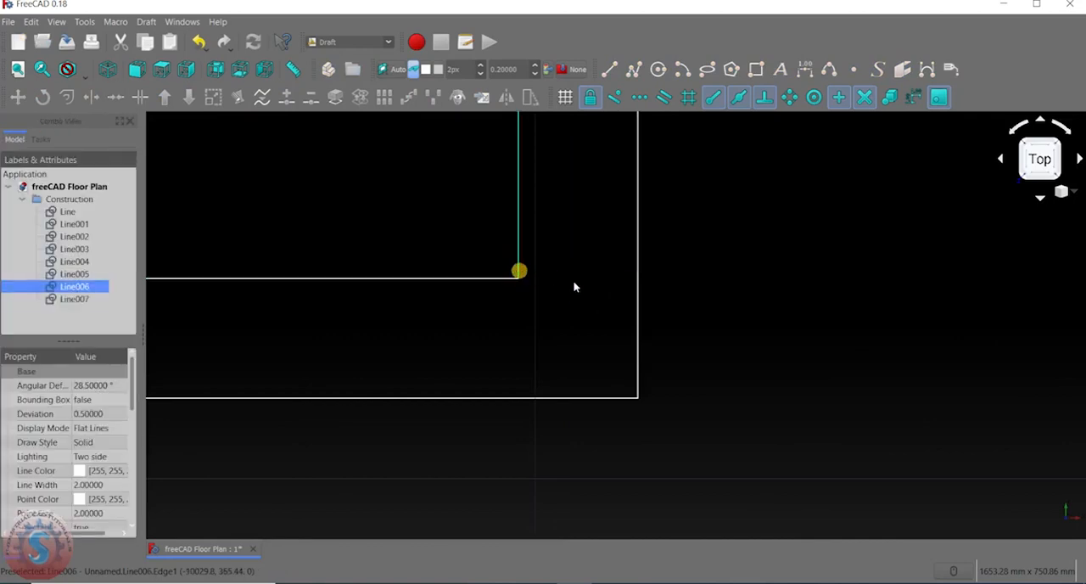
Try to trim the overhang of the inner lower horizontal line at the outline's lower-left corner.
scroll(566, 287, down, 18)
middle_drag(501, 284, 758, 285)
scroll(518, 265, up, 6)
scroll(483, 314, up, 6)
middle_drag(481, 318, 431, 271)
scroll(431, 272, down, 6)
scroll(468, 290, up, 4)
scroll(512, 249, down, 4)
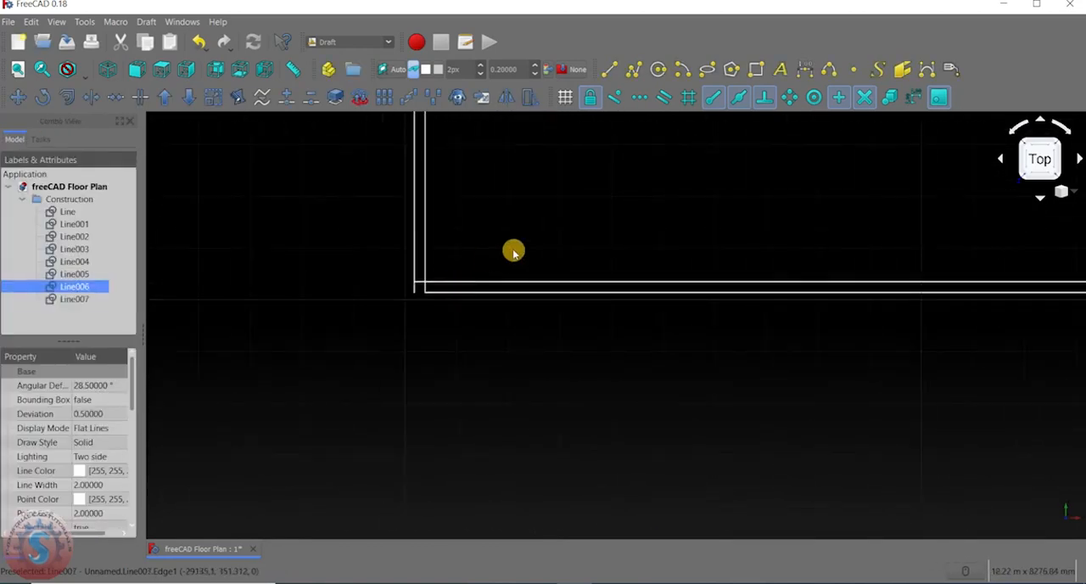
middle_drag(512, 250, 441, 269)
scroll(431, 261, up, 5)
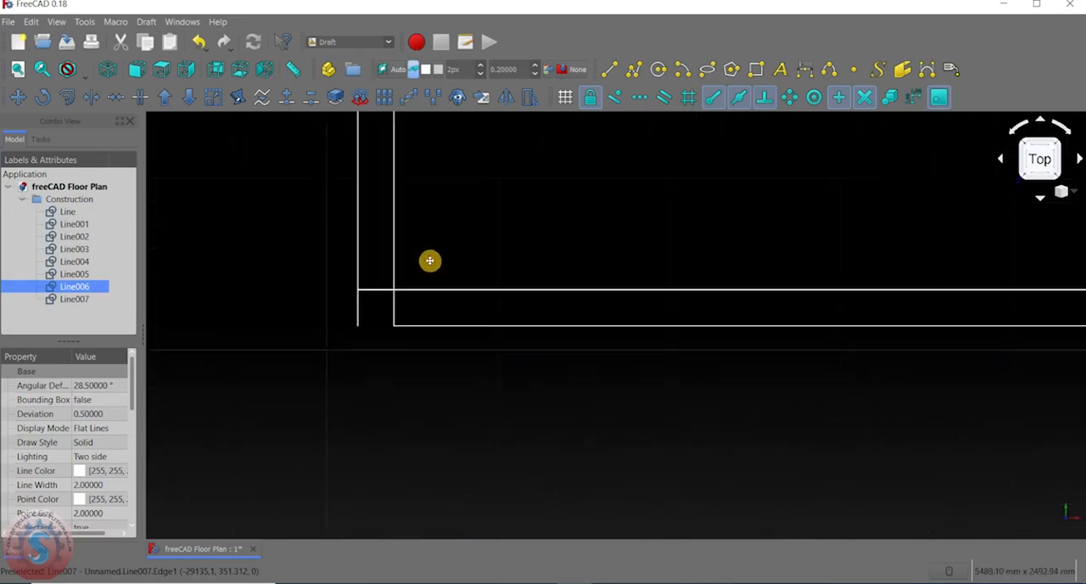
click(95, 97)
scroll(351, 275, up, 4)
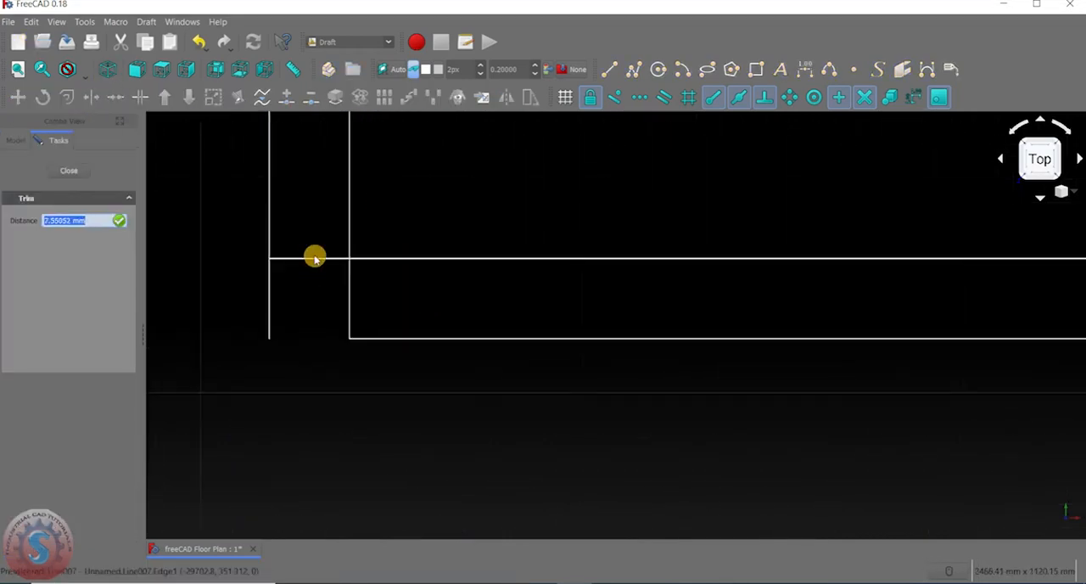
click(315, 257)
click(349, 282)
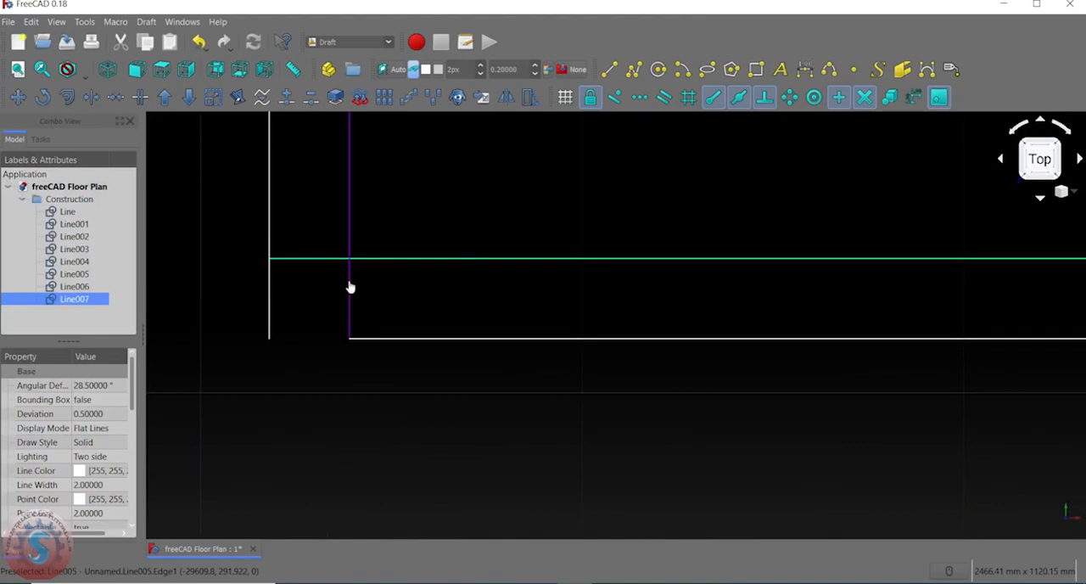
Trim the left end of the inner lower horizontal line back to the inner left vertical line.
click(350, 281)
click(335, 259)
click(332, 259)
click(91, 100)
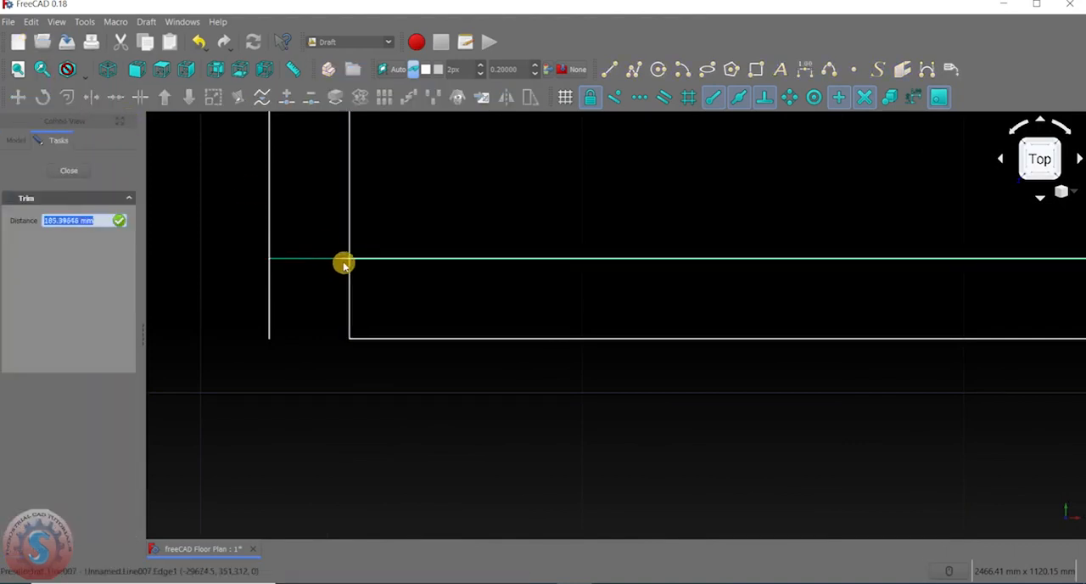
click(351, 268)
Trim the lower end of the inner left vertical line back to the inner lower horizontal line.
scroll(350, 308, down, 2)
click(97, 103)
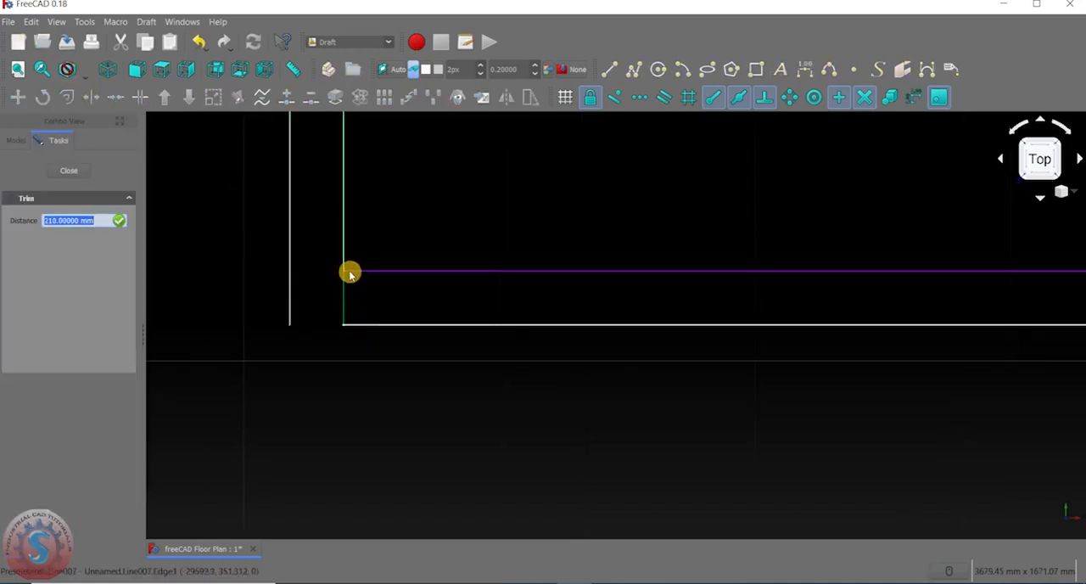
click(347, 275)
scroll(349, 308, down, 2)
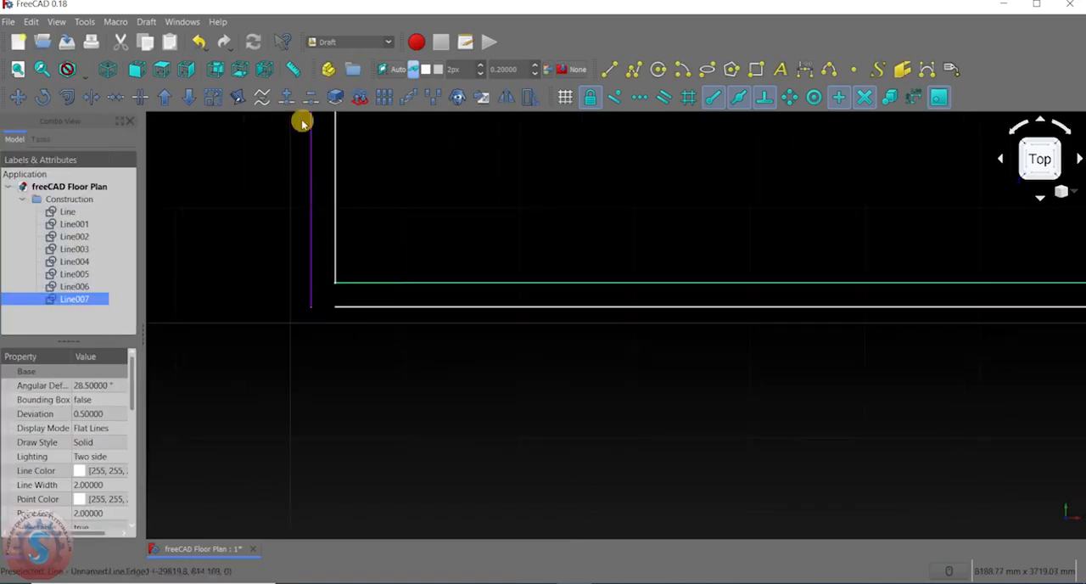
Draw a 210 mm horizontal line closing the outer lower-left corner, from the outer lower line's left end to the outer left line's lower end.
click(608, 72)
scroll(397, 270, up, 3)
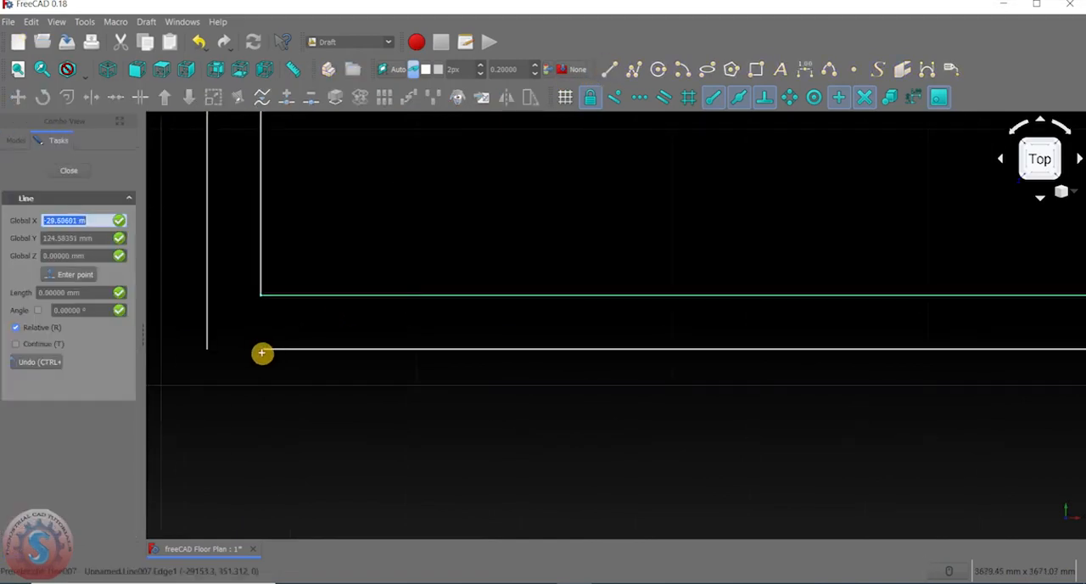
click(263, 349)
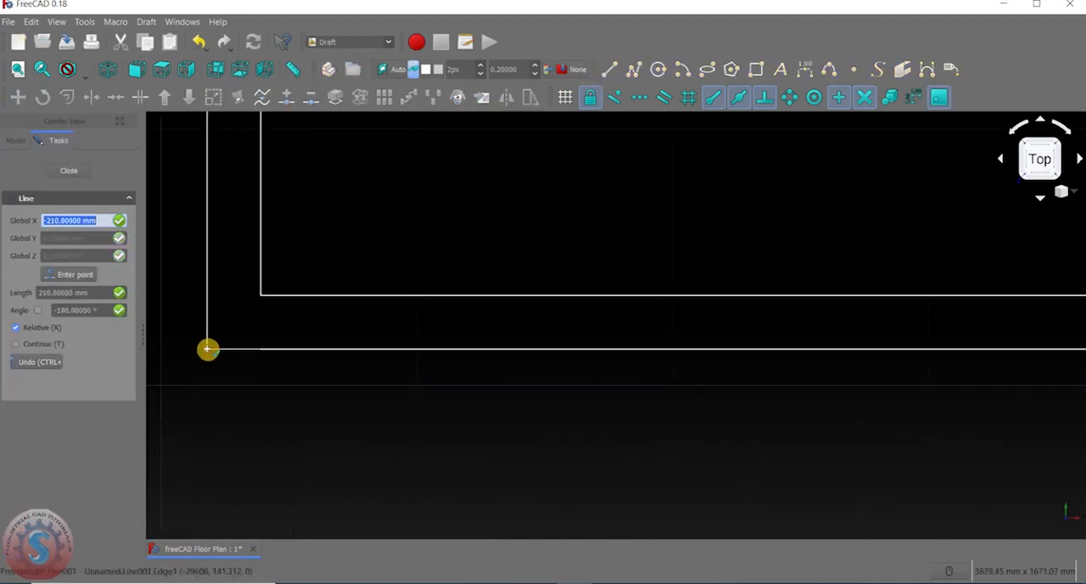
click(207, 349)
Examine the whole double outline and its corners for remaining gaps or overhangs.
scroll(416, 313, down, 2)
scroll(470, 382, down, 2)
scroll(469, 383, down, 4)
scroll(565, 231, down, 2)
middle_drag(565, 231, 478, 339)
scroll(480, 336, up, 4)
middle_drag(494, 298, 525, 226)
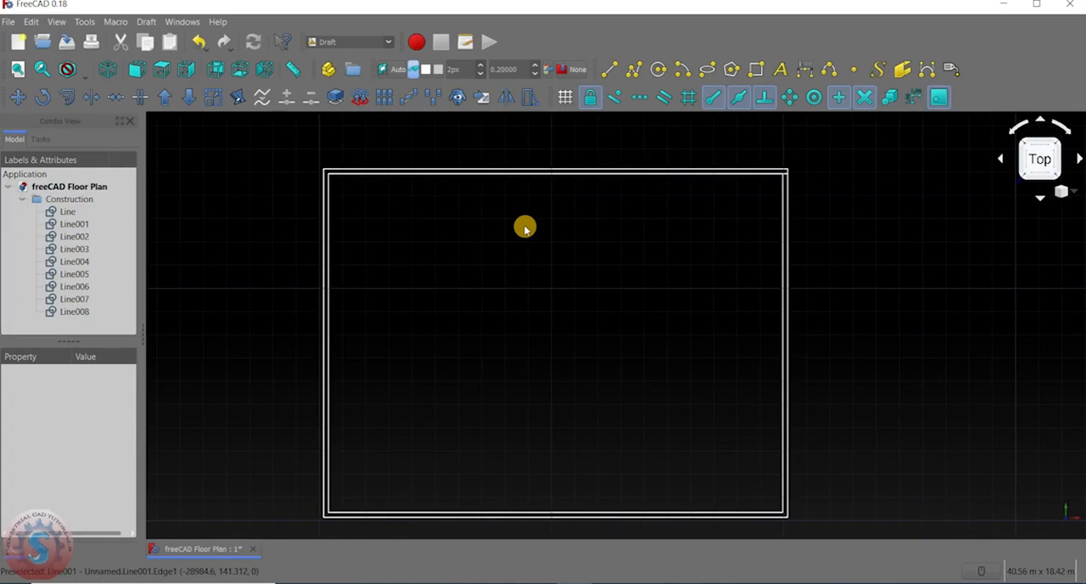
scroll(525, 227, down, 2)
scroll(603, 178, up, 4)
scroll(754, 202, up, 6)
Trim the inner upper horizontal line's overhang at the upper-right corner back to the inner right vertical line.
middle_drag(754, 202, 497, 238)
scroll(446, 246, down, 5)
scroll(506, 246, up, 6)
scroll(523, 238, down, 3)
middle_drag(535, 197, 535, 262)
scroll(535, 262, up, 4)
middle_drag(551, 217, 530, 245)
scroll(530, 245, up, 10)
scroll(495, 302, up, 6)
middle_drag(496, 302, 581, 163)
click(91, 97)
scroll(586, 281, up, 4)
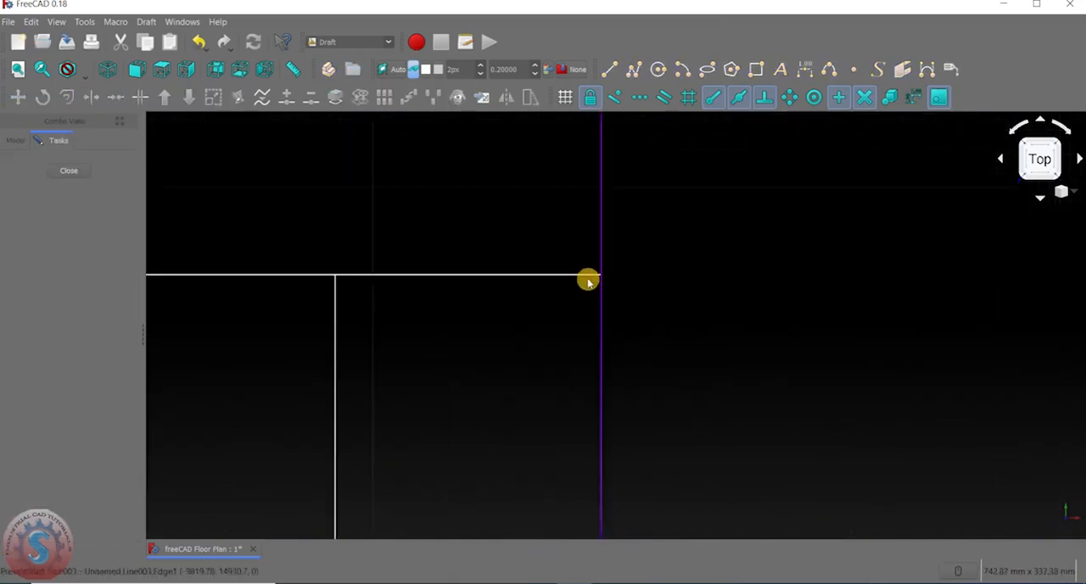
click(551, 280)
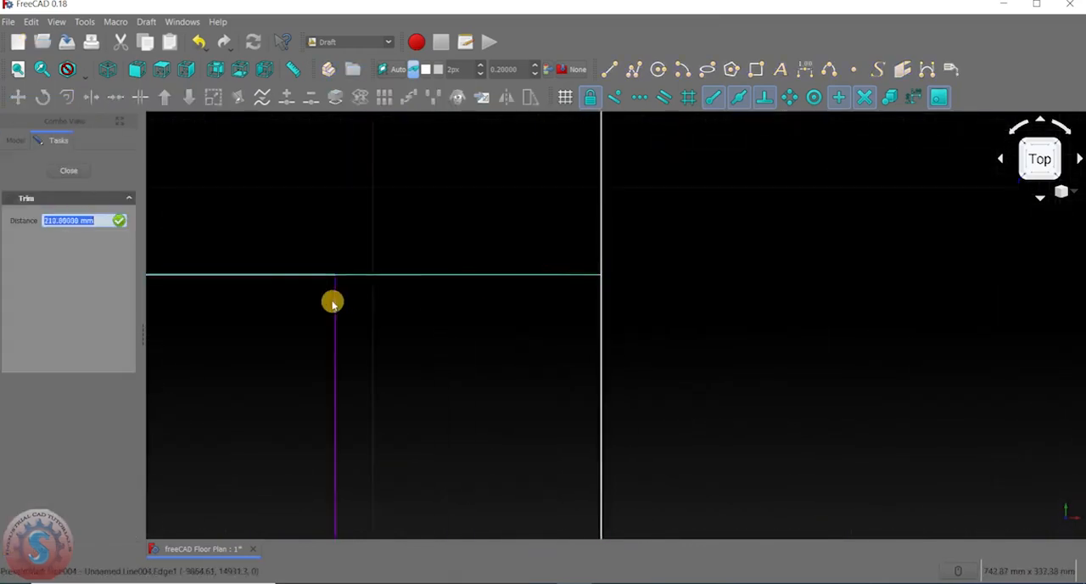
click(335, 297)
Inspect the trimmed upper-right corner and the complete double-line outline.
scroll(483, 307, down, 9)
scroll(528, 230, down, 4)
scroll(521, 229, up, 4)
scroll(523, 226, down, 10)
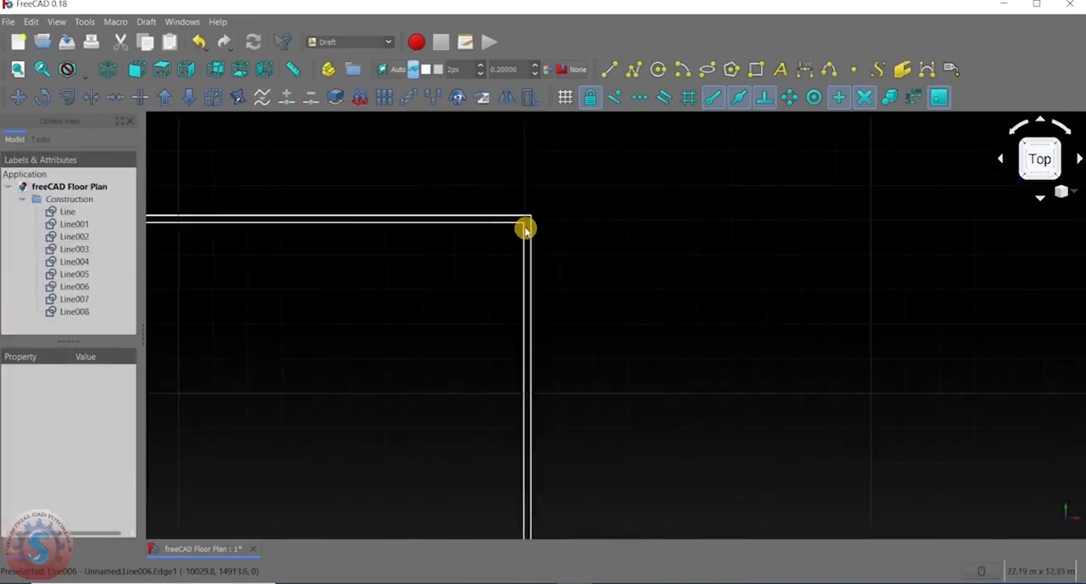
scroll(551, 204, up, 15)
middle_drag(586, 305, 625, 214)
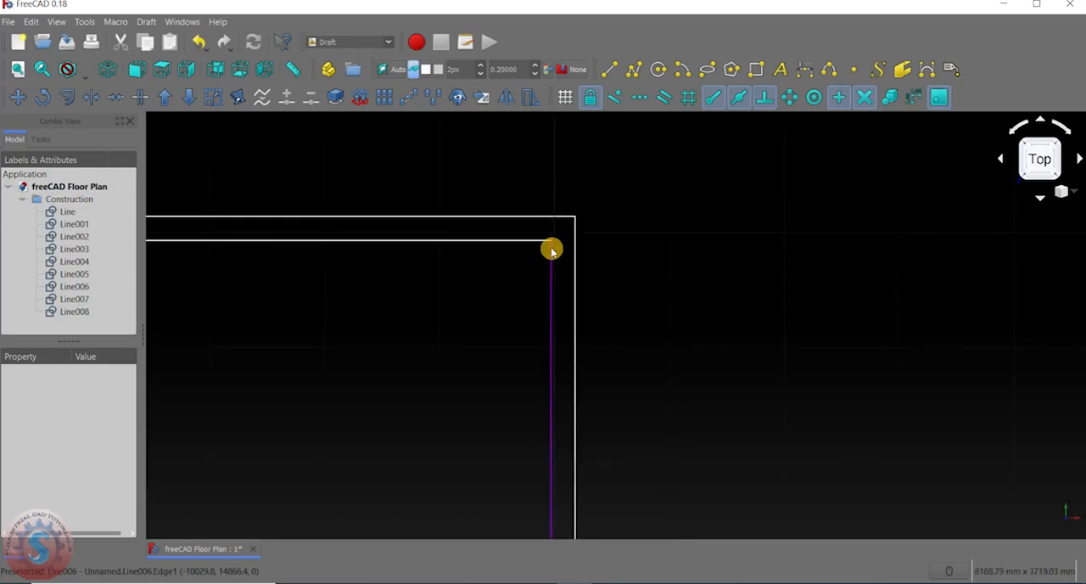
scroll(587, 248, down, 5)
scroll(568, 254, down, 5)
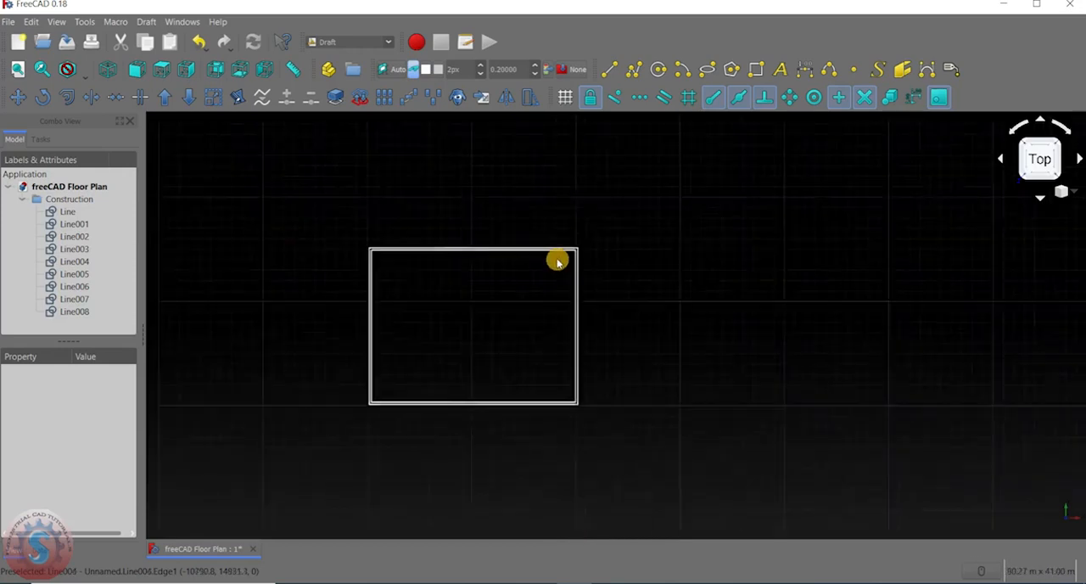
scroll(551, 254, up, 6)
scroll(535, 305, down, 4)
scroll(536, 238, up, 5)
scroll(467, 220, down, 2)
scroll(499, 289, down, 2)
scroll(510, 327, up, 5)
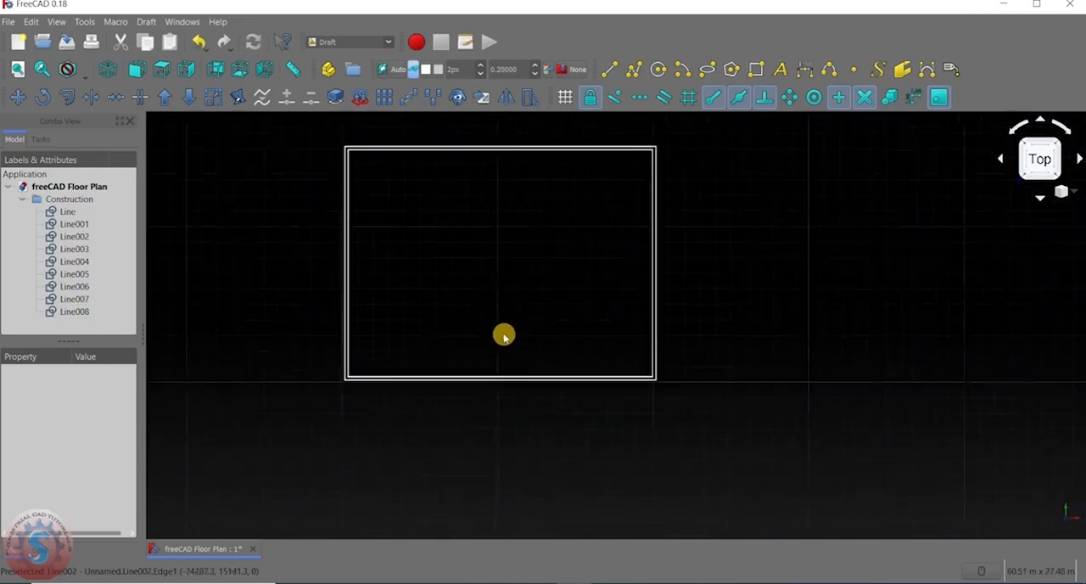
scroll(670, 386, down, 3)
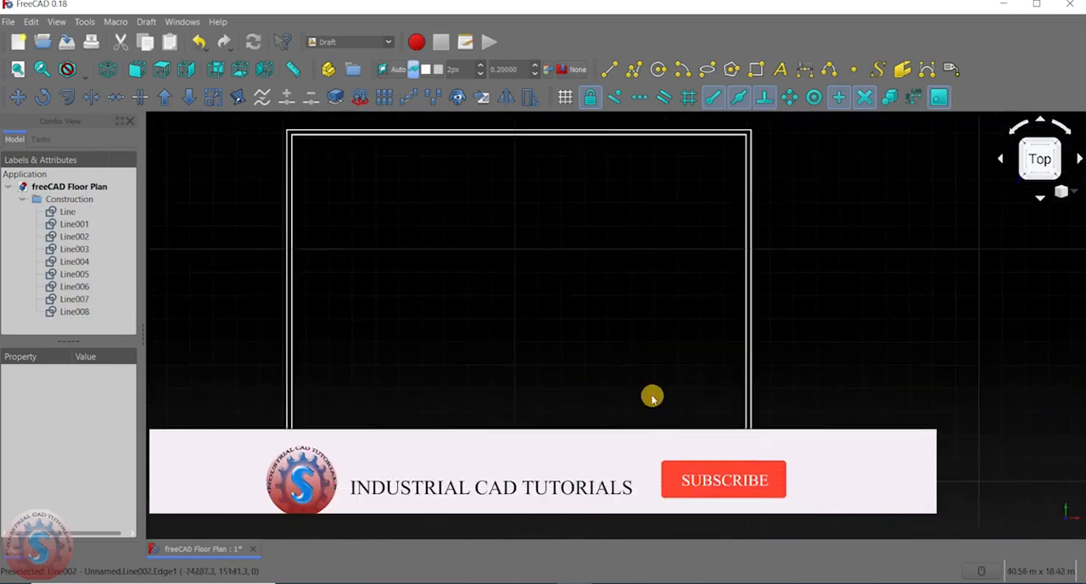
scroll(616, 347, up, 5)
scroll(594, 297, down, 4)
scroll(579, 305, up, 3)
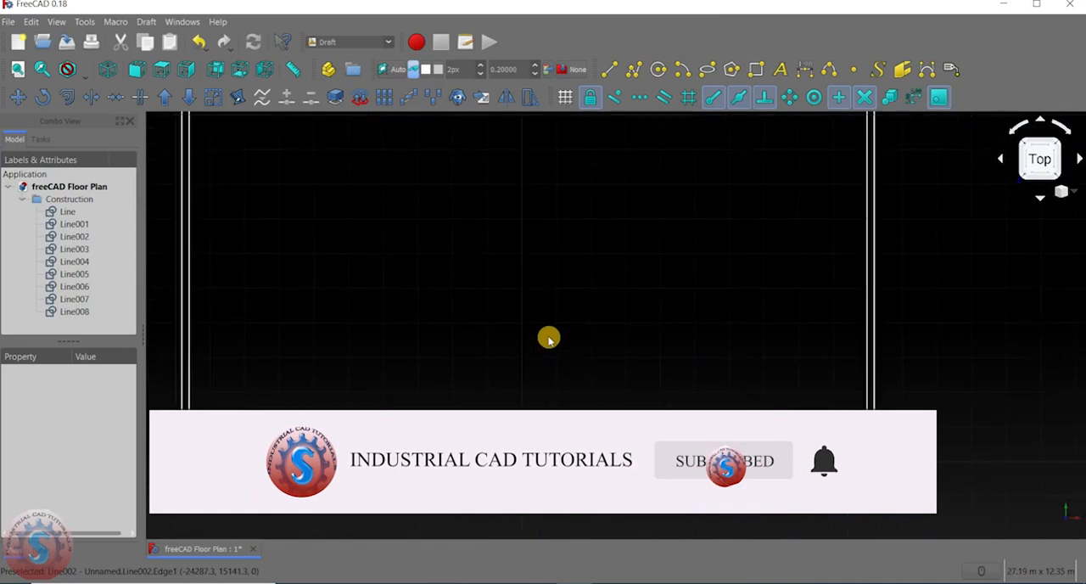
Draw a vertical line about 5 m long upward from the midpoint of the inner lower horizontal line.
click(610, 71)
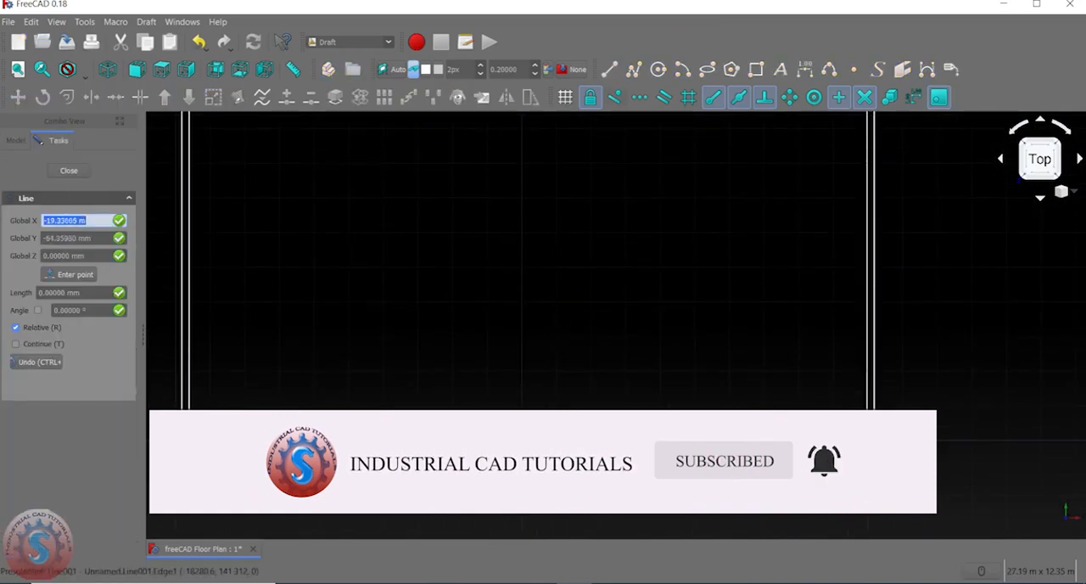
scroll(520, 421, up, 2)
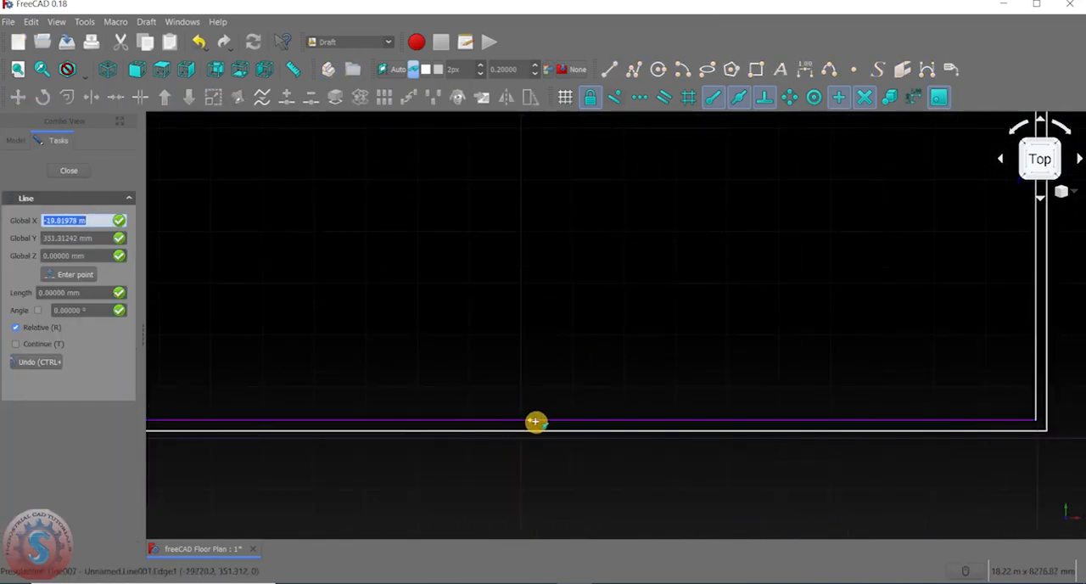
click(528, 422)
scroll(531, 416, down, 3)
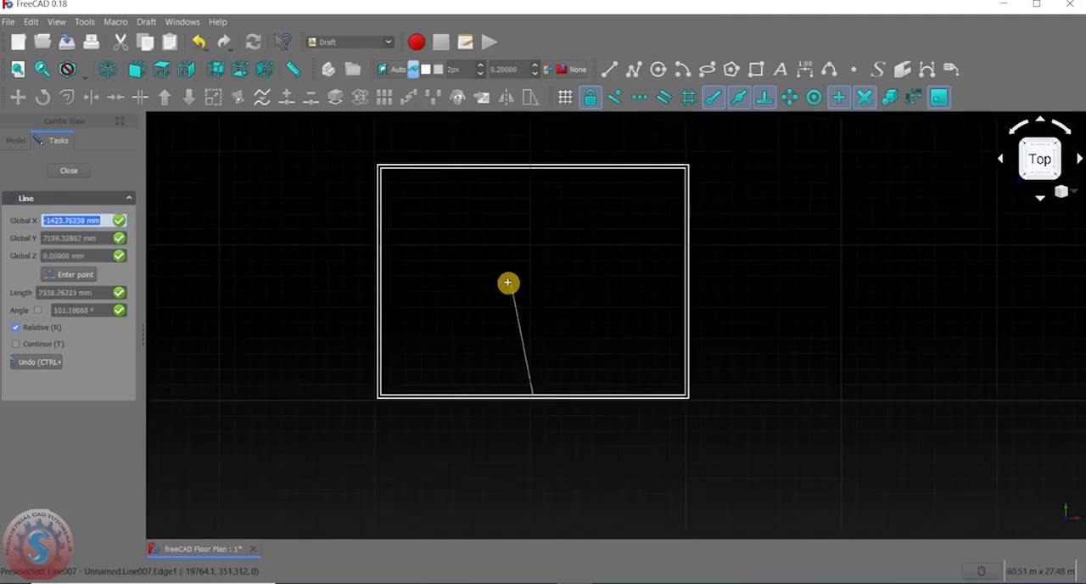
key(y)
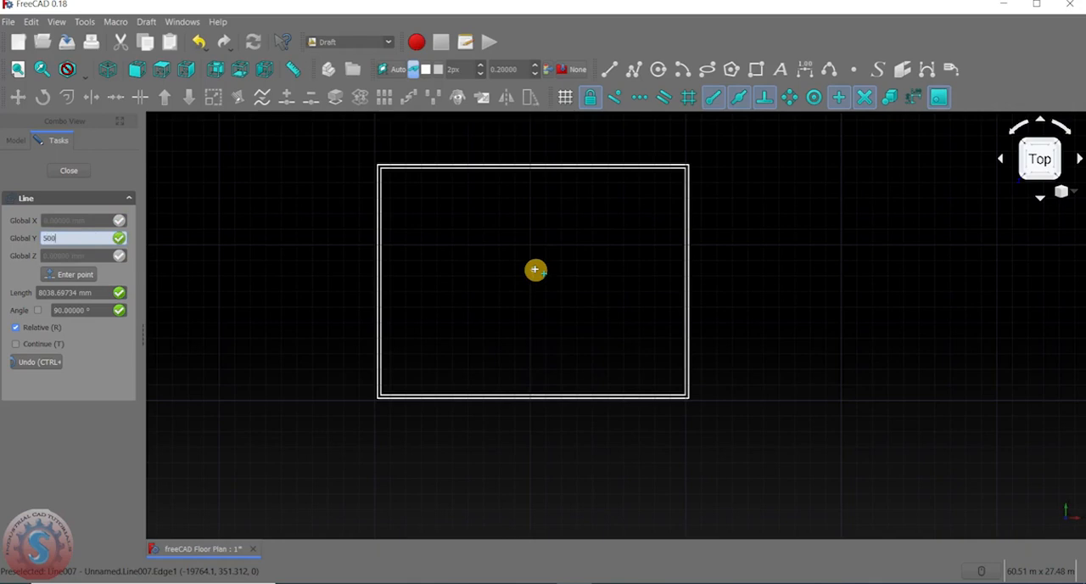
key(Return)
Offset a copy of the vertical partition centre line by 210/2 mm to its right side.
middle_drag(572, 347, 518, 314)
scroll(544, 301, up, 4)
scroll(532, 310, down, 4)
scroll(538, 342, up, 2)
scroll(521, 315, up, 2)
scroll(513, 314, down, 2)
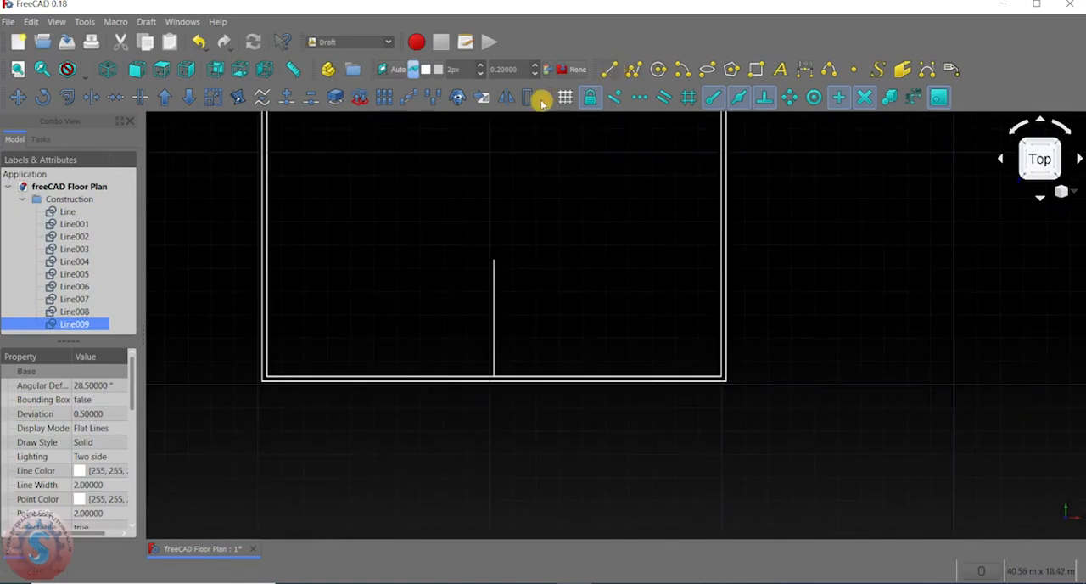
click(69, 99)
scroll(509, 303, up, 4)
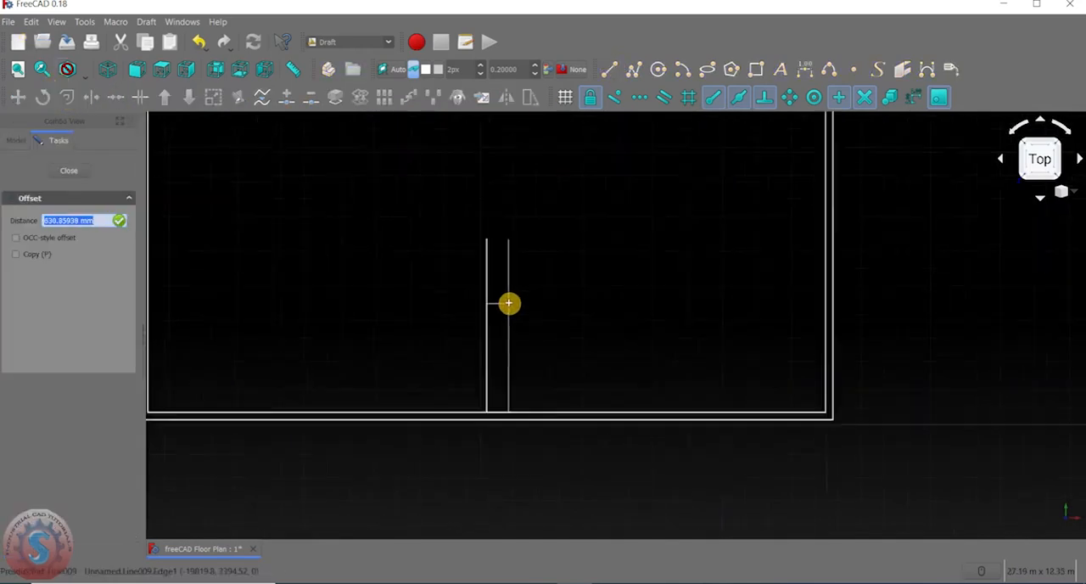
click(19, 253)
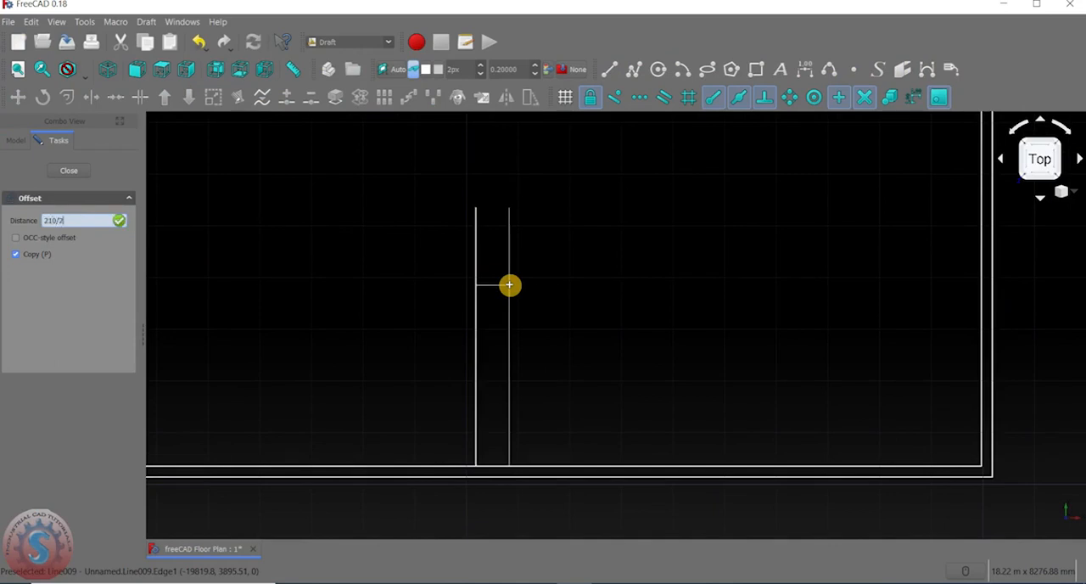
key(Return)
scroll(480, 291, up, 2)
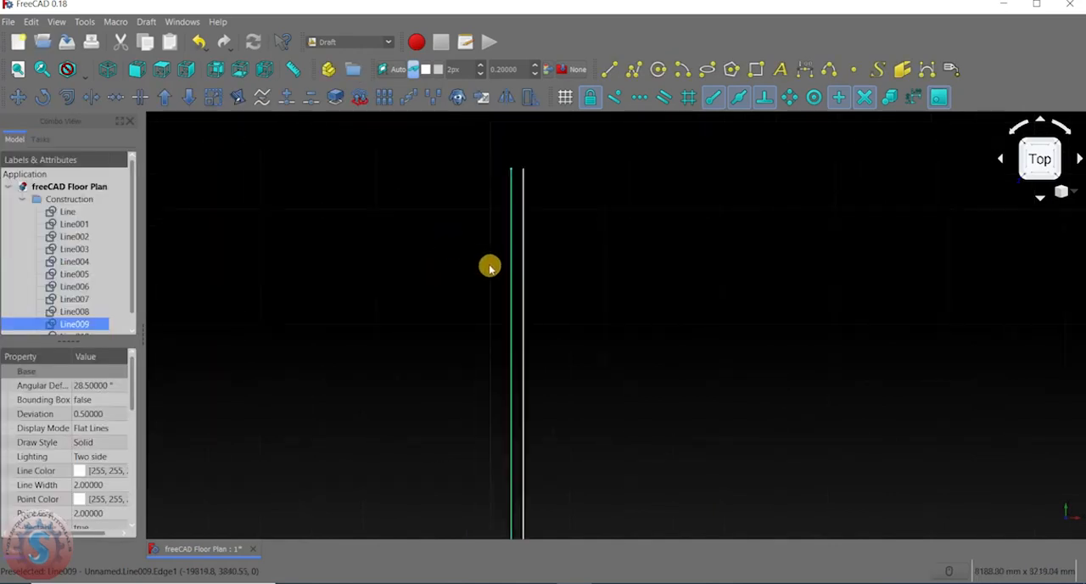
scroll(473, 240, down, 2)
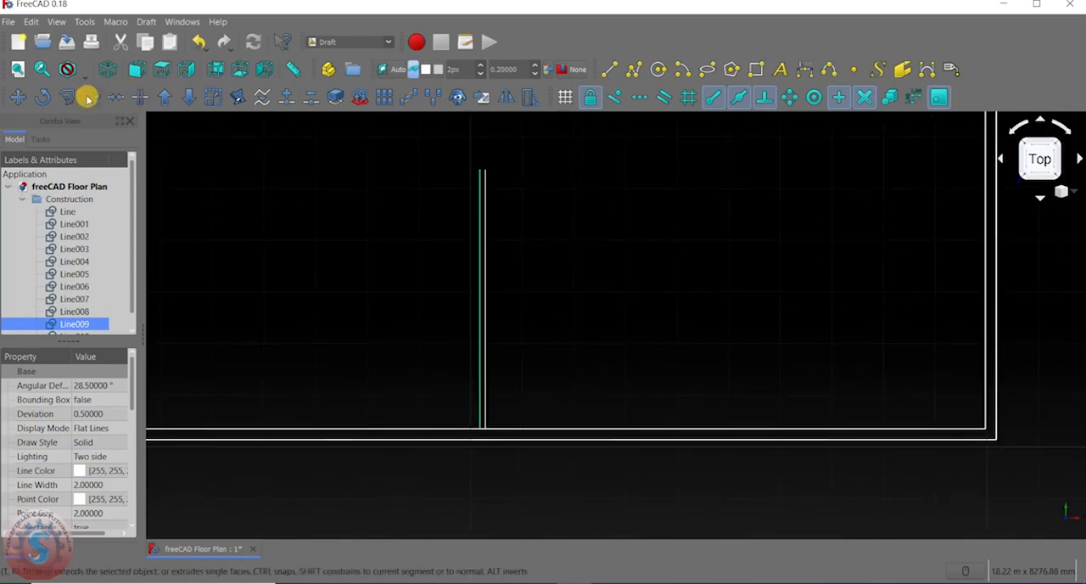
click(91, 96)
scroll(470, 281, up, 4)
scroll(434, 273, down, 4)
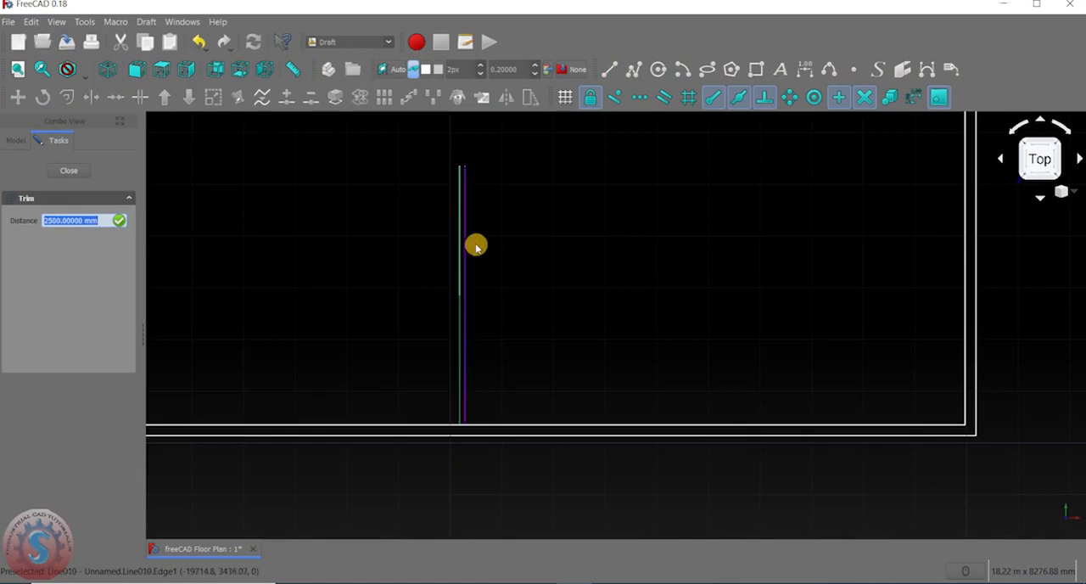
key(Escape)
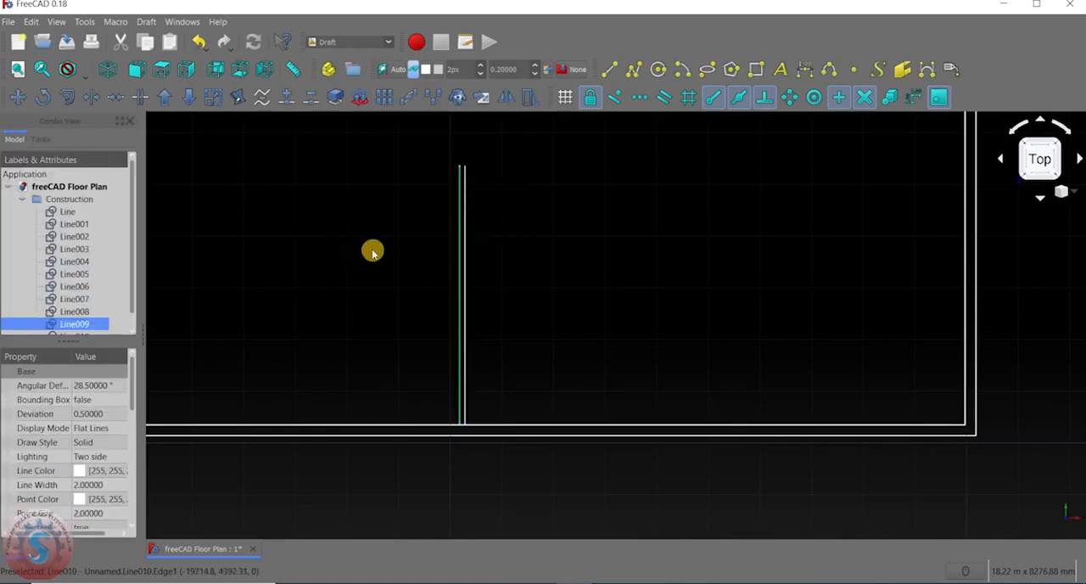
click(89, 99)
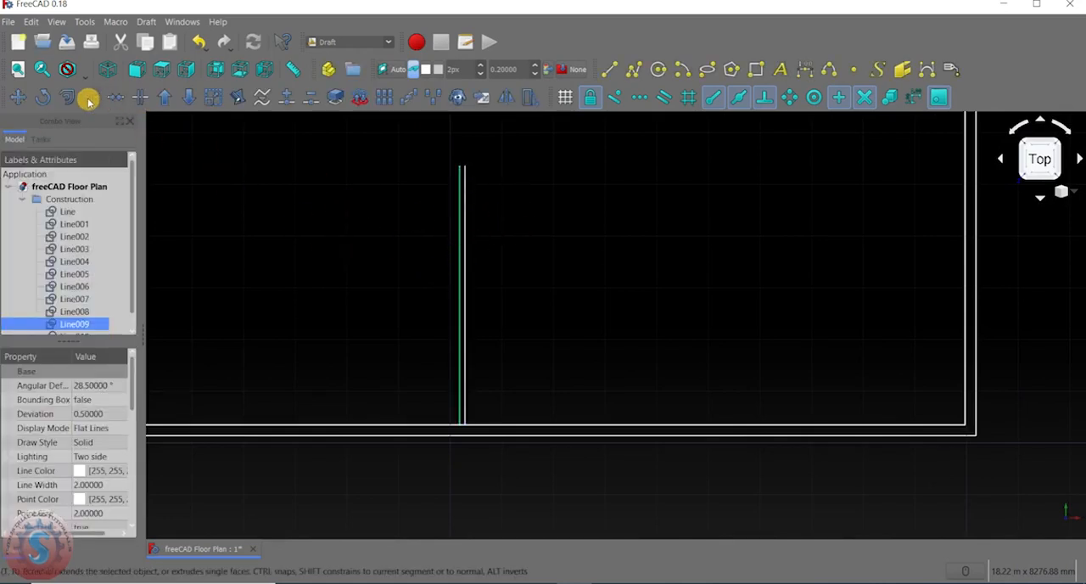
middle_drag(208, 182, 324, 241)
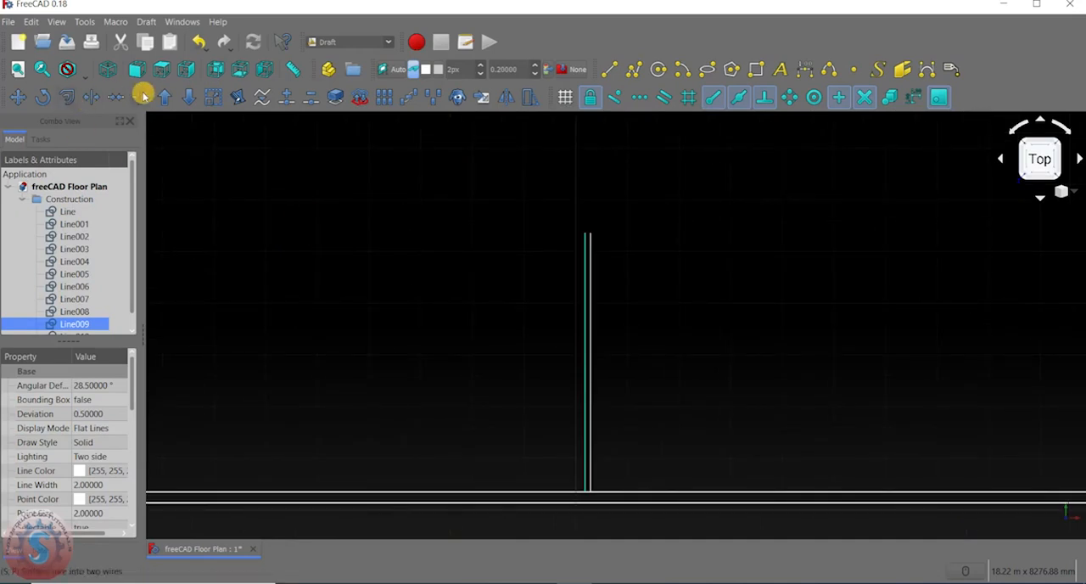
Offset a copy of the vertical partition centre line by 210/2 mm to its left side.
click(66, 98)
scroll(449, 259, down, 2)
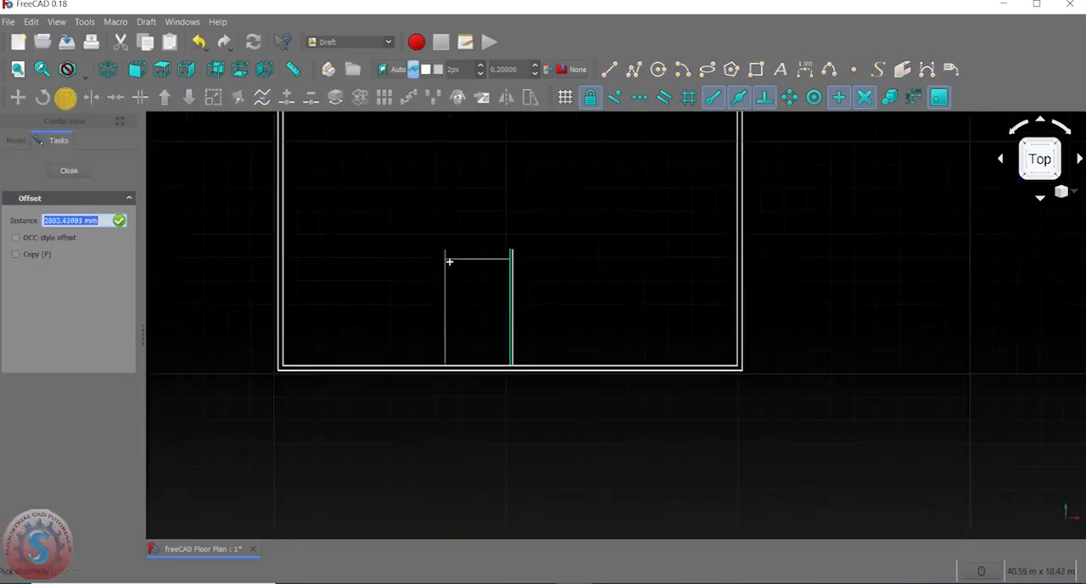
scroll(490, 293, up, 2)
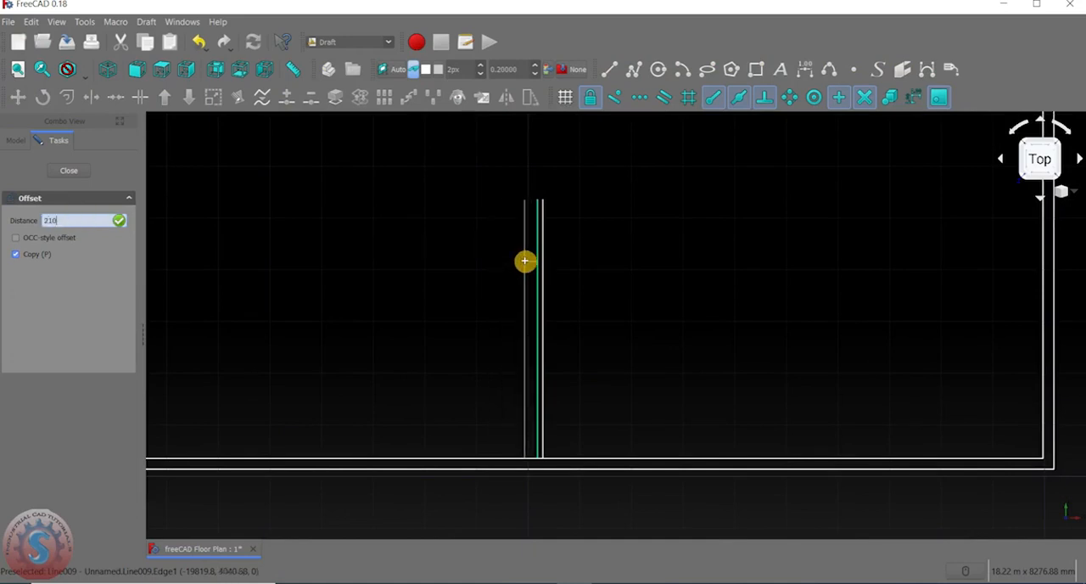
text(210/2)
key(Return)
Delete the two offset copies on either side of the vertical partition centre line.
scroll(549, 284, up, 2)
scroll(478, 262, down, 2)
scroll(480, 325, up, 2)
scroll(460, 298, down, 2)
scroll(482, 277, up, 1)
scroll(482, 276, up, 2)
click(486, 274)
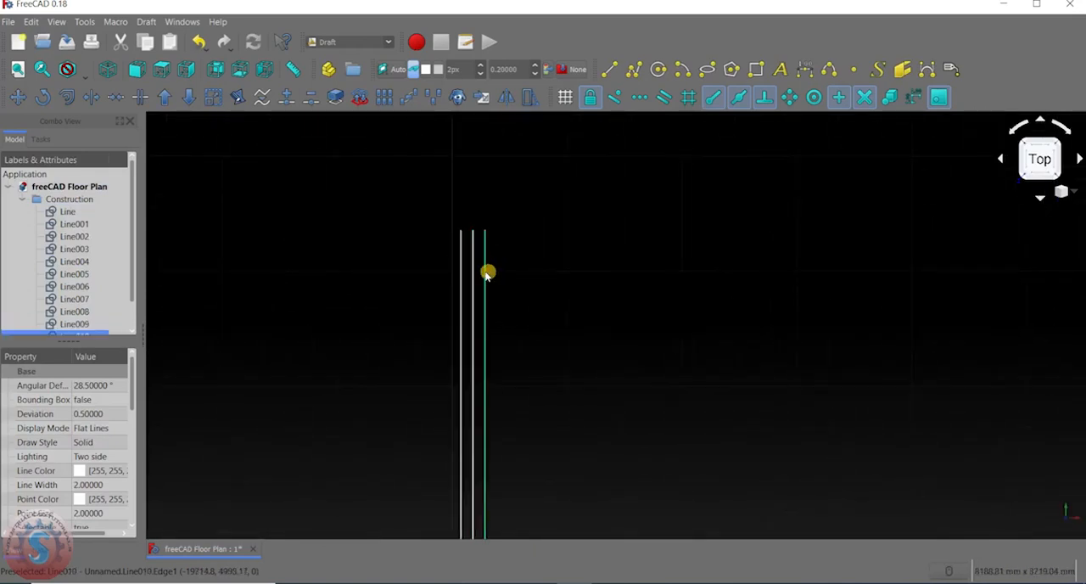
click(461, 270)
key(Delete)
Offset a copy of the vertical partition centre line by 110/2 mm to its right side.
middle_drag(539, 280, 527, 251)
click(66, 101)
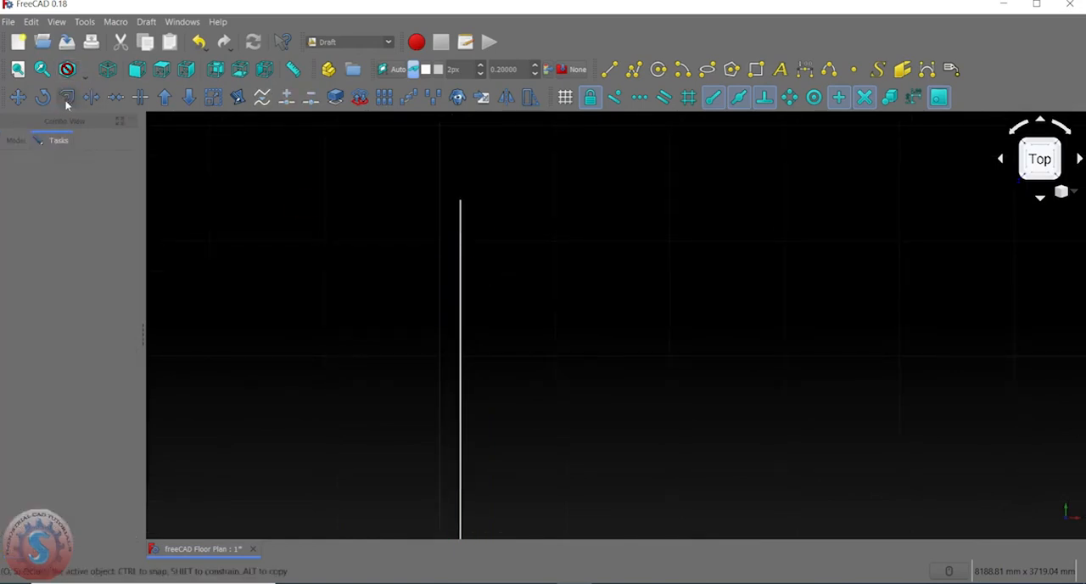
click(461, 254)
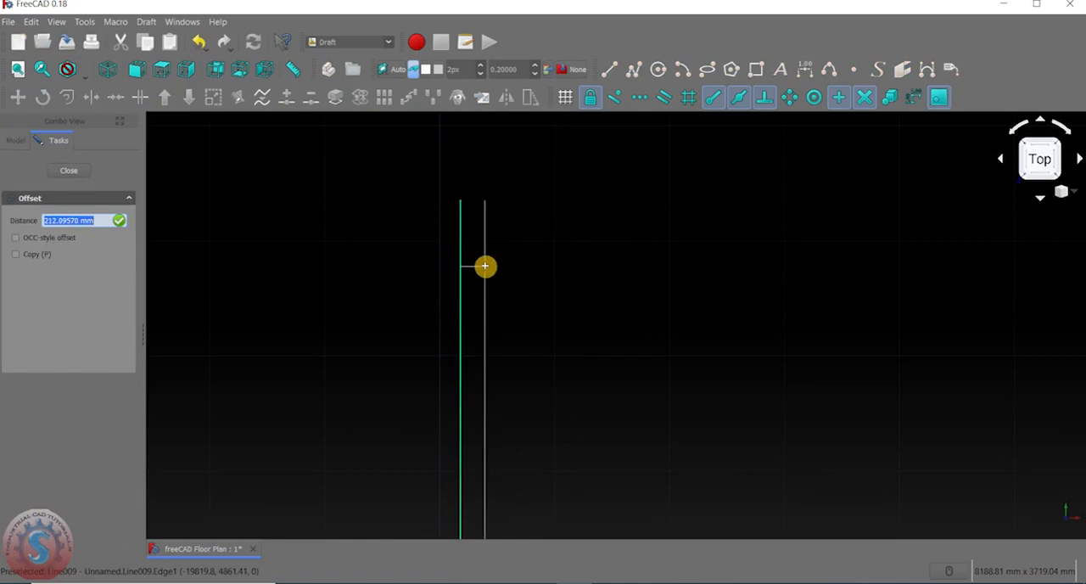
click(15, 254)
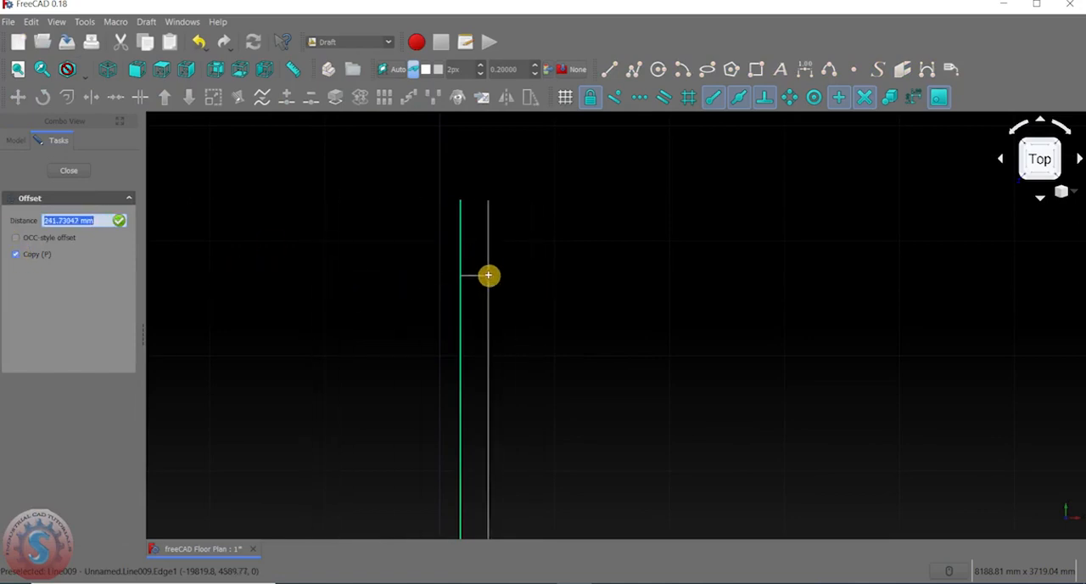
text(110/2)
key(Return)
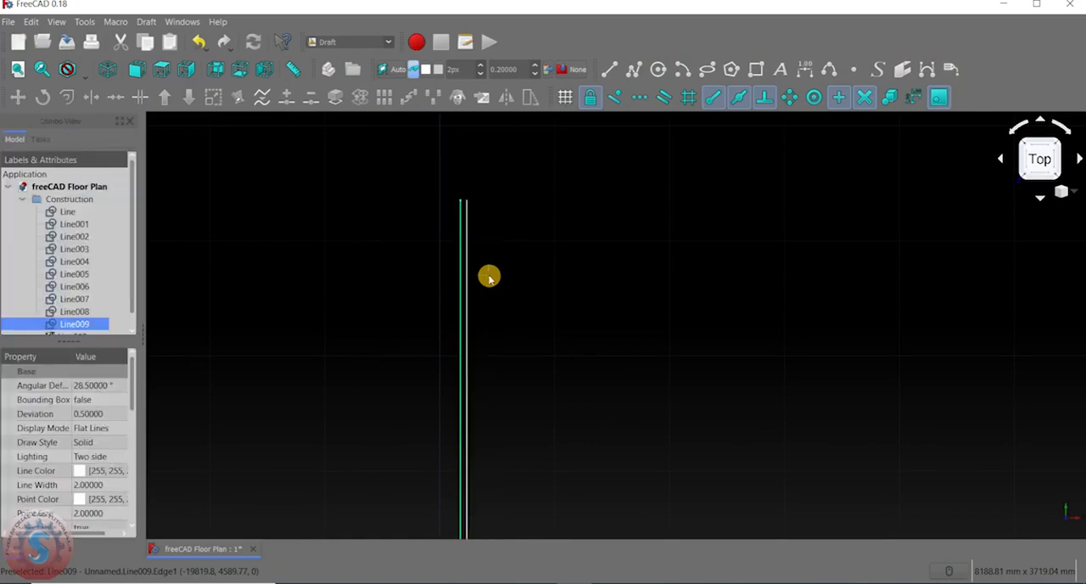
Offset a second copy of the vertical partition centre line by 55 mm to its left side.
scroll(487, 274, down, 3)
scroll(494, 218, up, 3)
scroll(487, 230, up, 5)
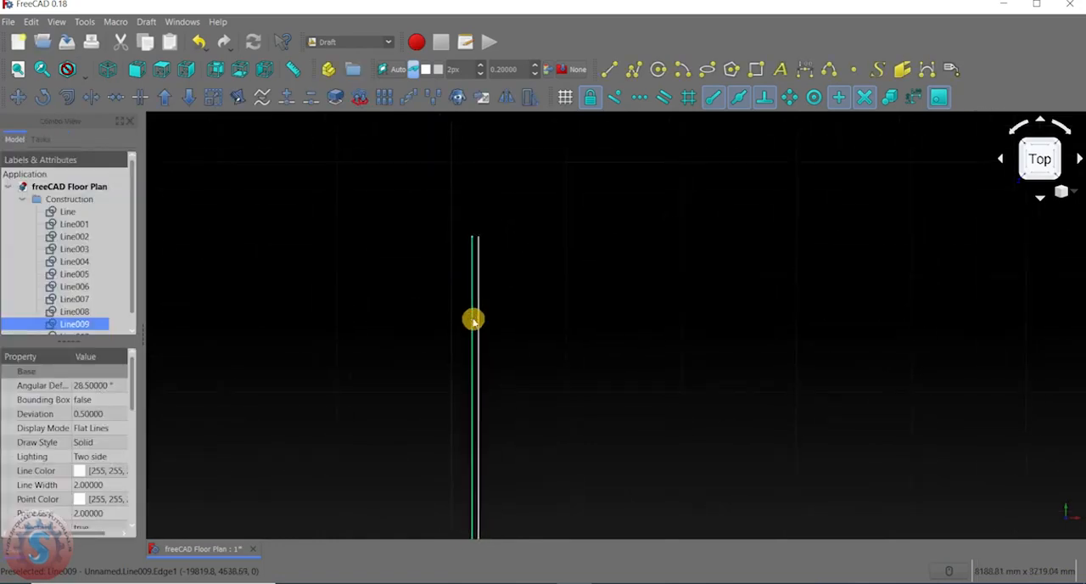
scroll(456, 250, down, 3)
scroll(480, 235, up, 2)
scroll(477, 256, down, 3)
scroll(477, 254, up, 4)
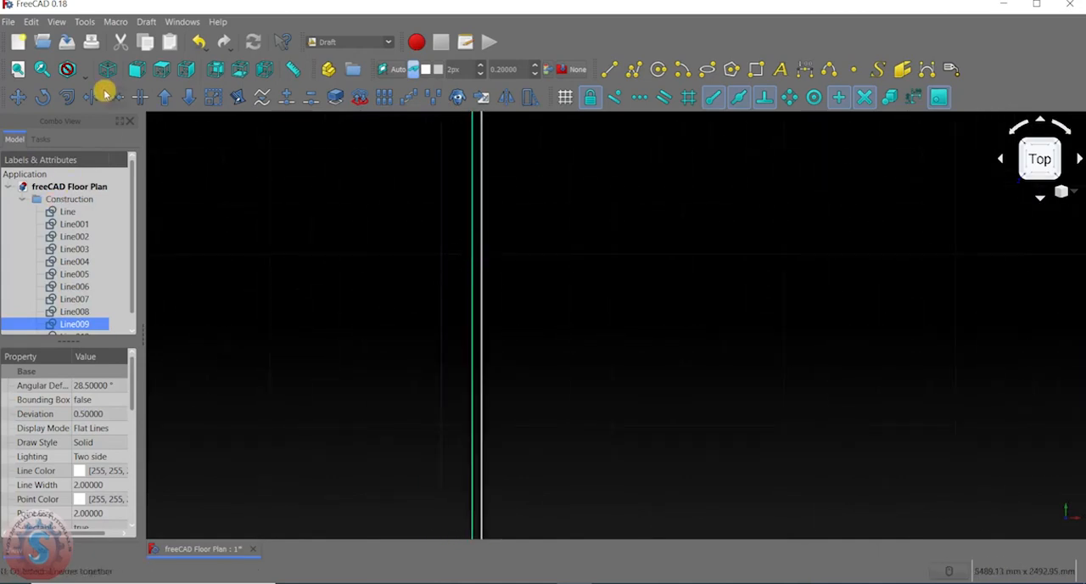
click(66, 96)
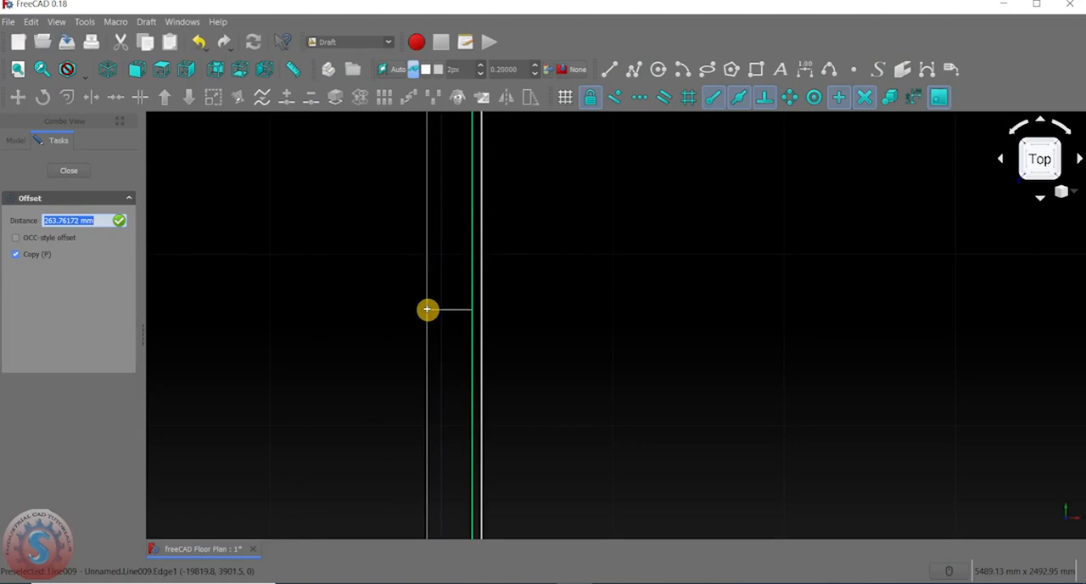
key(Return)
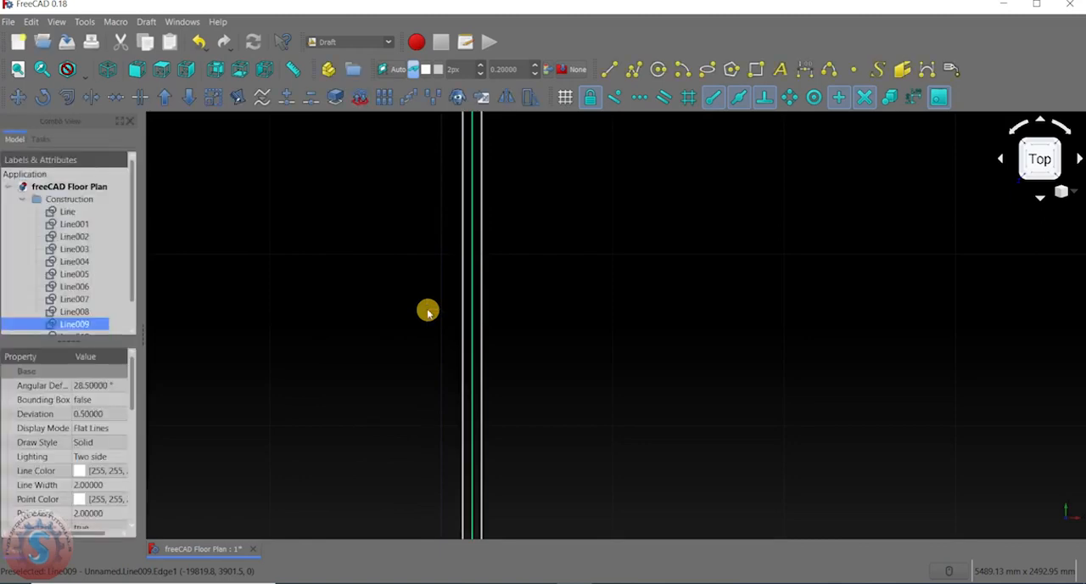
scroll(433, 308, down, 3)
scroll(467, 284, up, 5)
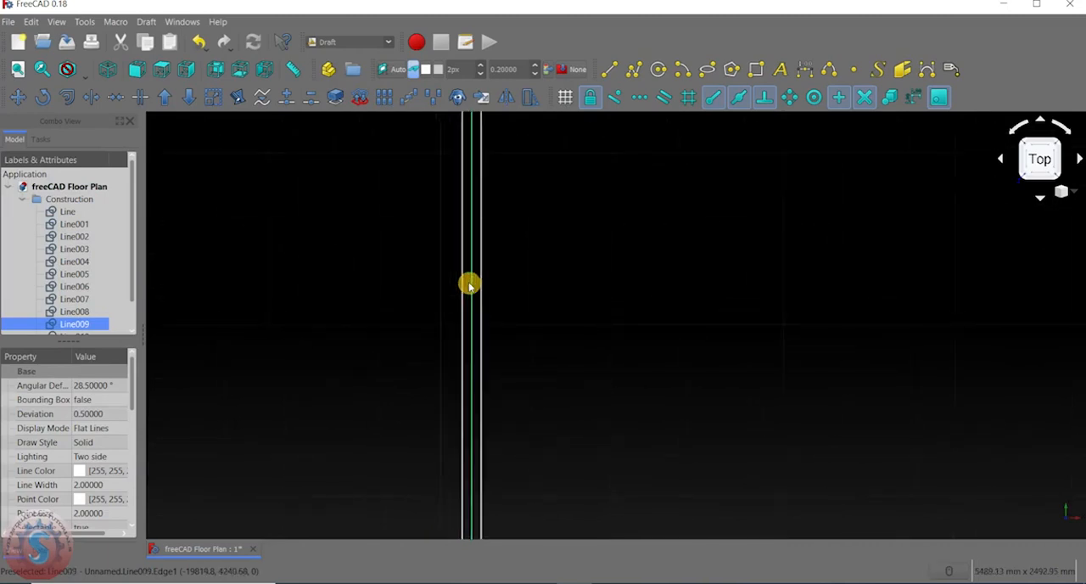
Draw a horizontal line 9735 mm long from the upper end of the partition's right line to the inner right wall line.
scroll(463, 290, down, 3)
scroll(476, 271, down, 3)
scroll(482, 225, up, 3)
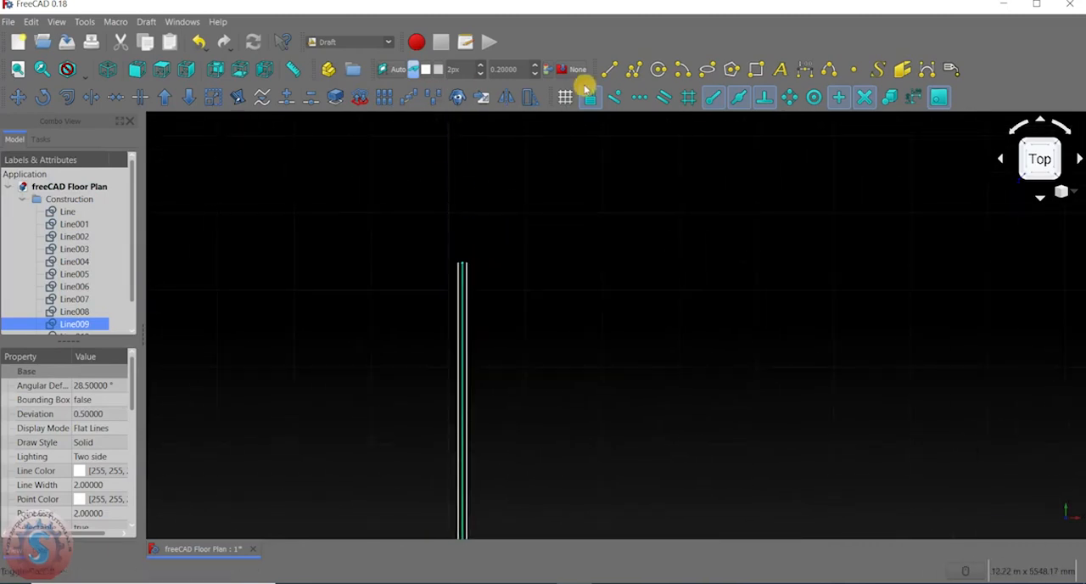
click(609, 69)
click(467, 264)
scroll(467, 264, down, 4)
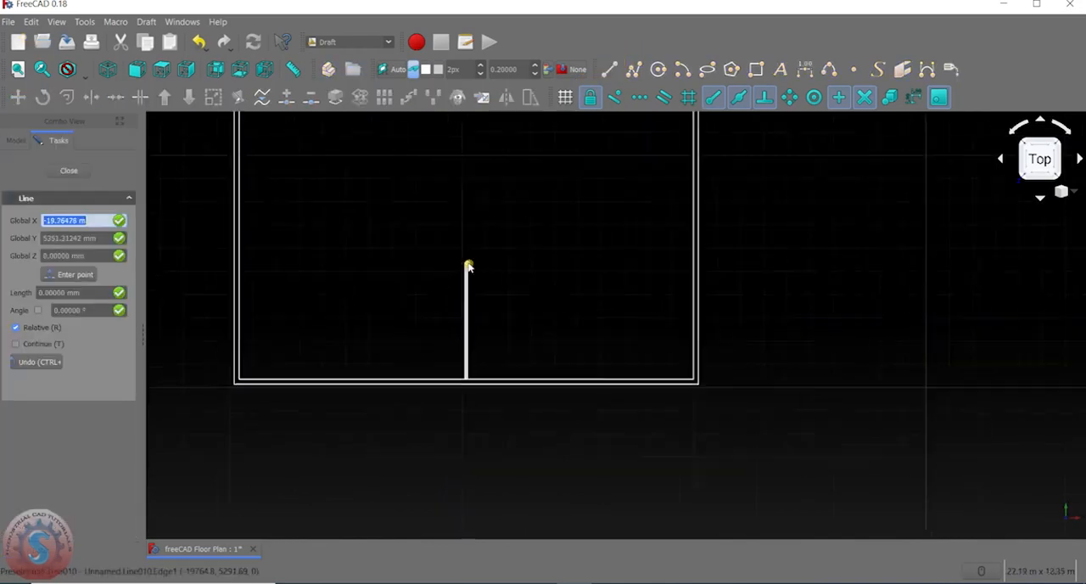
scroll(579, 266, up, 5)
click(579, 264)
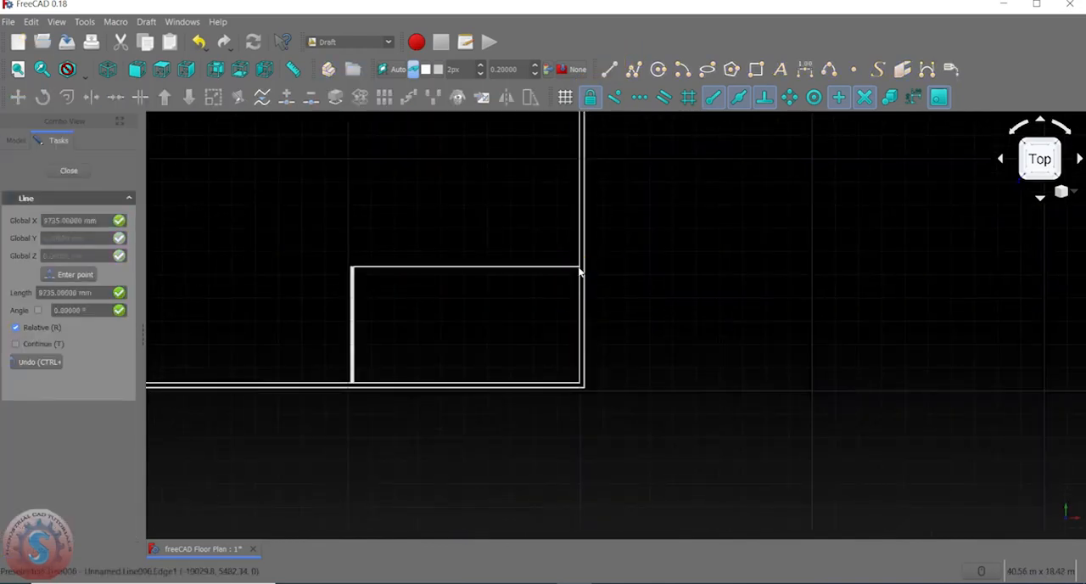
Draw a horizontal line 9735 mm long from the upper end of the partition's left line to the inner left wall line.
scroll(509, 296, down, 4)
scroll(488, 304, up, 3)
scroll(488, 304, up, 3)
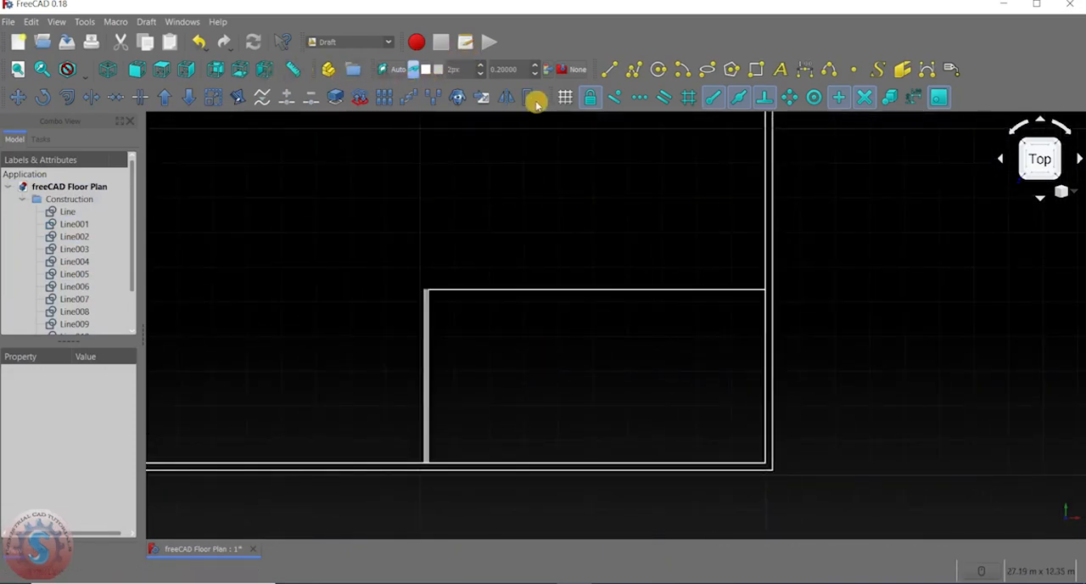
scroll(532, 225, down, 4)
scroll(497, 247, up, 5)
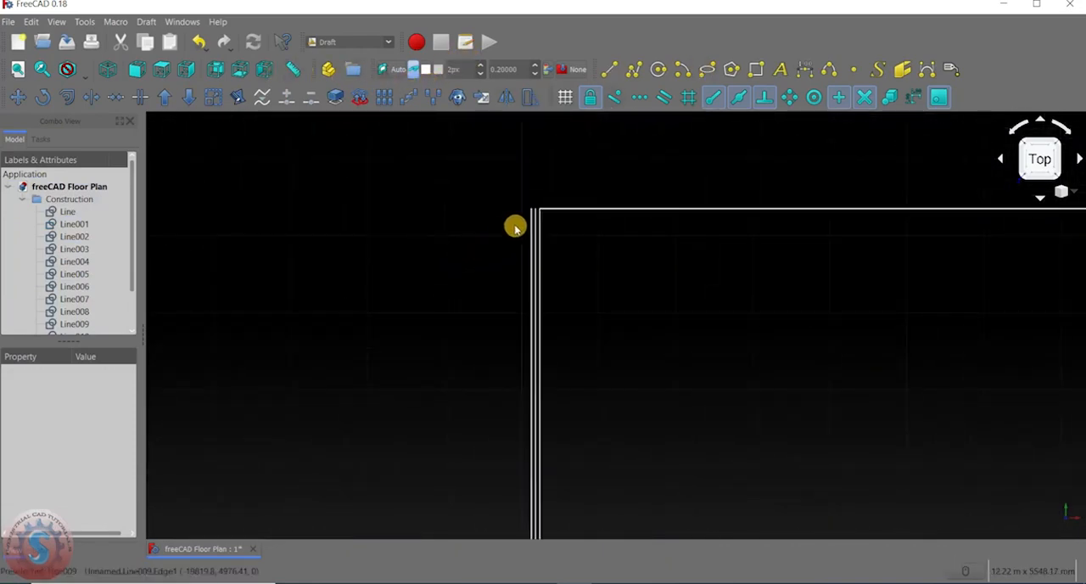
middle_drag(524, 203, 553, 258)
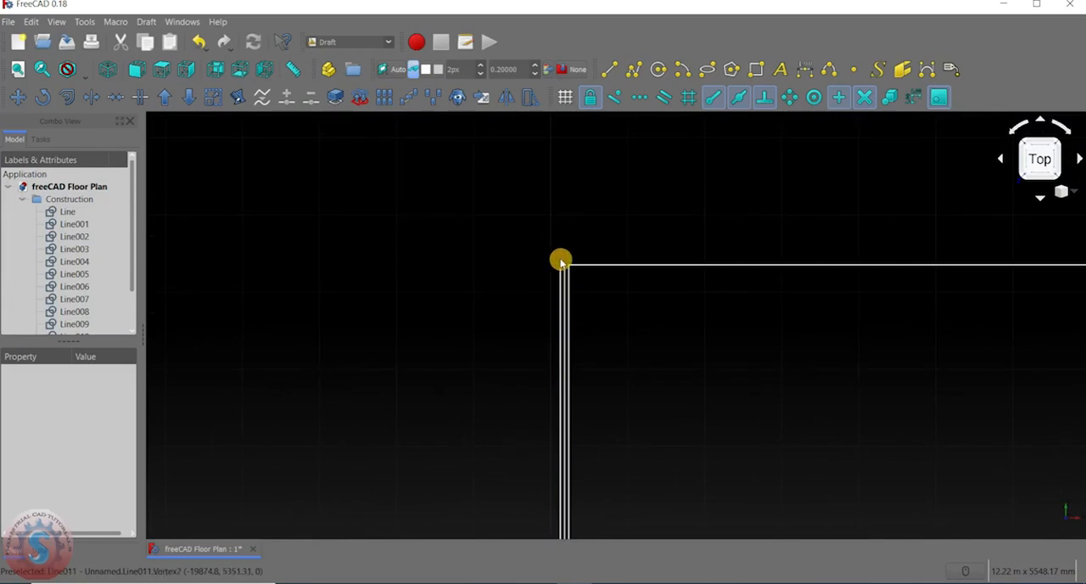
click(609, 69)
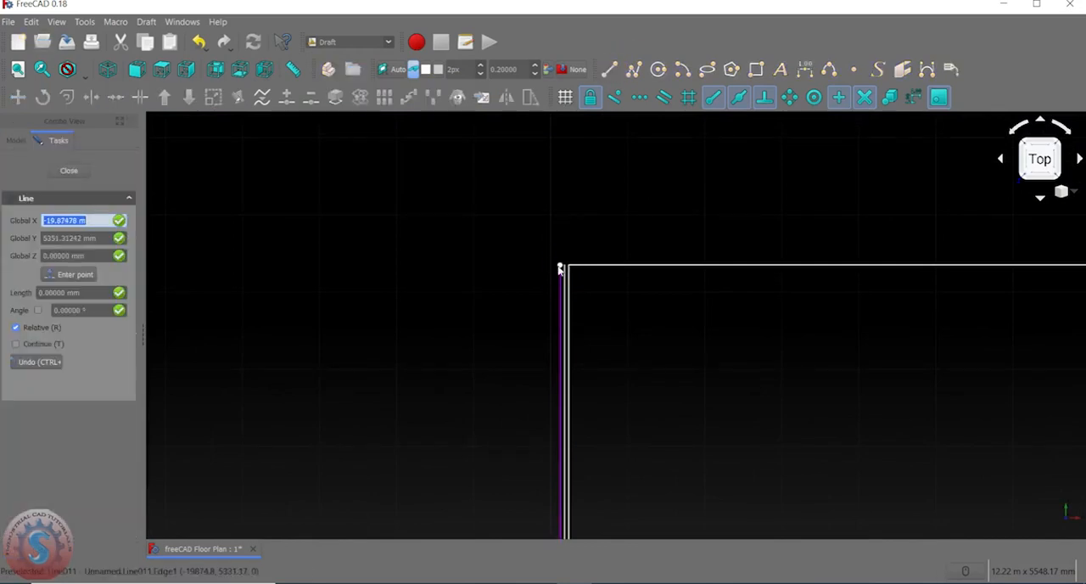
scroll(559, 268, down, 5)
click(559, 266)
scroll(460, 266, up, 4)
click(453, 263)
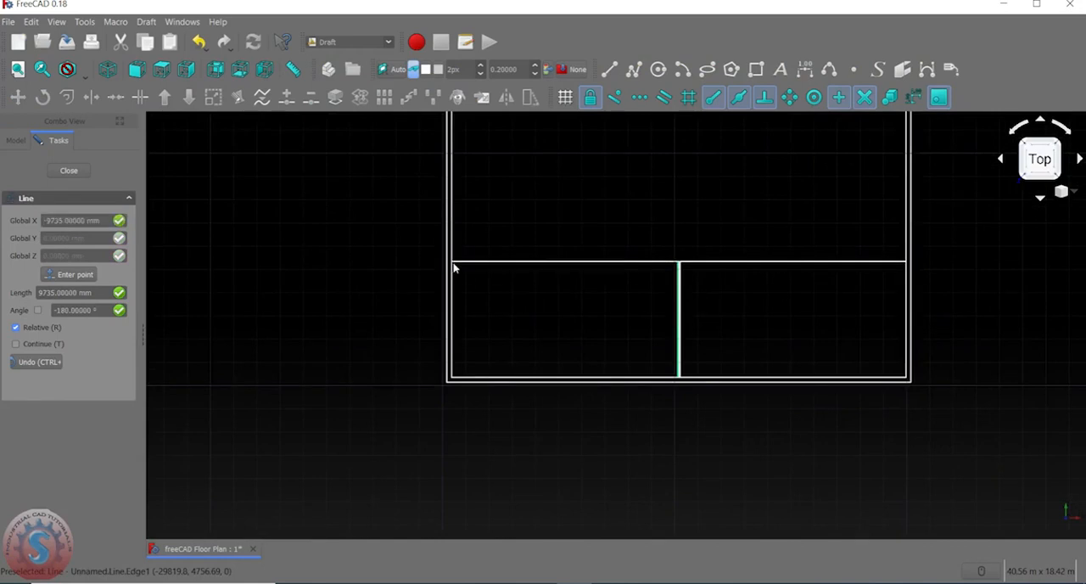
Offset a copy of the left horizontal partition line 110 mm upward.
middle_drag(587, 280, 529, 281)
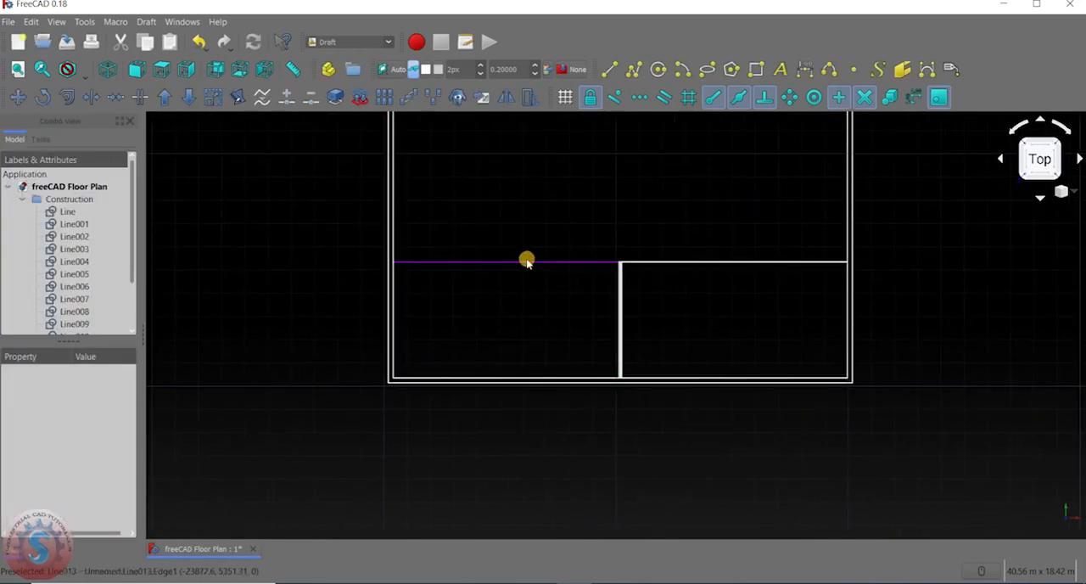
click(526, 261)
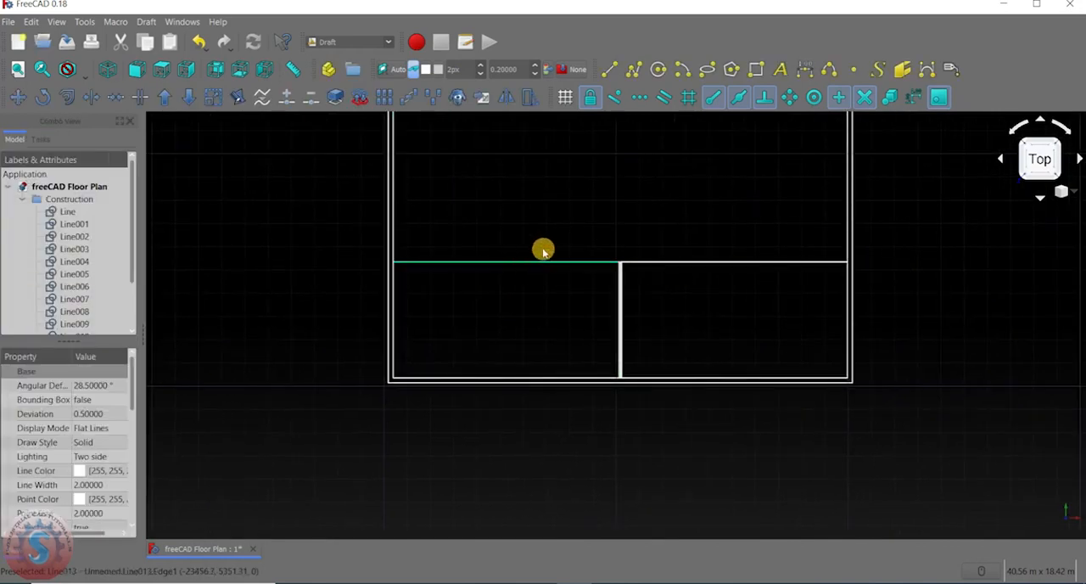
click(68, 97)
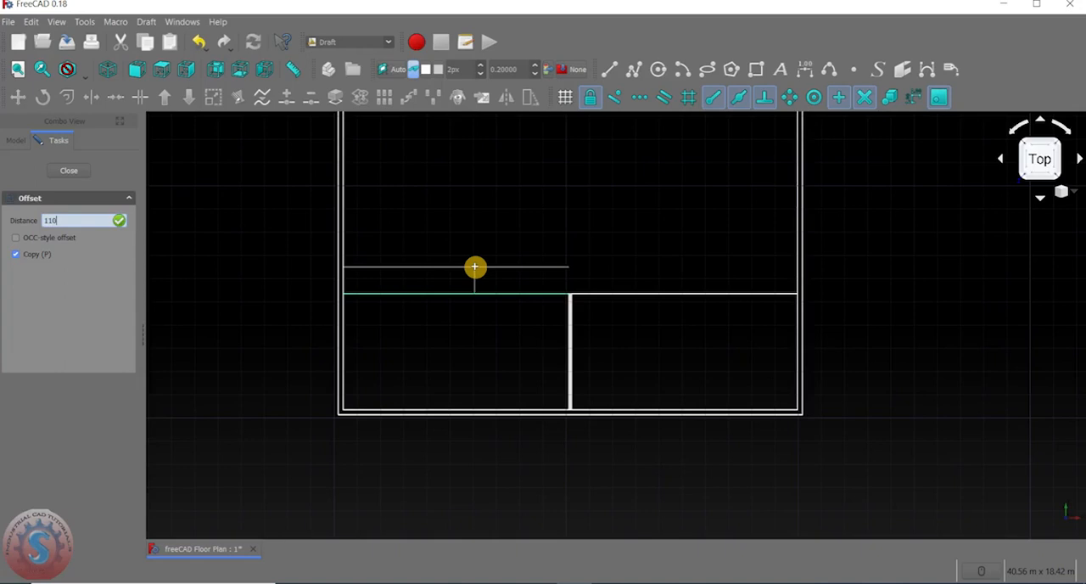
key(Return)
Draw a horizontal line 9845 mm long from the right end of the upper horizontal partition line to the inner right wall line.
scroll(560, 315, up, 5)
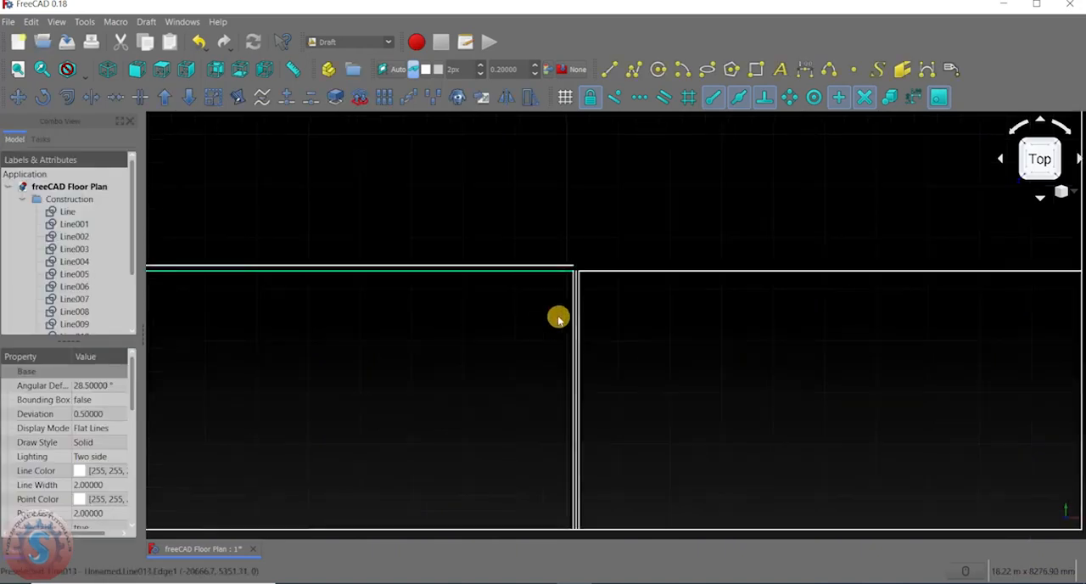
click(610, 70)
scroll(497, 255, up, 3)
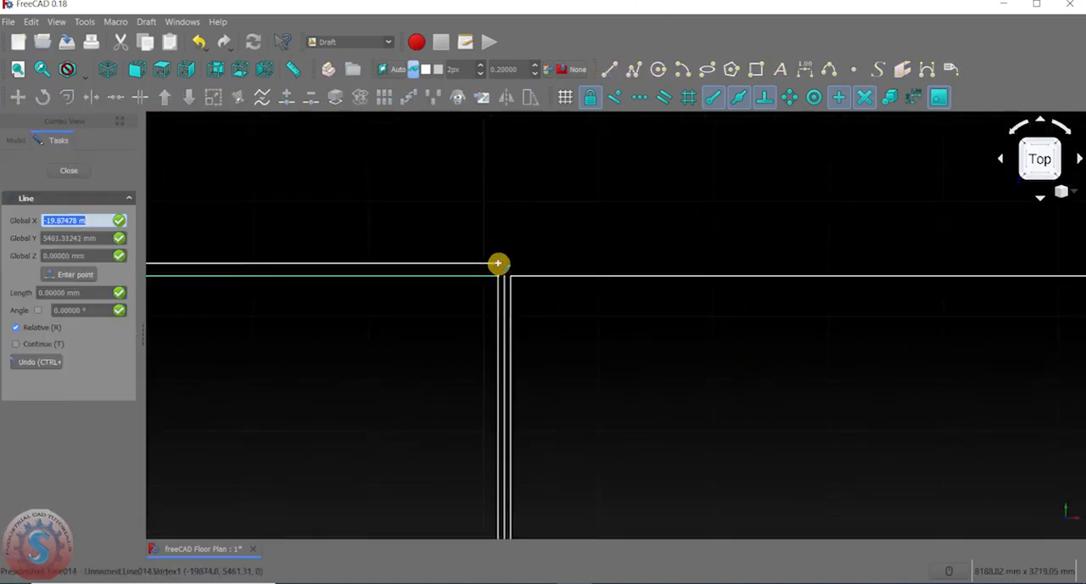
click(498, 263)
scroll(498, 263, down, 3)
scroll(720, 268, up, 3)
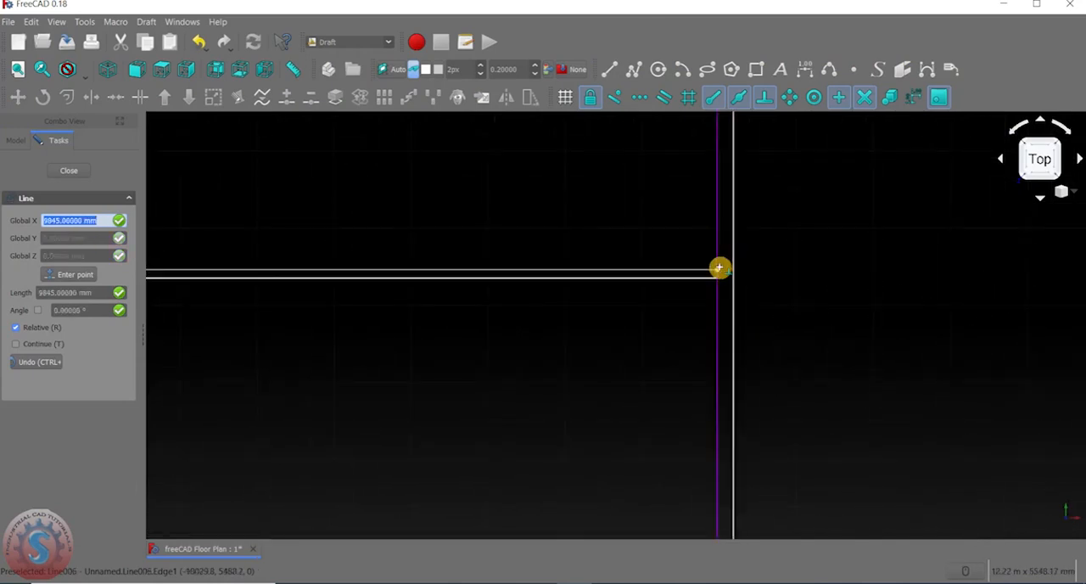
click(720, 268)
scroll(585, 245, down, 5)
scroll(414, 250, up, 2)
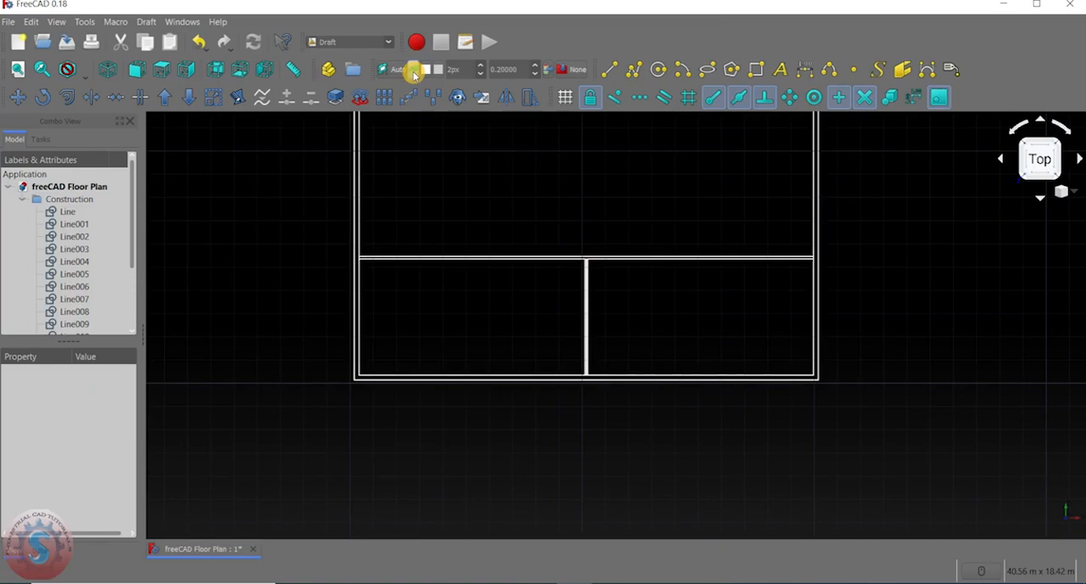
Delete the centre line between the two vertical partition lines.
scroll(575, 208, up, 6)
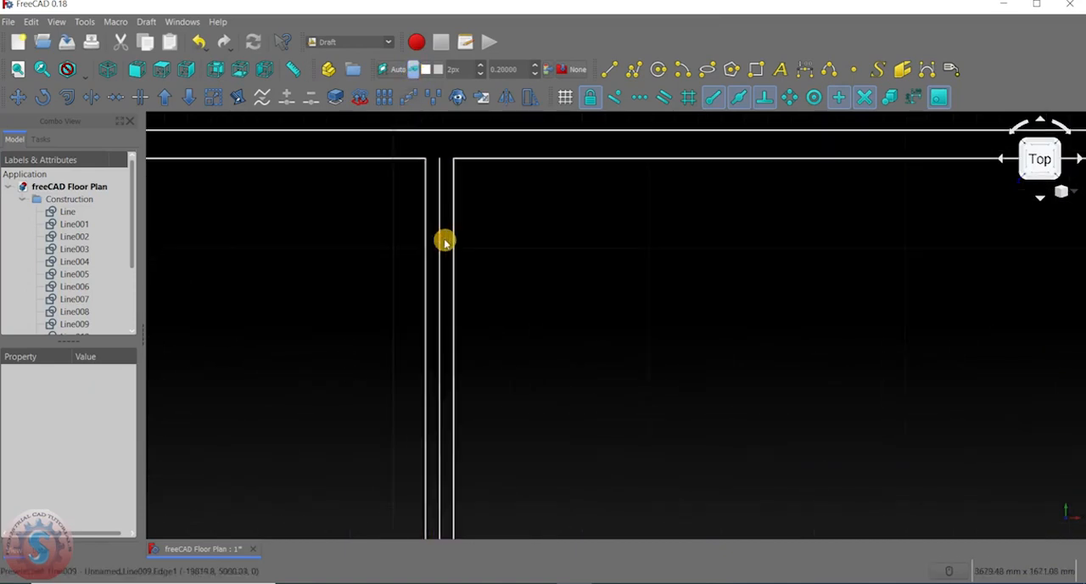
click(439, 243)
key(Delete)
Trim the lower inner wall line at the vertical partition's right line, removing the part to its right.
scroll(516, 226, down, 5)
scroll(510, 386, up, 5)
scroll(509, 386, up, 5)
scroll(526, 408, down, 5)
middle_drag(519, 393, 509, 357)
scroll(536, 275, down, 4)
scroll(535, 276, up, 6)
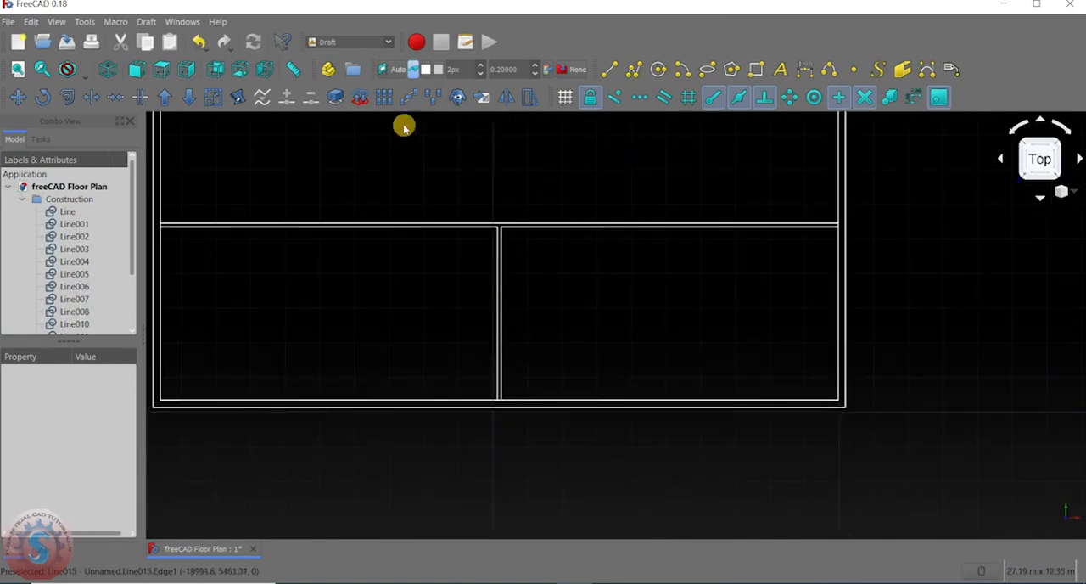
click(92, 95)
scroll(547, 407, up, 4)
middle_drag(438, 389, 526, 342)
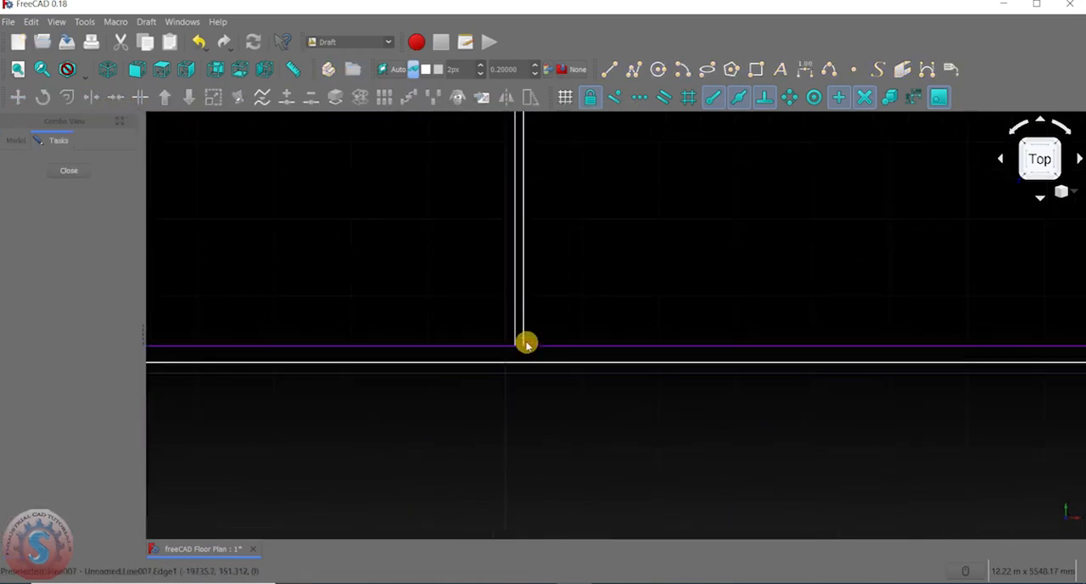
scroll(543, 363, up, 3)
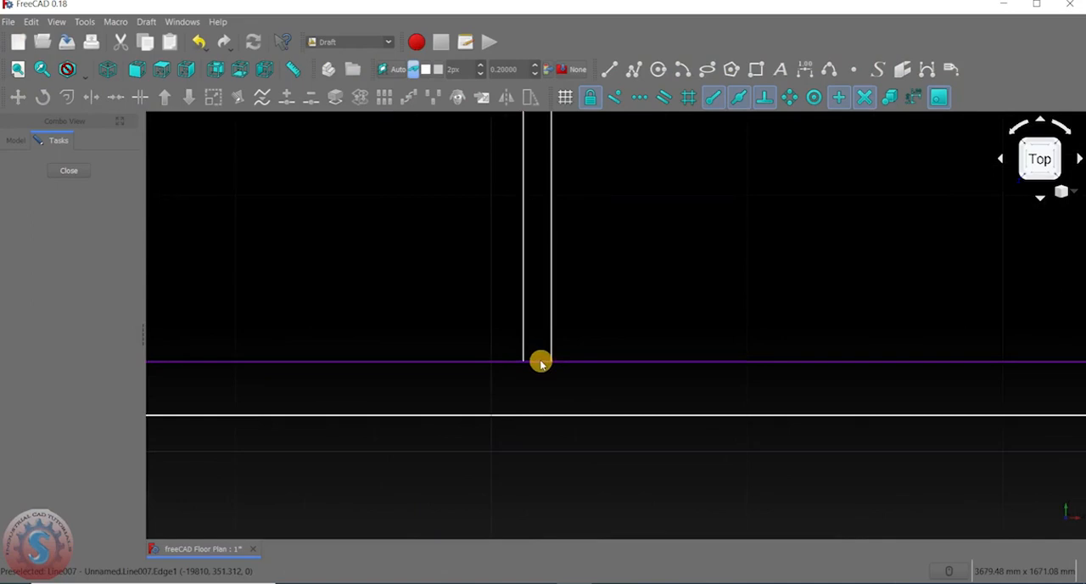
click(540, 362)
click(551, 363)
scroll(551, 363, down, 4)
scroll(547, 363, up, 4)
scroll(551, 353, down, 2)
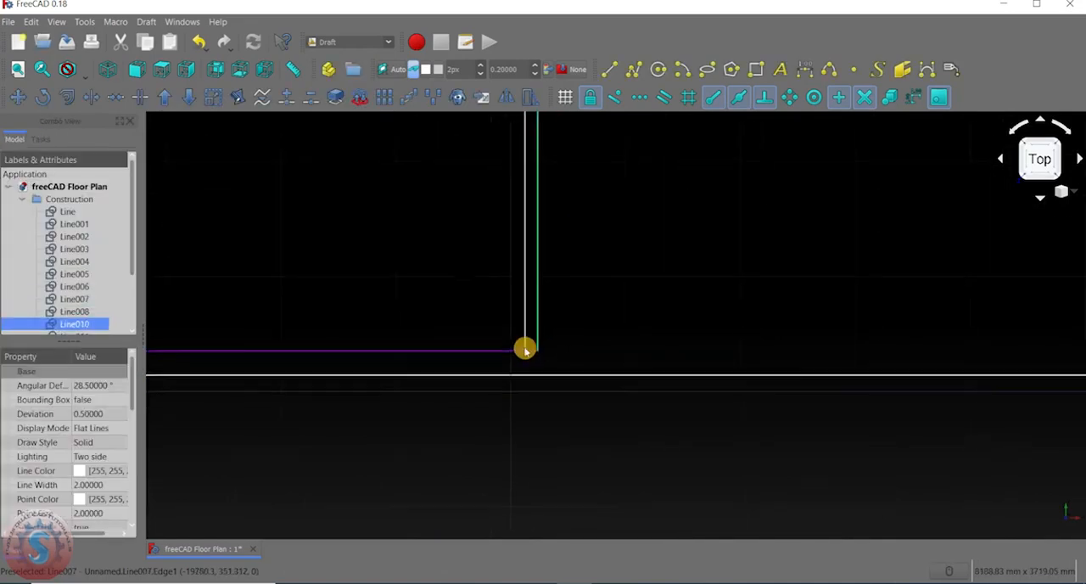
Try to trim the lower inner wall segment lying between the two vertical partition lines.
click(91, 97)
scroll(542, 357, up, 2)
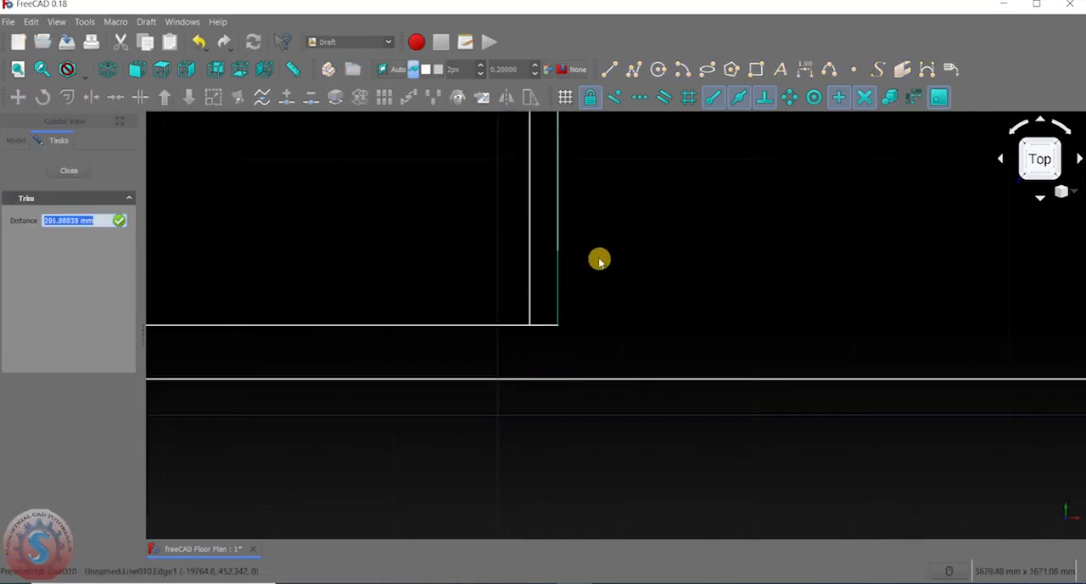
click(514, 324)
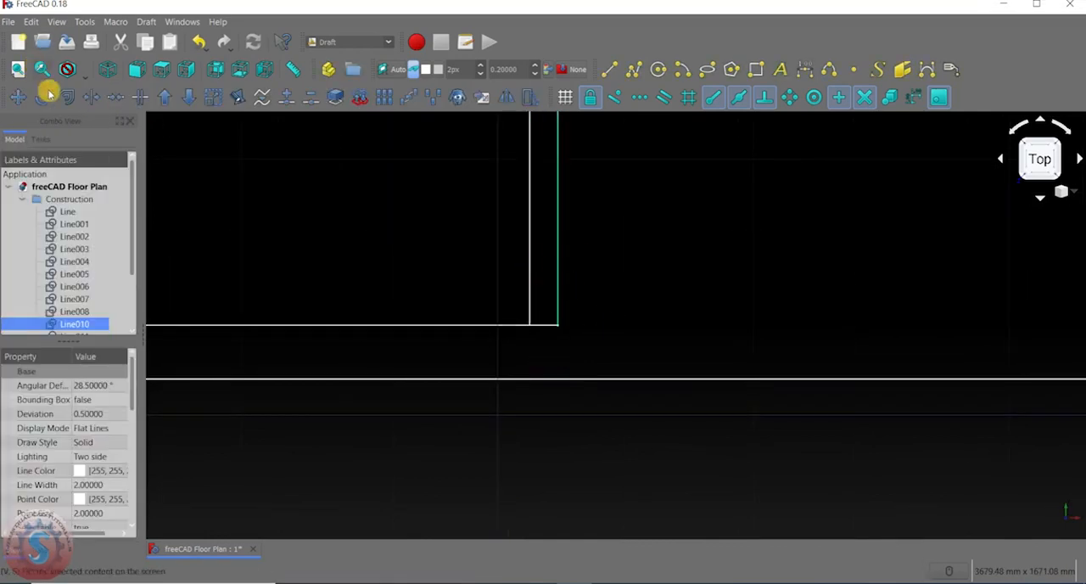
click(91, 97)
scroll(534, 360, up, 4)
click(627, 212)
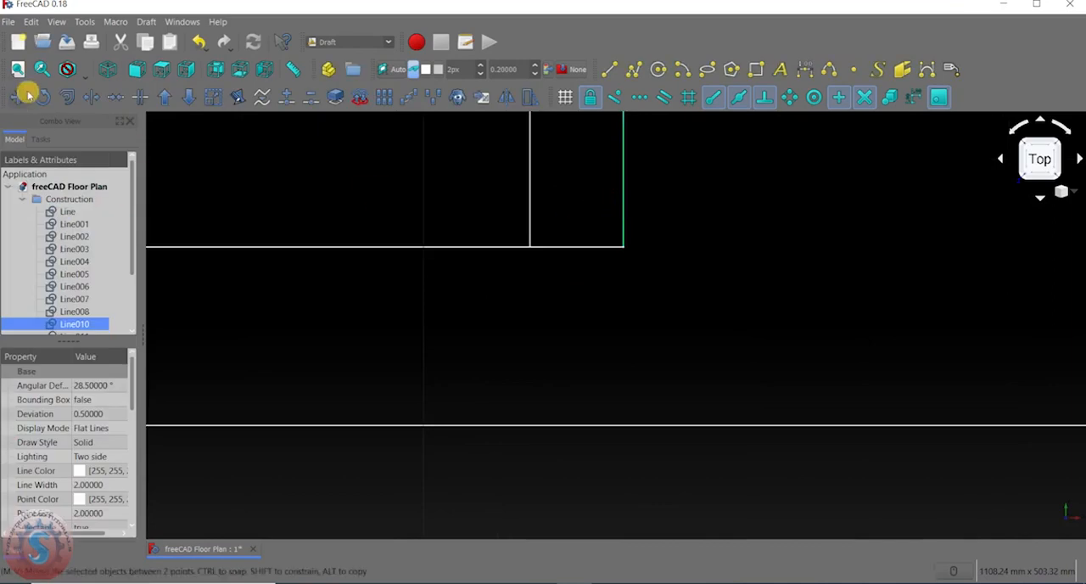
click(91, 96)
click(637, 214)
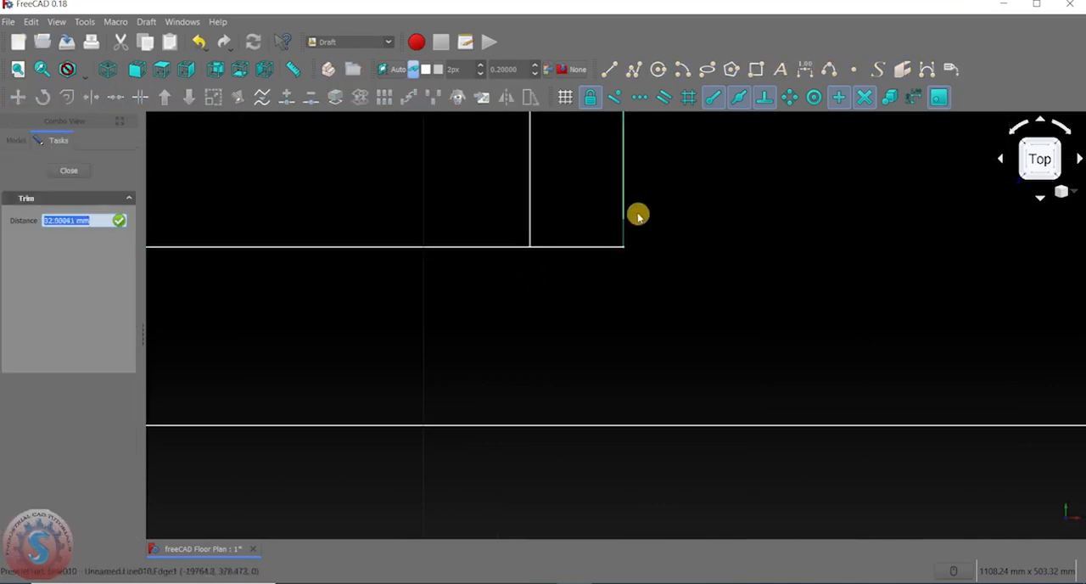
click(92, 97)
click(515, 247)
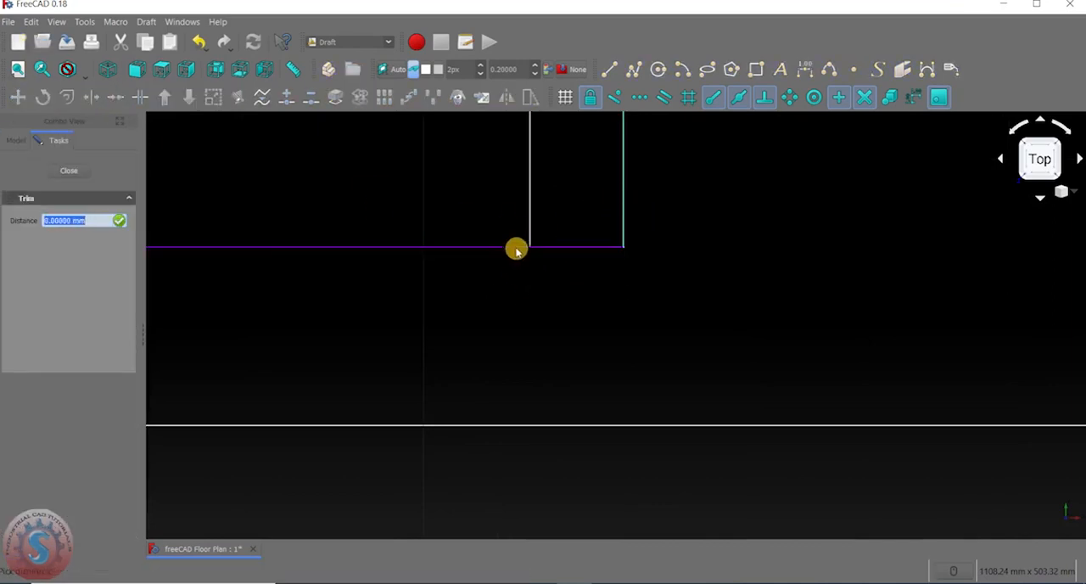
click(866, 273)
scroll(613, 314, down, 8)
click(608, 301)
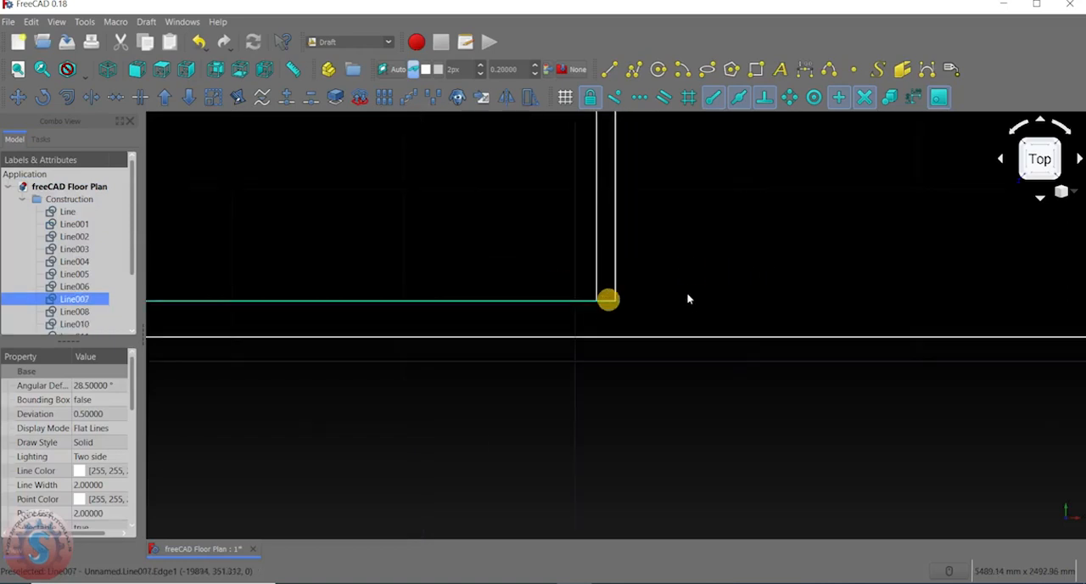
click(680, 277)
Trim the lower inner wall line back to the vertical partition's left line, opening the gap between the partition lines.
click(105, 99)
scroll(594, 297, up, 5)
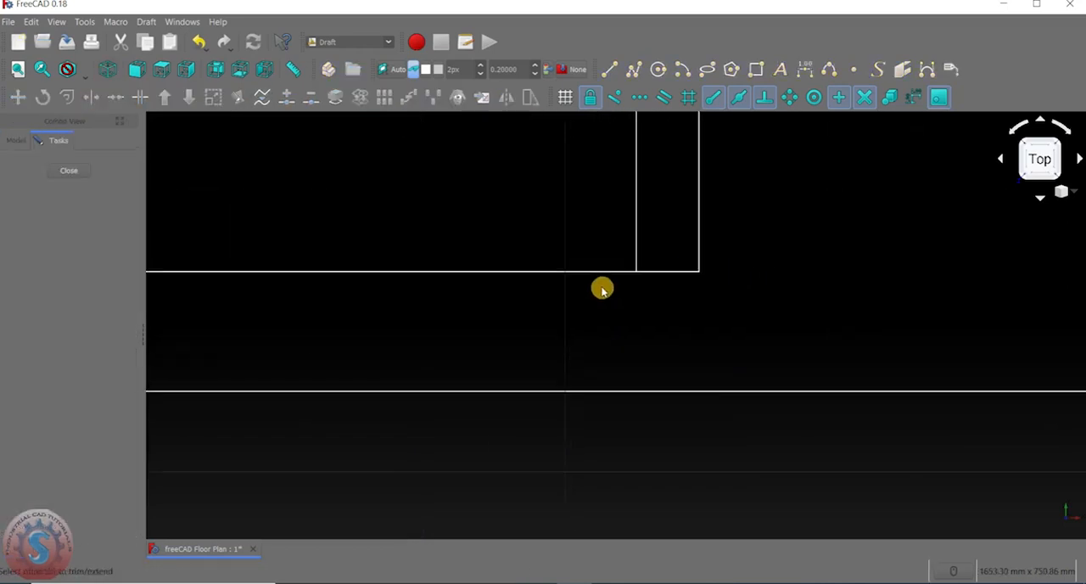
click(605, 271)
click(634, 252)
scroll(509, 328, down, 3)
Draw a horizontal line 9735 mm long from the lower end of the partition's right line to the inner right wall line.
click(612, 67)
click(570, 297)
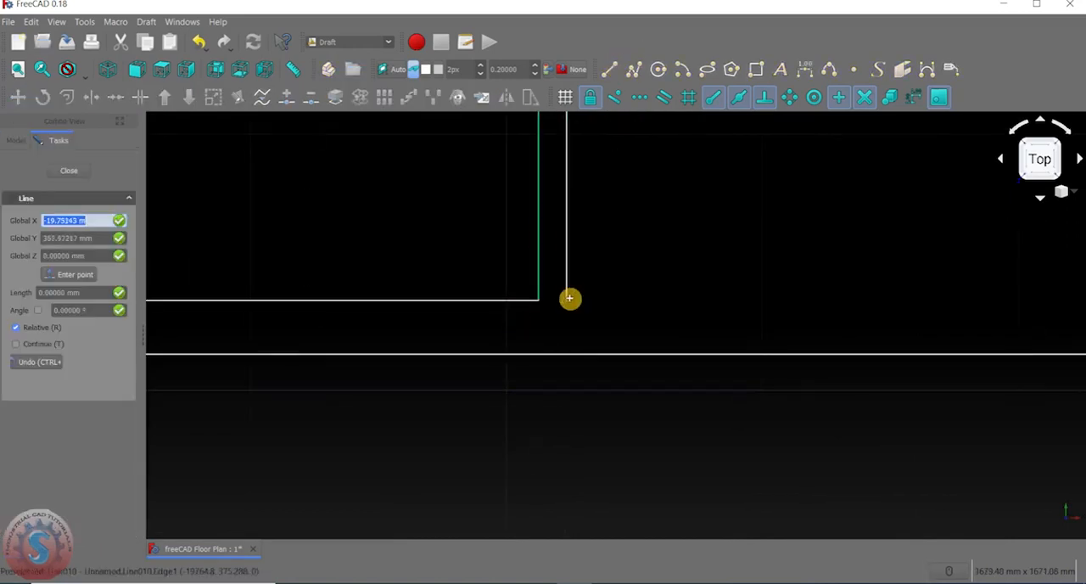
scroll(567, 302, down, 3)
scroll(806, 306, up, 3)
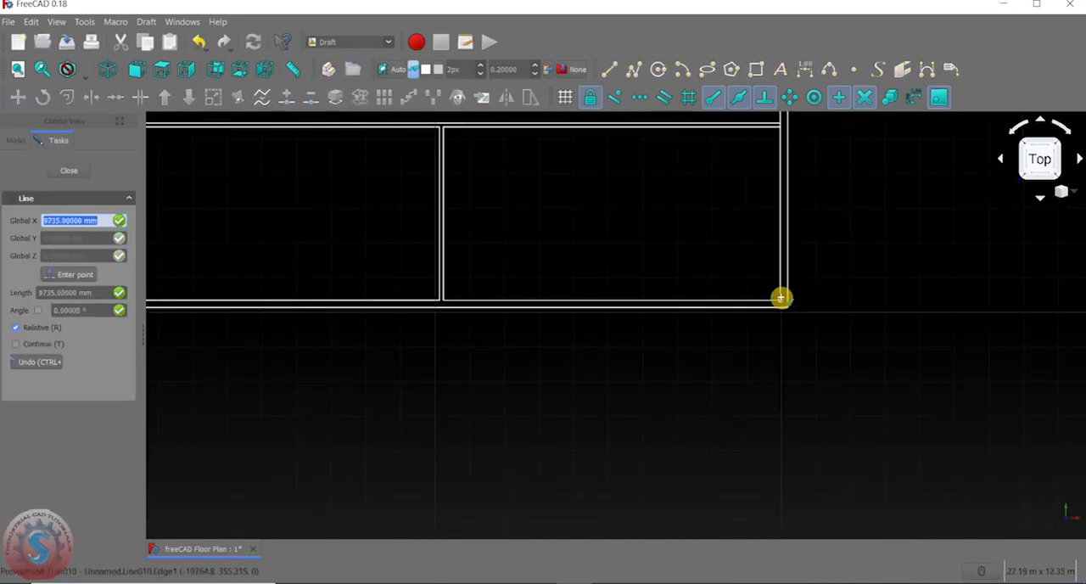
click(780, 298)
click(682, 291)
Trim the inner left wall line at the horizontal partition's upper line, removing the part below it.
middle_drag(492, 252, 550, 388)
scroll(534, 362, up, 2)
scroll(533, 361, down, 6)
scroll(530, 321, up, 3)
middle_drag(891, 284, 721, 324)
scroll(680, 326, down, 4)
scroll(677, 326, up, 6)
scroll(671, 331, down, 2)
scroll(669, 327, down, 4)
scroll(434, 331, up, 6)
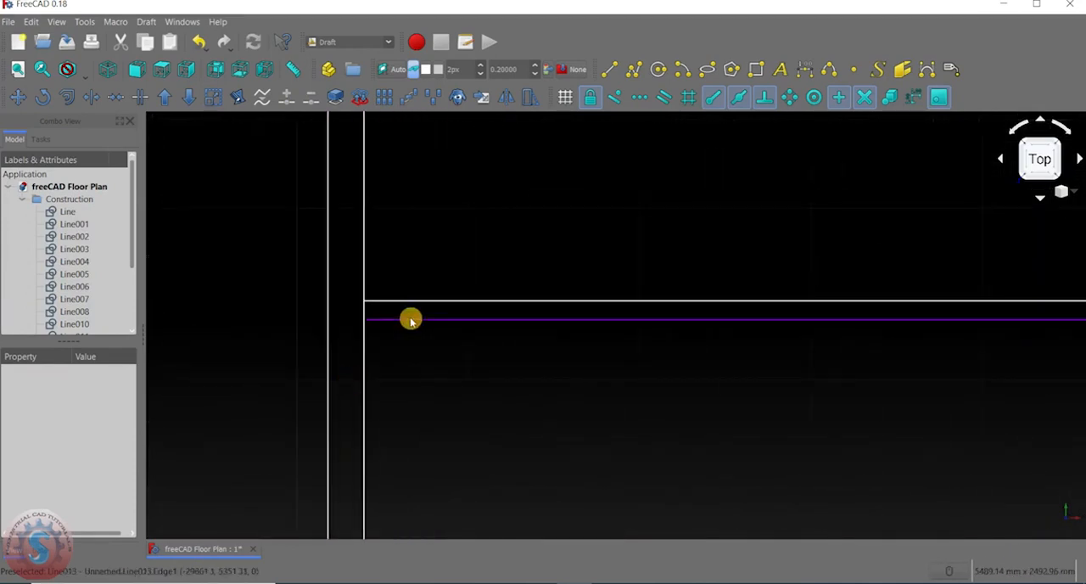
scroll(201, 185, down, 2)
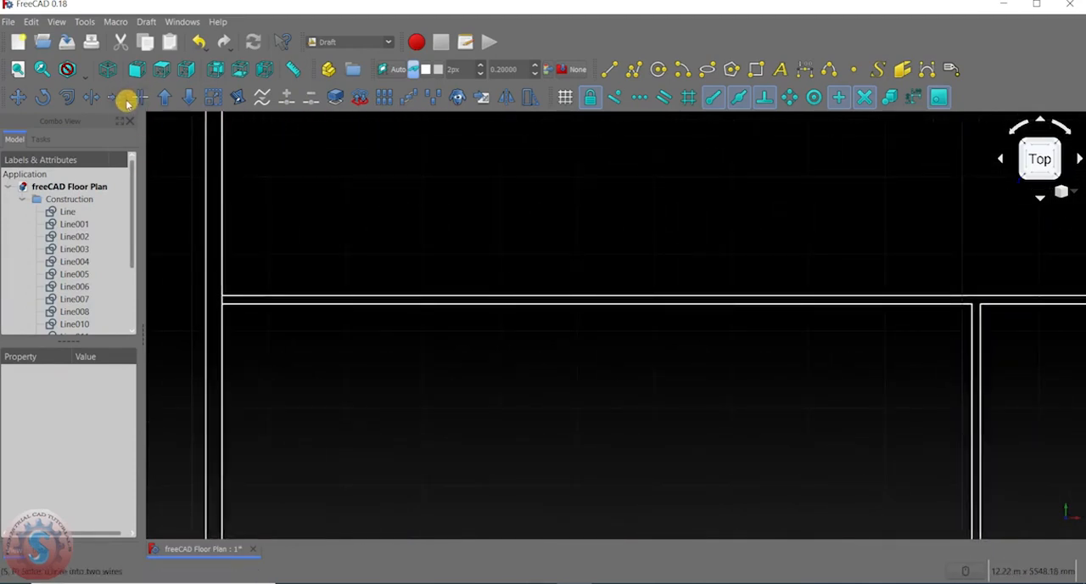
click(93, 99)
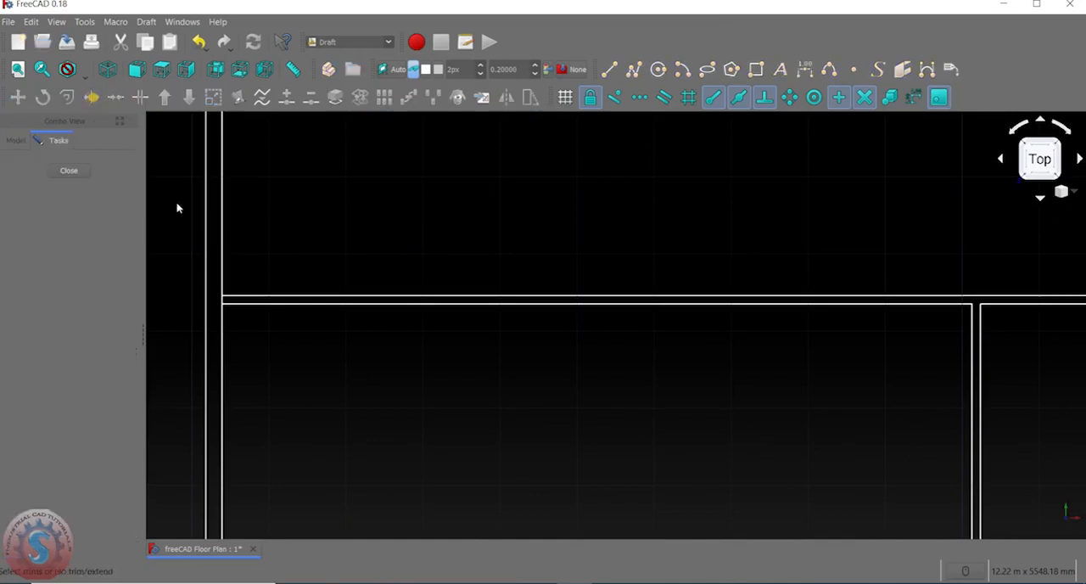
scroll(212, 288, up, 2)
click(235, 280)
click(256, 313)
middle_drag(307, 260, 306, 217)
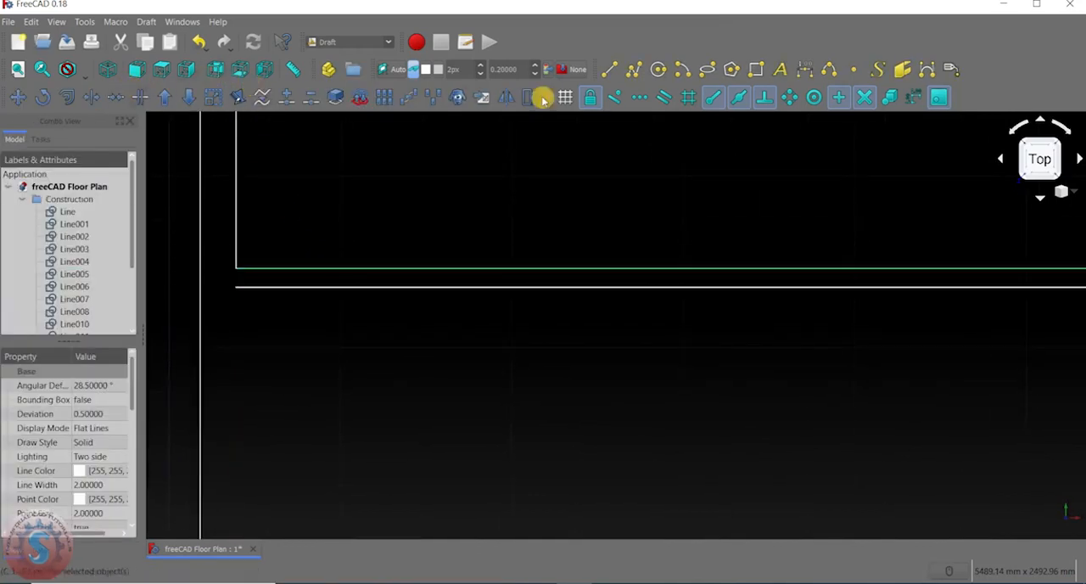
Try to draw the inner left wall line of the lower-left room down to the inner bottom corner.
click(608, 70)
scroll(485, 183, down, 3)
middle_drag(485, 183, 494, 124)
click(396, 156)
scroll(408, 291, down, 3)
scroll(390, 354, up, 2)
click(395, 308)
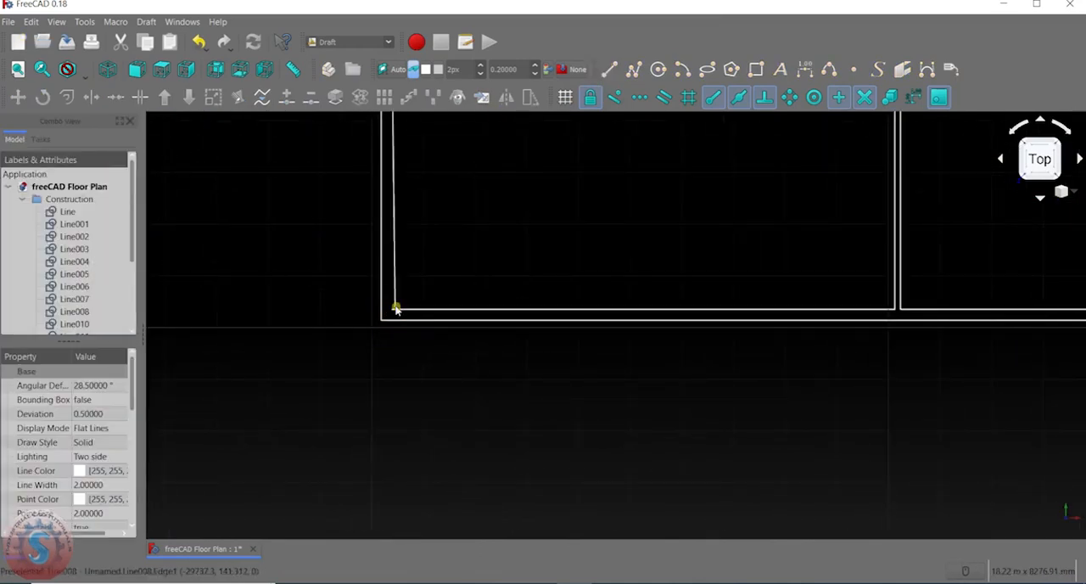
key(ctrl+z)
Draw a vertical line from the left end of the lower horizontal partition line to the left end of the lower inner wall line.
middle_drag(412, 264, 337, 389)
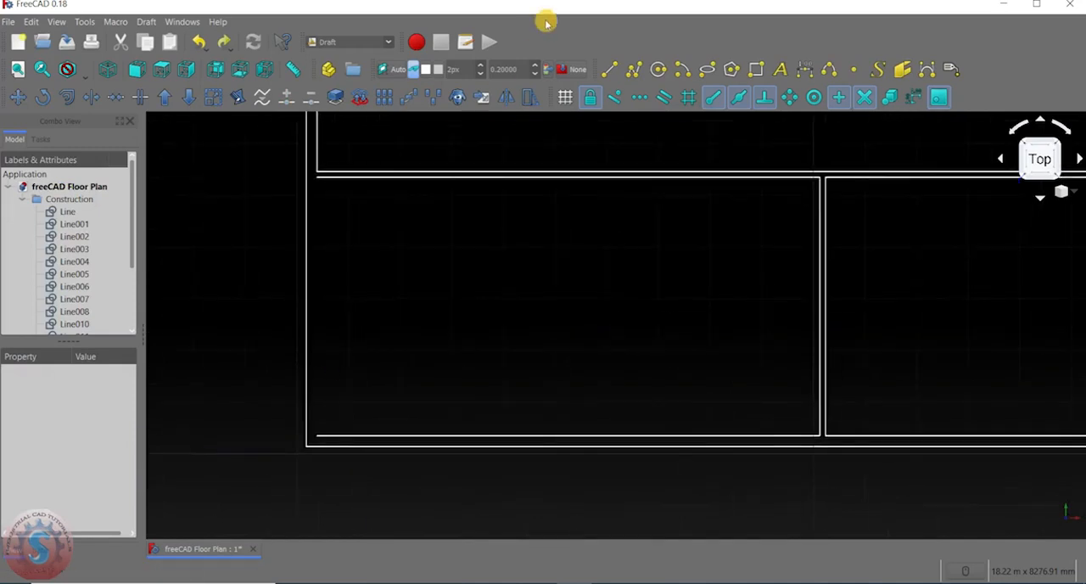
click(608, 70)
click(317, 177)
click(318, 434)
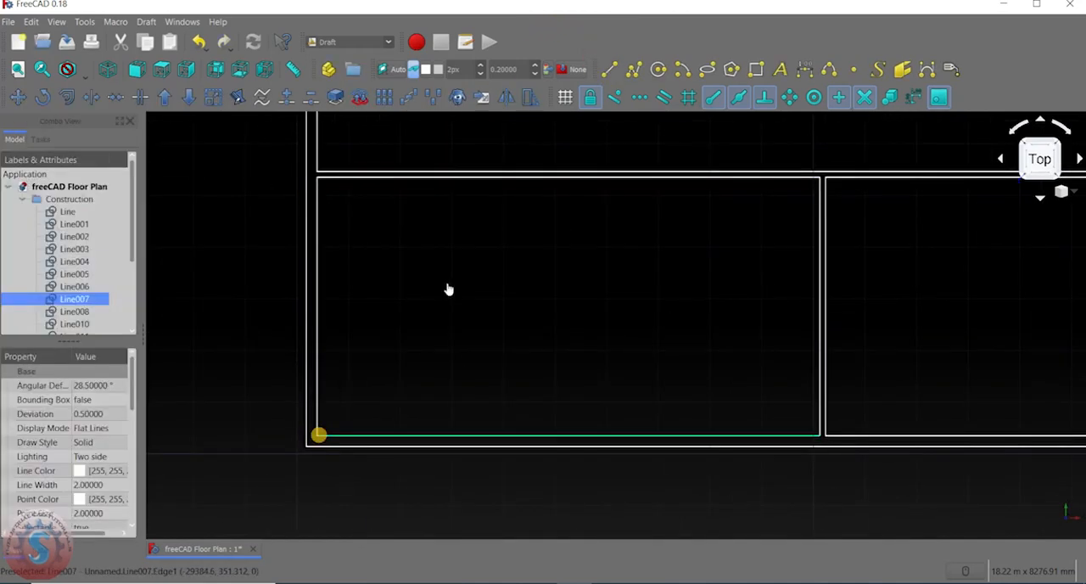
click(449, 286)
Look over the whole floor plan and the junctions where the partitions meet each other and the outer walls.
scroll(468, 270, down, 4)
middle_drag(469, 270, 514, 235)
scroll(531, 254, up, 2)
scroll(543, 220, down, 6)
scroll(572, 280, up, 6)
scroll(542, 278, down, 4)
middle_drag(507, 281, 512, 323)
scroll(487, 322, up, 4)
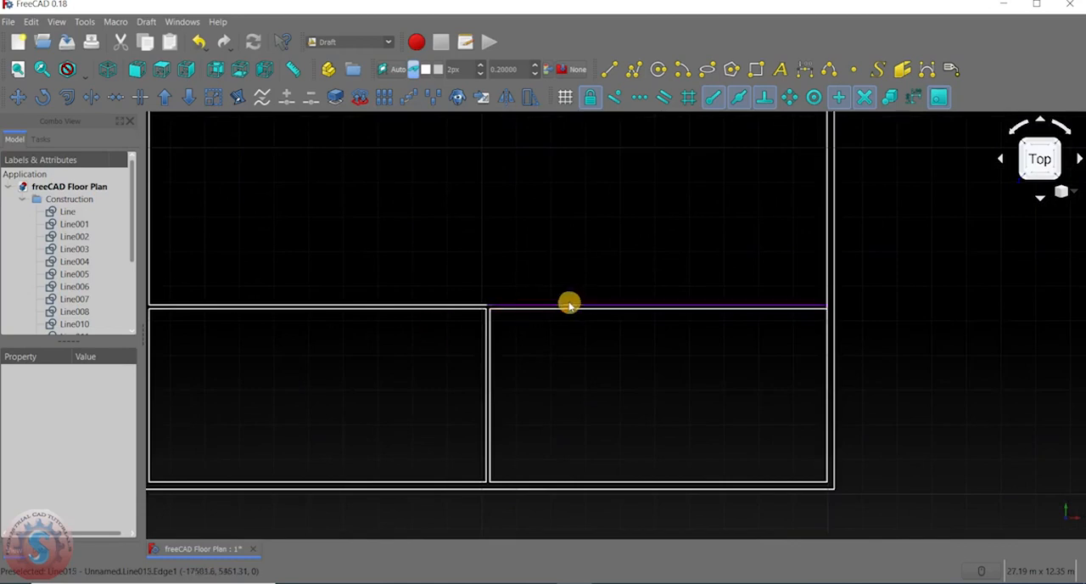
scroll(562, 274, down, 4)
scroll(568, 247, up, 2)
mouse_move(560, 218)
middle_down()
mouse_move(524, 252)
mouse_move(552, 245)
mouse_move(564, 216)
middle_up()
scroll(552, 246, up, 2)
middle_drag(660, 285, 656, 334)
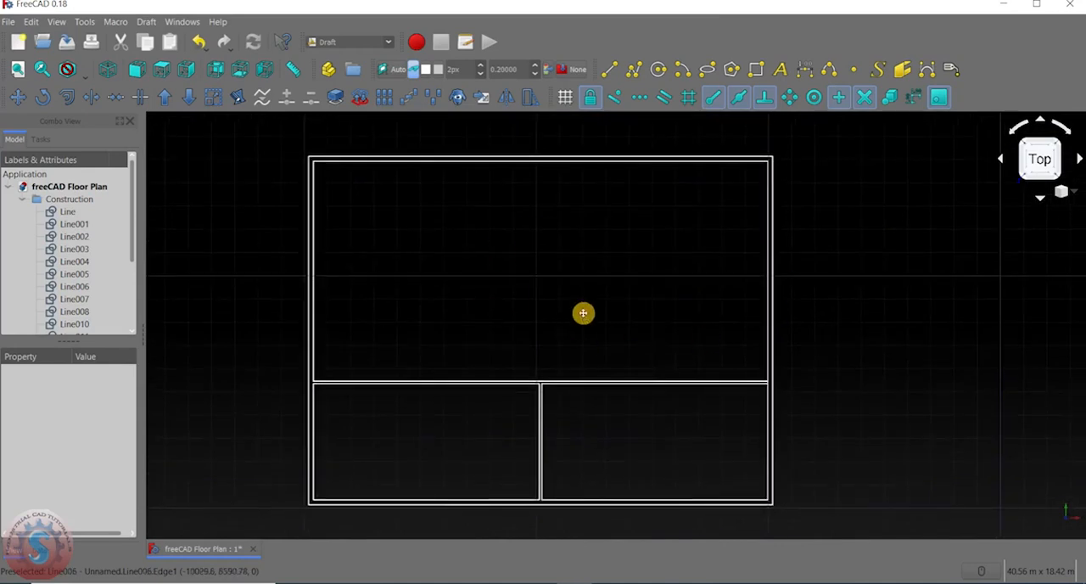
scroll(693, 377, up, 3)
scroll(695, 375, down, 3)
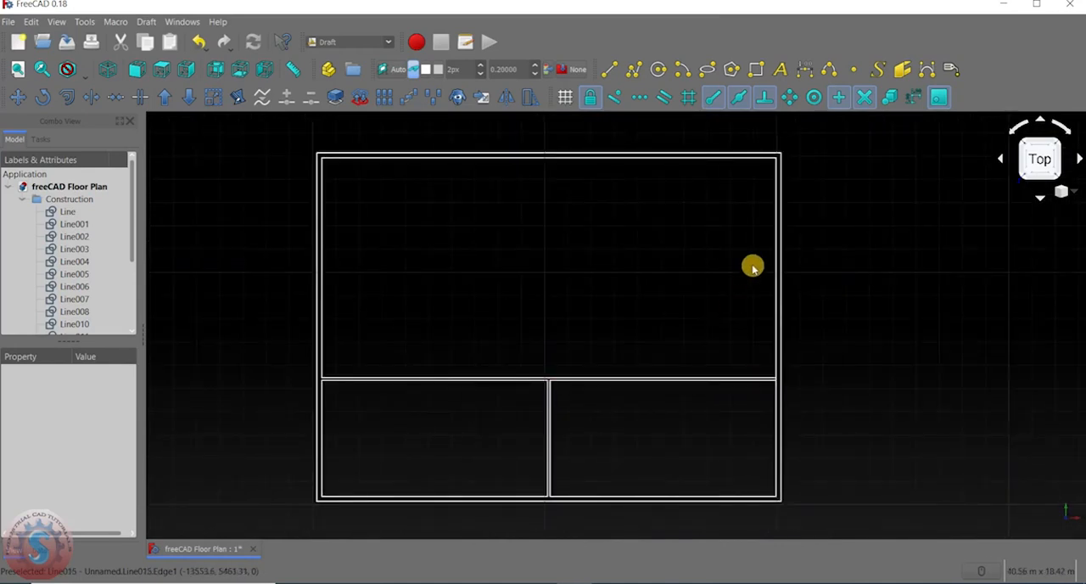
middle_drag(751, 283, 754, 293)
middle_drag(691, 239, 681, 254)
middle_drag(582, 264, 556, 251)
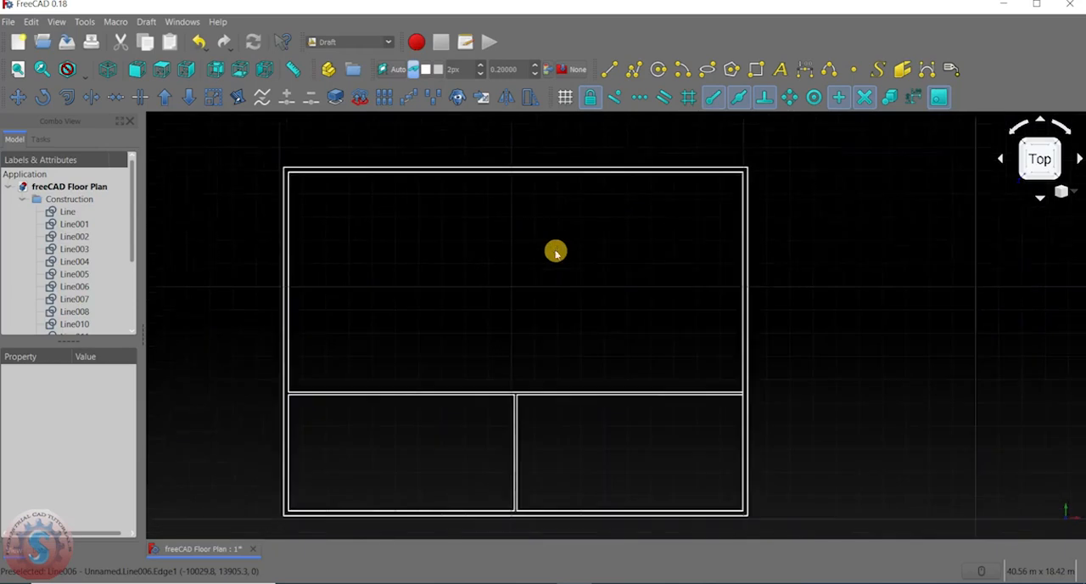
middle_drag(620, 189, 604, 221)
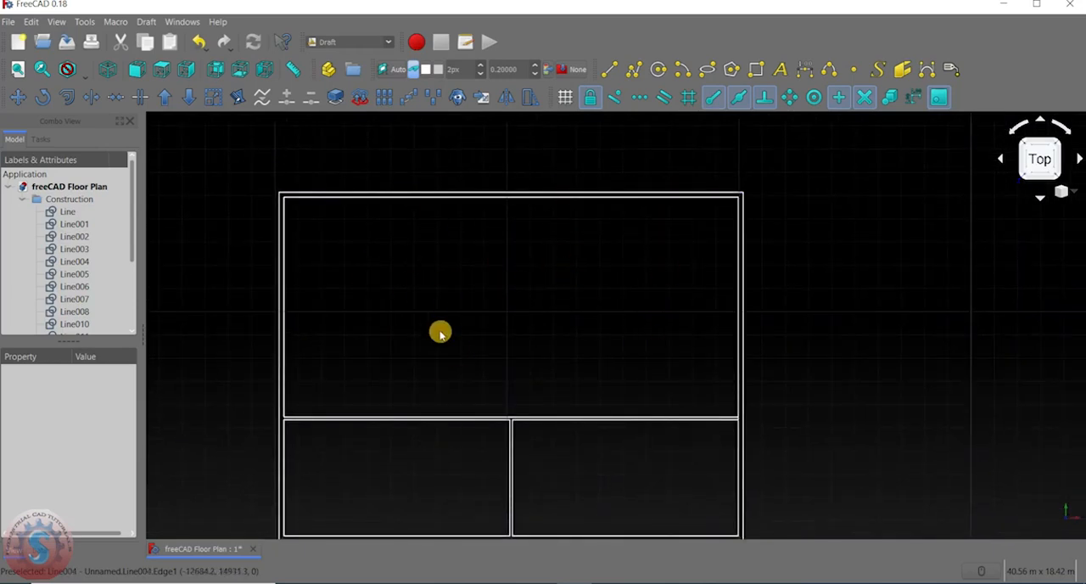
middle_drag(440, 333, 497, 245)
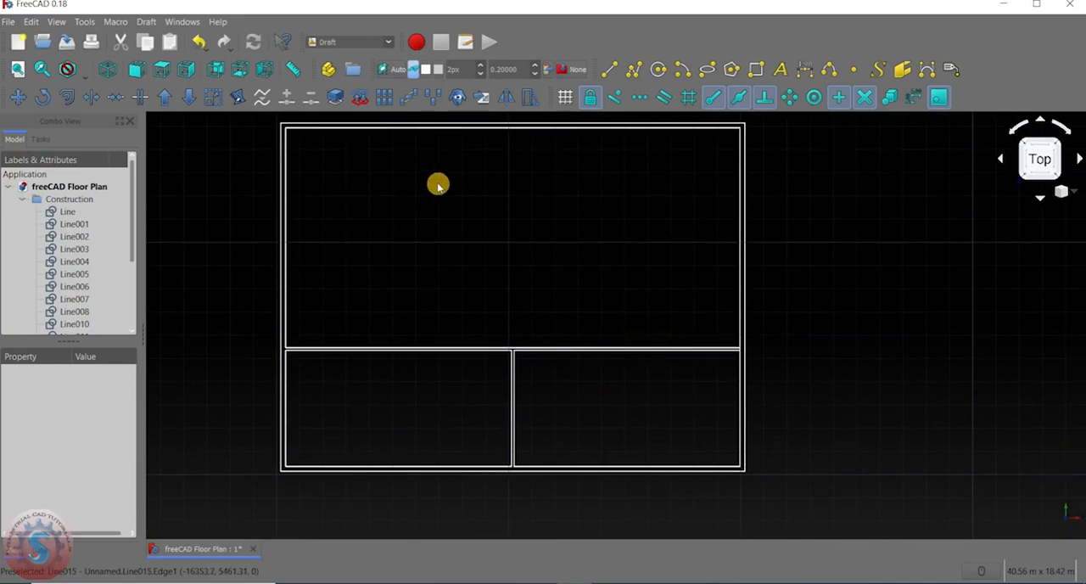
middle_drag(438, 185, 458, 226)
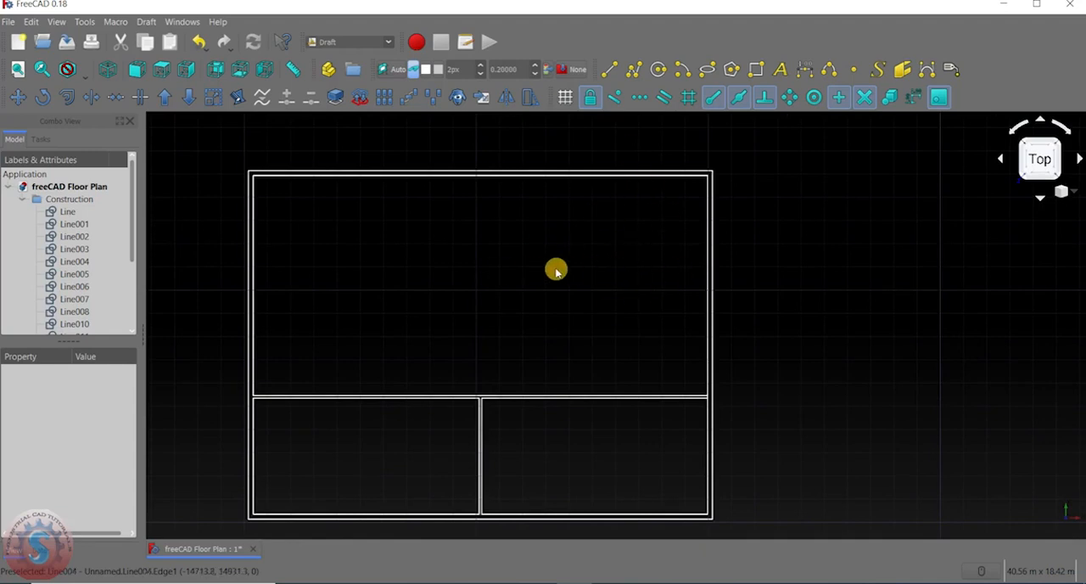
middle_drag(555, 270, 609, 261)
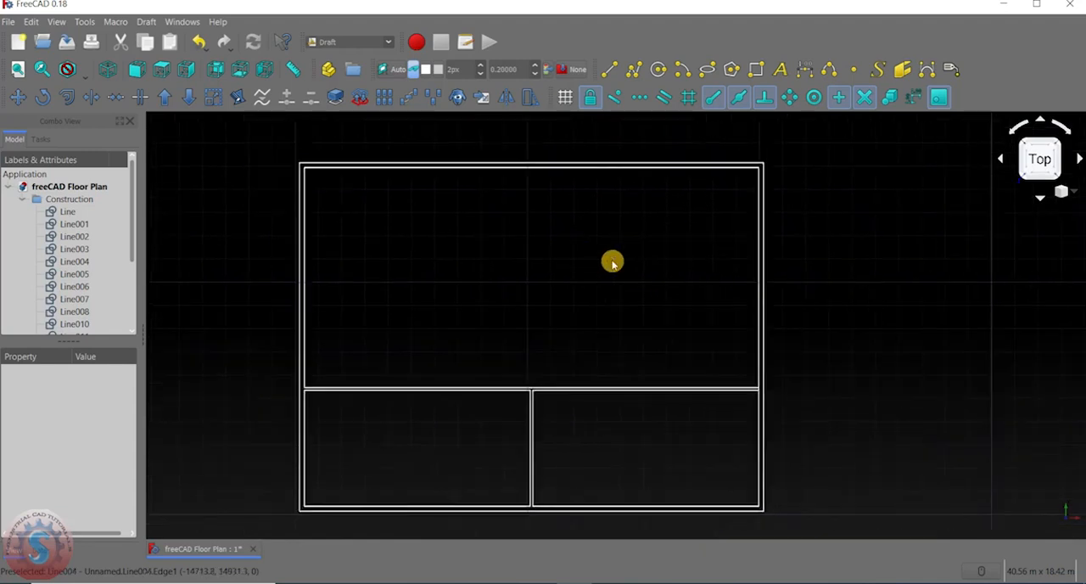
Start a DWire at the midpoint of the top inner wall line and run it vertically down about 6.68 m.
click(638, 70)
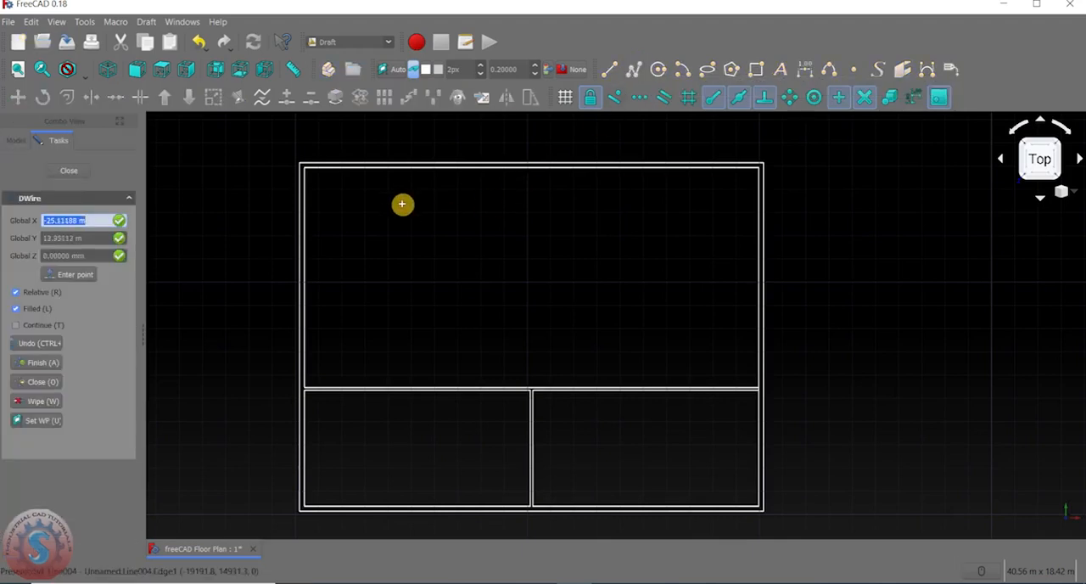
scroll(403, 201, up, 3)
scroll(453, 170, down, 4)
scroll(430, 158, up, 3)
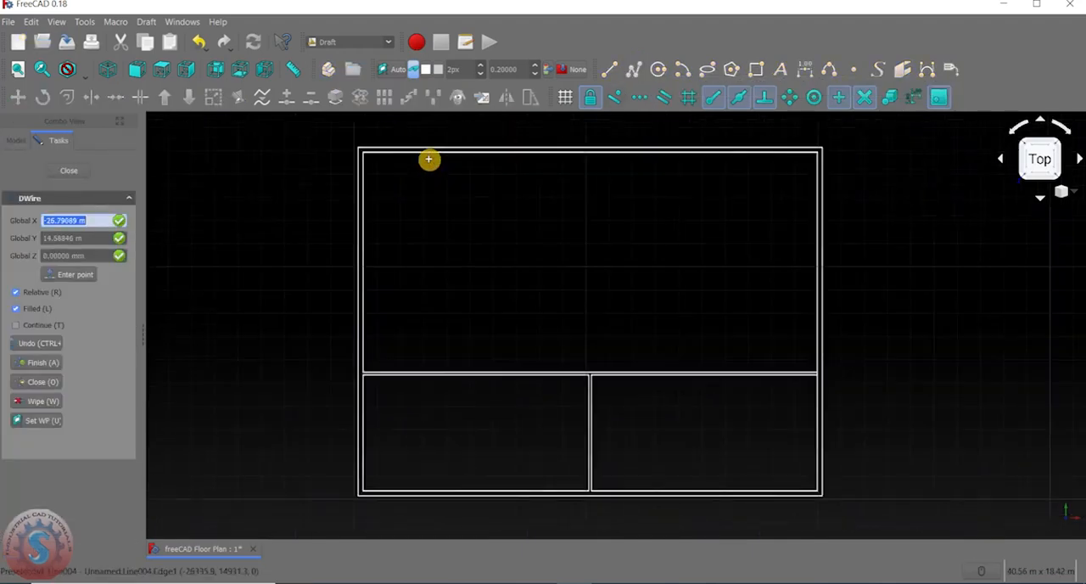
scroll(439, 154, up, 3)
scroll(453, 155, down, 3)
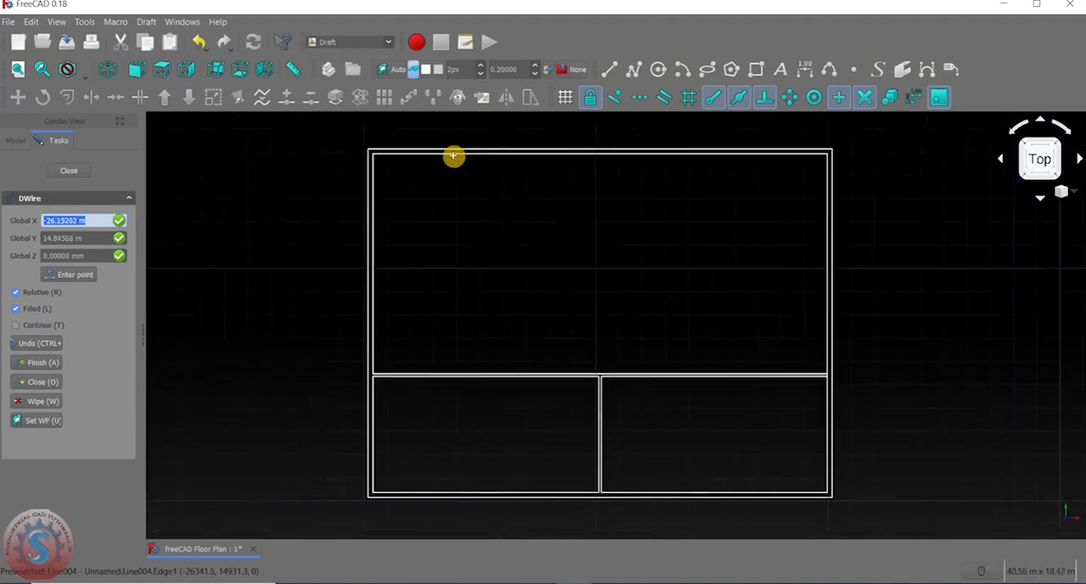
click(507, 157)
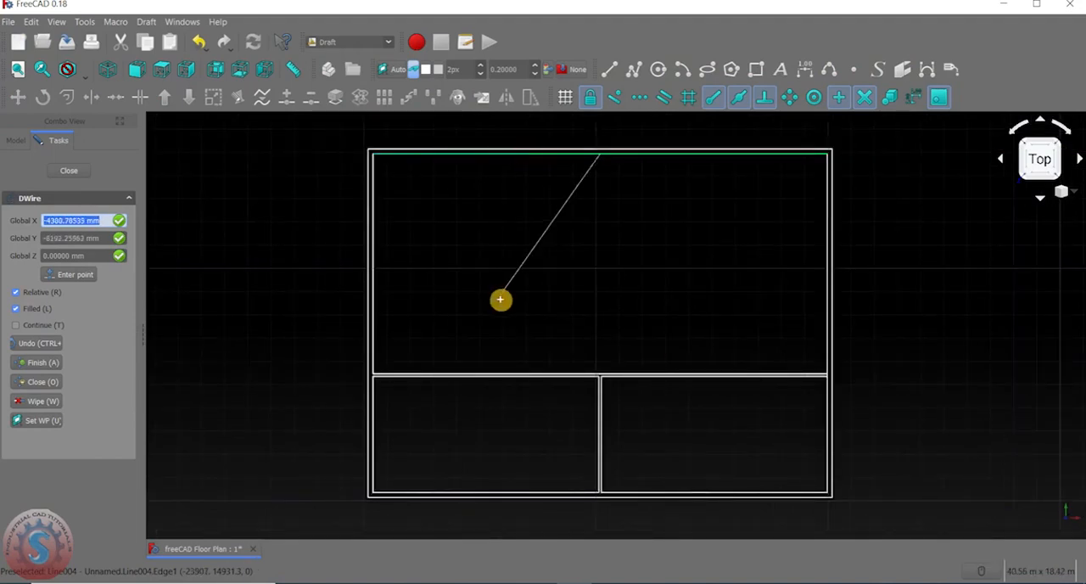
key(shift)
scroll(600, 309, up, 3)
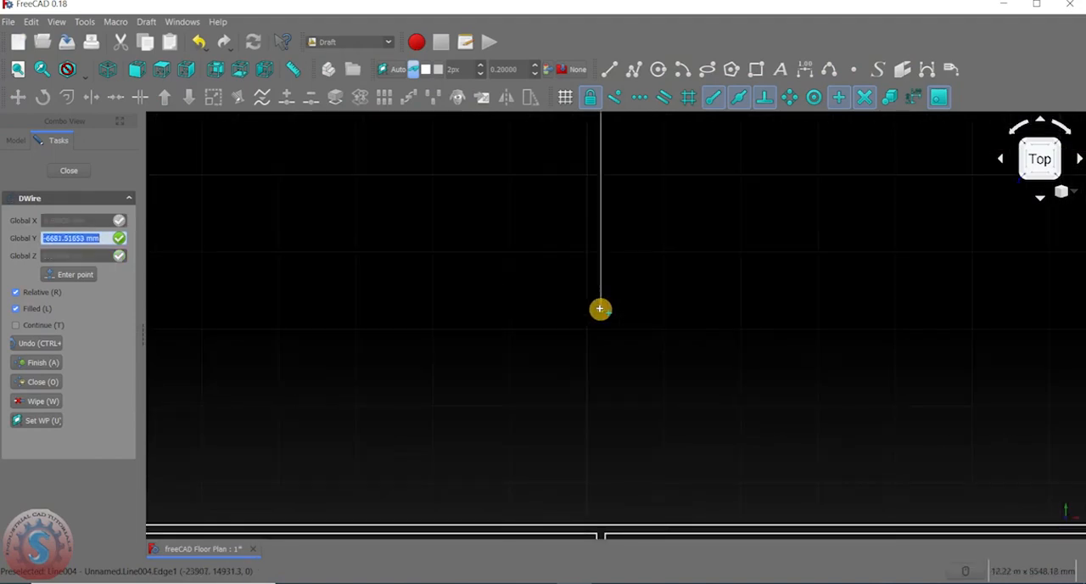
click(600, 309)
Continue the wire 110 mm to the left, bring it back up to the top inner wall line, and finish it as an open-topped partition.
scroll(586, 307, up, 2)
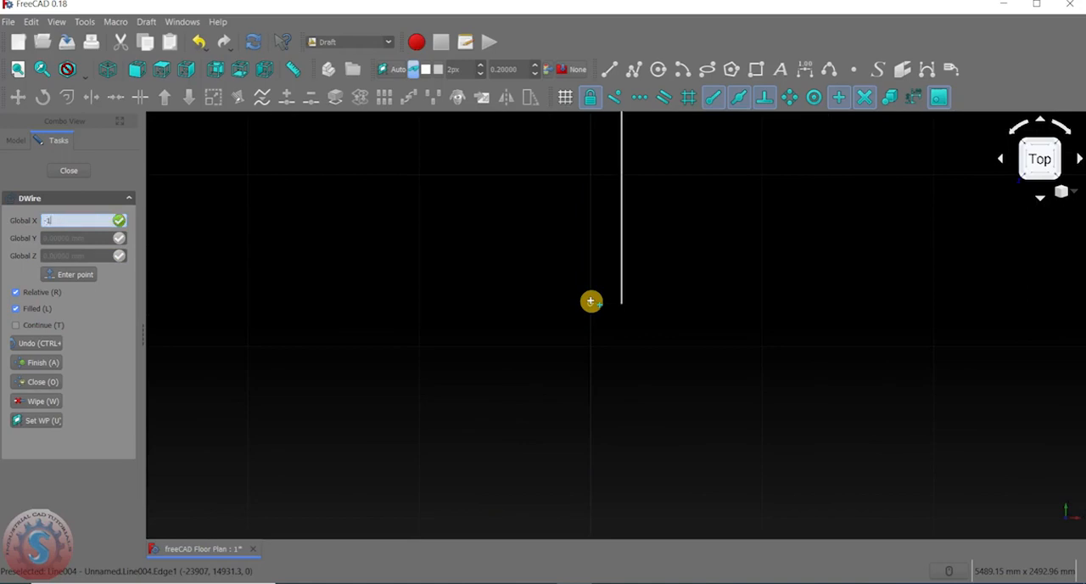
scroll(615, 230, down, 6)
middle_drag(601, 287, 557, 480)
scroll(557, 482, down, 4)
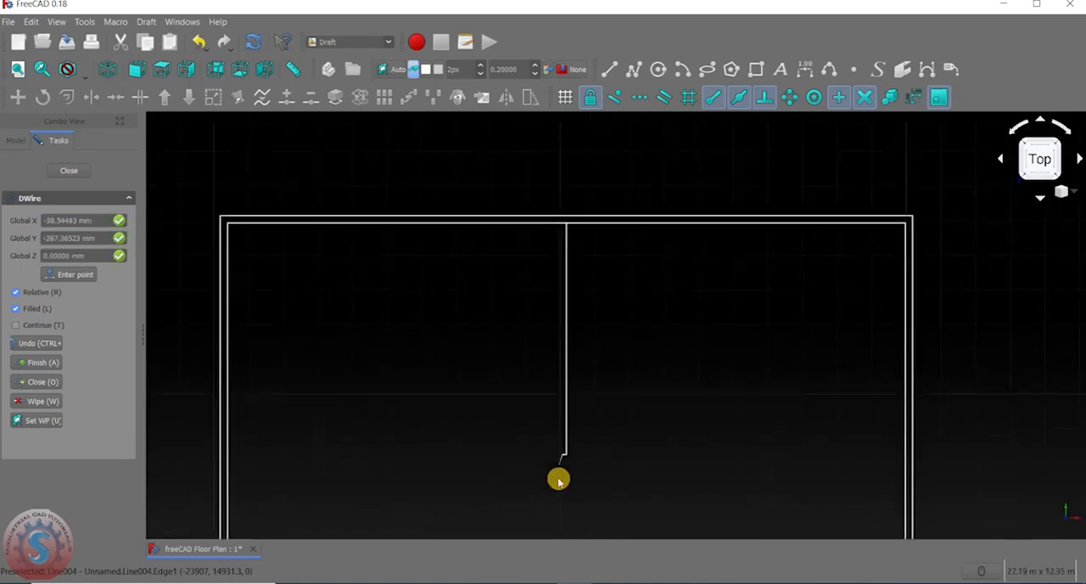
scroll(553, 314, up, 4)
scroll(566, 333, up, 3)
click(570, 303)
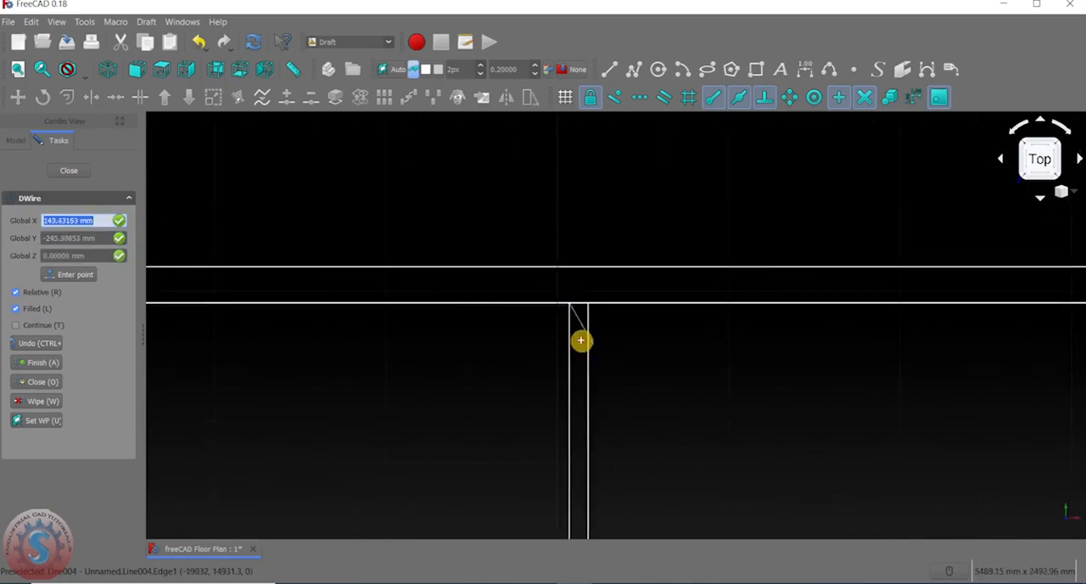
key(Escape)
scroll(644, 328, down, 10)
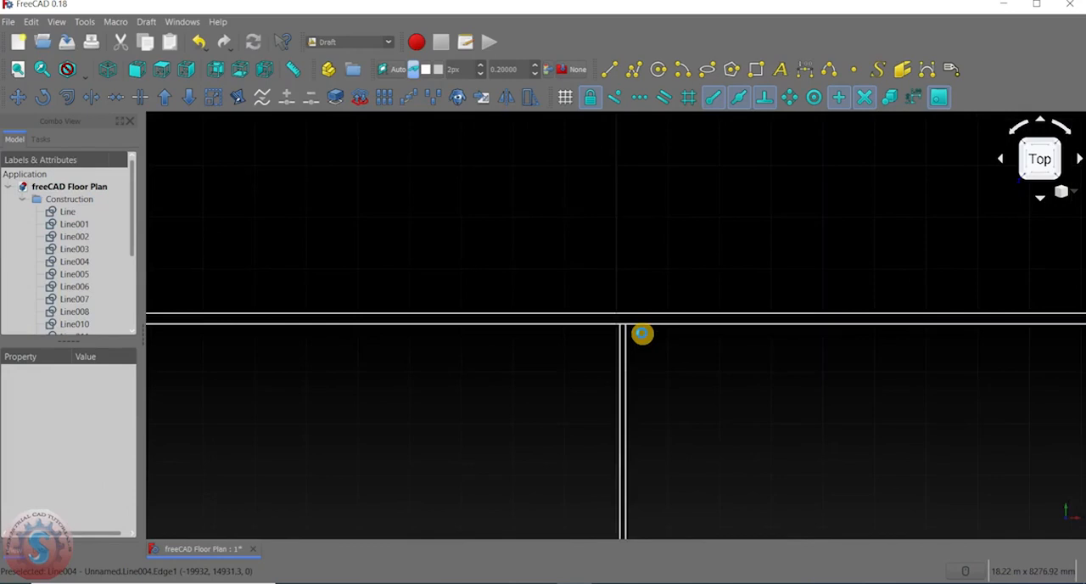
scroll(573, 339, down, 4)
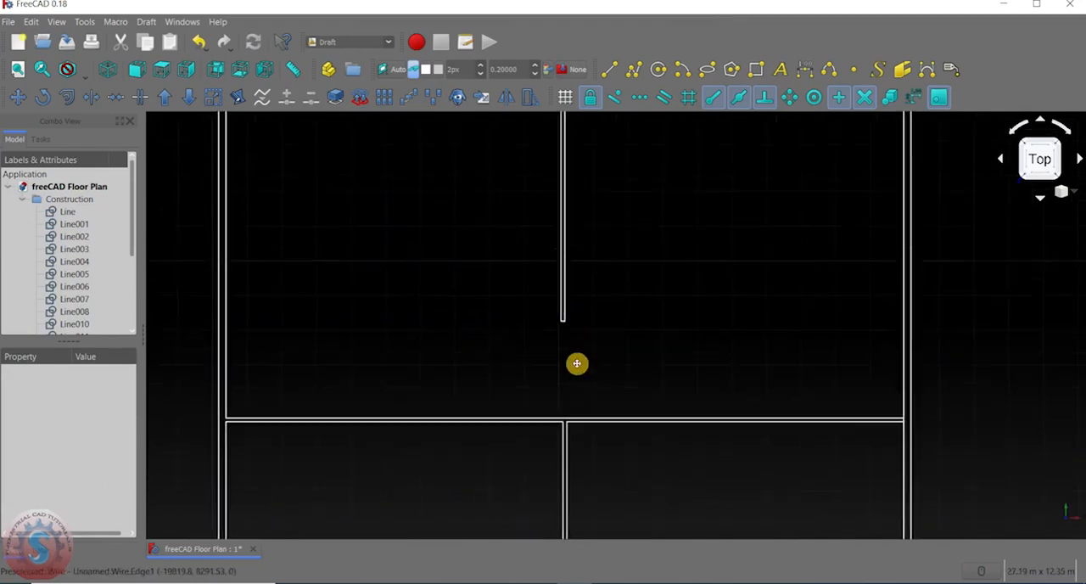
scroll(585, 282, up, 1)
middle_drag(587, 280, 587, 276)
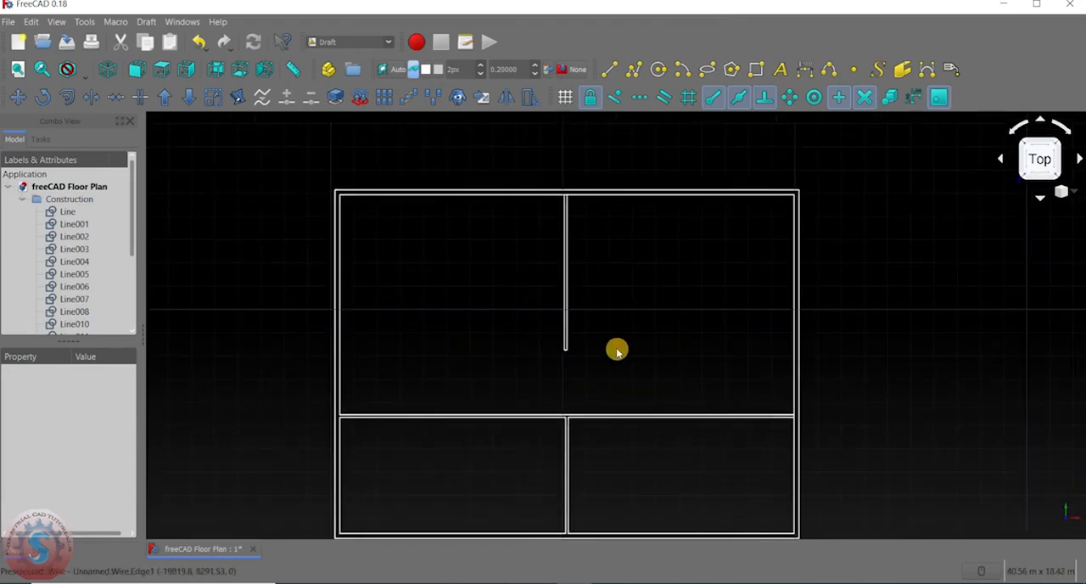
Start a Move with Copy enabled on the new upper partition, using its upper end as the base point.
scroll(577, 321, up, 3)
click(559, 304)
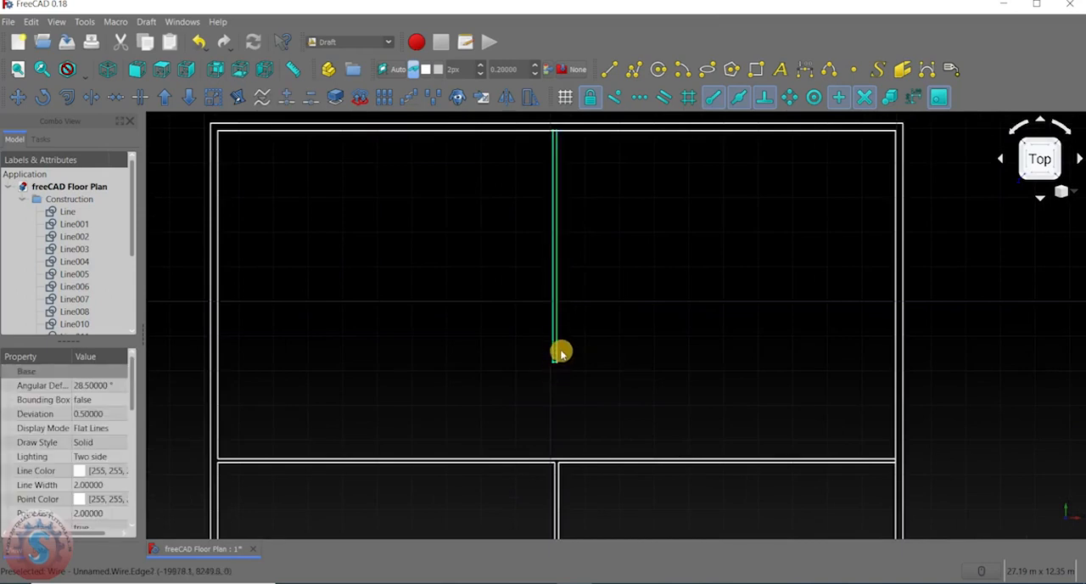
scroll(559, 367, up, 8)
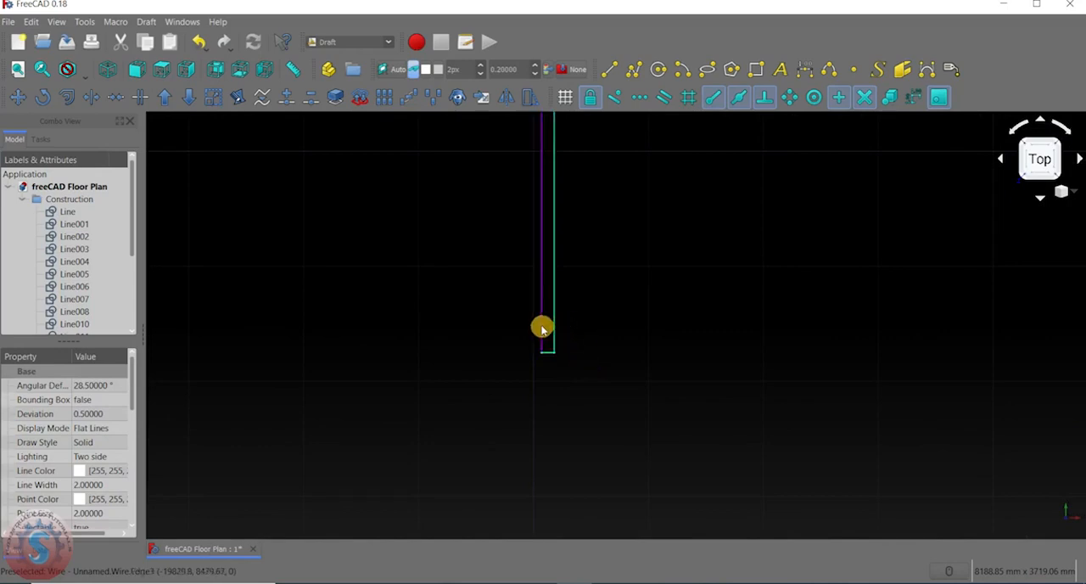
scroll(569, 359, up, 6)
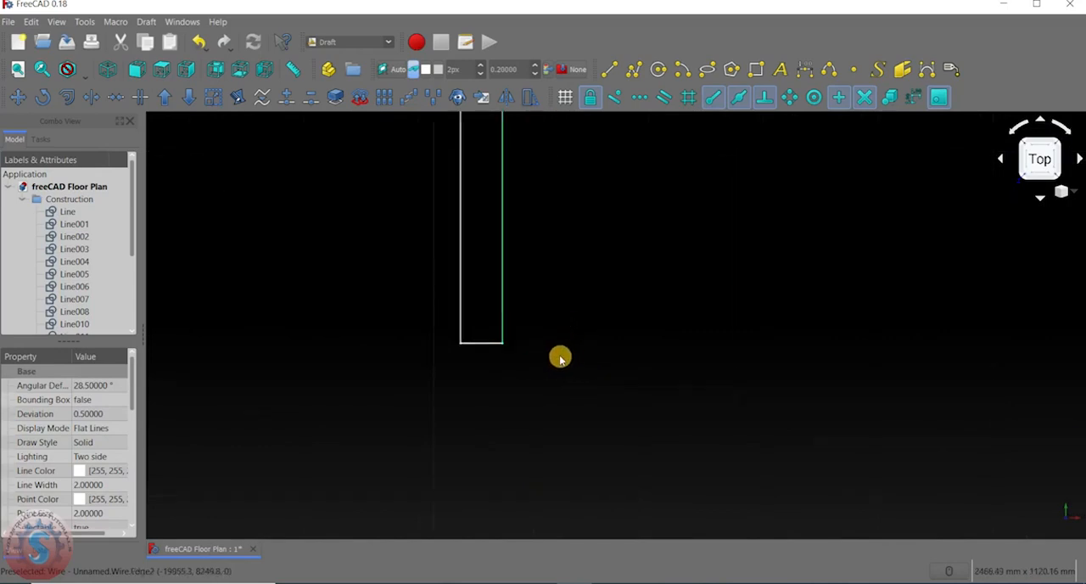
scroll(543, 342, down, 5)
scroll(547, 295, up, 5)
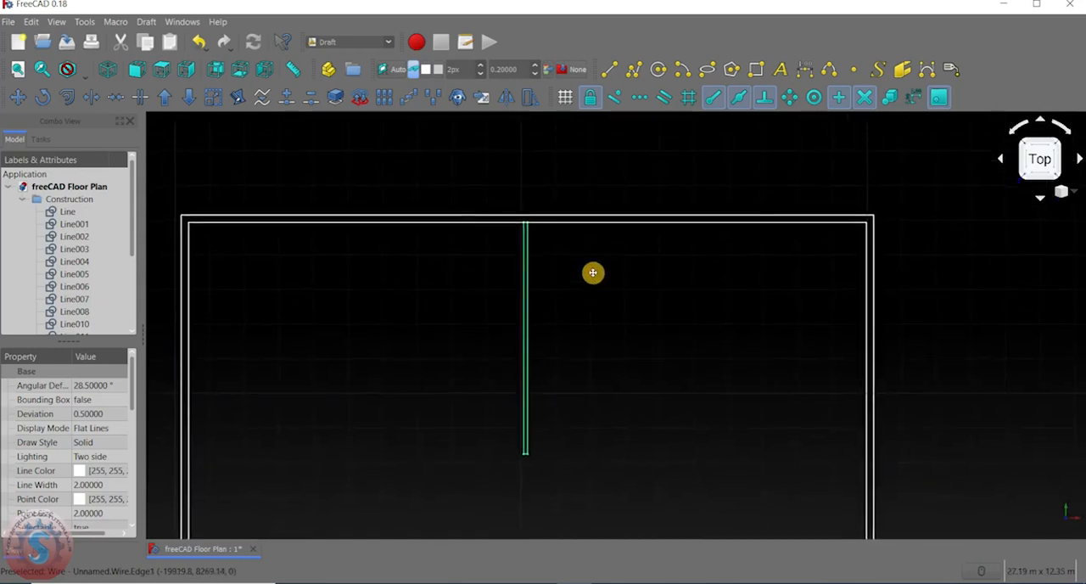
click(18, 97)
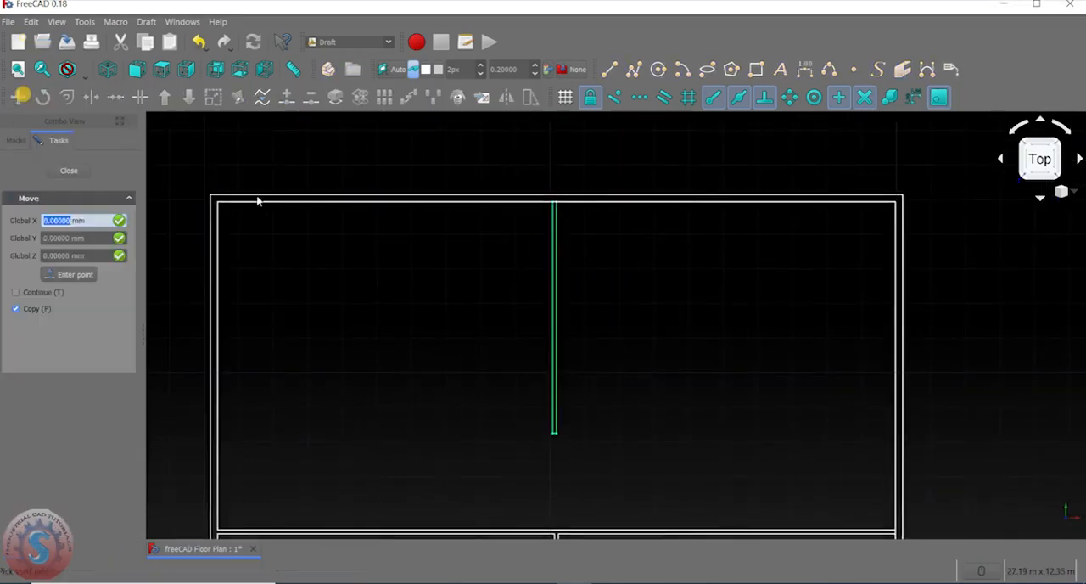
scroll(541, 215, up, 4)
click(578, 184)
scroll(575, 186, down, 10)
scroll(504, 185, up, 5)
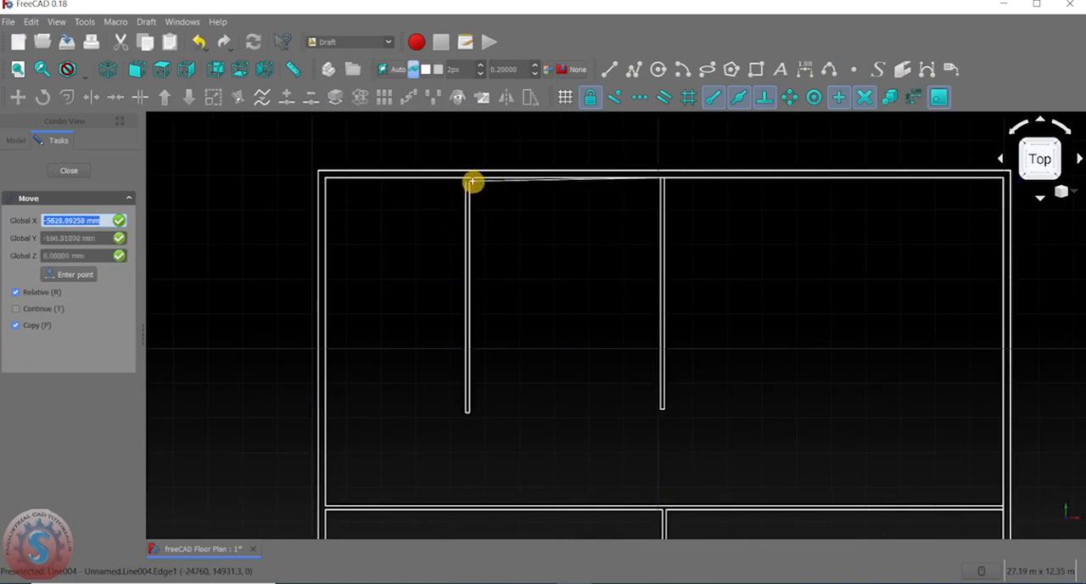
Try to place the partition copy on the top inner wall line, midway between the left wall and the original partition.
scroll(500, 174, up, 2)
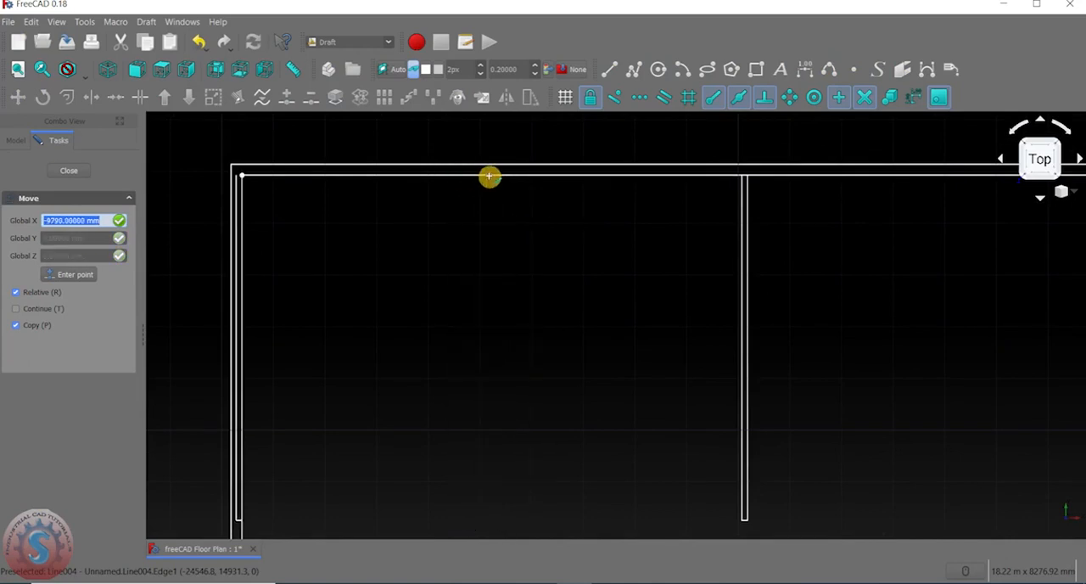
scroll(498, 177, down, 3)
click(497, 177)
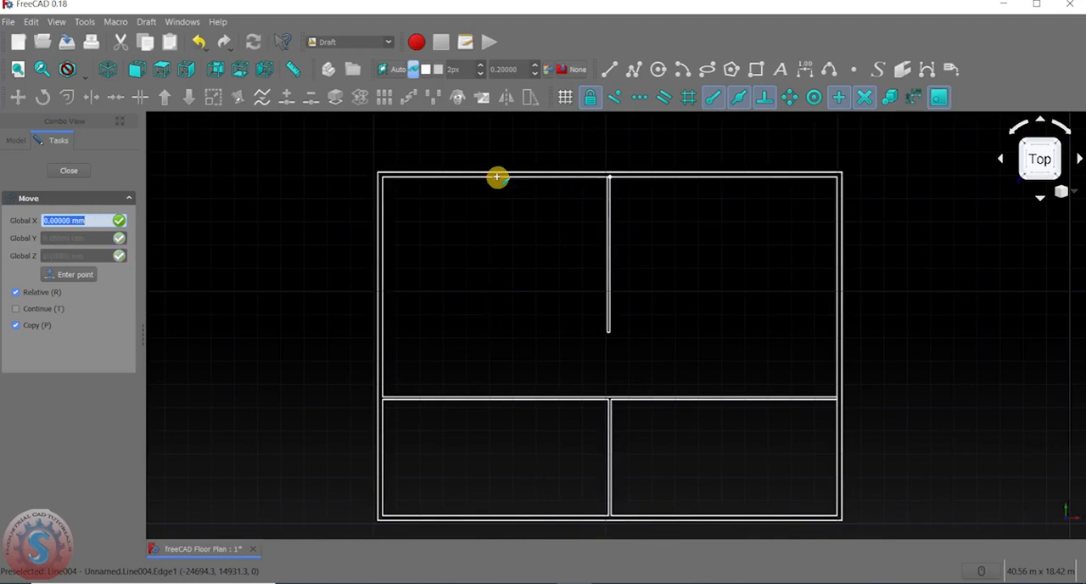
scroll(497, 177, up, 4)
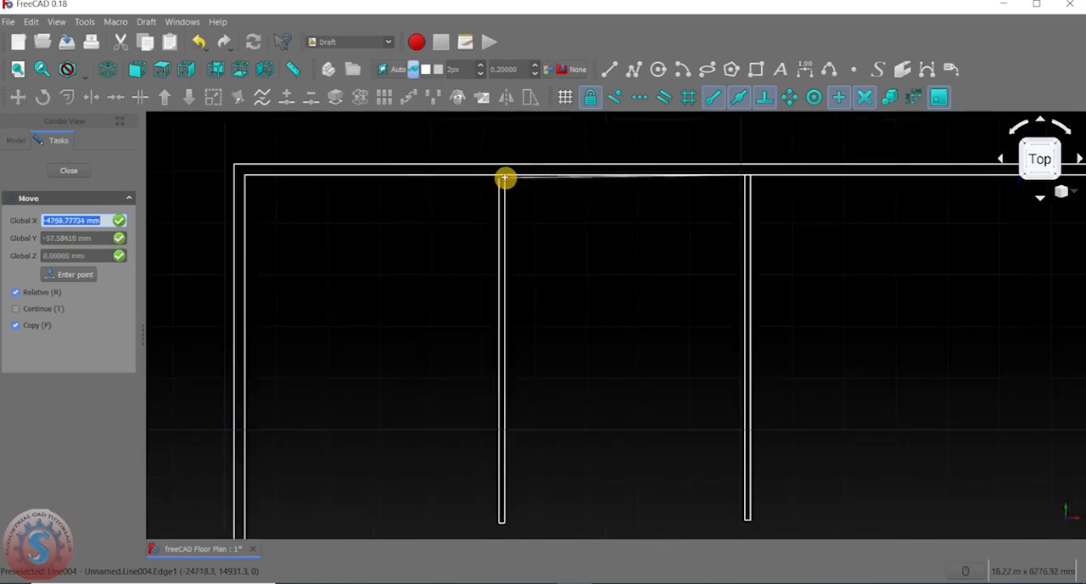
scroll(500, 180, down, 2)
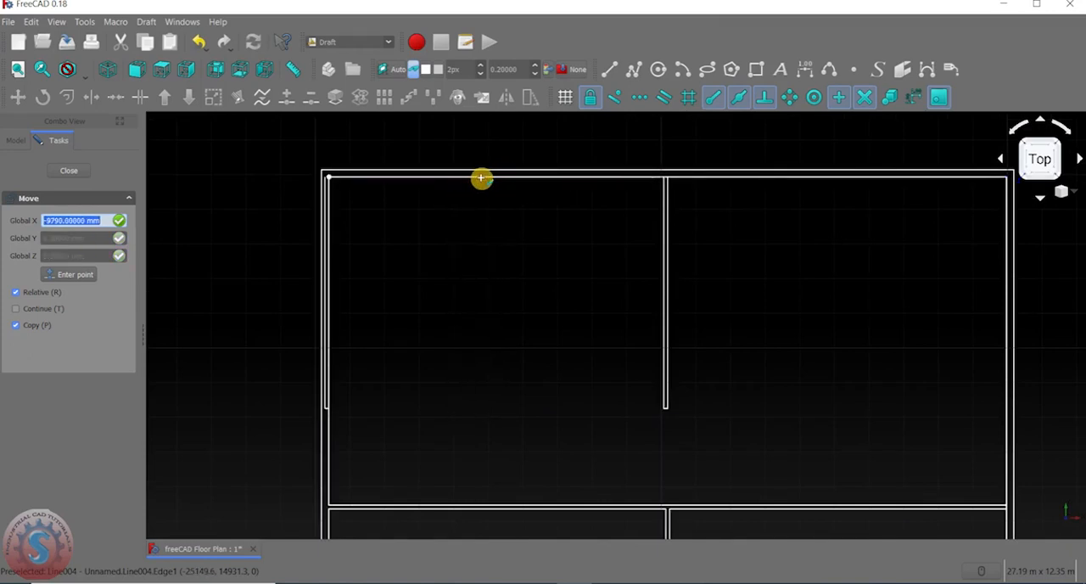
scroll(627, 179, down, 3)
scroll(662, 184, up, 3)
scroll(655, 194, down, 2)
scroll(655, 194, down, 2)
scroll(568, 195, up, 2)
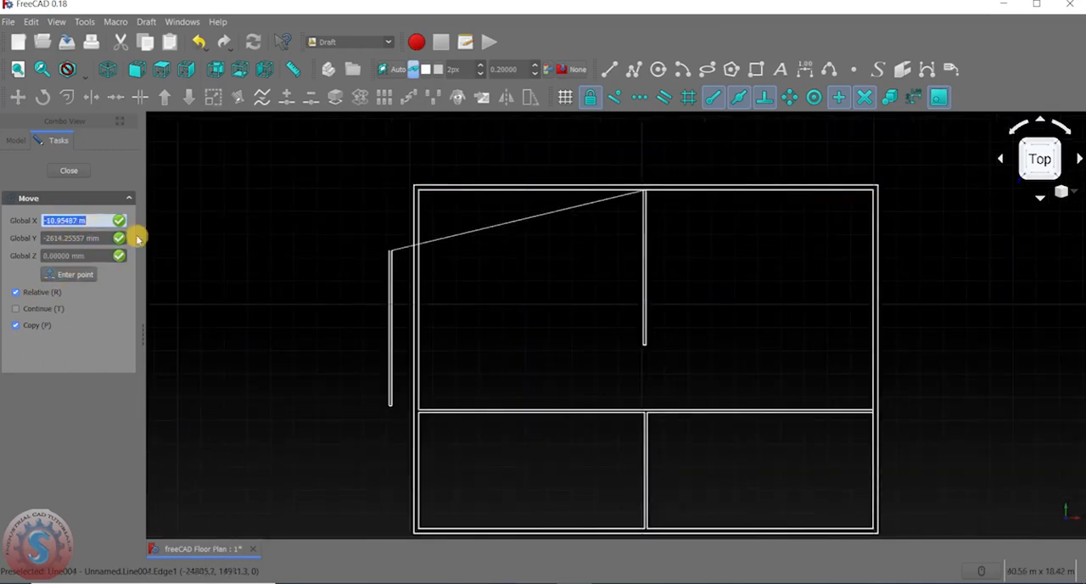
Place the partition copy in the upper-left area, about 6 m left of the original and about 0.5 m lower.
scroll(550, 240, down, 2)
scroll(549, 240, up, 4)
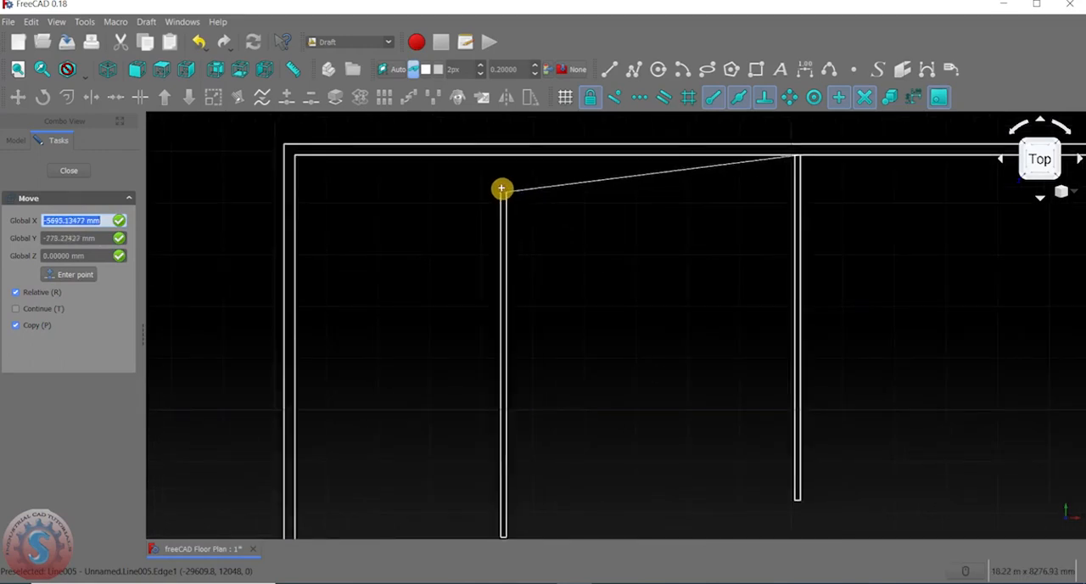
click(501, 187)
scroll(565, 245, down, 5)
scroll(628, 280, up, 4)
scroll(616, 286, down, 2)
scroll(642, 374, up, 4)
scroll(509, 271, down, 4)
scroll(539, 240, up, 2)
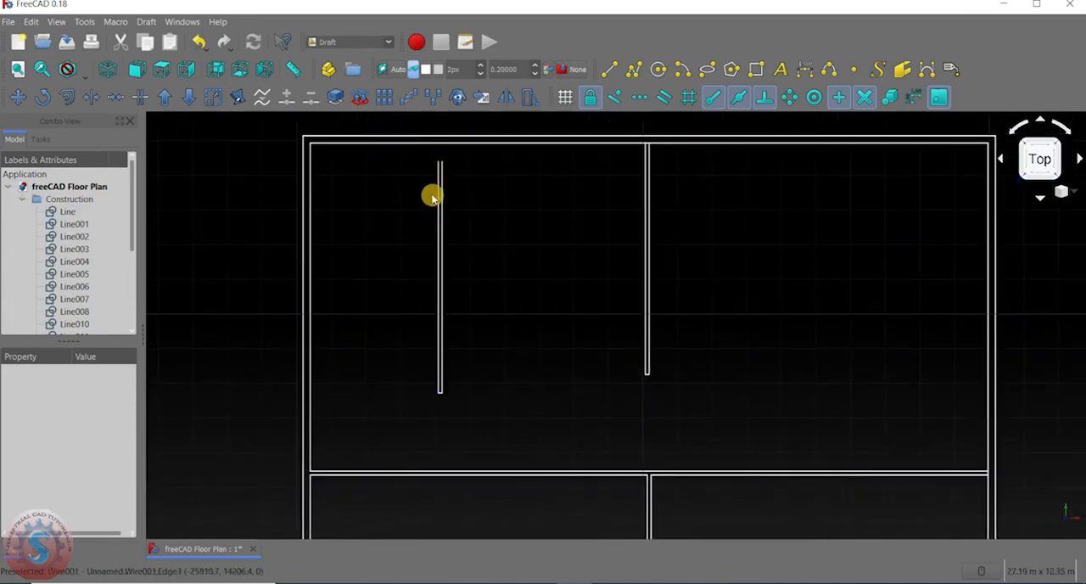
Move the copied partition, with Copy disabled, from its upper left end up onto the top inner wall line.
middle_drag(447, 381, 433, 408)
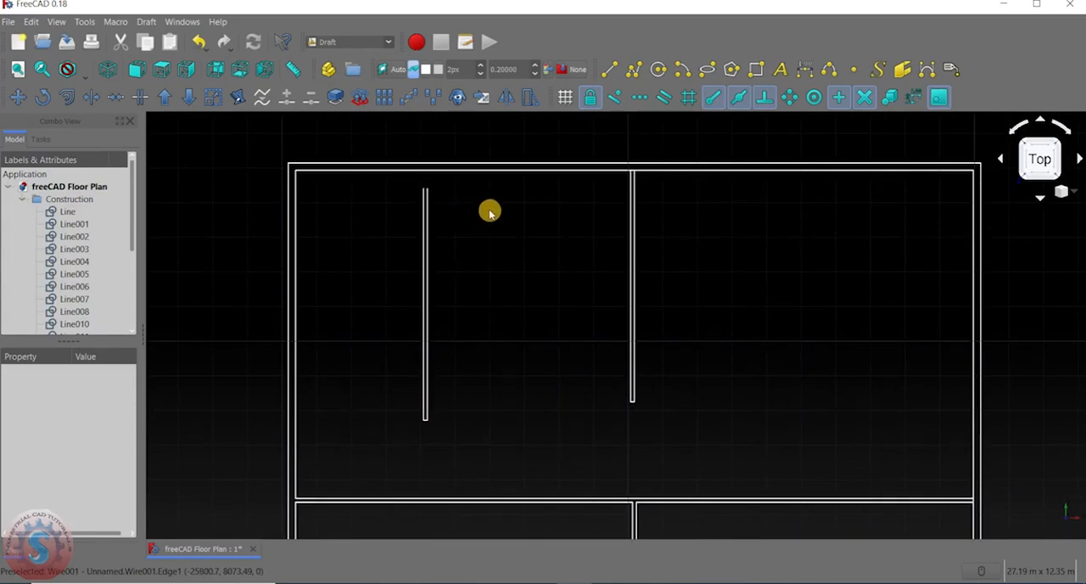
click(426, 333)
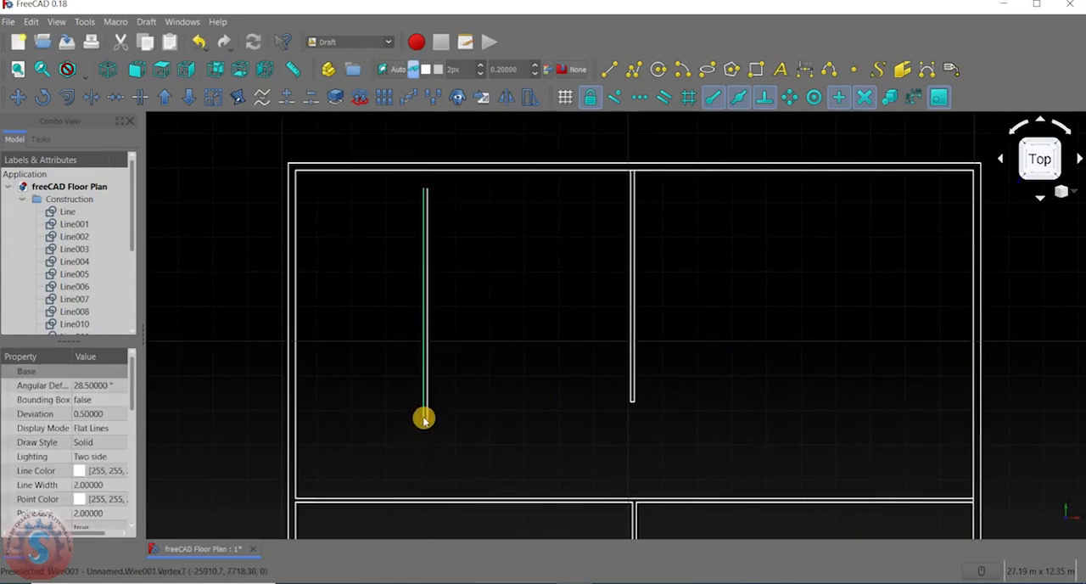
scroll(426, 421, up, 4)
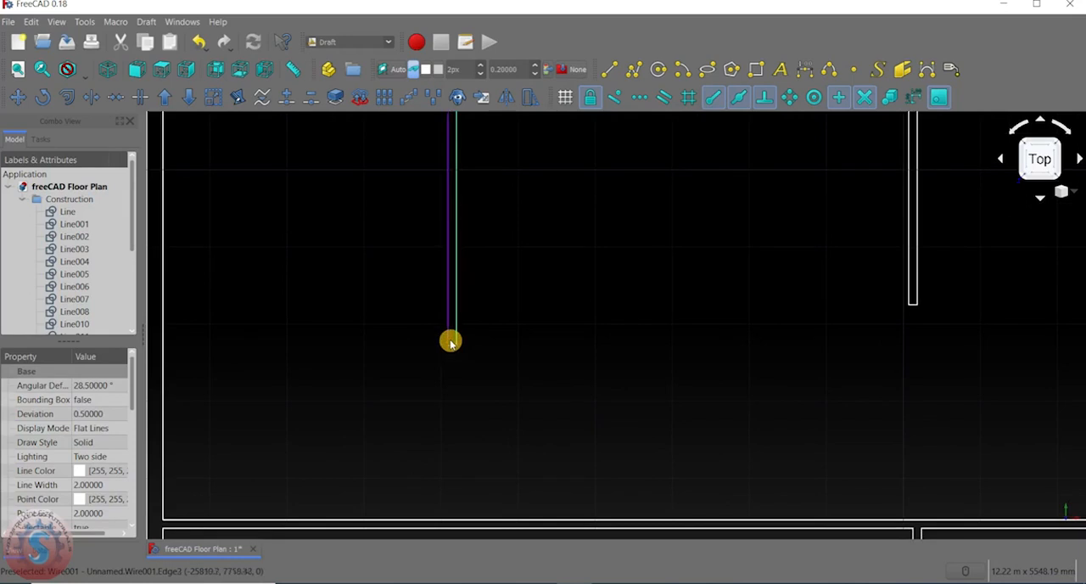
scroll(454, 344, up, 4)
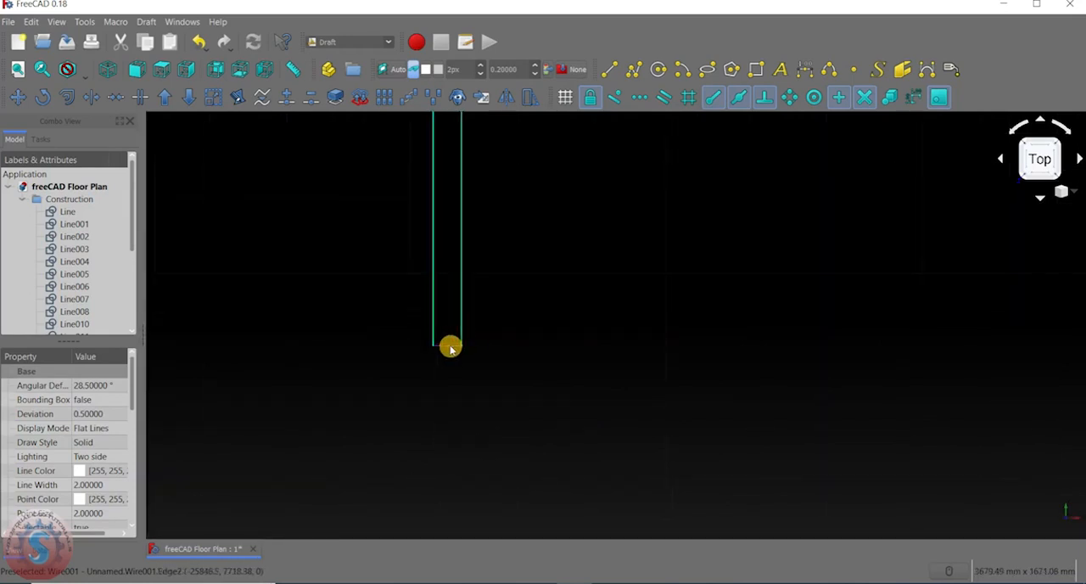
scroll(485, 334, down, 6)
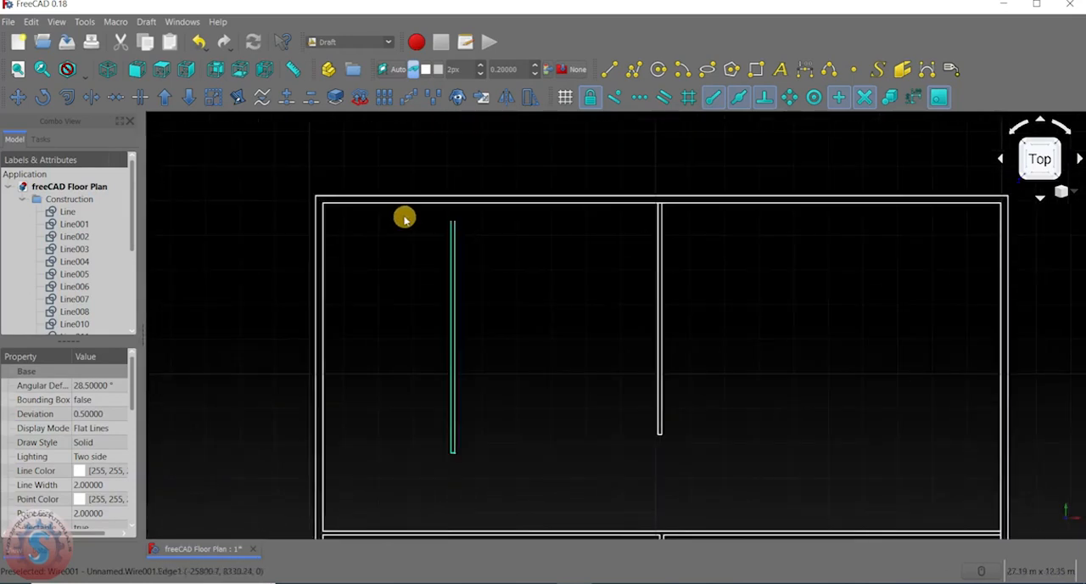
click(17, 95)
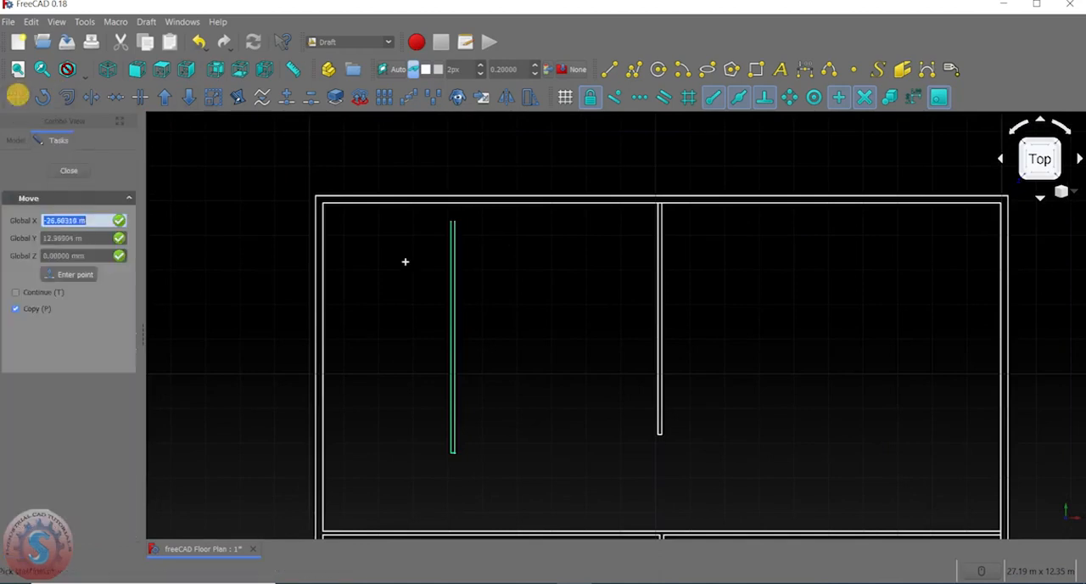
scroll(449, 223, up, 3)
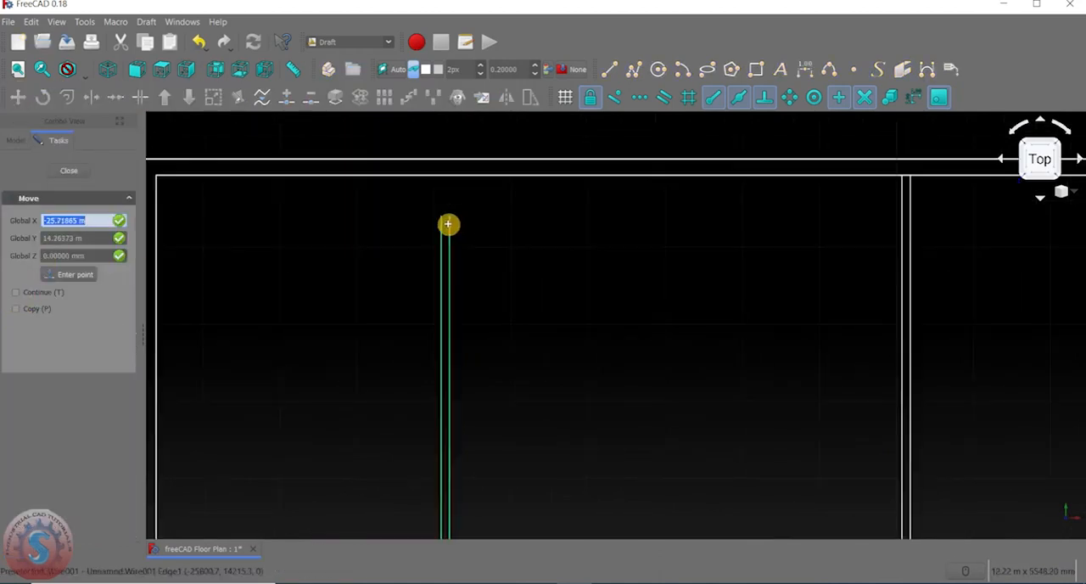
click(441, 217)
scroll(475, 176, up, 4)
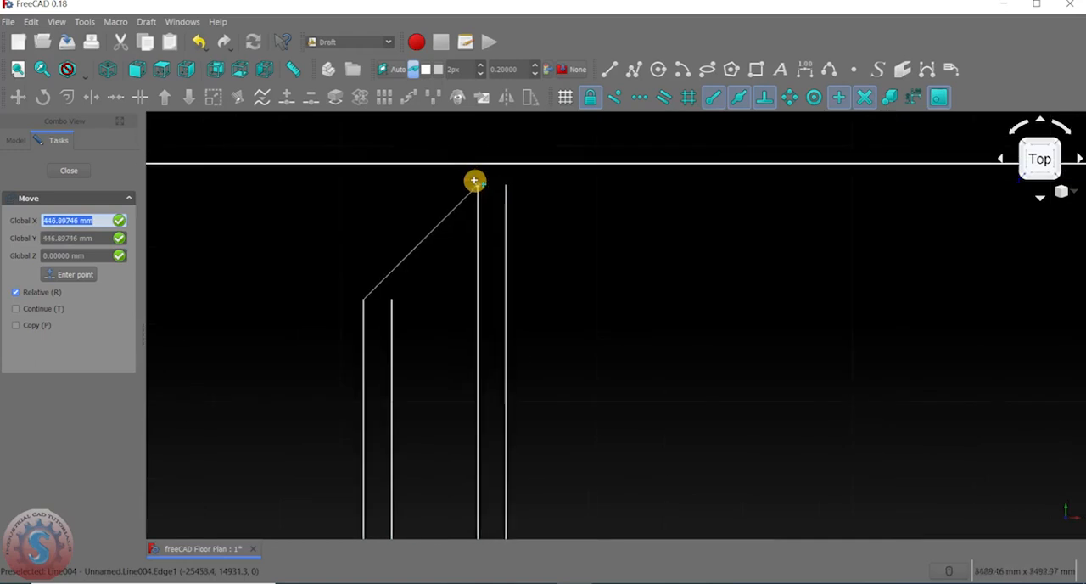
click(459, 166)
scroll(420, 258, down, 6)
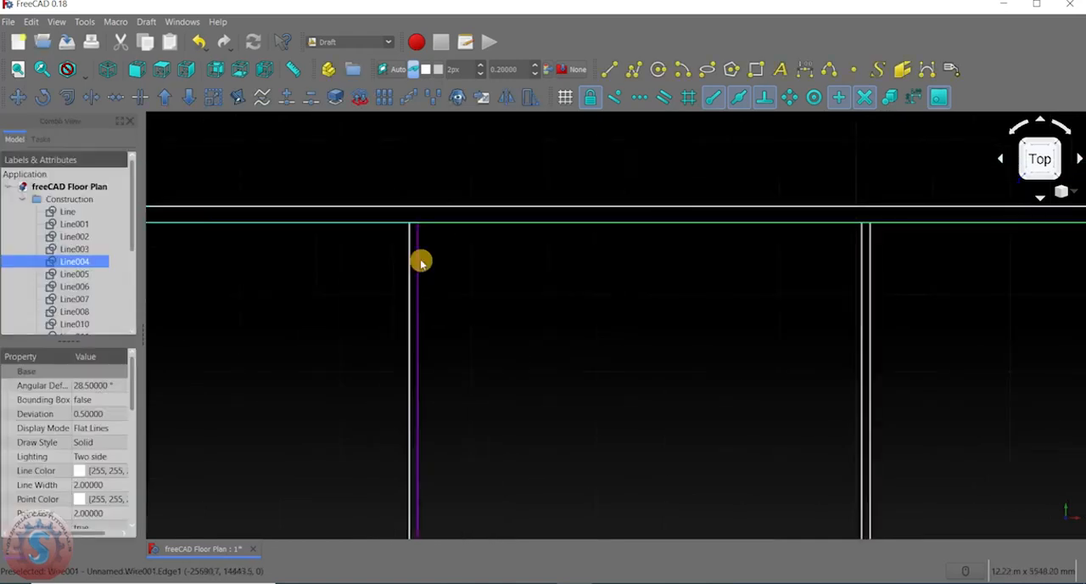
click(484, 325)
scroll(460, 263, down, 3)
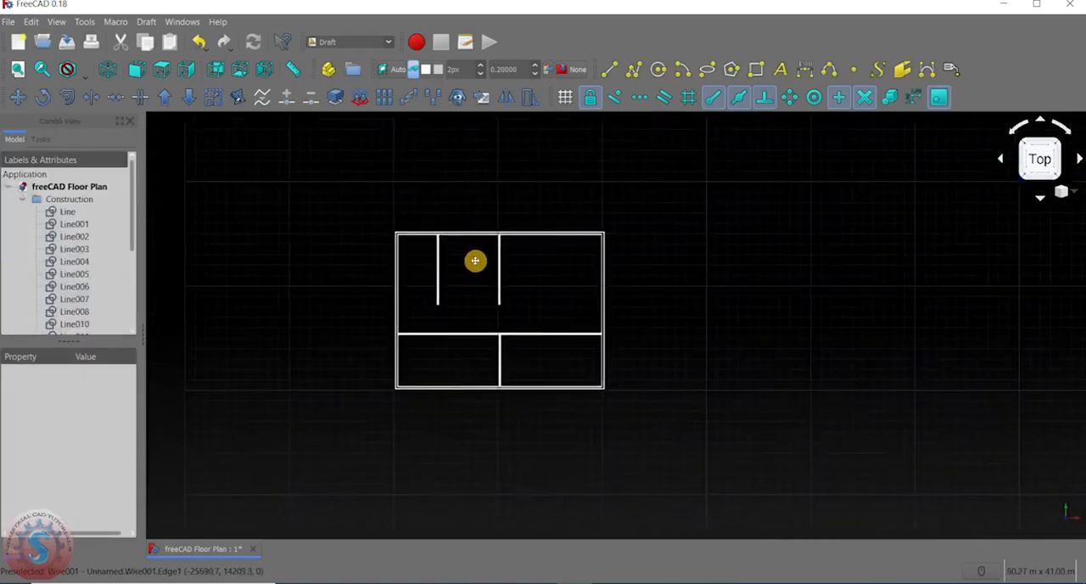
scroll(492, 254, up, 3)
scroll(500, 221, up, 3)
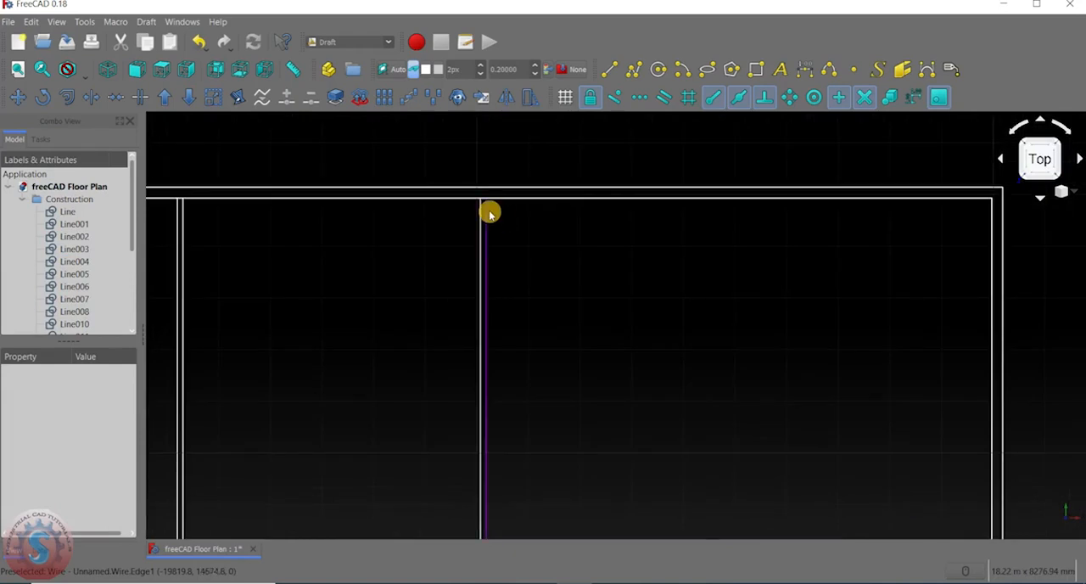
Move the original upper partition, without copying, from its upper left end about 4.7 m right to just below the top inner wall line.
click(484, 218)
ctrl+click(482, 220)
scroll(520, 252, down, 4)
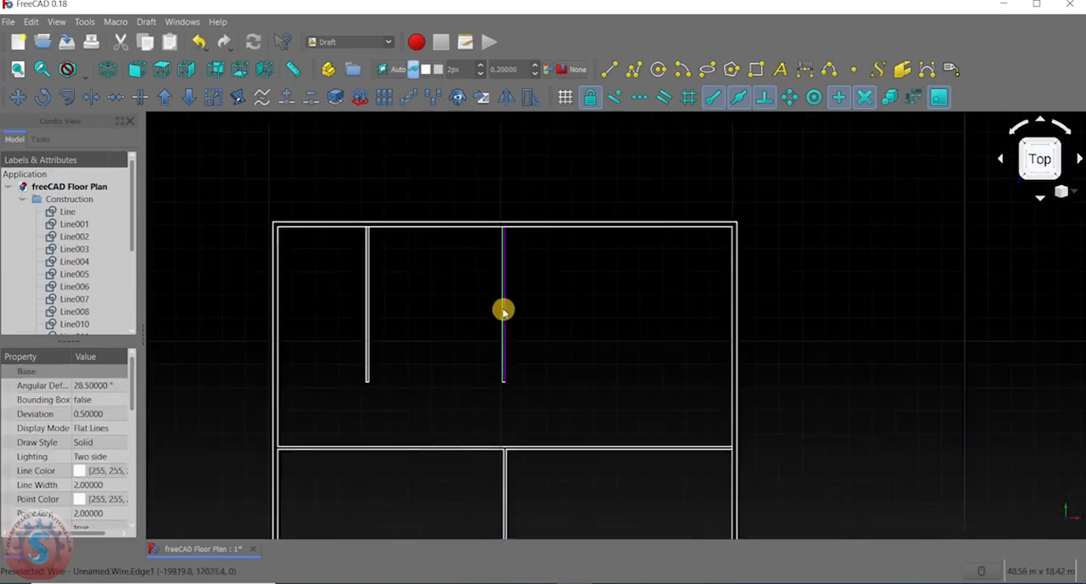
scroll(503, 310, up, 4)
scroll(509, 465, up, 3)
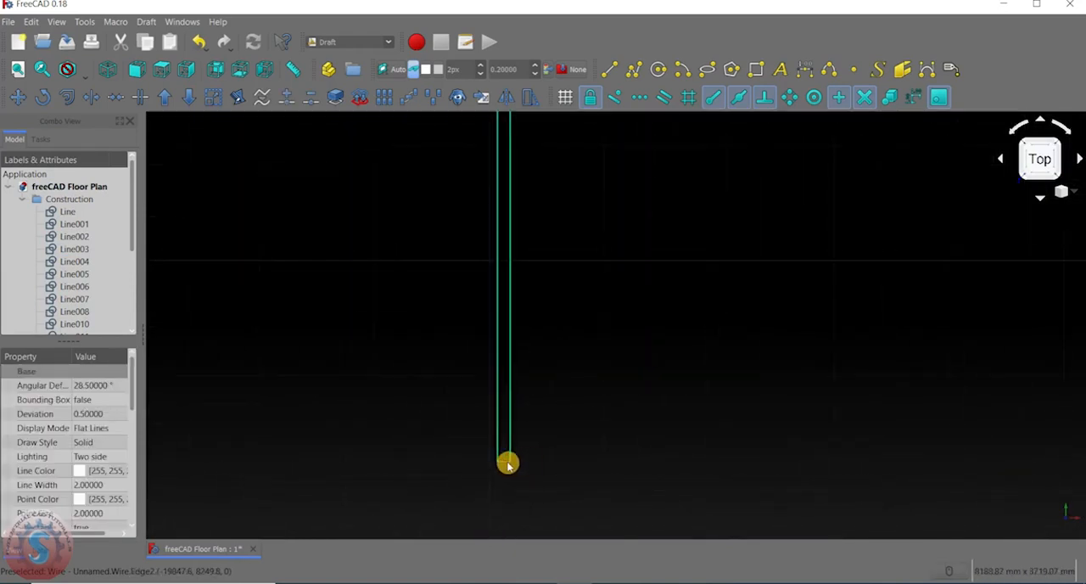
scroll(507, 460, down, 5)
scroll(551, 305, up, 3)
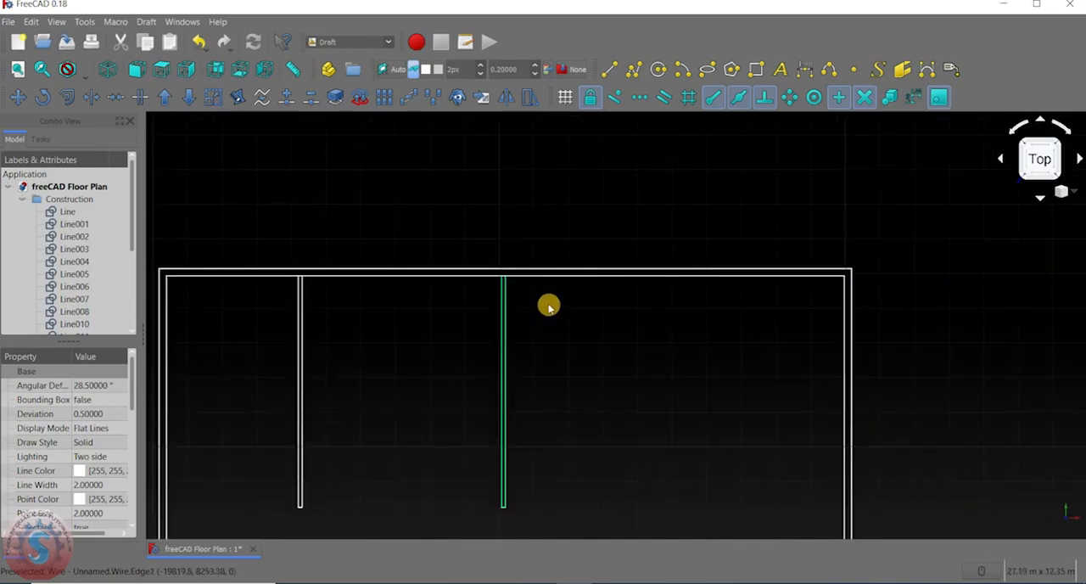
click(18, 96)
scroll(504, 280, up, 3)
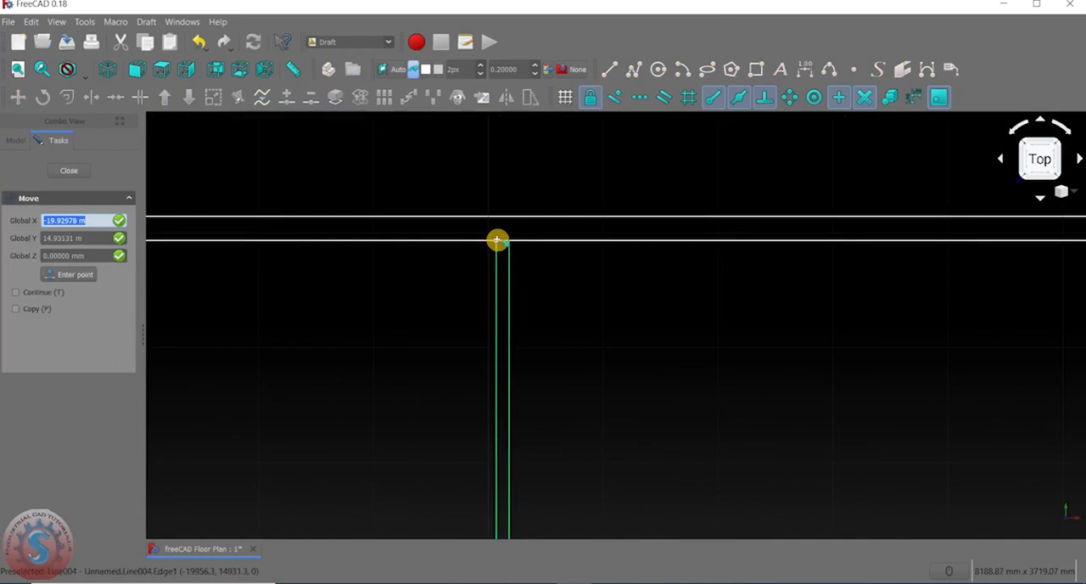
click(497, 240)
scroll(497, 240, down, 3)
scroll(640, 242, up, 3)
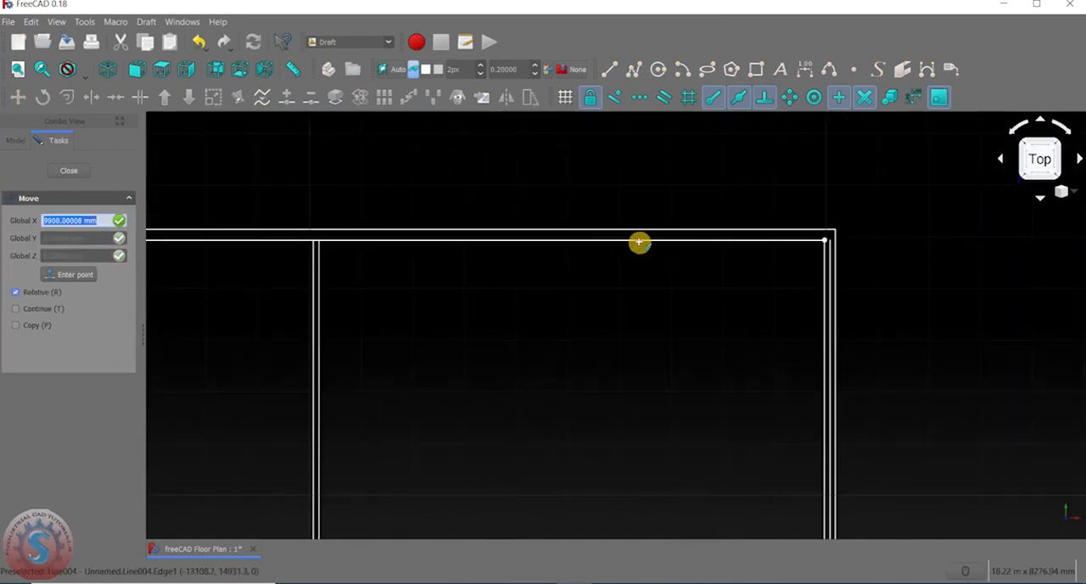
scroll(577, 244, up, 2)
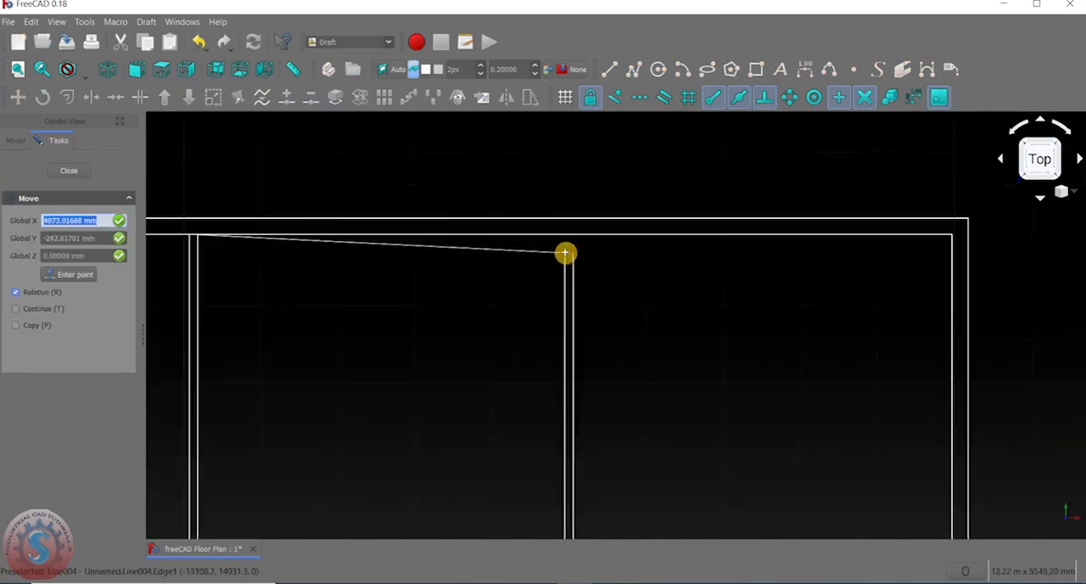
click(552, 244)
scroll(585, 280, down, 5)
scroll(584, 303, up, 3)
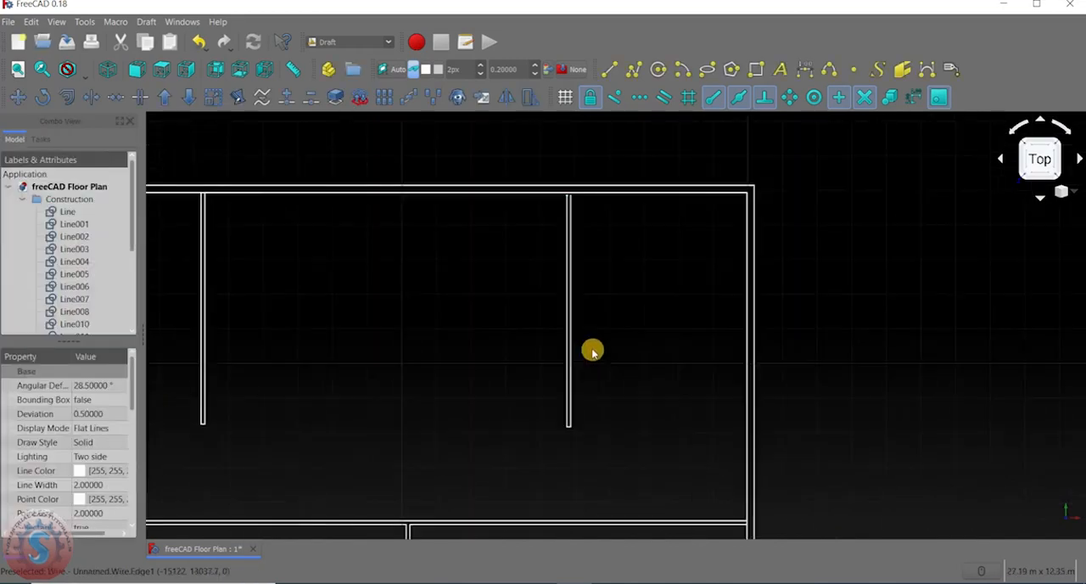
Move the right upper partition straight up from its upper left end onto the top inner wall line.
click(572, 402)
scroll(574, 407, up, 3)
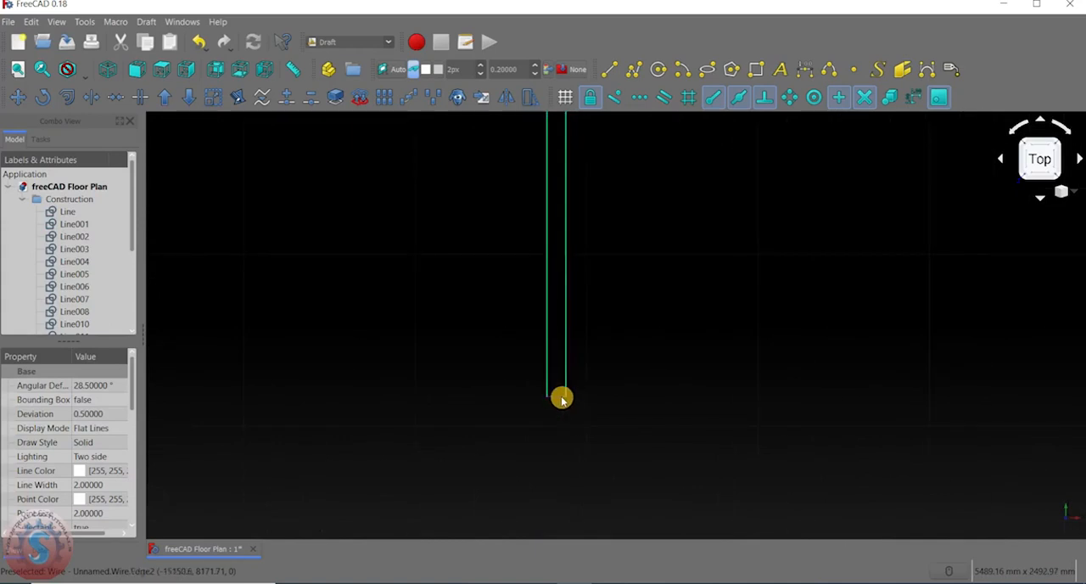
scroll(609, 327, down, 3)
scroll(571, 322, up, 4)
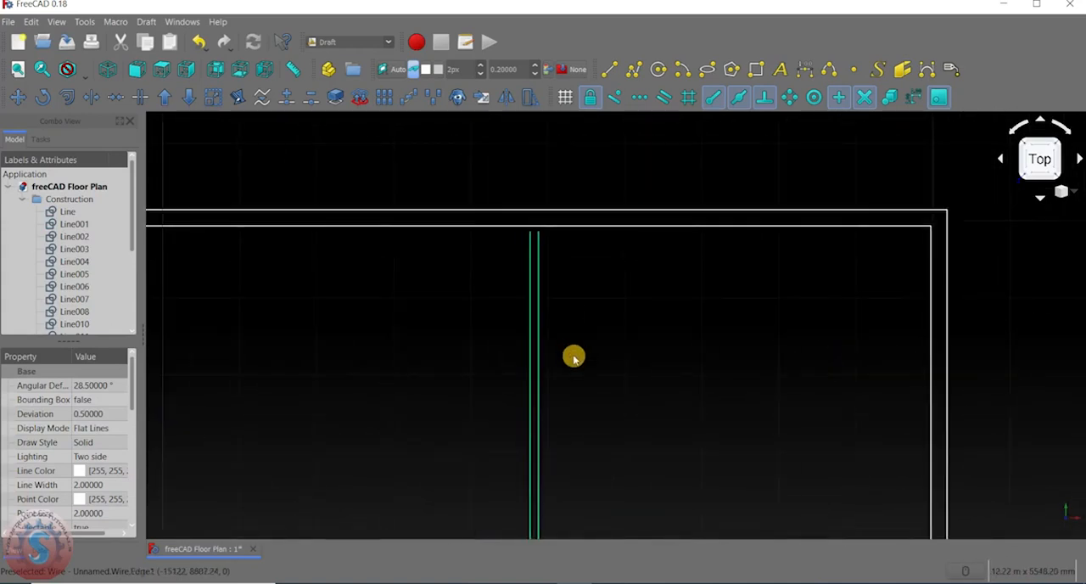
click(17, 96)
scroll(504, 221, up, 3)
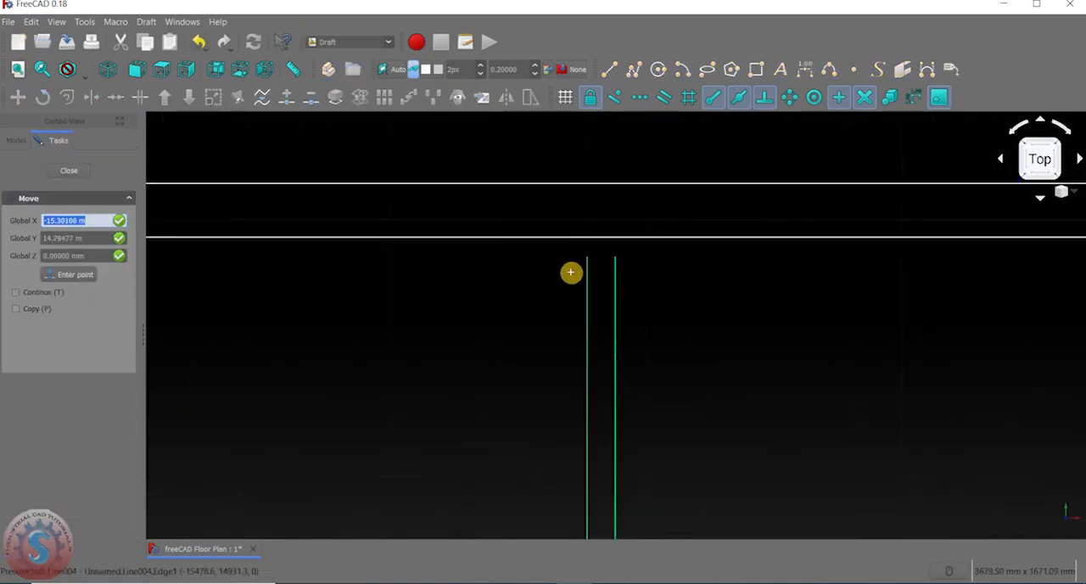
click(586, 258)
click(588, 237)
scroll(534, 275, down, 2)
scroll(501, 294, down, 9)
Review the floor plan, examining both upper partitions and the two lower rooms.
click(485, 314)
middle_drag(482, 317, 665, 270)
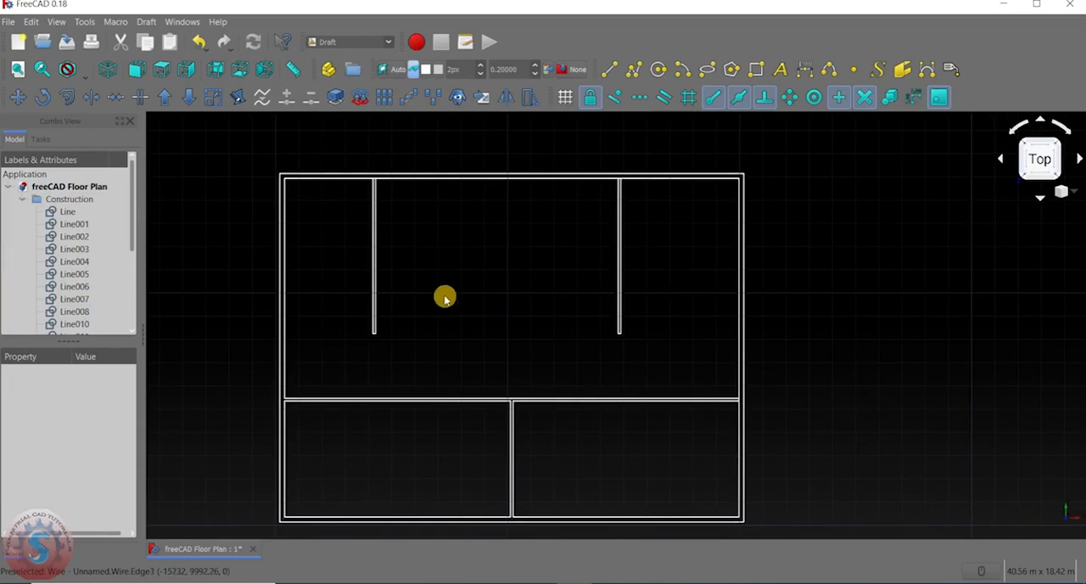
middle_drag(475, 292, 564, 282)
middle_drag(694, 313, 670, 313)
scroll(536, 339, up, 2)
scroll(534, 335, down, 2)
middle_drag(531, 316, 517, 216)
middle_drag(558, 249, 513, 324)
scroll(514, 452, up, 4)
middle_drag(502, 398, 539, 230)
scroll(344, 280, down, 4)
middle_drag(359, 294, 414, 286)
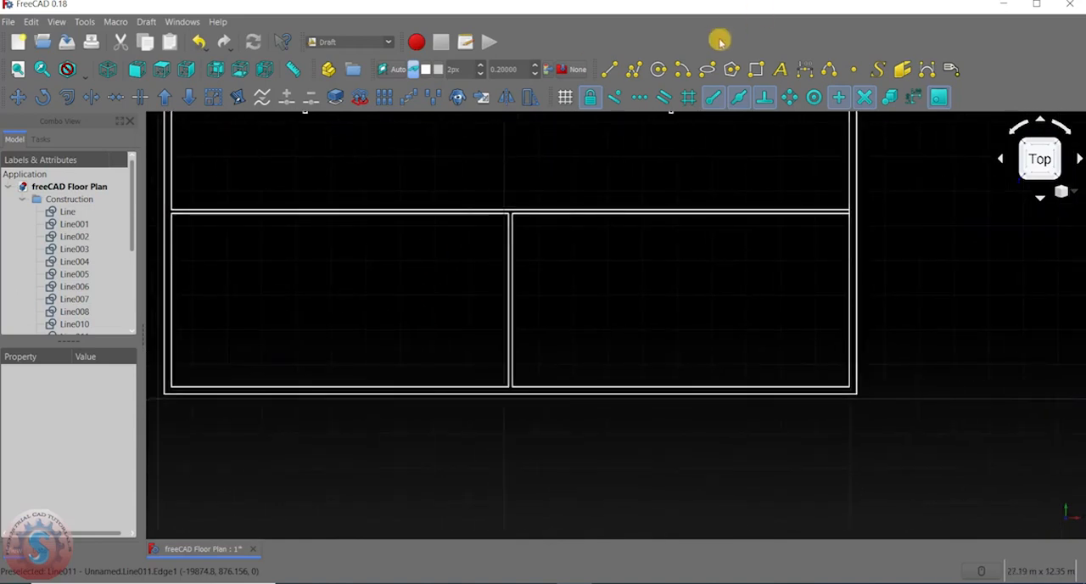
Draw a trial line about 3 m long leftward from the midpoint of the lower central partition's left face, and delete it.
click(607, 71)
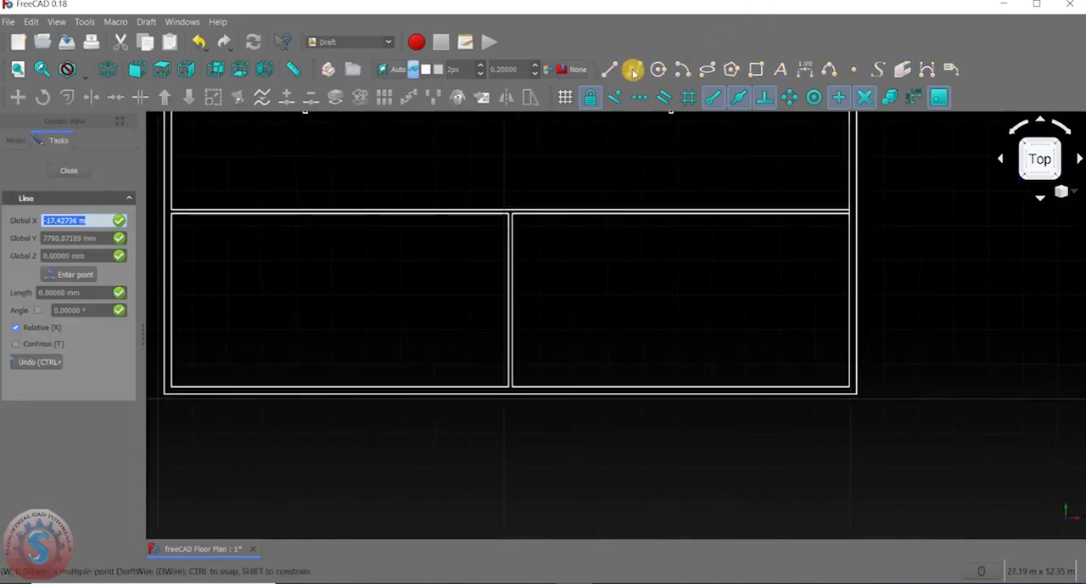
click(63, 174)
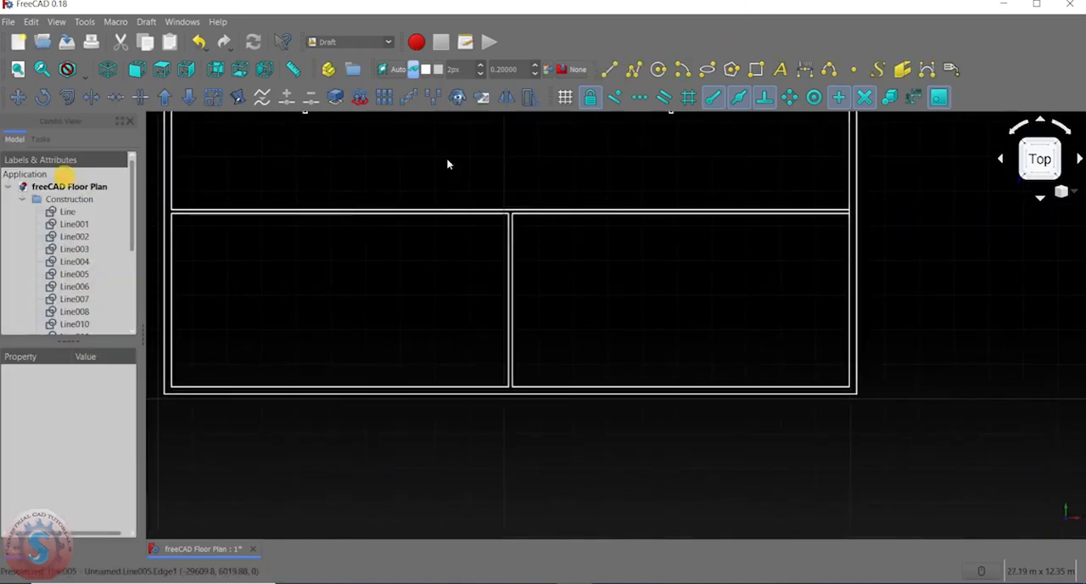
click(607, 71)
scroll(585, 250, up, 4)
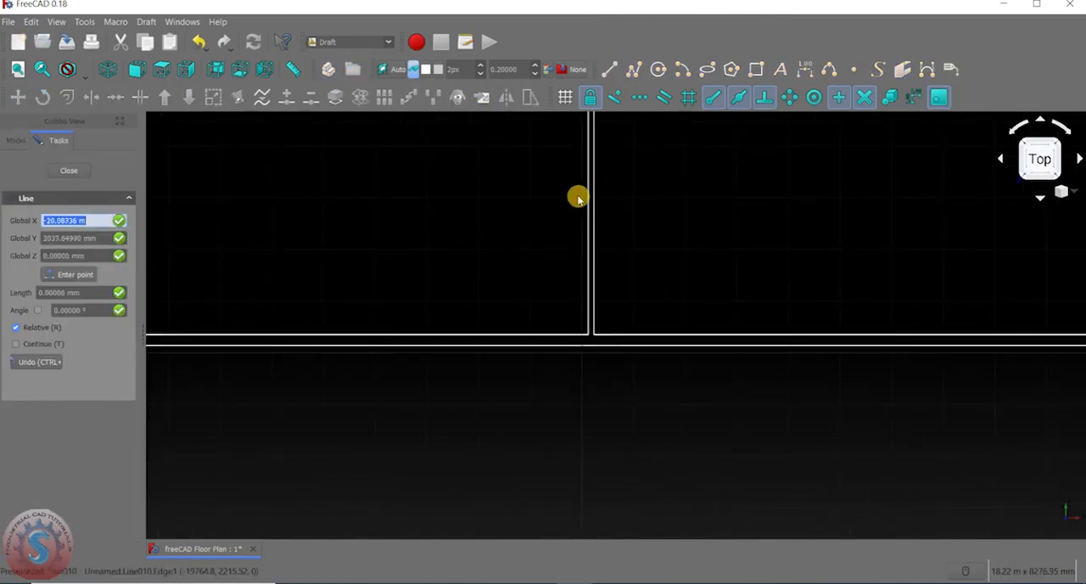
scroll(577, 266, down, 5)
scroll(577, 273, up, 6)
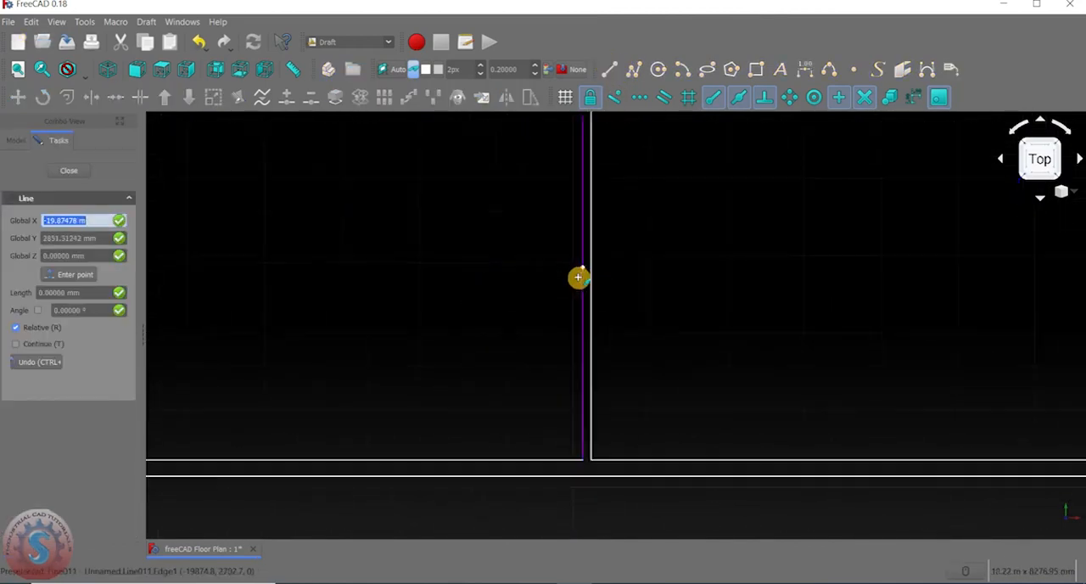
scroll(585, 264, down, 5)
click(586, 266)
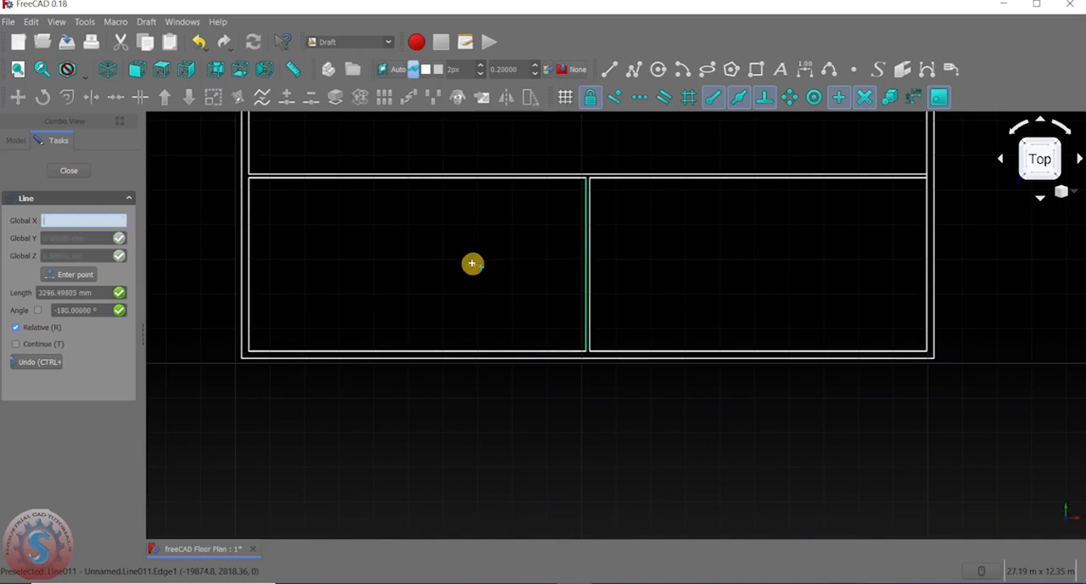
text(-300)
key(Return)
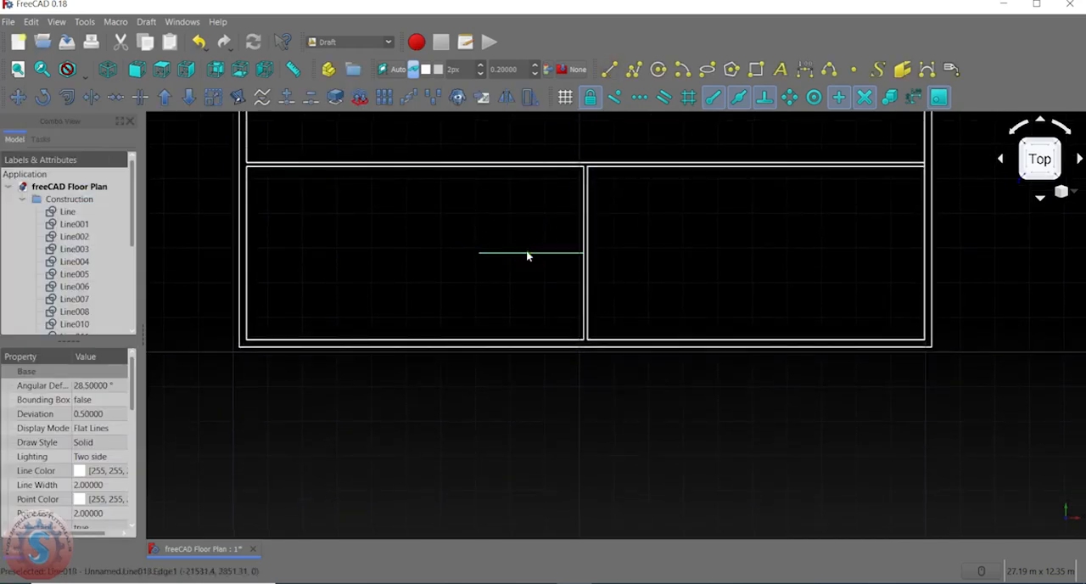
key(Delete)
Draw a two-point DWire about 3 m long leftward from the midpoint of the lower central partition's left face.
click(633, 69)
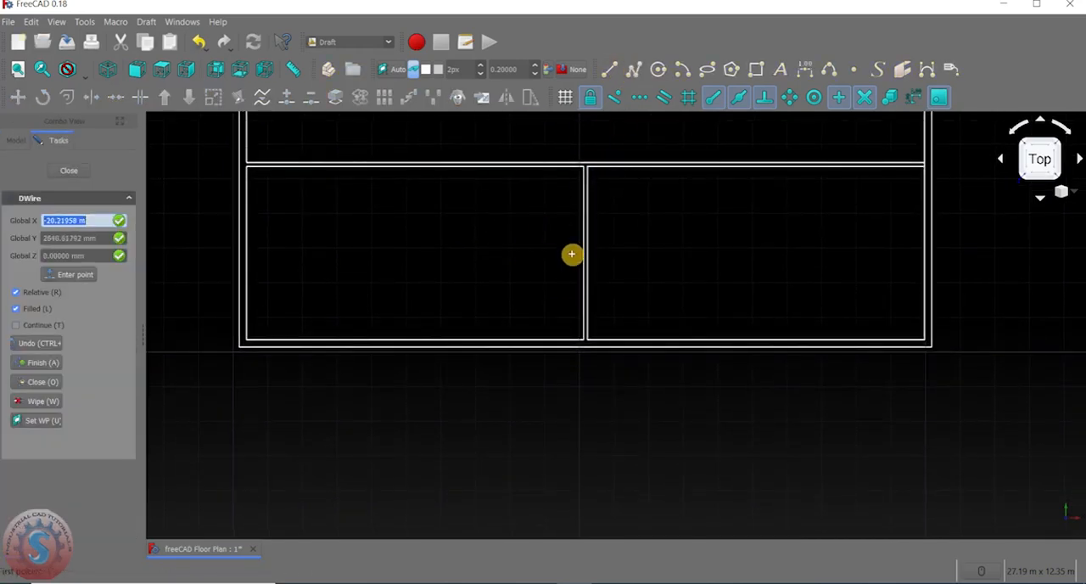
click(583, 254)
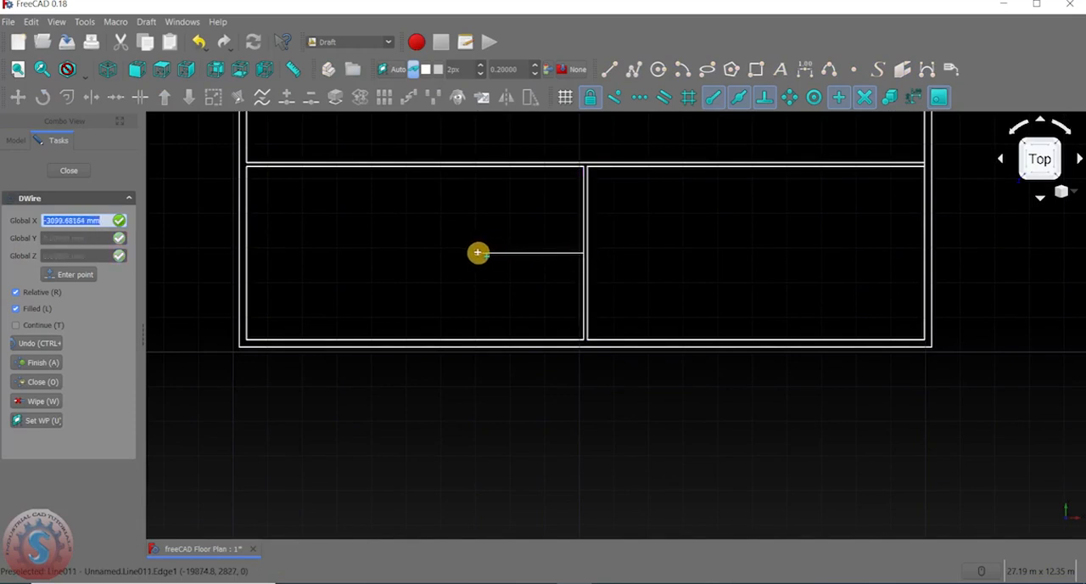
double_click(478, 252)
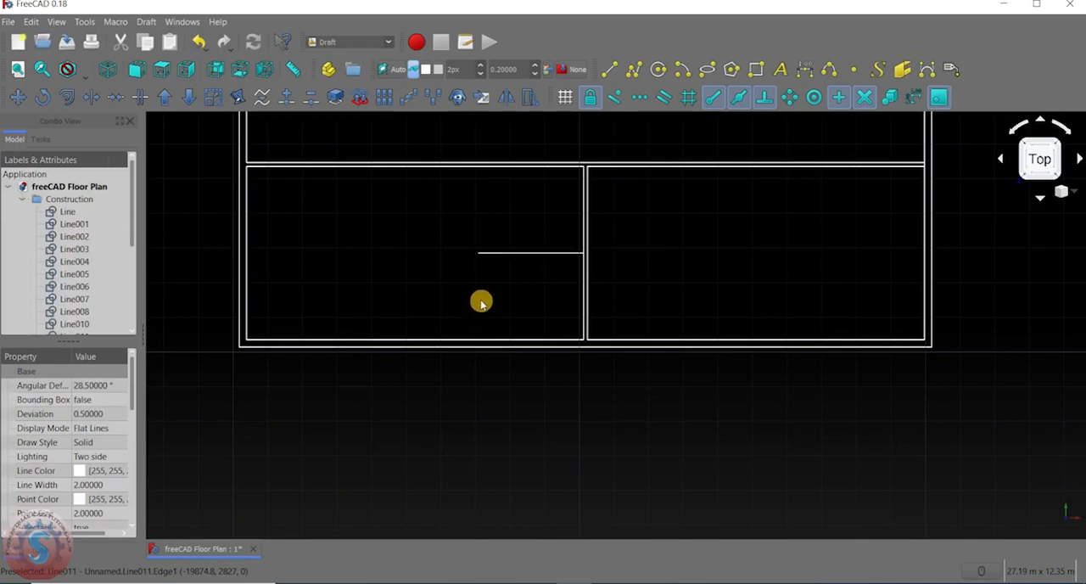
Start a second DWire at the horizontal line's left end, running about 1.7 m down and 110 mm right.
click(634, 70)
scroll(477, 263, up, 3)
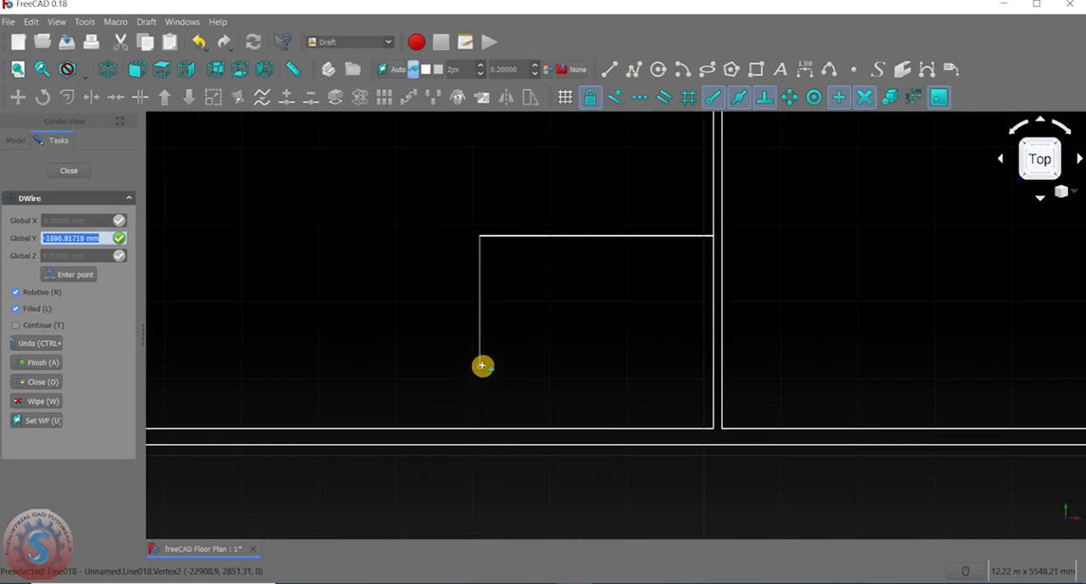
click(482, 365)
scroll(489, 366, up, 4)
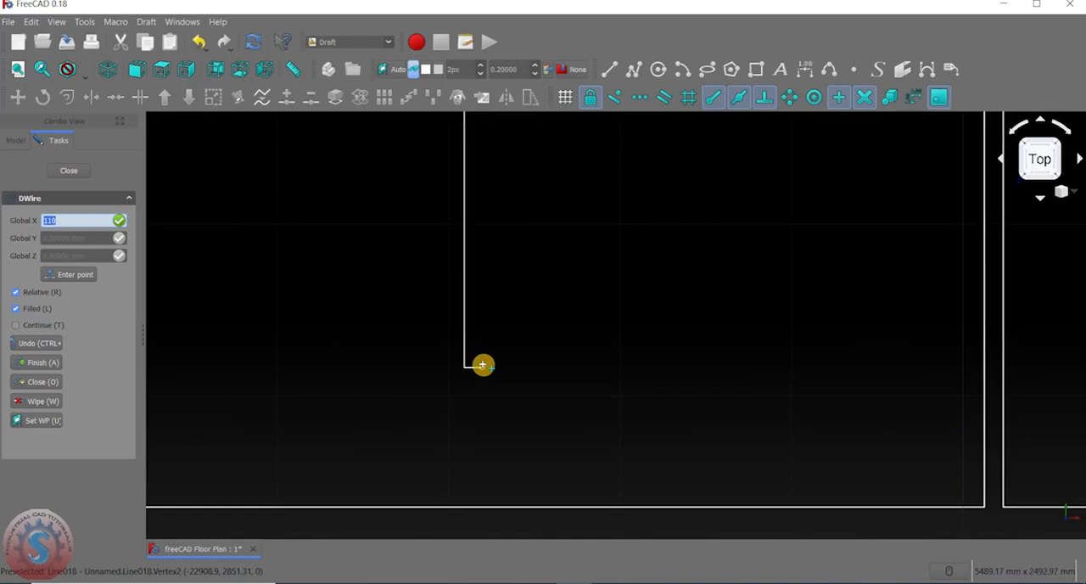
scroll(486, 233, down, 3)
scroll(475, 208, up, 5)
Continue the DWire up about 1.6 m and right to the lower central partition, completing the L-shaped partition.
key(y)
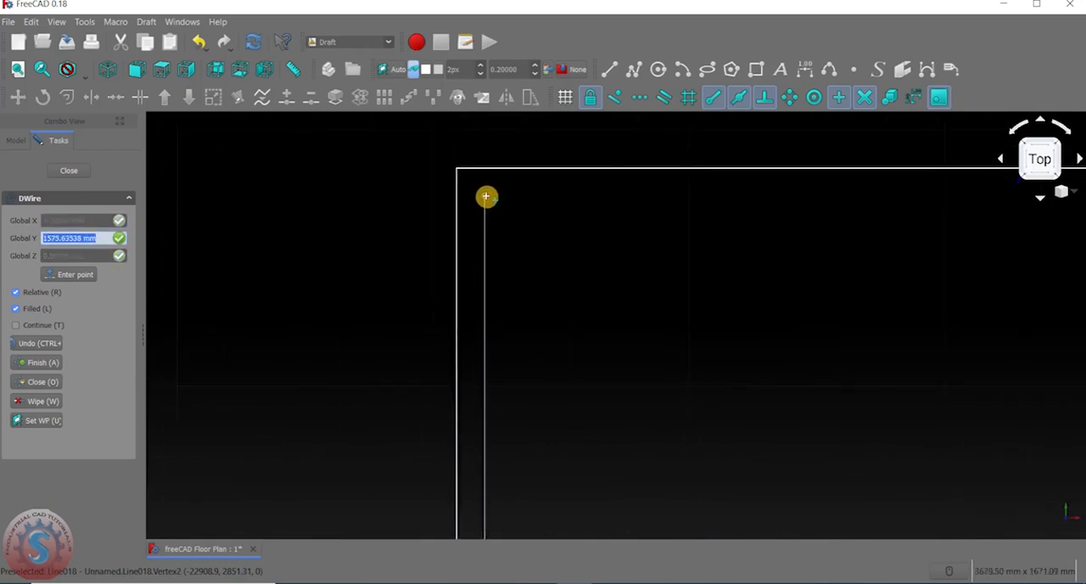
scroll(487, 196, down, 3)
click(486, 197)
key(x)
click(823, 194)
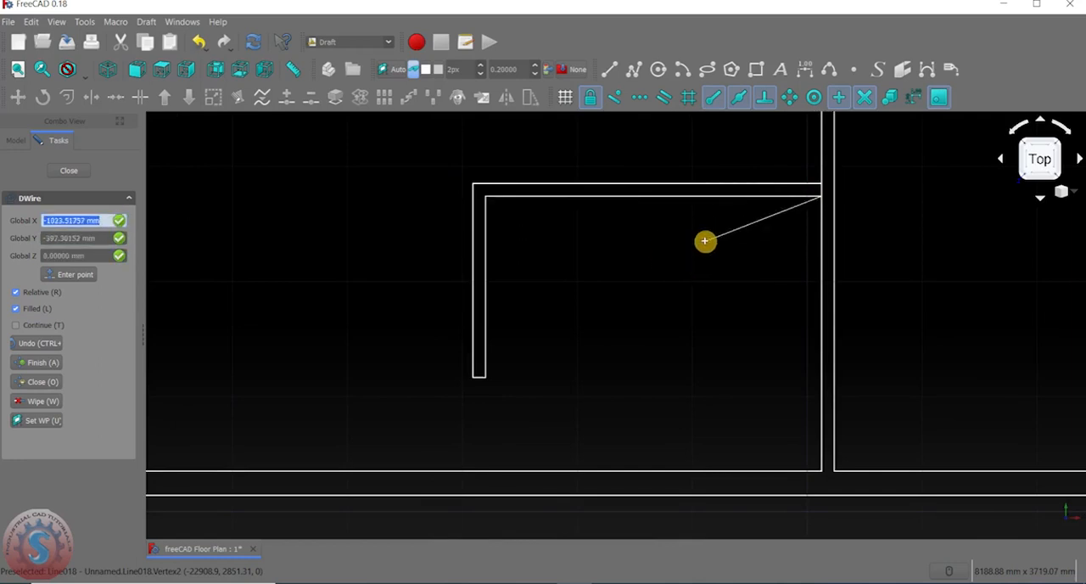
key(Escape)
scroll(645, 272, down, 5)
scroll(575, 274, up, 4)
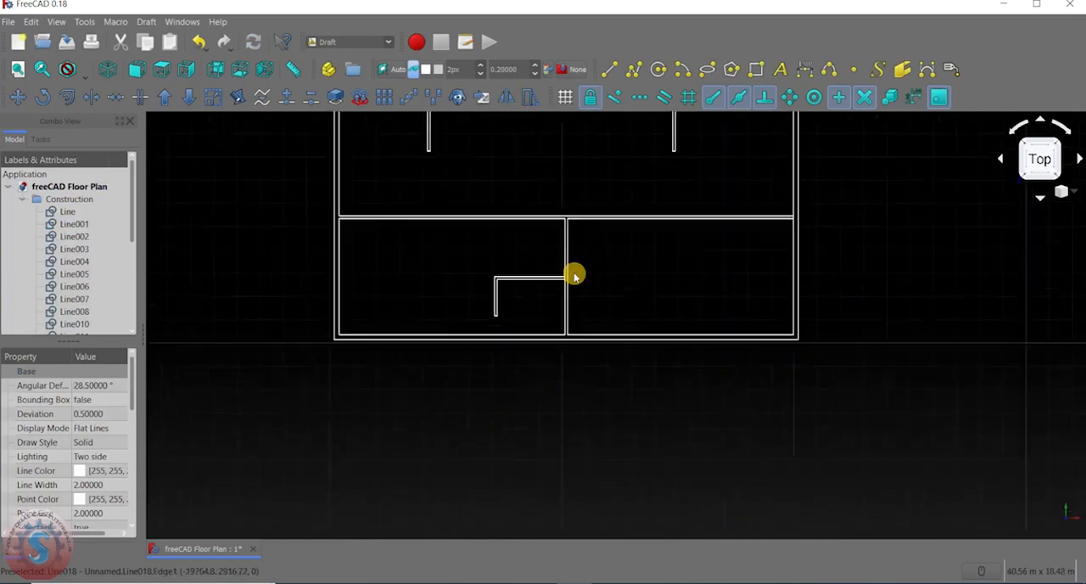
Mirror the L-shaped partition into the lower right room across a vertical axis just right of the central partition, from the bottom outer to the top wall line.
scroll(553, 335, down, 5)
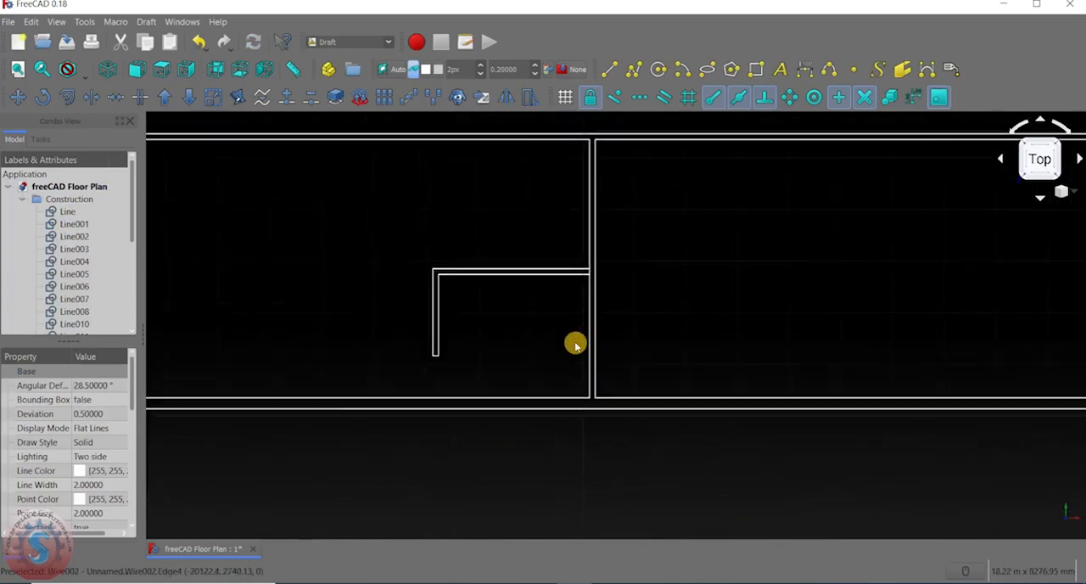
scroll(513, 295, up, 1)
scroll(531, 281, up, 3)
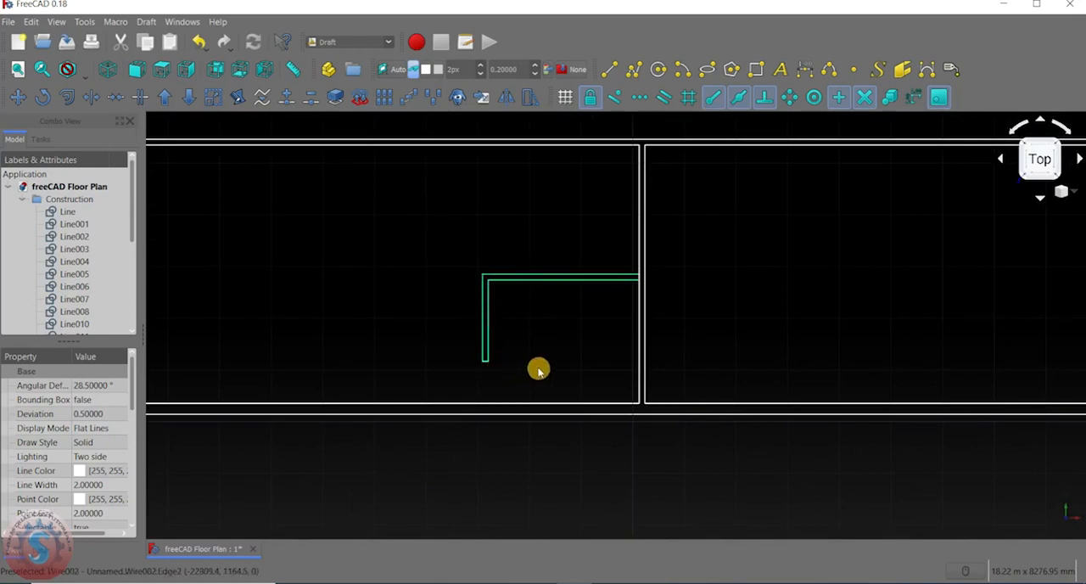
middle_drag(537, 368, 509, 352)
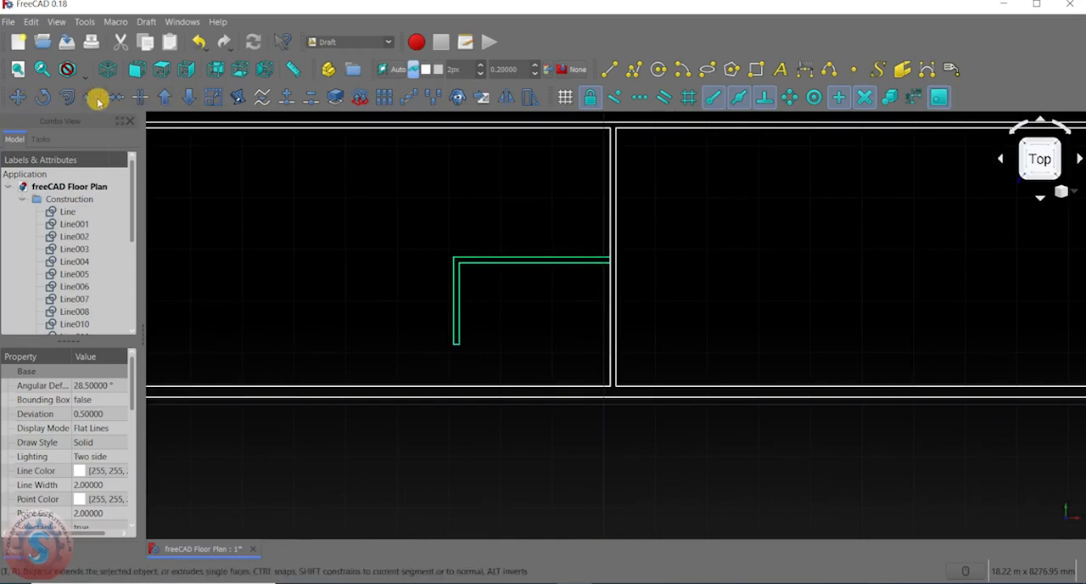
click(513, 95)
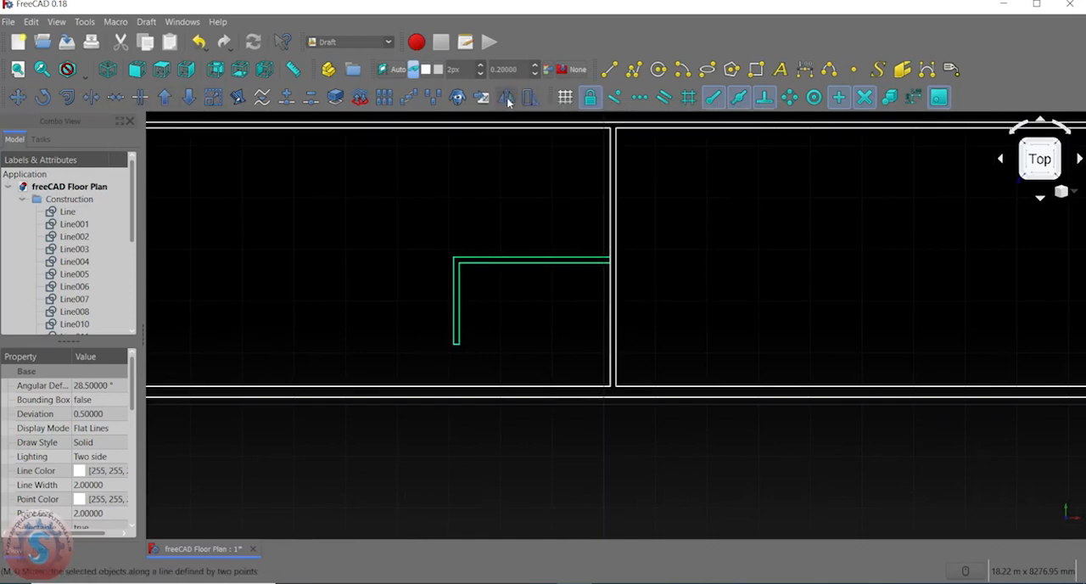
scroll(610, 404, up, 3)
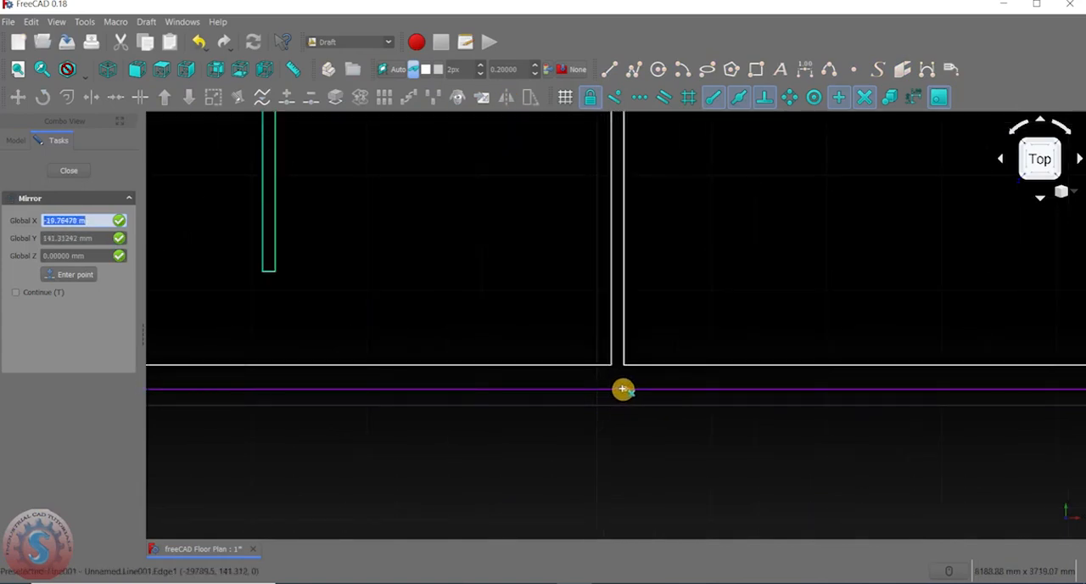
scroll(625, 389, down, 2)
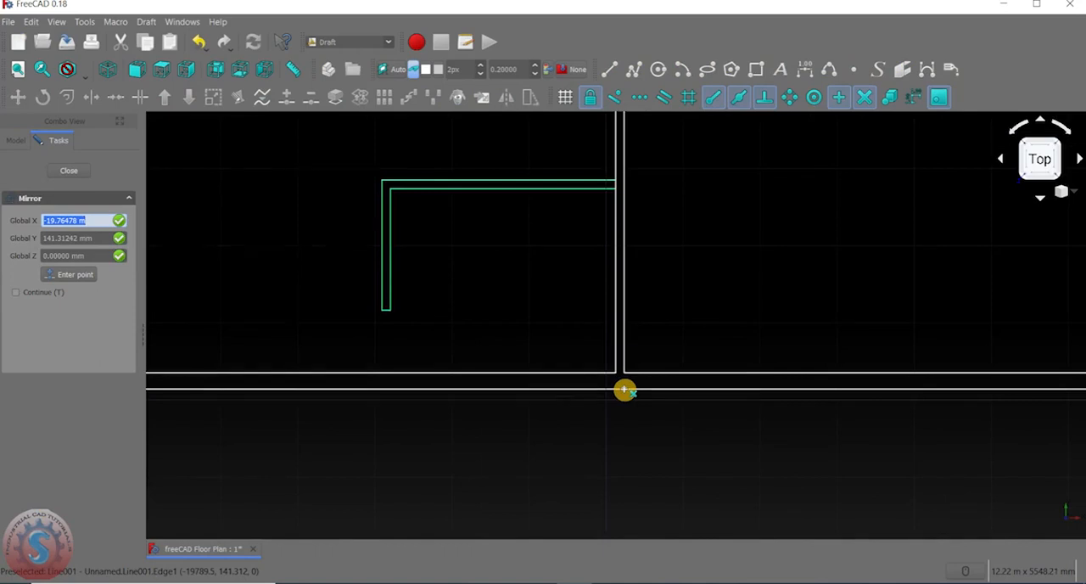
scroll(625, 389, down, 2)
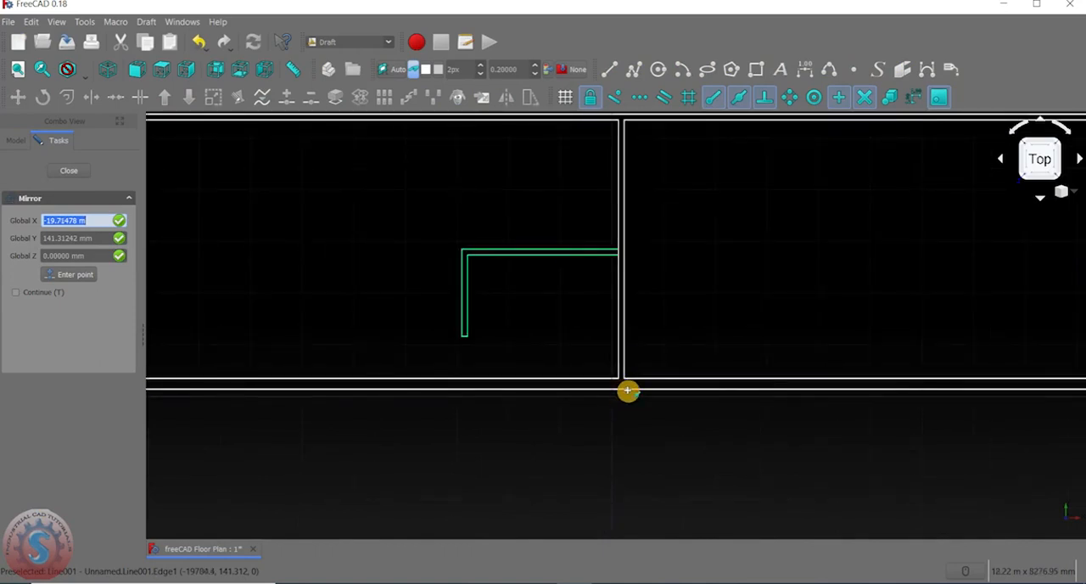
click(628, 390)
scroll(626, 386, down, 5)
scroll(625, 285, up, 5)
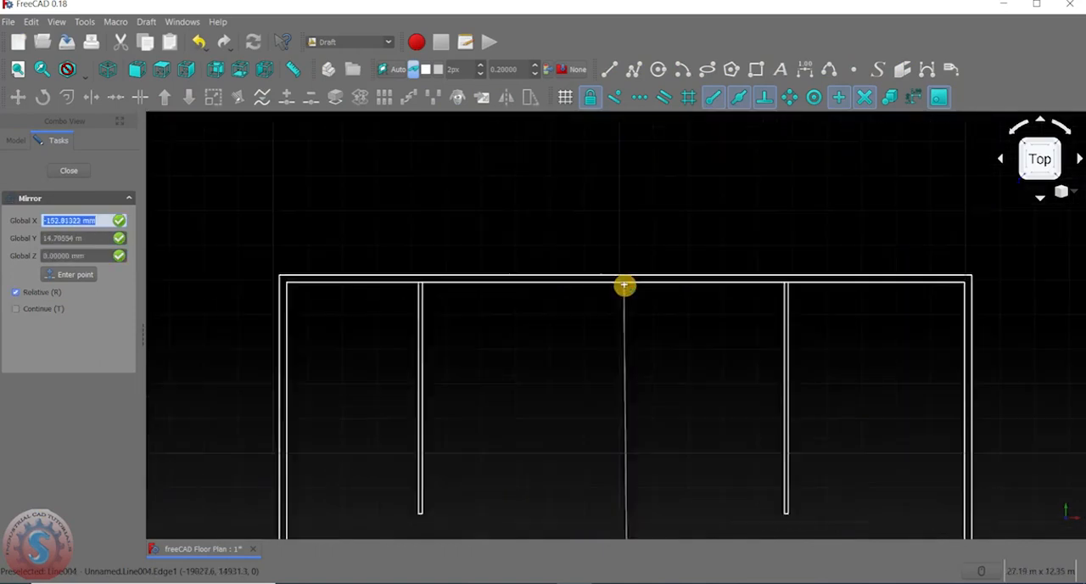
key(y)
click(629, 284)
scroll(619, 359, down, 4)
scroll(623, 409, up, 4)
scroll(599, 358, up, 3)
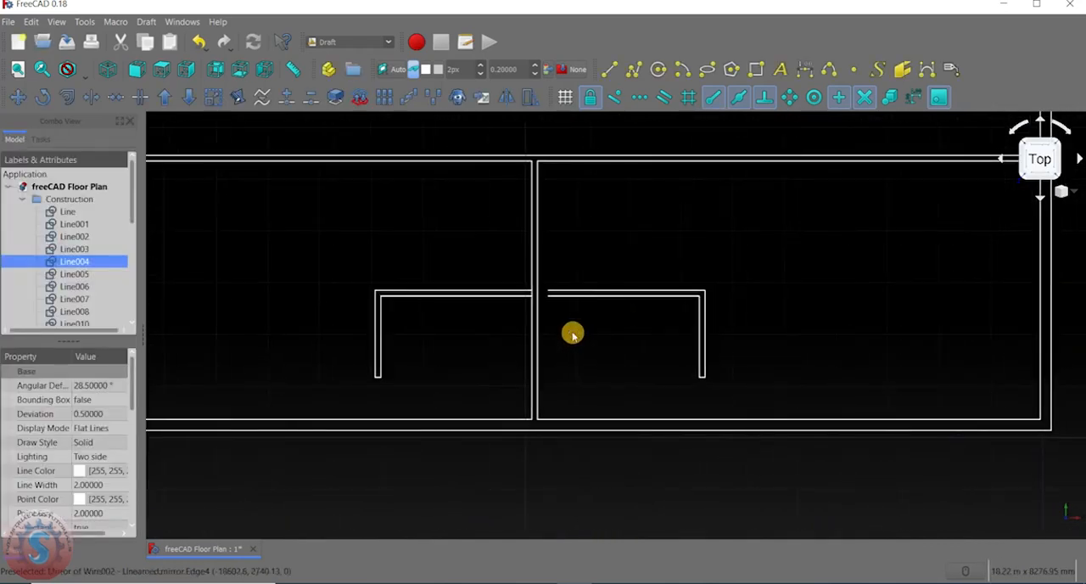
Move the mirrored L-shaped partition left from its upper inner endpoint until it meets the lower central partition's right face.
click(704, 364)
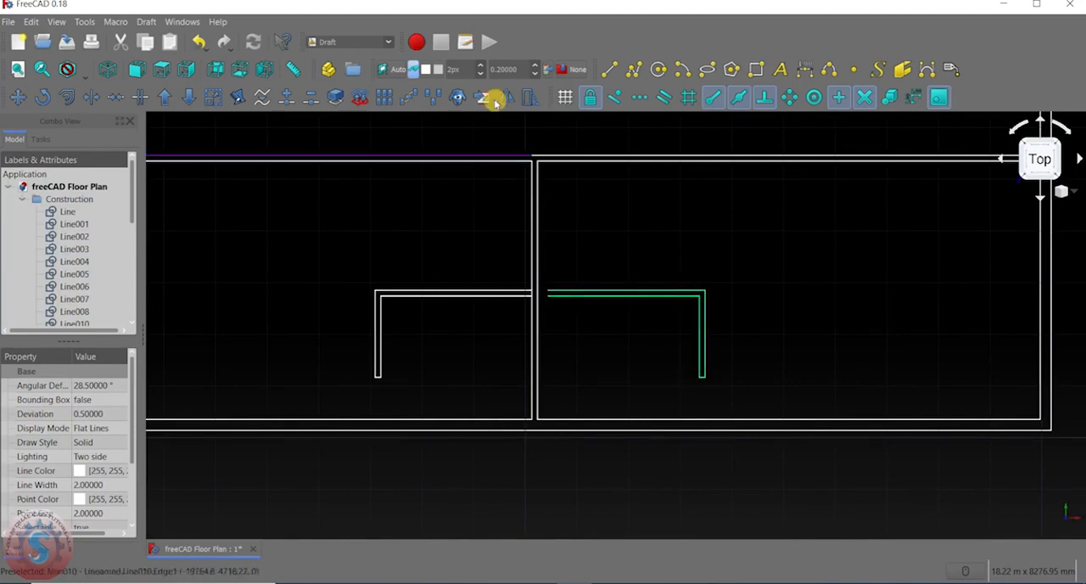
click(17, 96)
scroll(649, 316, up, 4)
click(425, 263)
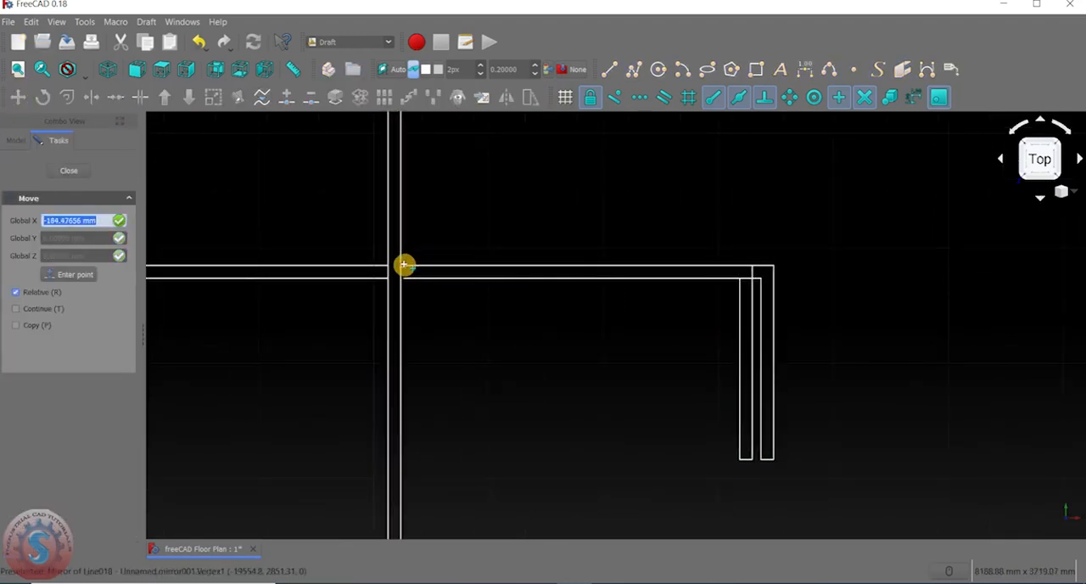
scroll(403, 264, up, 4)
scroll(403, 268, up, 5)
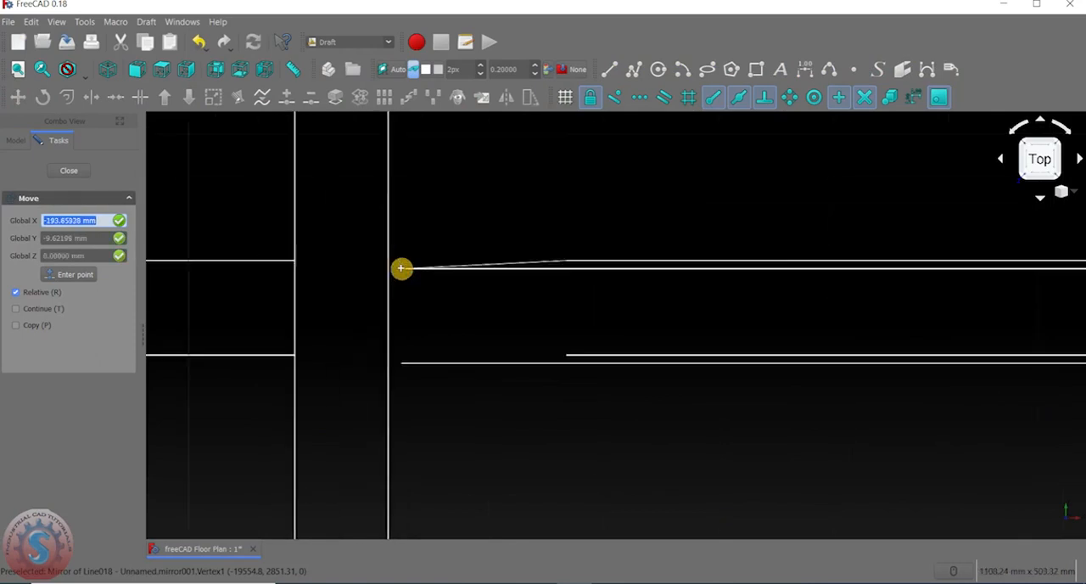
click(388, 260)
scroll(599, 269, down, 8)
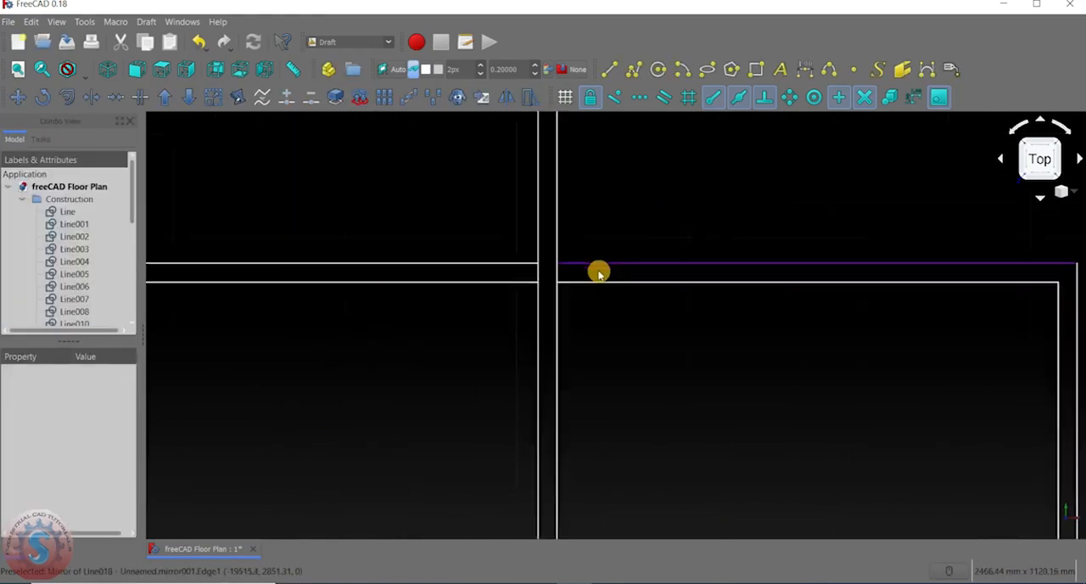
Examine the whole floor plan, checking the outer walls, the upper partitions and both L-shaped partitions in the lower rooms.
scroll(615, 347, down, 5)
scroll(611, 303, up, 5)
middle_drag(616, 261, 579, 250)
scroll(623, 247, up, 2)
scroll(613, 223, down, 4)
scroll(613, 219, up, 4)
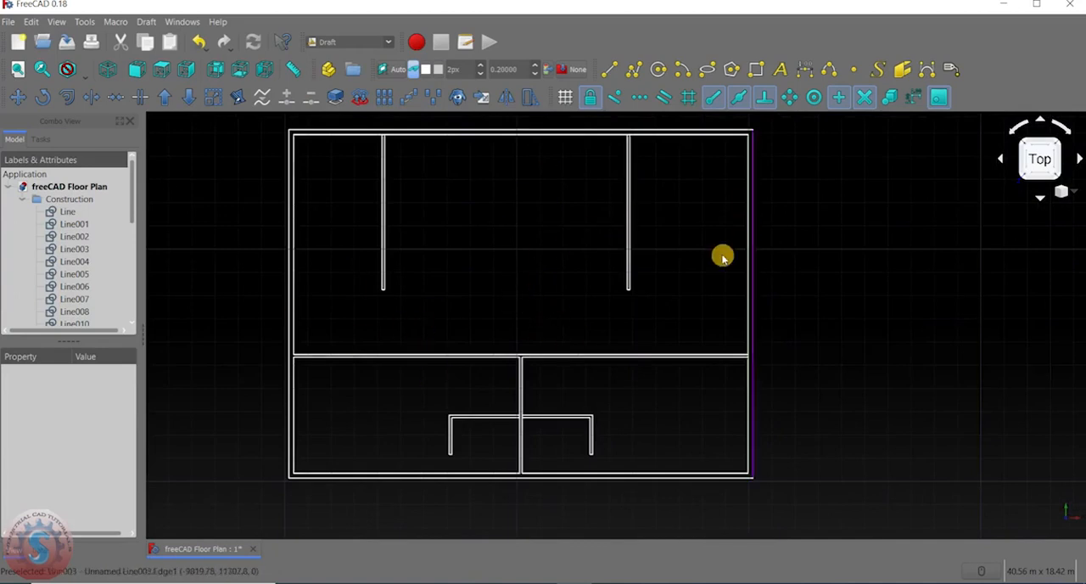
scroll(538, 288, down, 2)
middle_drag(591, 228, 573, 288)
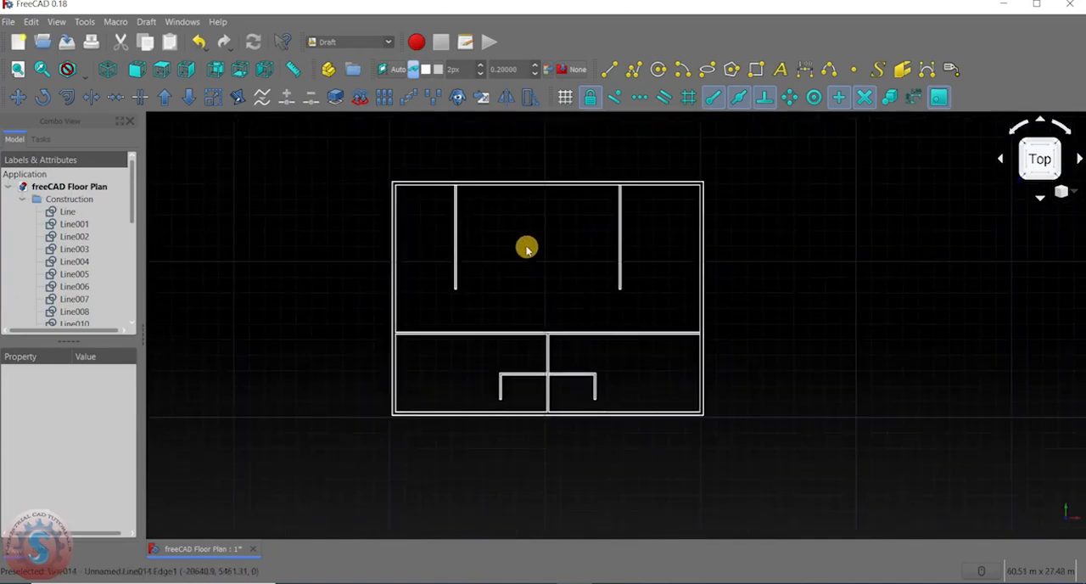
scroll(585, 320, up, 4)
scroll(582, 291, down, 4)
scroll(565, 342, up, 2)
middle_drag(567, 290, 583, 261)
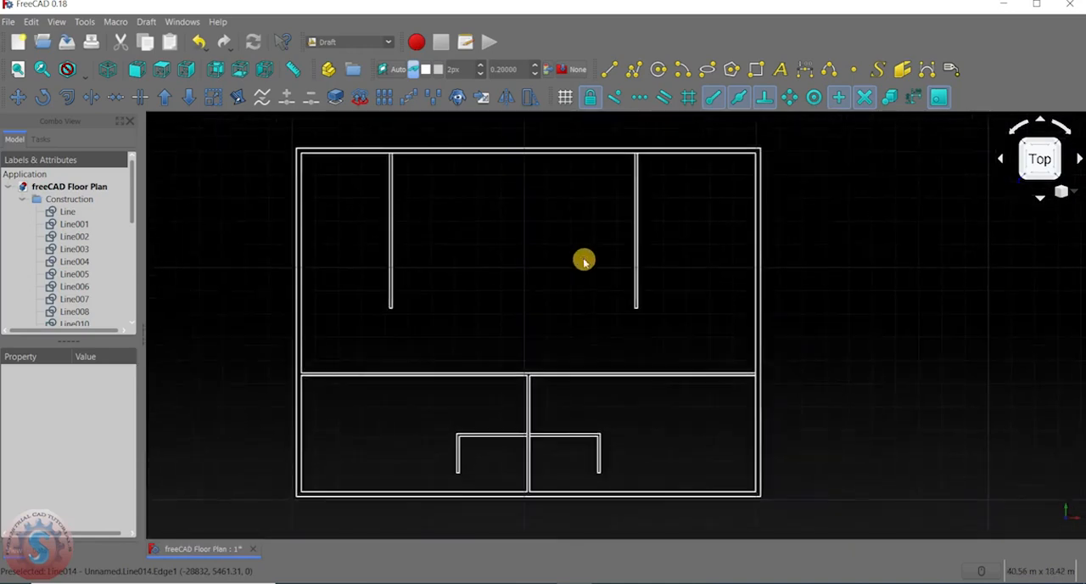
middle_drag(454, 357, 500, 291)
middle_drag(716, 301, 680, 382)
scroll(577, 252, down, 2)
scroll(568, 278, up, 2)
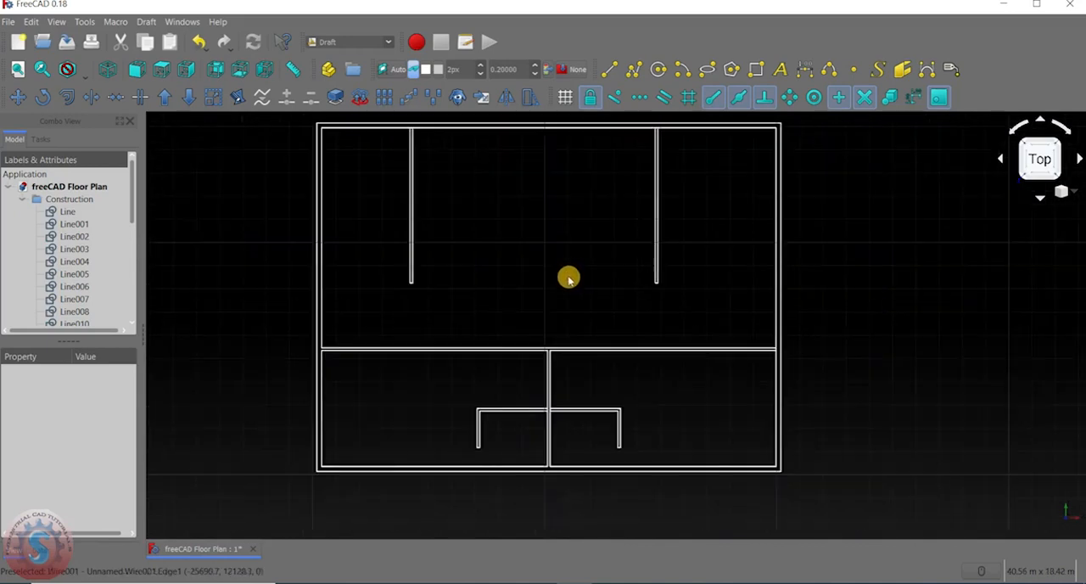
scroll(624, 395, down, 2)
scroll(626, 391, up, 2)
middle_drag(626, 390, 576, 435)
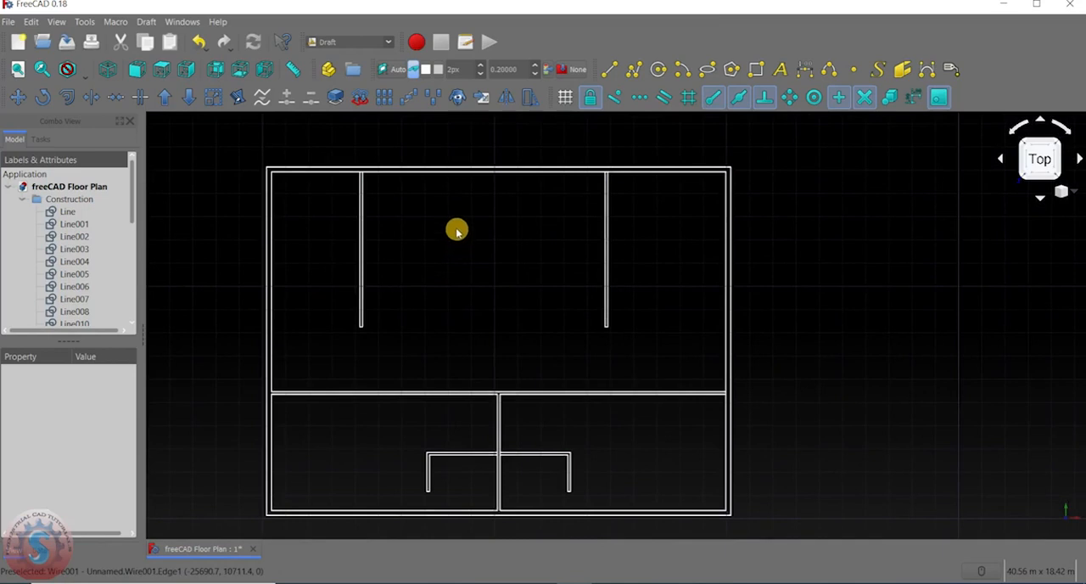
mouse_move(479, 261)
middle_down()
mouse_move(471, 220)
mouse_move(466, 248)
middle_up()
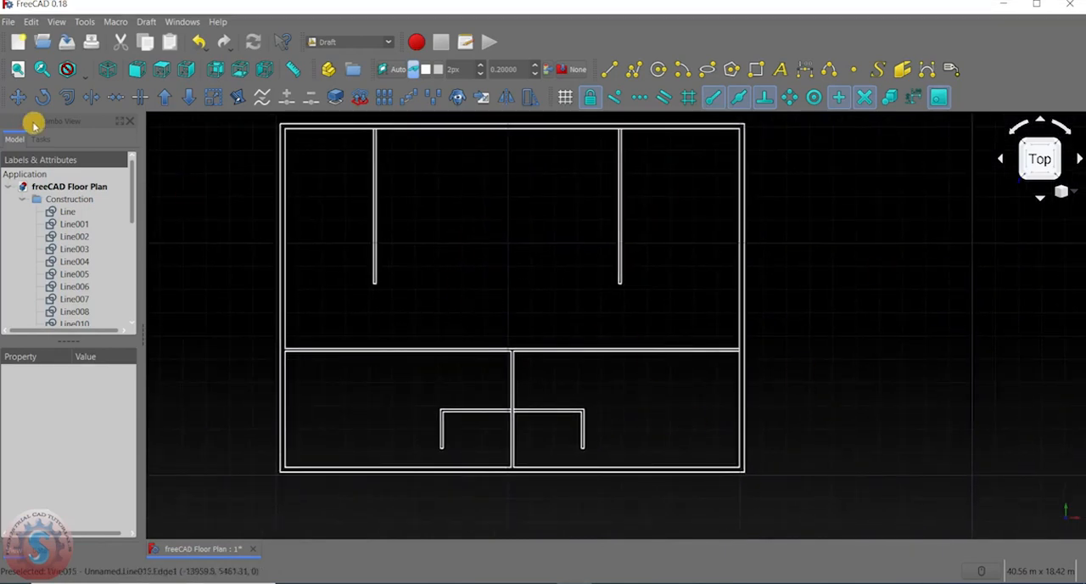
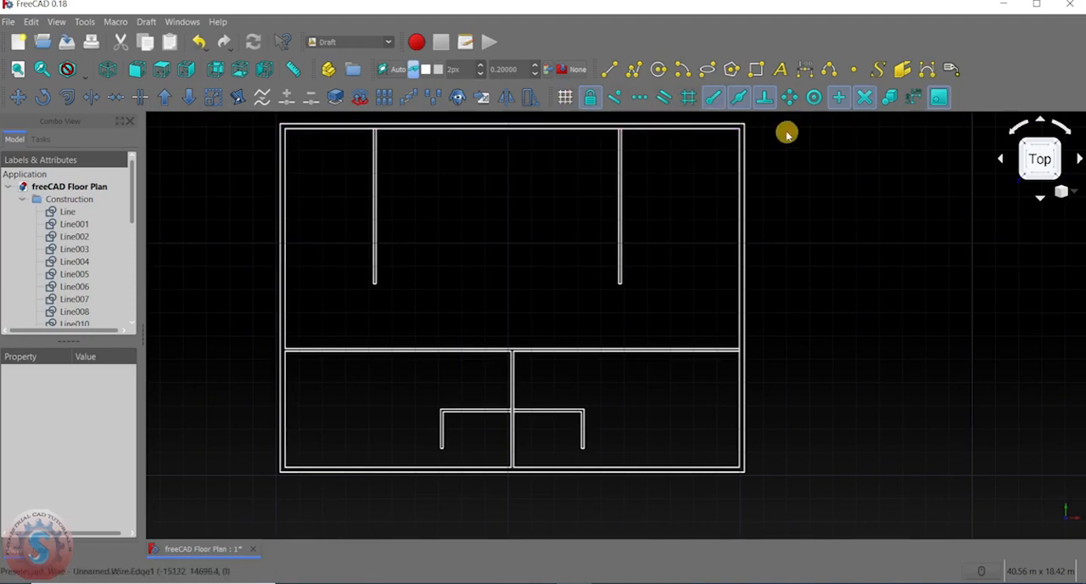
Examine the wall junctions across the floor plan, covering both L-shaped partitions, the upper partitions and the right outer wall.
middle_drag(501, 288, 544, 255)
scroll(587, 298, down, 6)
scroll(586, 298, up, 4)
scroll(548, 247, up, 3)
scroll(548, 246, down, 3)
scroll(552, 280, up, 4)
middle_drag(555, 314, 504, 174)
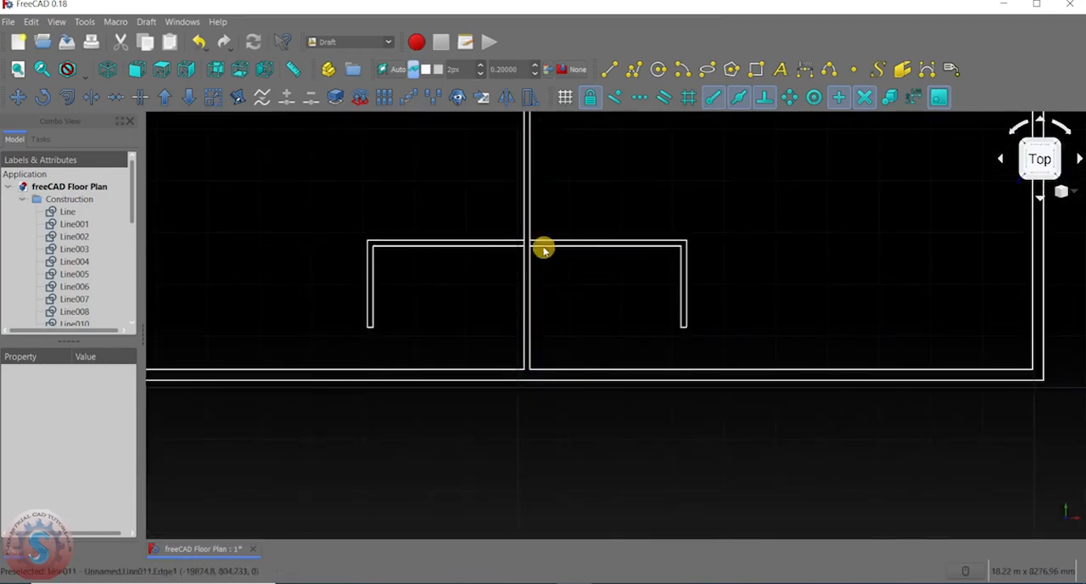
scroll(540, 332, down, 6)
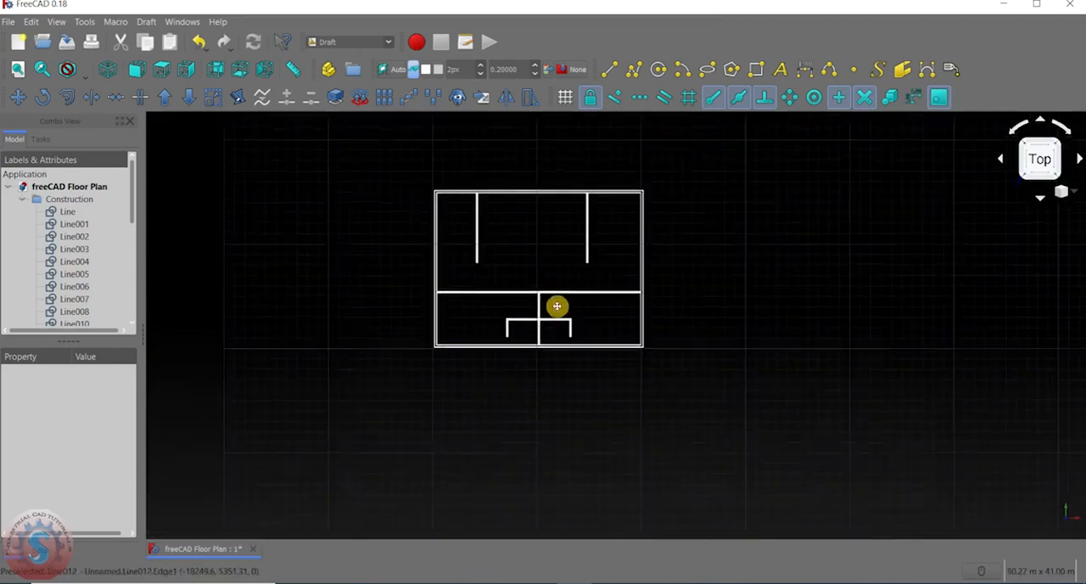
scroll(555, 308, up, 2)
scroll(453, 318, up, 2)
middle_drag(483, 376, 461, 385)
scroll(548, 424, up, 6)
scroll(523, 357, down, 8)
scroll(708, 197, up, 6)
middle_drag(640, 284, 631, 455)
scroll(576, 243, up, 4)
scroll(317, 302, down, 8)
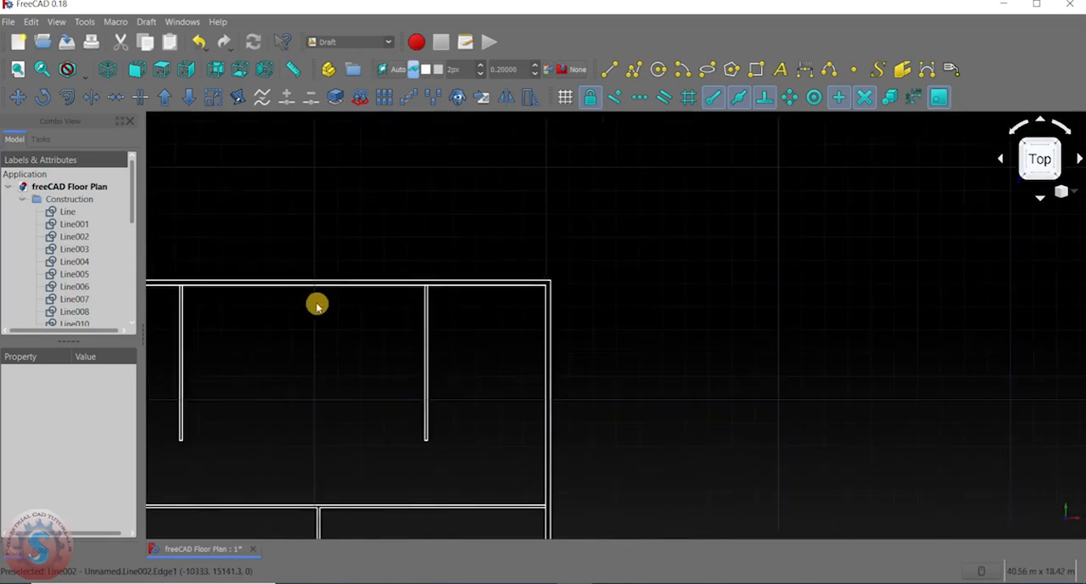
scroll(473, 175, up, 5)
middle_drag(462, 276, 455, 336)
middle_drag(575, 412, 521, 342)
middle_drag(609, 348, 577, 370)
scroll(514, 291, up, 4)
scroll(510, 294, up, 3)
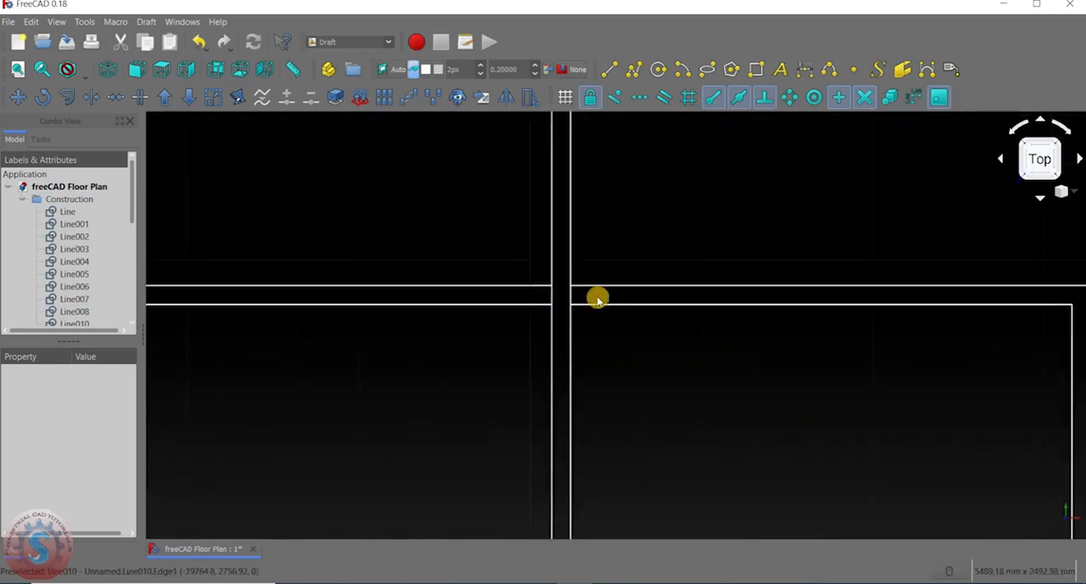
Trim the lower central partition's left face back to the upper line of the left L-shaped partition.
click(90, 103)
scroll(594, 316, up, 4)
middle_drag(448, 267, 640, 350)
scroll(687, 346, down, 2)
scroll(658, 350, up, 2)
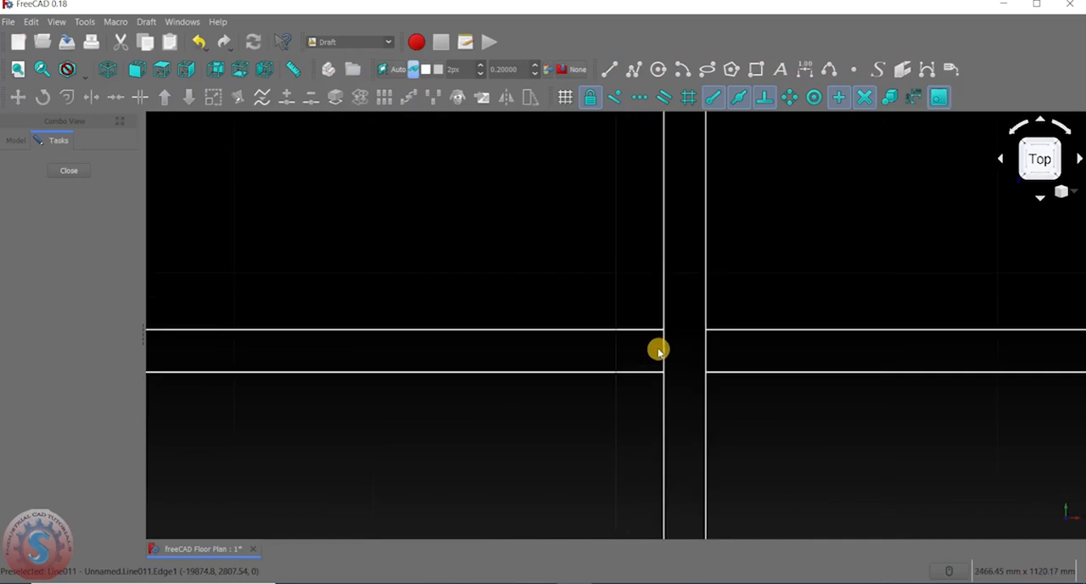
click(664, 345)
click(657, 330)
scroll(637, 352, down, 4)
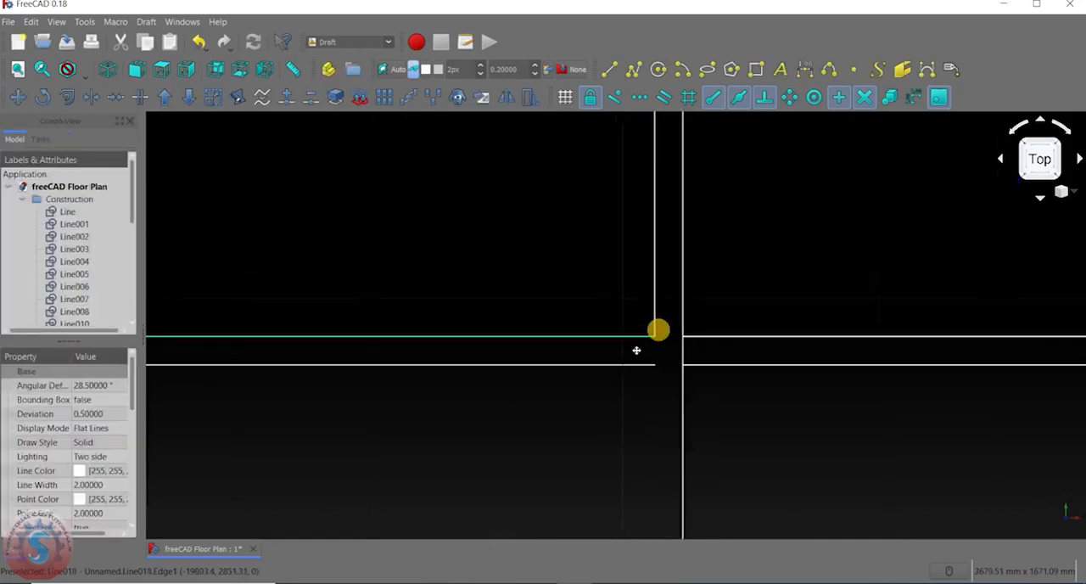
middle_drag(592, 331, 565, 323)
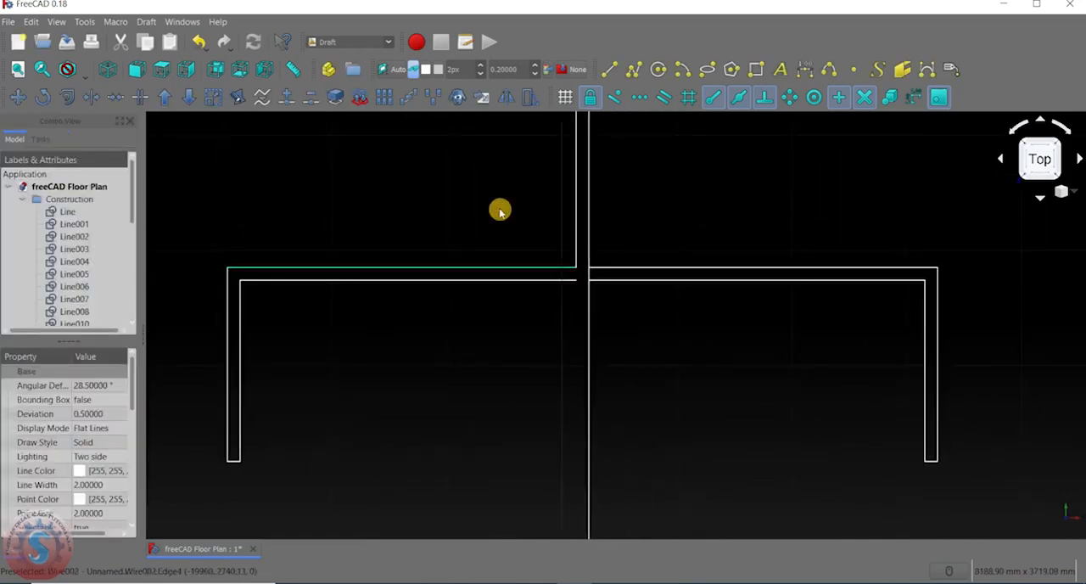
Trim the lower central partition's right face back to the upper line of the right L-shaped partition.
click(71, 97)
scroll(529, 303, up, 4)
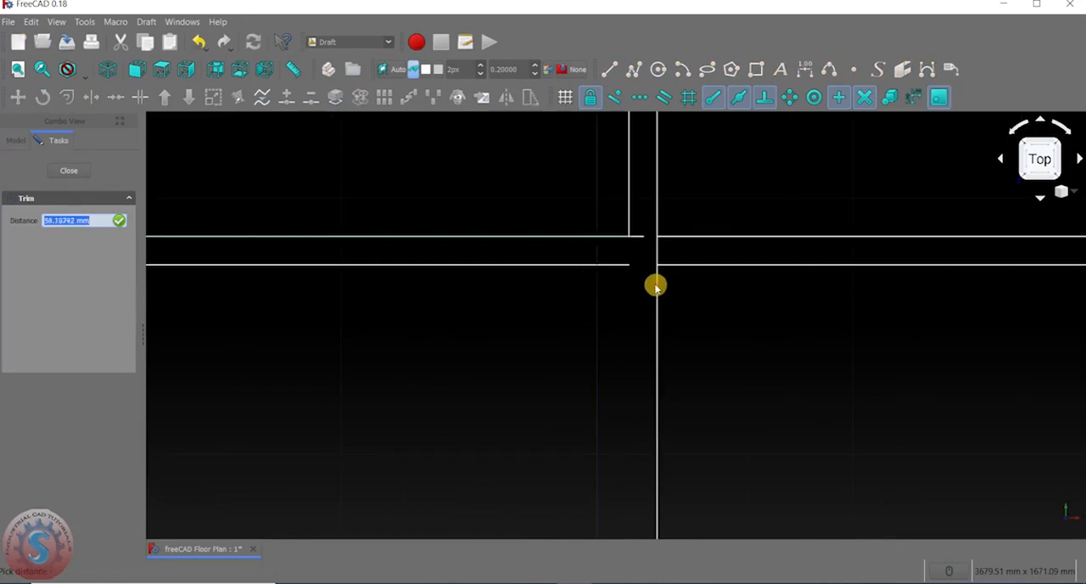
click(655, 286)
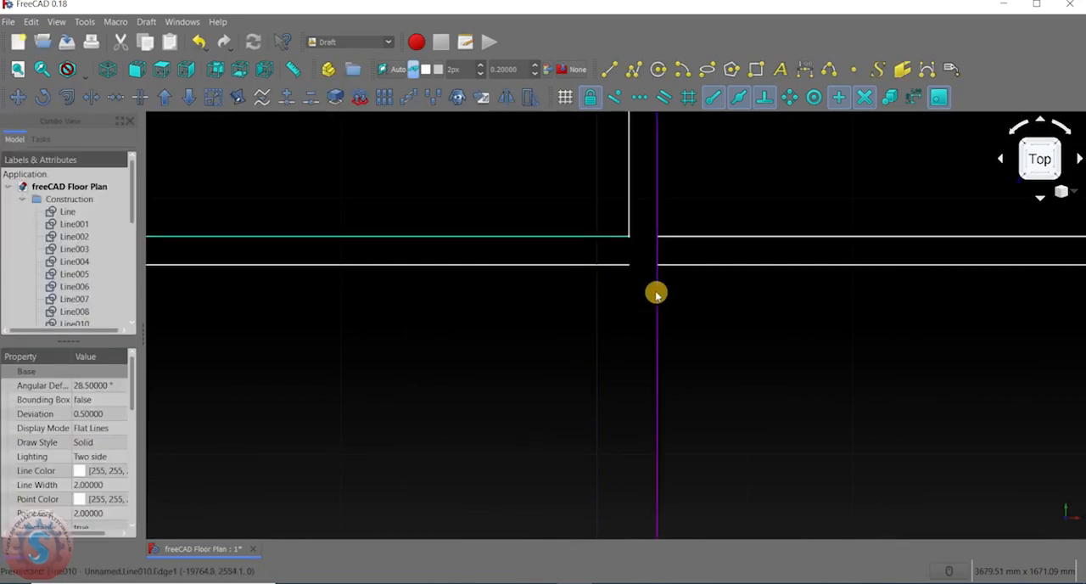
click(93, 99)
click(682, 236)
scroll(666, 255, down, 4)
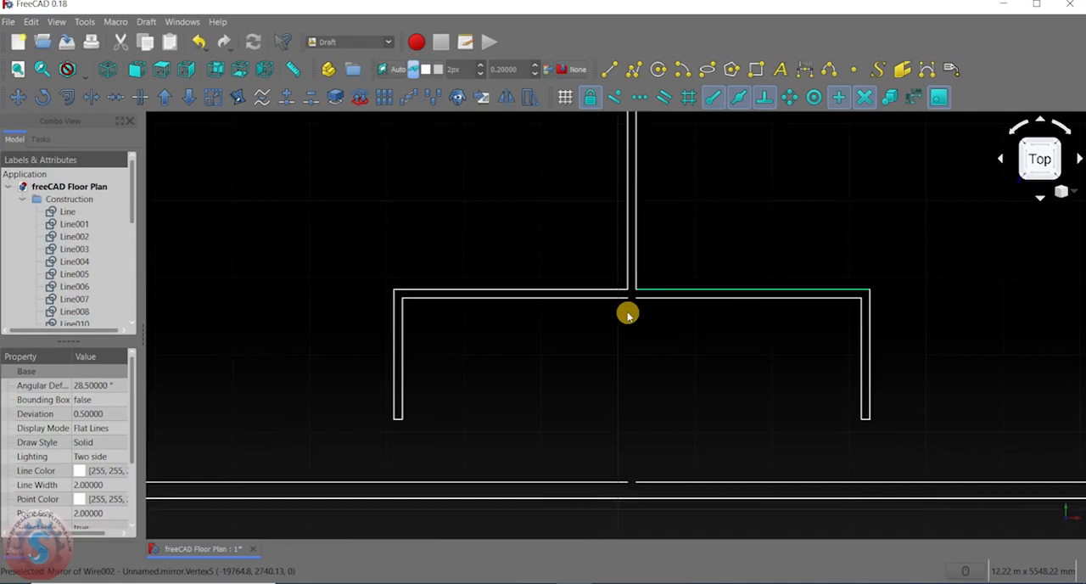
Draw a line from the inner end of the left L-shaped partition's lower line down to the lower outer wall's inner line.
click(609, 70)
scroll(591, 260, up, 4)
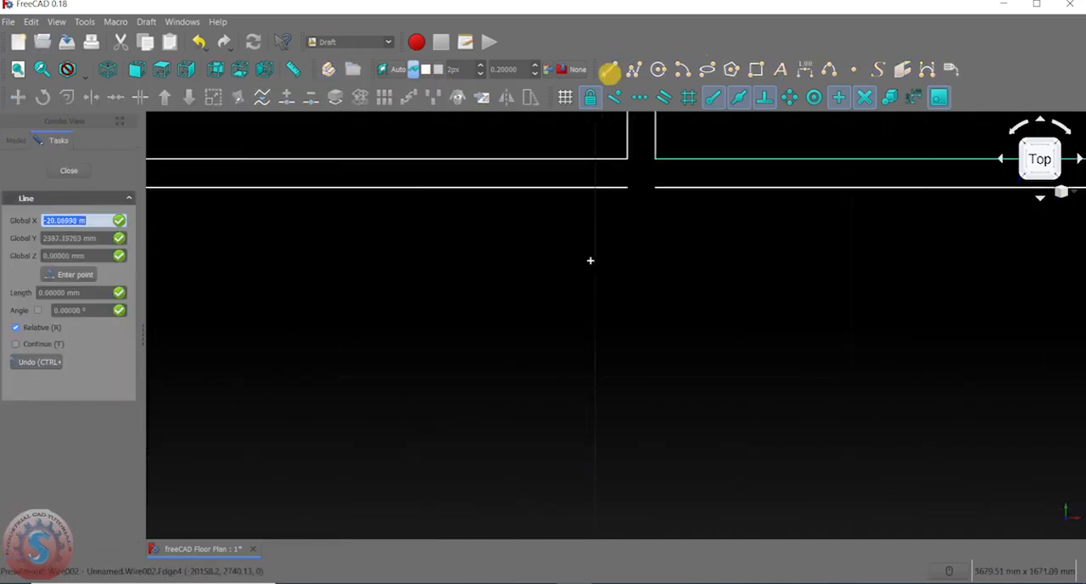
click(629, 188)
scroll(628, 195, down, 4)
scroll(628, 375, up, 4)
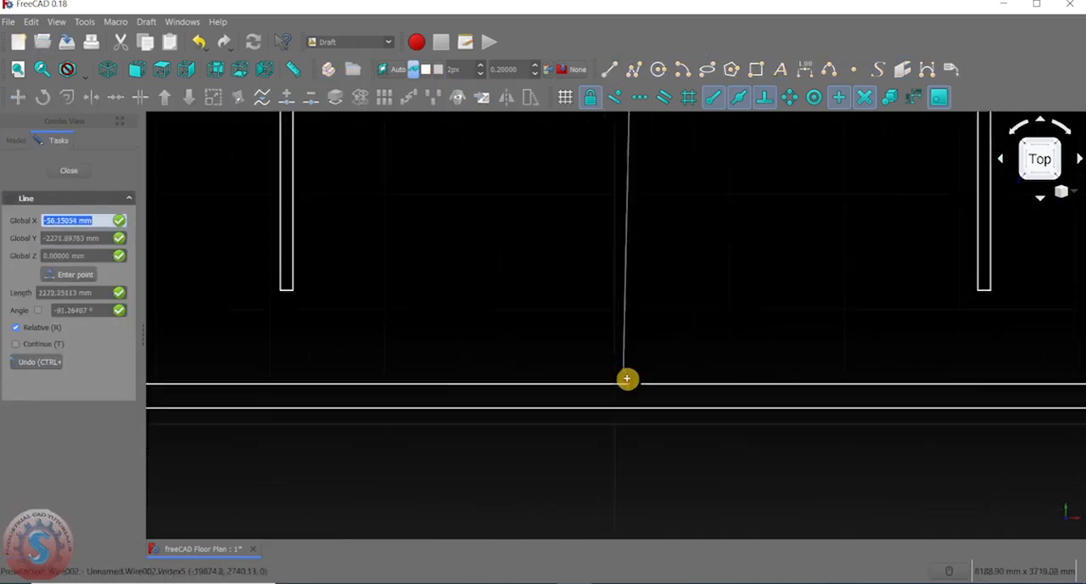
shift+click(629, 390)
scroll(680, 209, down, 2)
scroll(681, 208, down, 2)
Draw a line from the inner end of the right L-shaped partition's lower line down to the lower outer wall's inner line.
click(610, 70)
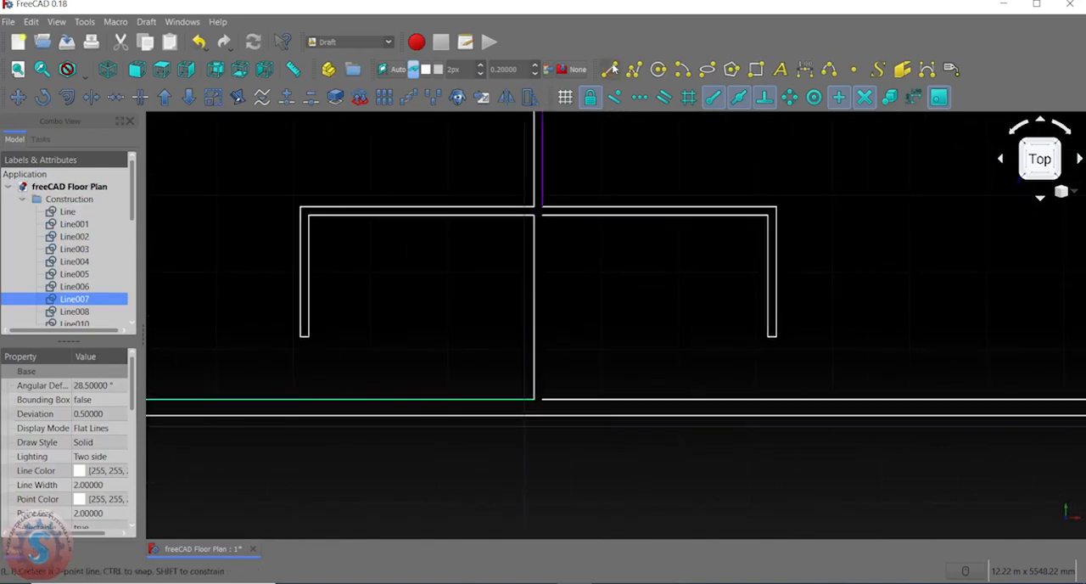
scroll(546, 205, up, 4)
key(Escape)
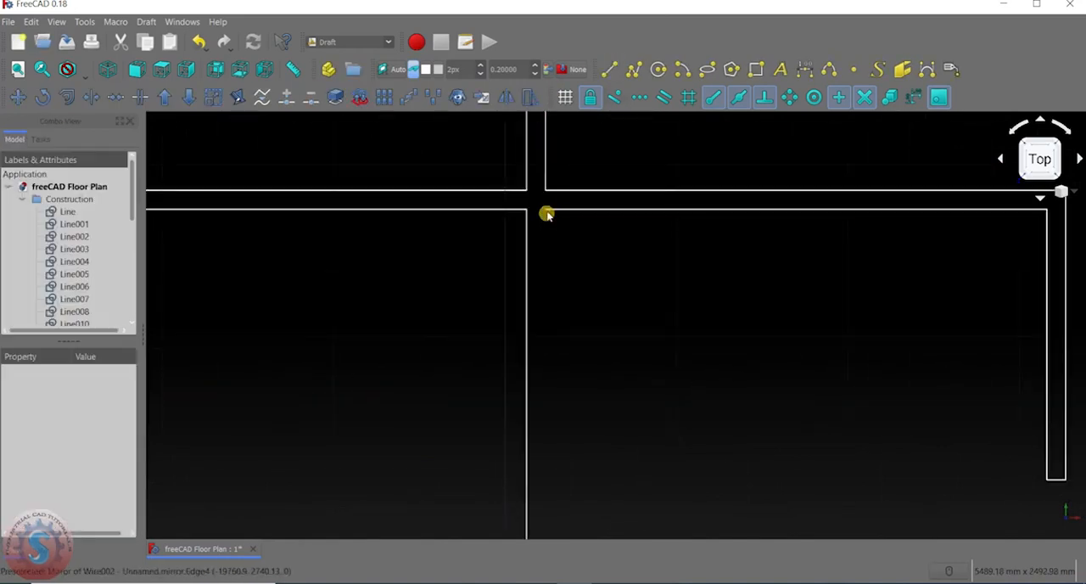
click(610, 70)
click(549, 214)
scroll(548, 255, down, 3)
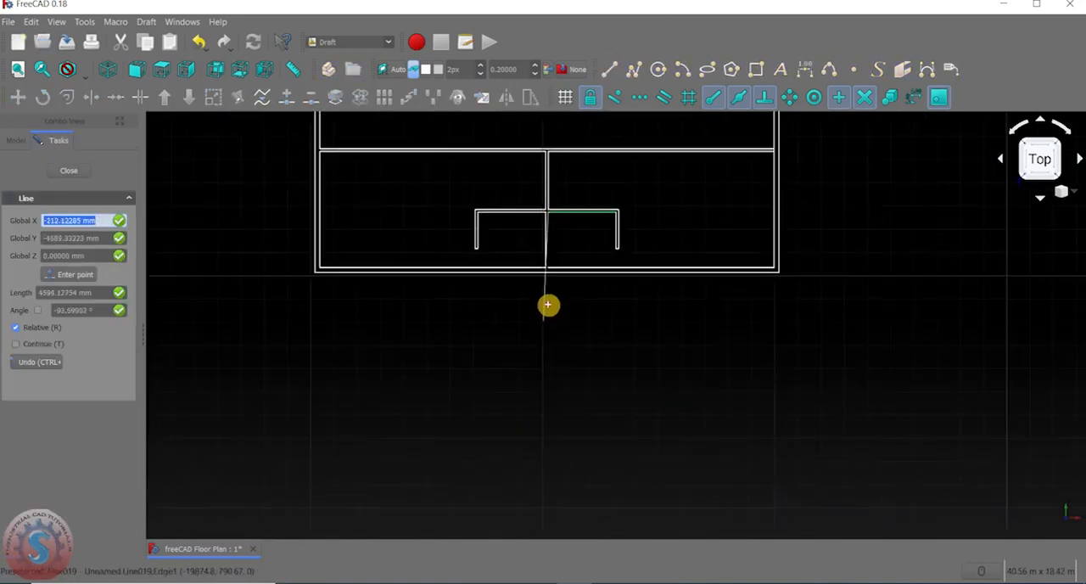
scroll(547, 214, up, 3)
click(547, 229)
click(611, 208)
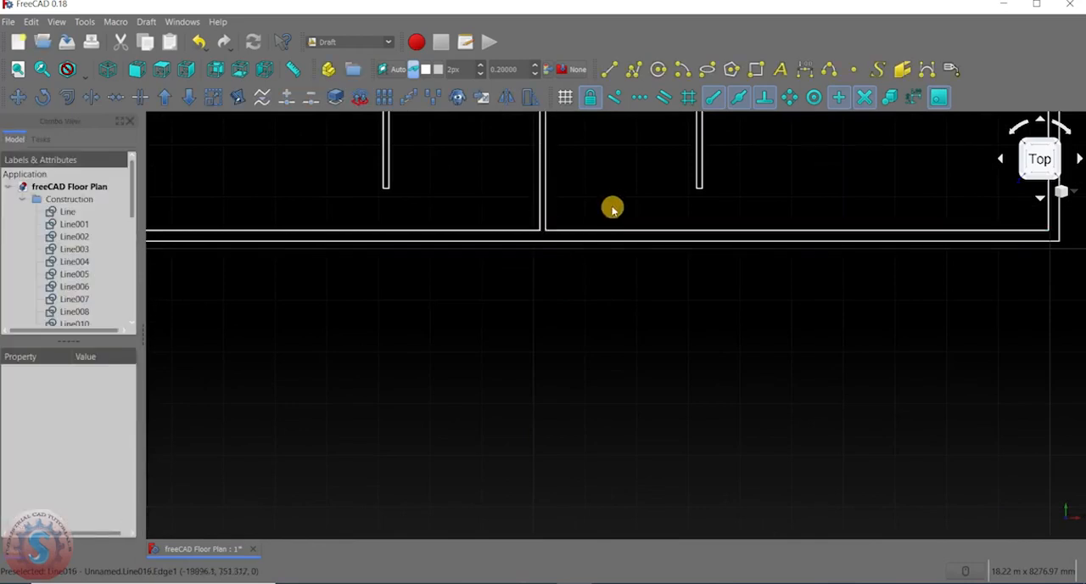
Examine the junction where the long horizontal partition meets the right outer wall's inner face.
middle_drag(611, 209, 508, 427)
scroll(509, 349, down, 4)
scroll(509, 329, up, 6)
scroll(386, 376, up, 3)
scroll(568, 344, down, 4)
scroll(679, 366, up, 6)
middle_drag(639, 363, 560, 355)
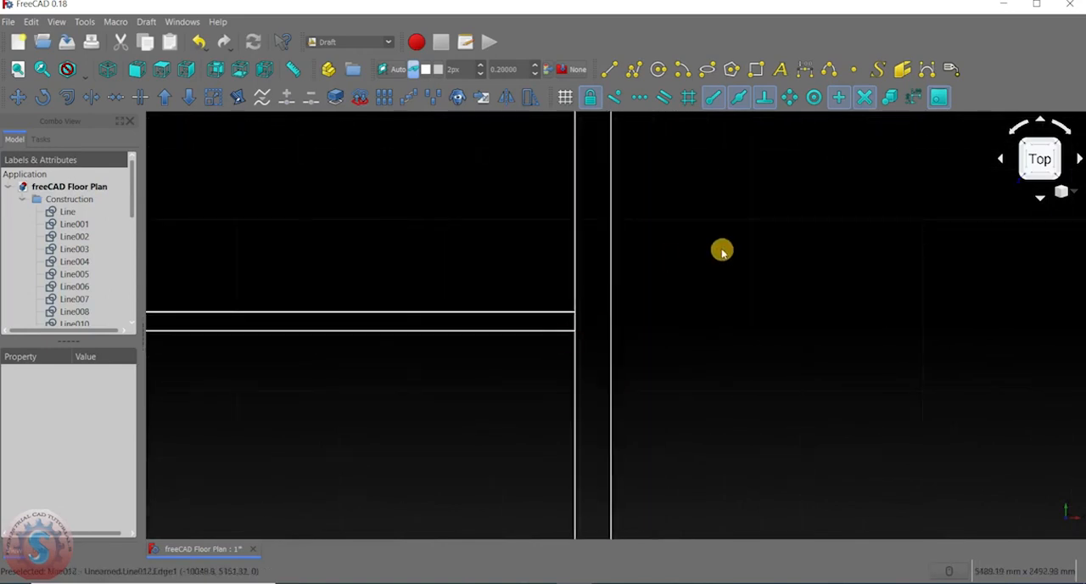
click(140, 96)
scroll(560, 315, up, 3)
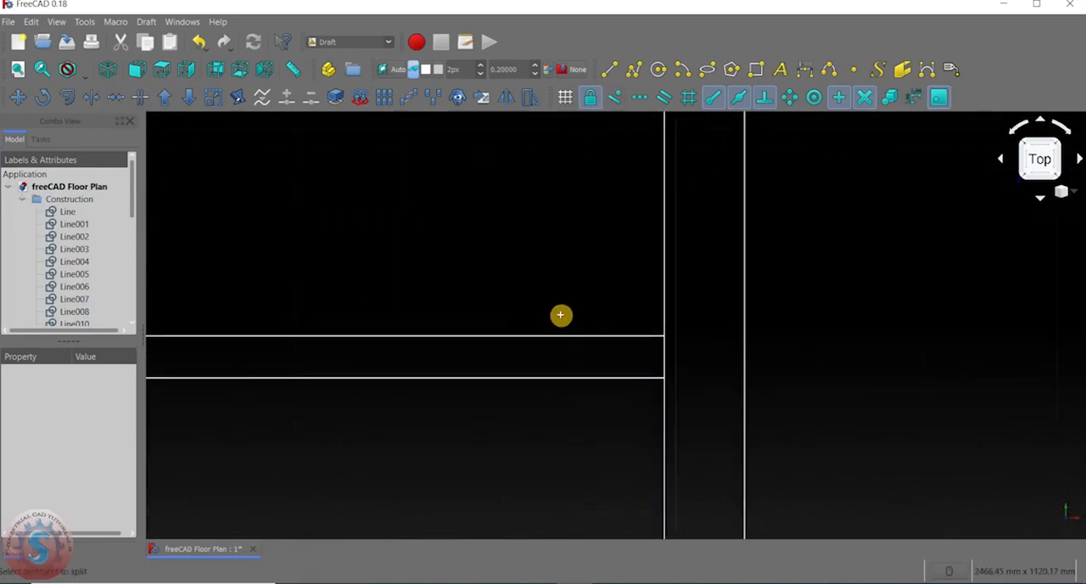
click(661, 337)
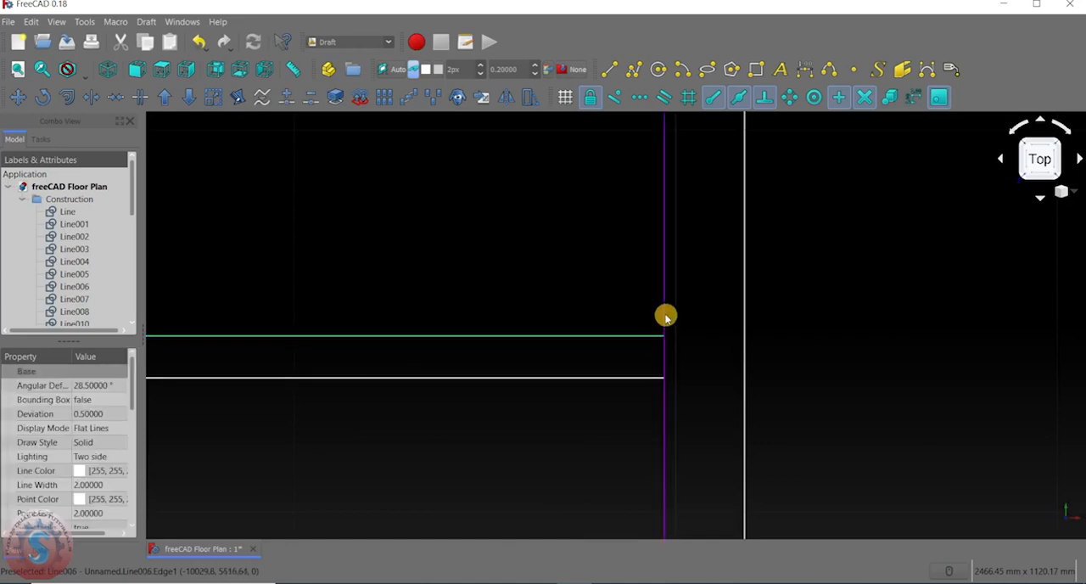
click(89, 97)
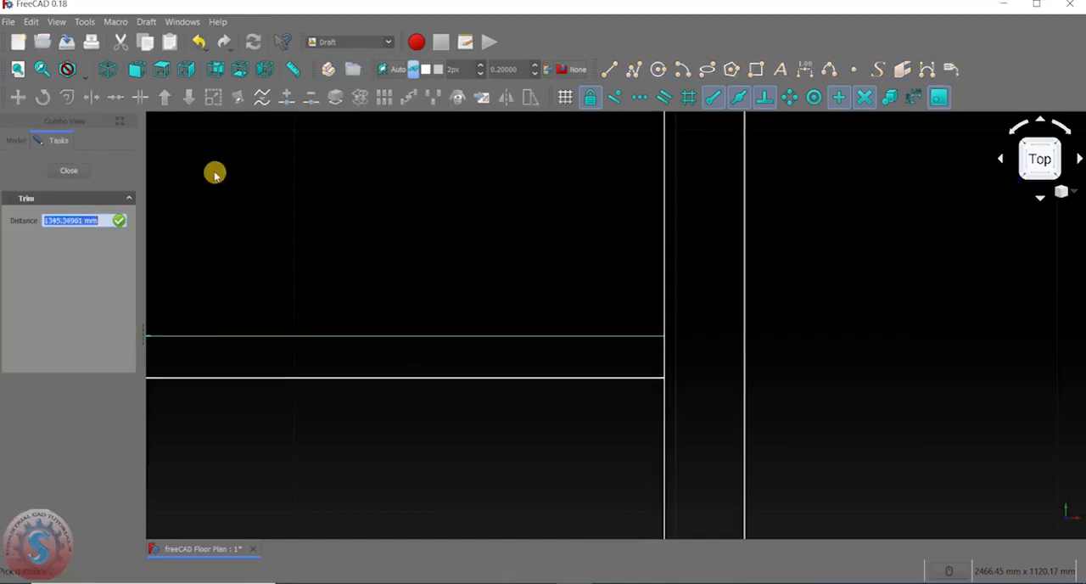
click(62, 145)
click(91, 97)
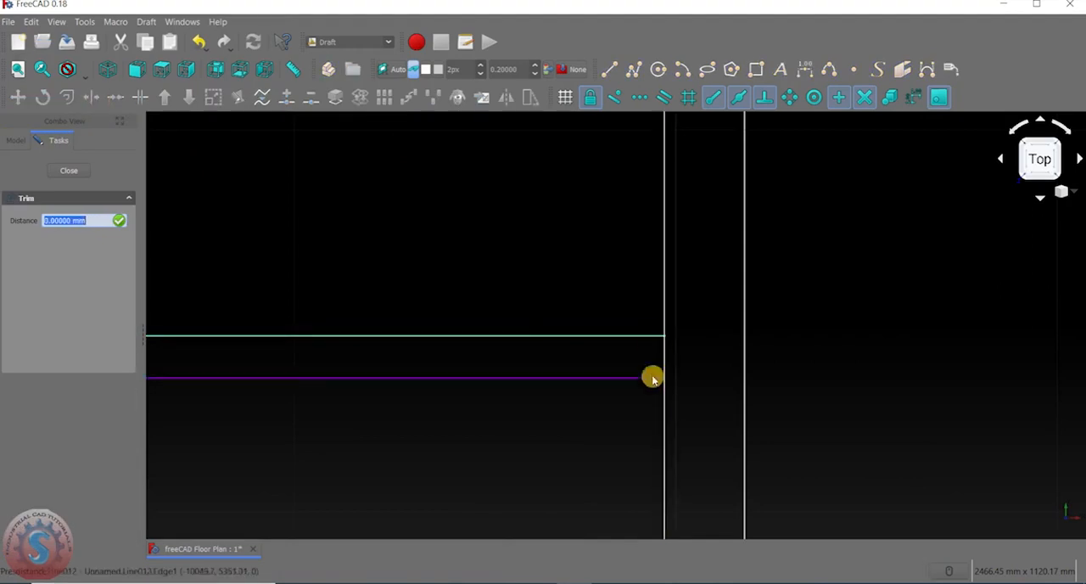
Trim the right outer wall's inner line back to the upper line of the long horizontal partition.
click(667, 321)
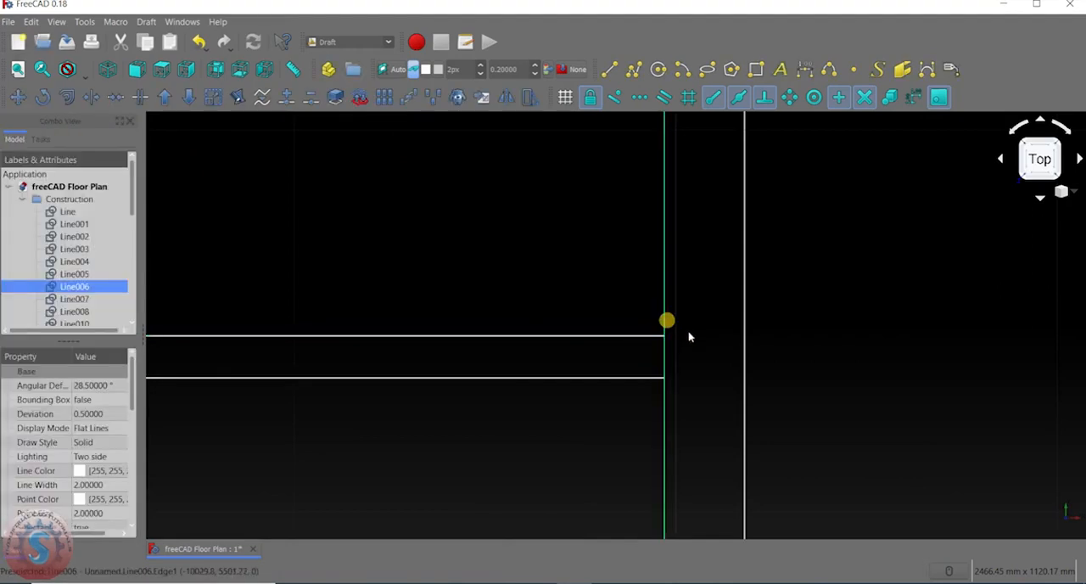
click(91, 97)
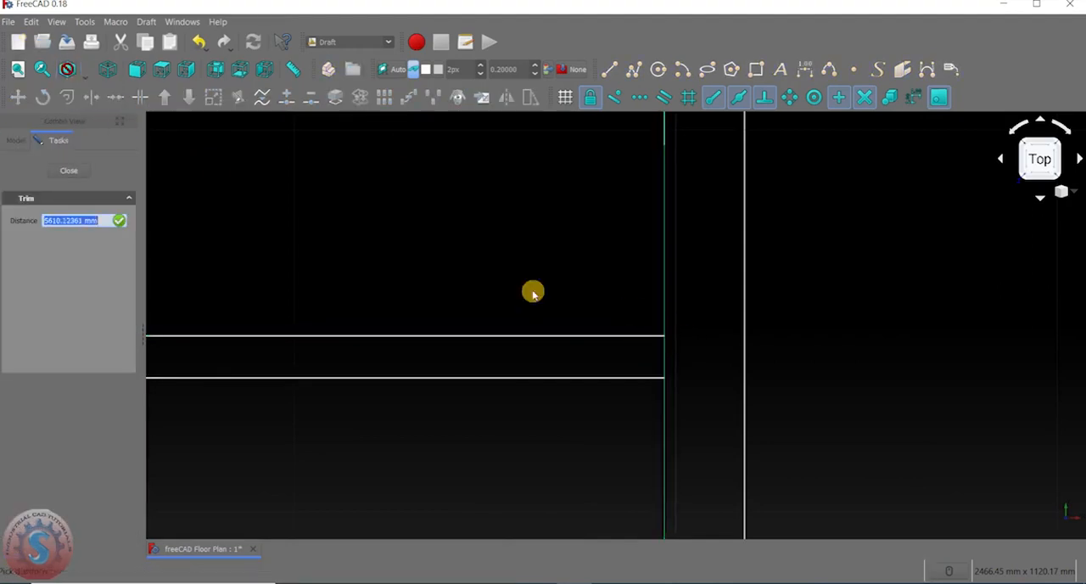
click(662, 335)
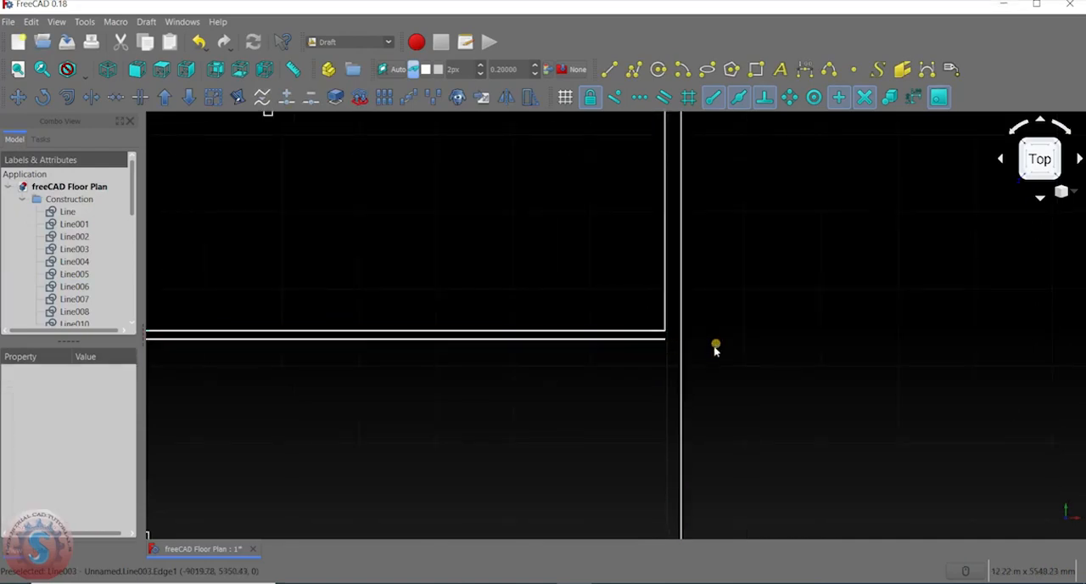
click(98, 100)
scroll(642, 216, up, 3)
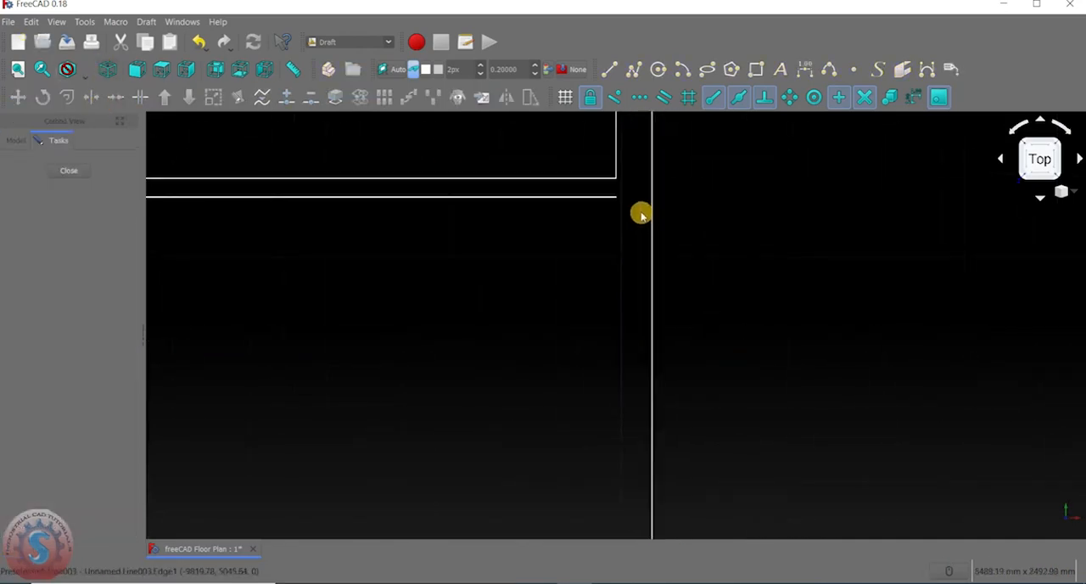
click(58, 168)
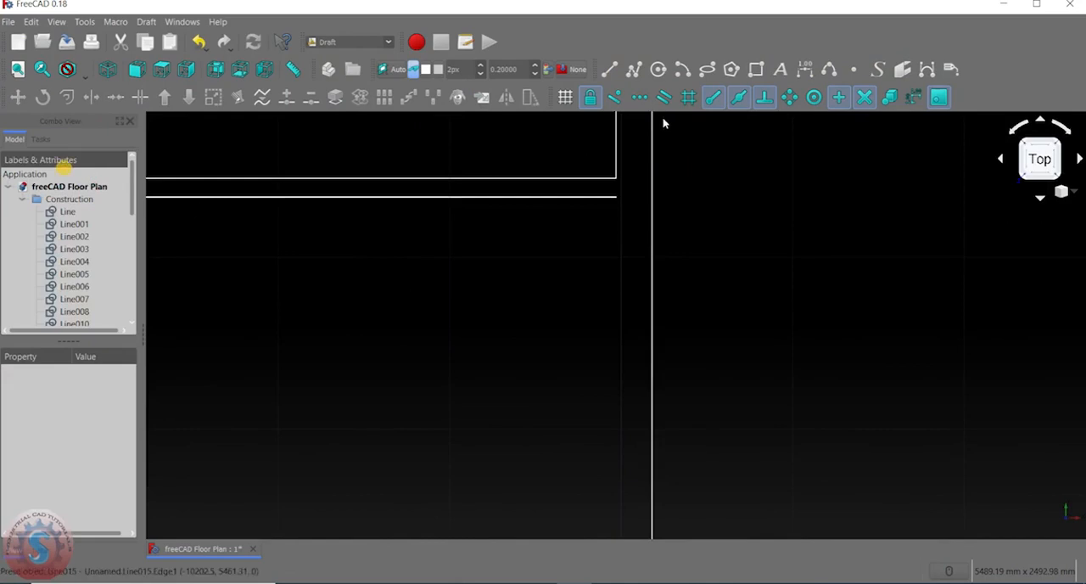
Draw a line from the right end of the horizontal partition's lower line down to the outer wall's lower right inner corner.
click(604, 69)
click(617, 199)
scroll(618, 201, down, 7)
scroll(623, 344, up, 4)
click(602, 275)
scroll(725, 217, down, 6)
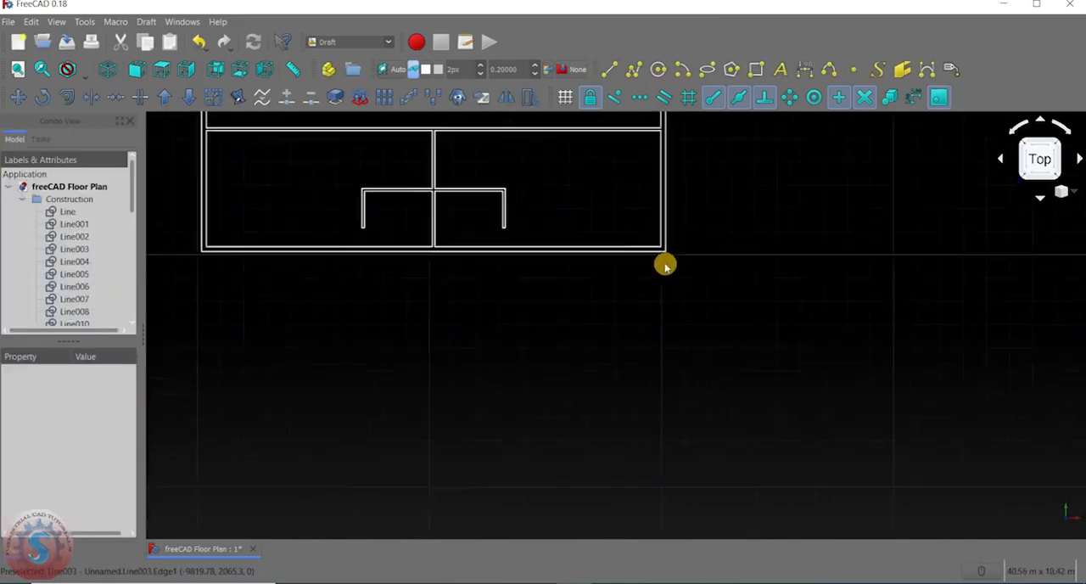
Examine the upper wall corners and partitions, ending at the junction of the upper left partition with the upper outer wall.
scroll(633, 225, up, 4)
scroll(625, 241, down, 4)
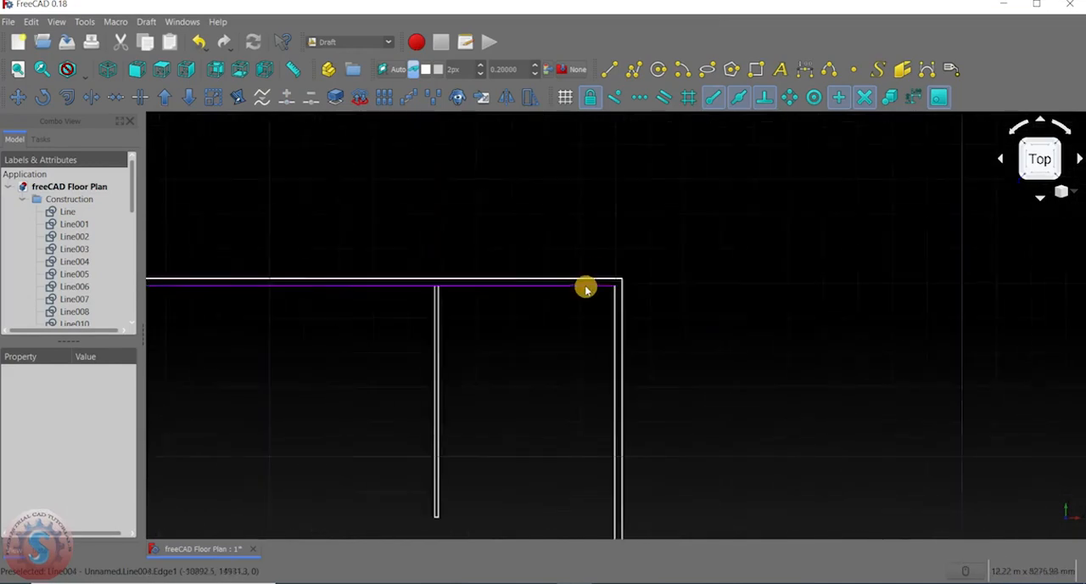
scroll(512, 238, down, 2)
middle_drag(513, 238, 596, 178)
scroll(712, 354, up, 4)
middle_drag(533, 345, 556, 288)
scroll(556, 289, down, 5)
middle_drag(579, 201, 551, 242)
scroll(551, 242, up, 5)
scroll(451, 290, up, 3)
scroll(448, 293, up, 3)
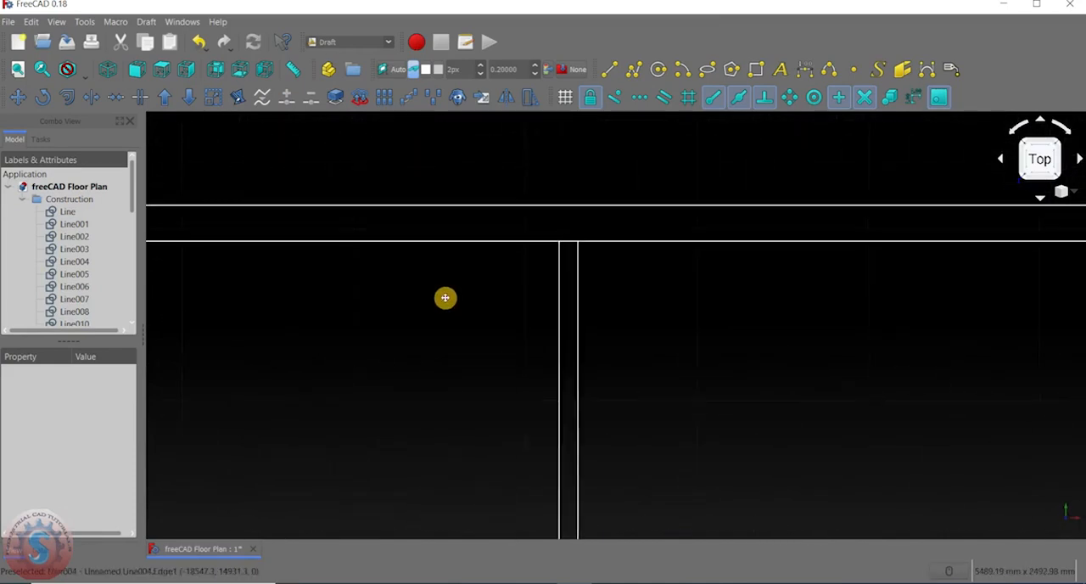
Trim the upper outer wall's inner line at the upper left partition's left face, removing the section left of it.
click(91, 98)
scroll(518, 293, up, 2)
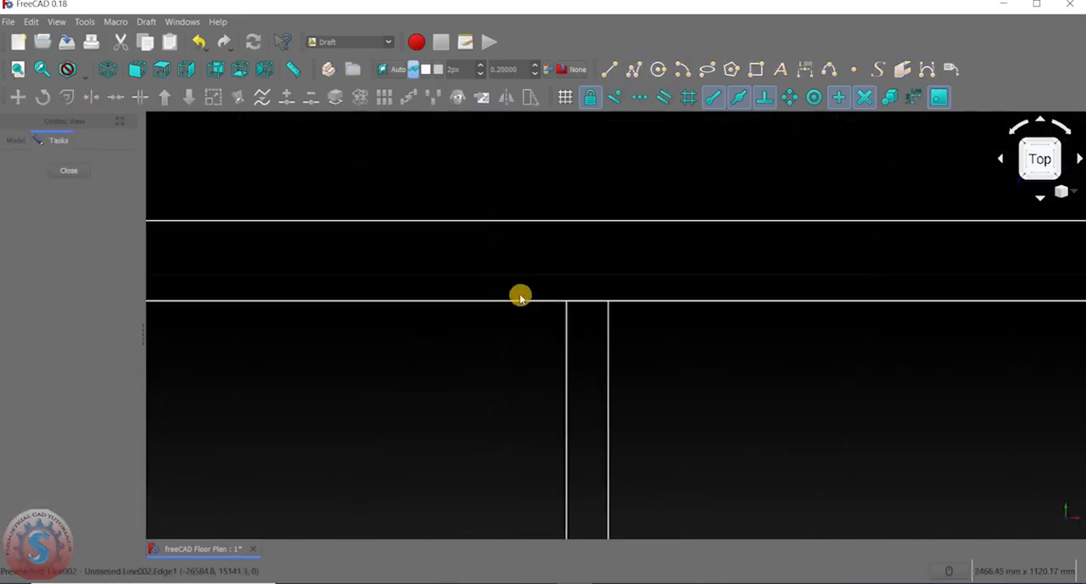
click(526, 302)
click(567, 313)
scroll(593, 290, down, 6)
middle_drag(588, 286, 551, 231)
middle_drag(562, 275, 505, 283)
scroll(533, 259, up, 2)
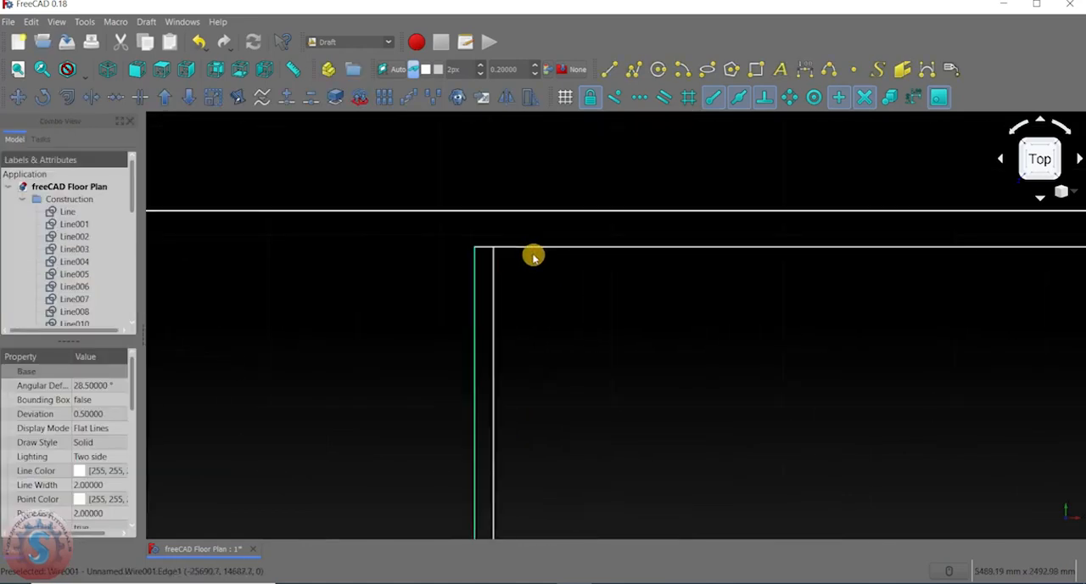
Trim the upper outer wall's inner line back to the upper left partition's right face, opening the junction.
click(96, 98)
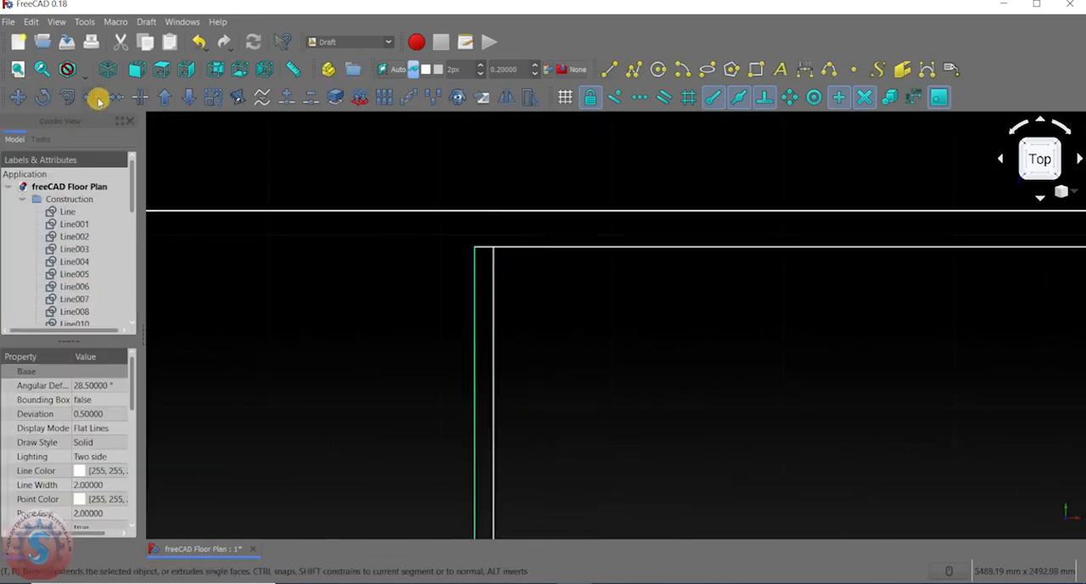
scroll(492, 286, up, 2)
scroll(492, 286, up, 2)
click(546, 227)
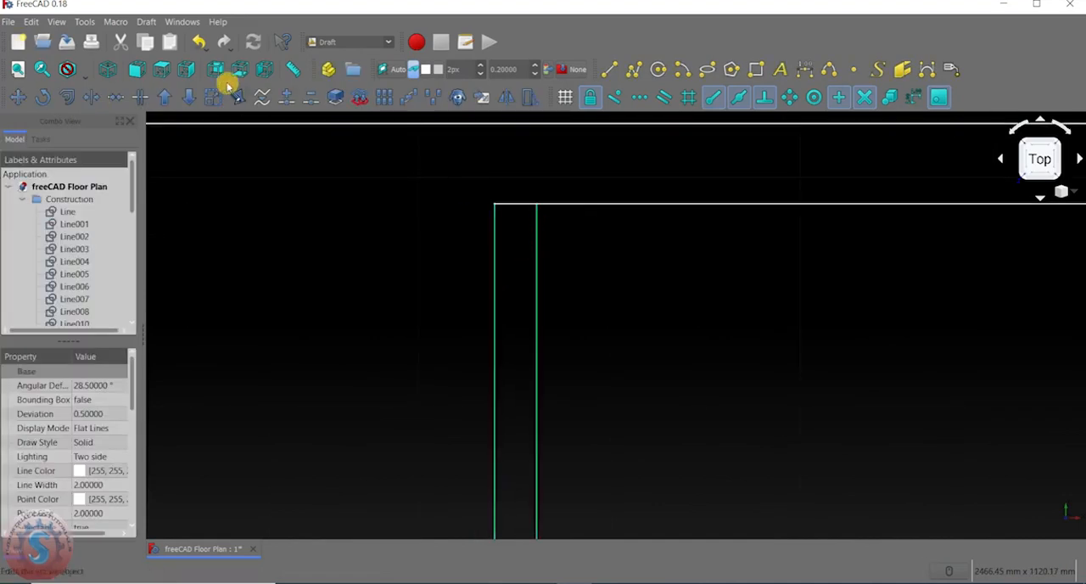
click(91, 98)
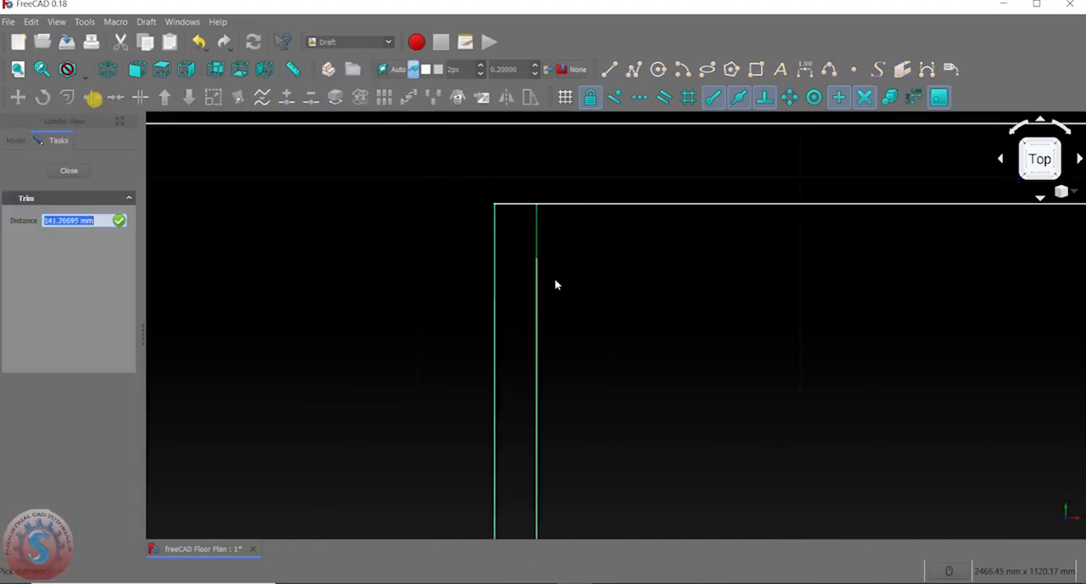
click(537, 225)
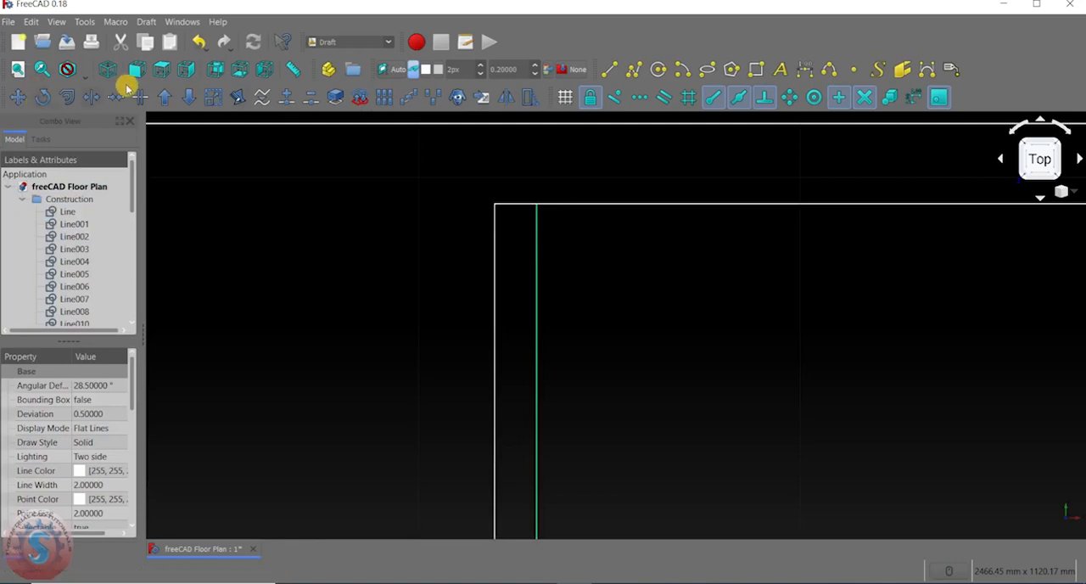
click(91, 97)
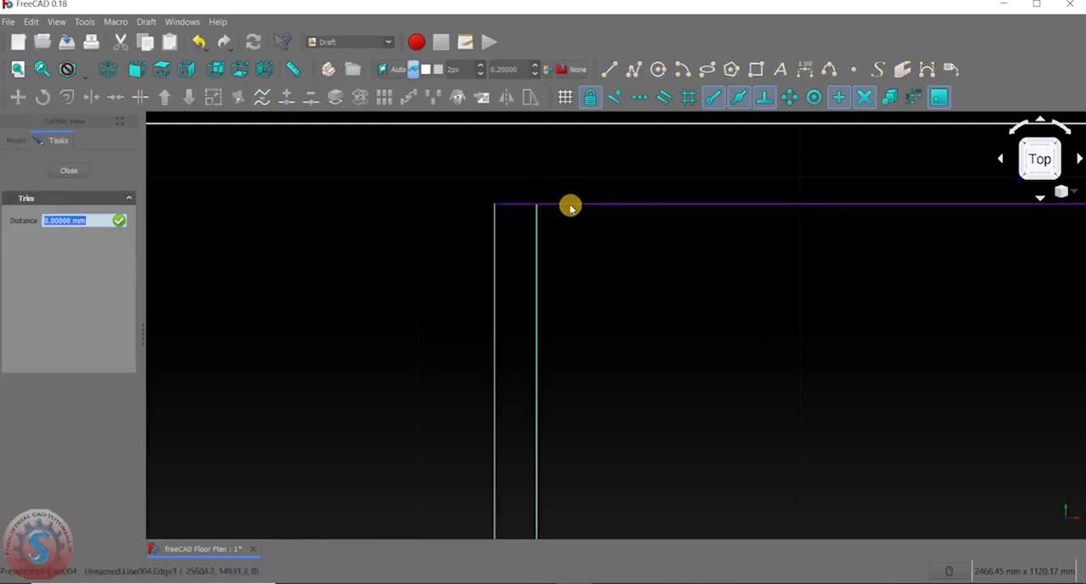
click(570, 207)
click(91, 97)
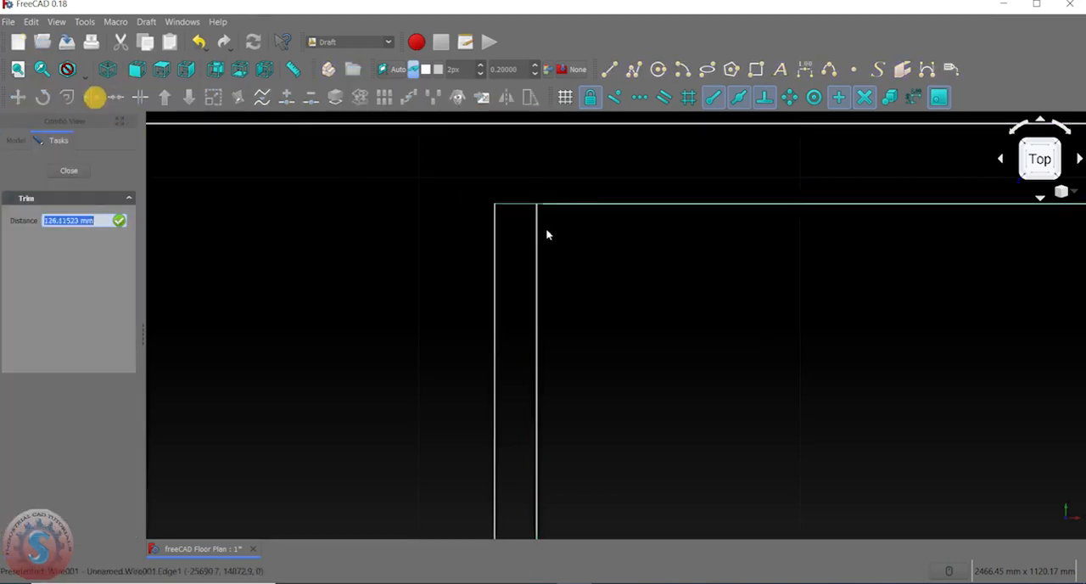
click(537, 223)
scroll(587, 291, down, 3)
click(607, 75)
scroll(562, 221, up, 3)
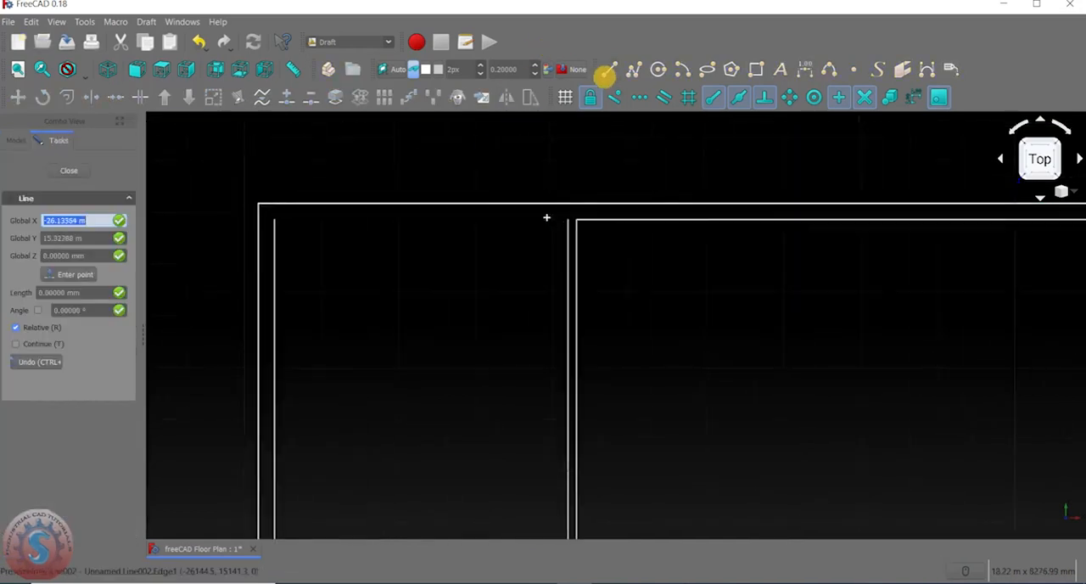
scroll(578, 225, down, 2)
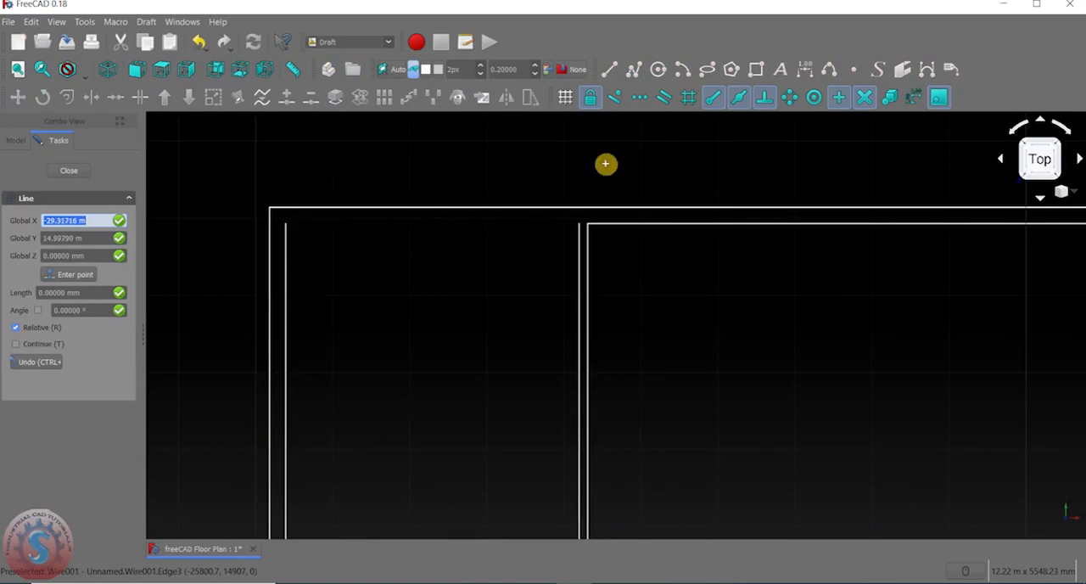
click(68, 171)
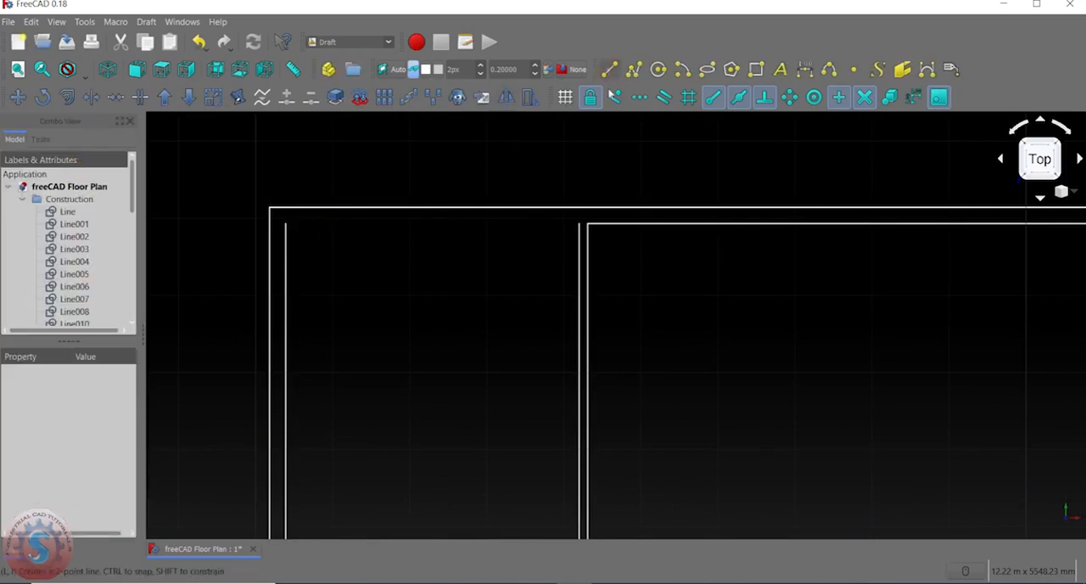
Draw a line from the top of the upper left partition's left face to the outer wall's upper left inner corner.
click(609, 68)
scroll(575, 229, up, 2)
click(571, 246)
scroll(566, 243, down, 4)
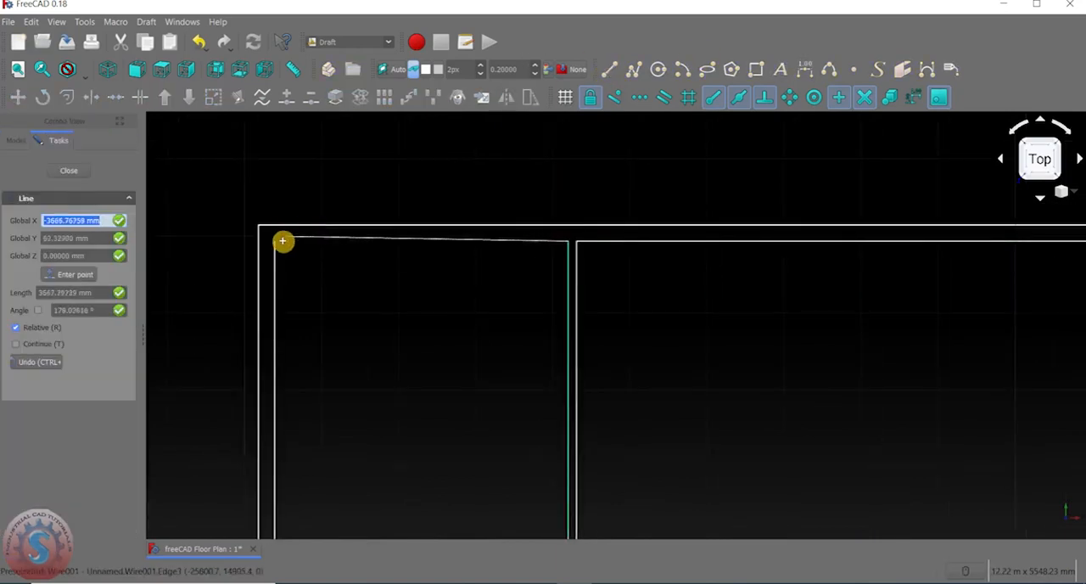
click(274, 243)
click(396, 297)
Trim the upper outer wall's inner line at the upper right partition's right face, removing the section right of it.
scroll(572, 264, down, 4)
scroll(528, 215, up, 8)
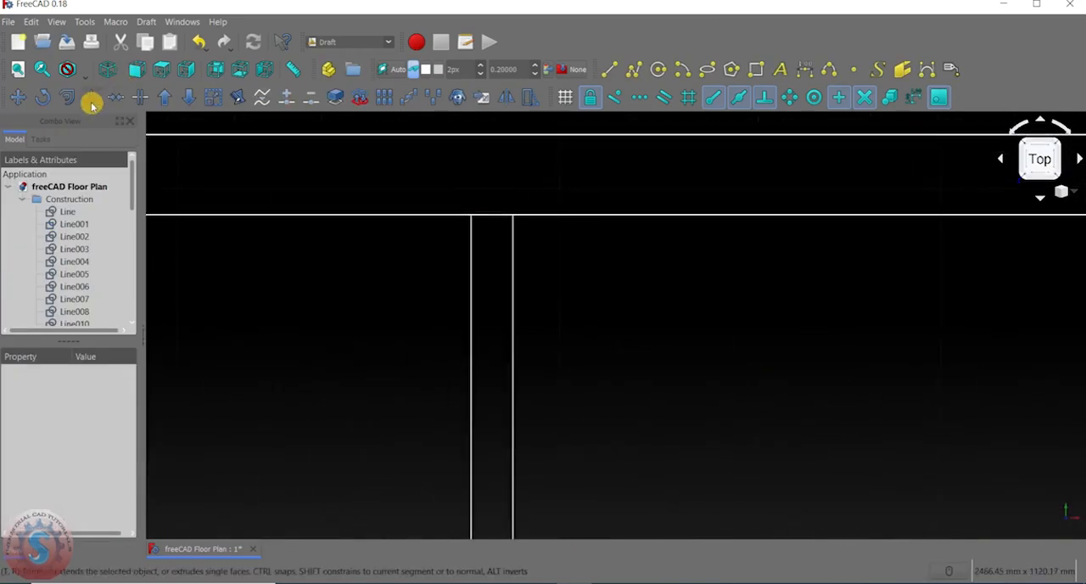
click(91, 96)
scroll(620, 240, up, 2)
click(384, 202)
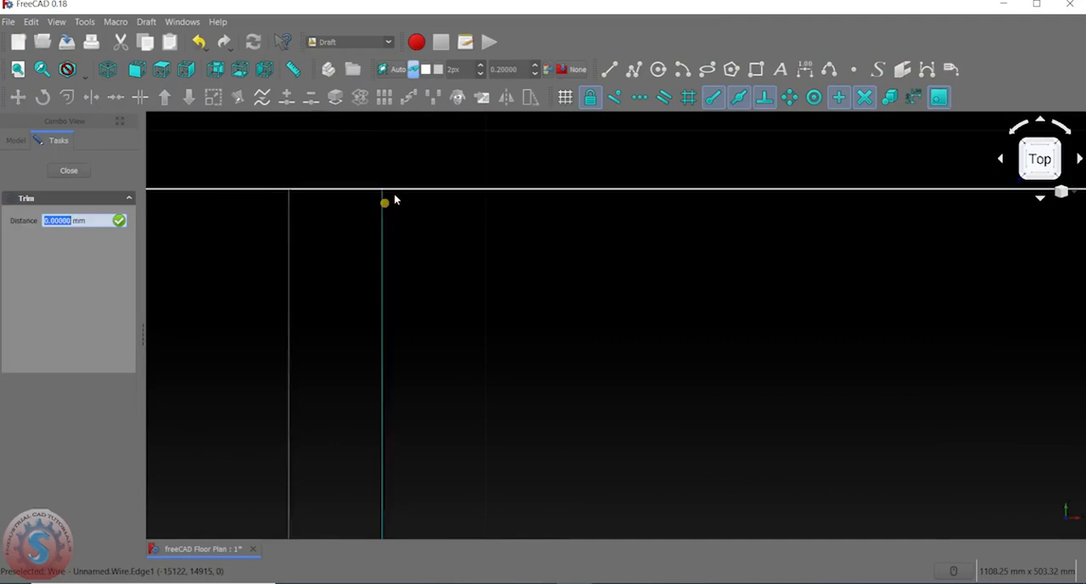
click(402, 189)
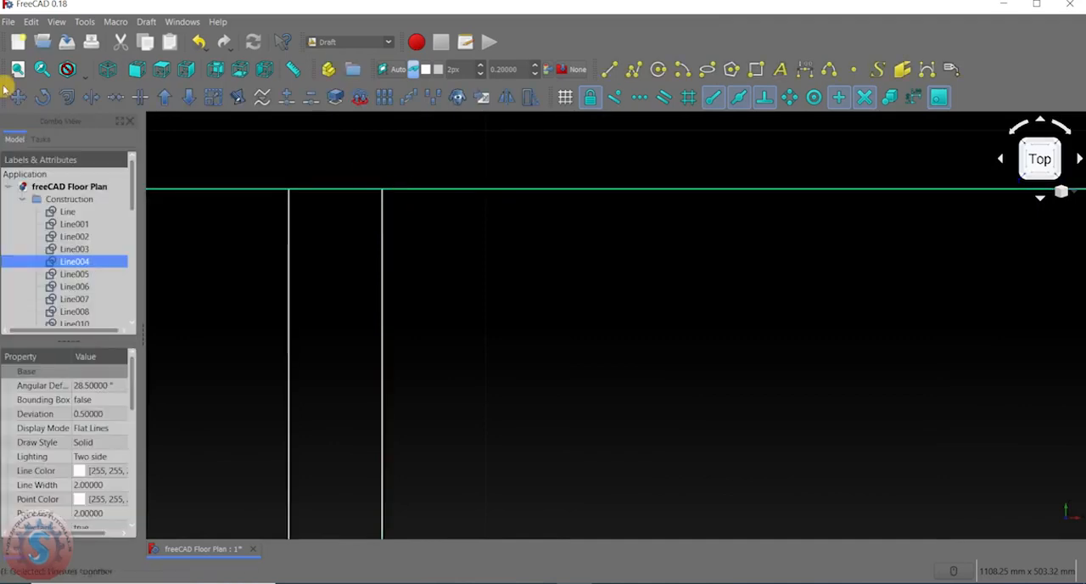
click(91, 97)
click(75, 171)
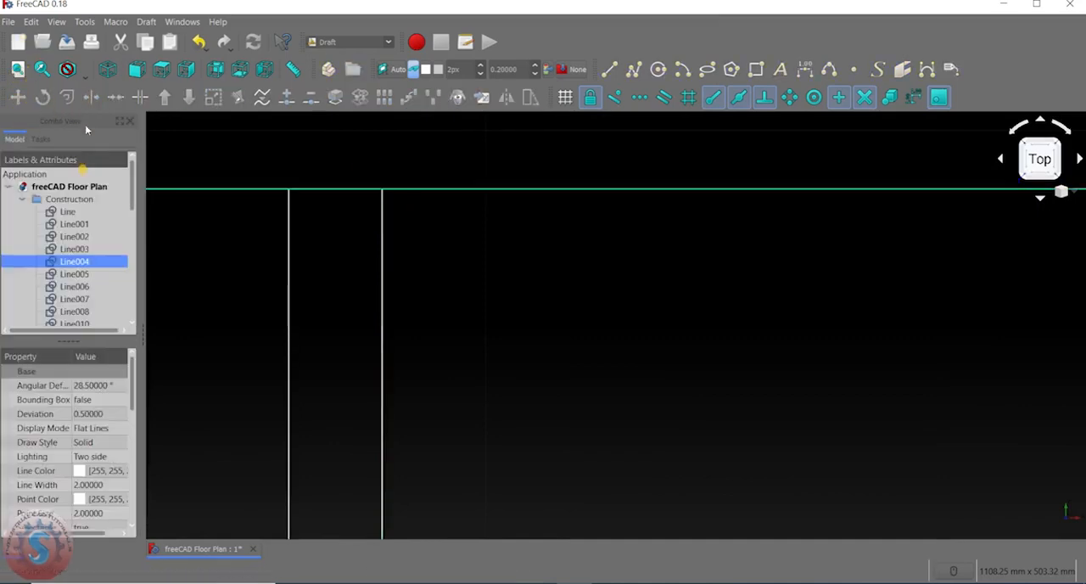
click(91, 96)
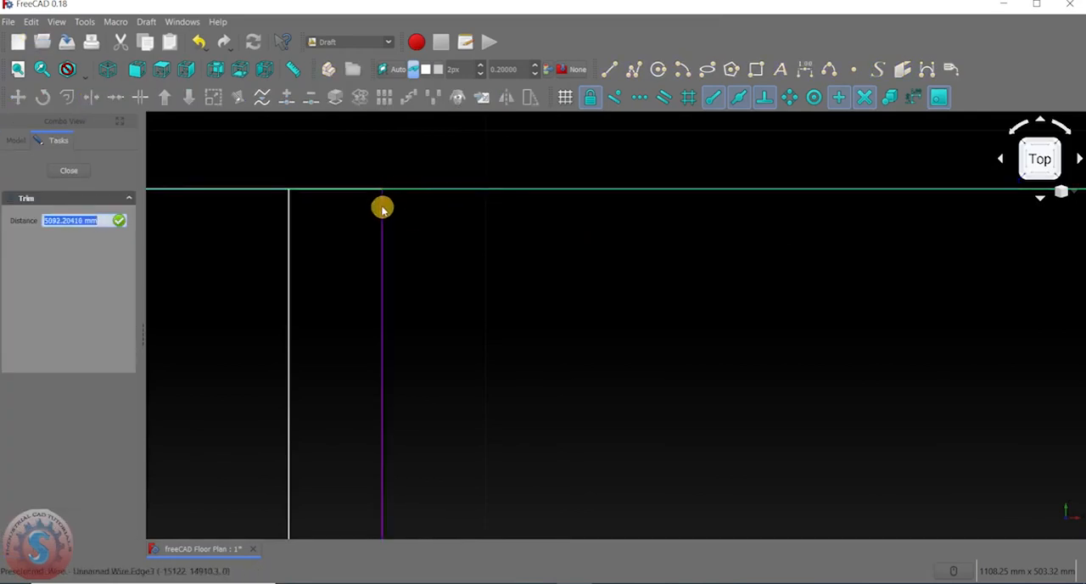
click(381, 201)
Trim the upper outer wall's inner line back to the upper right partition's left face, opening the junction.
scroll(470, 223, down, 5)
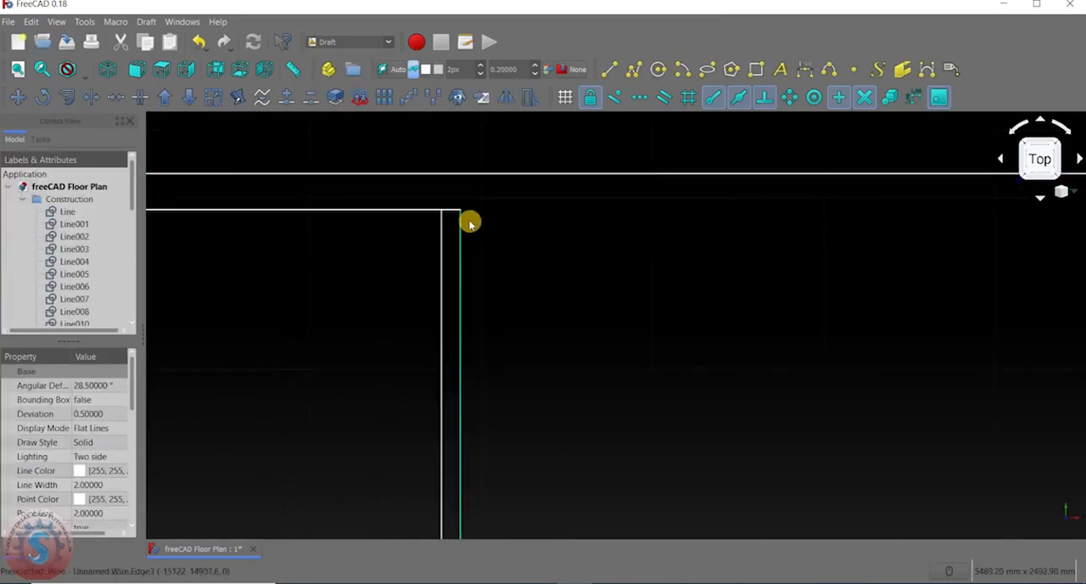
click(68, 68)
scroll(466, 216, up, 3)
click(479, 203)
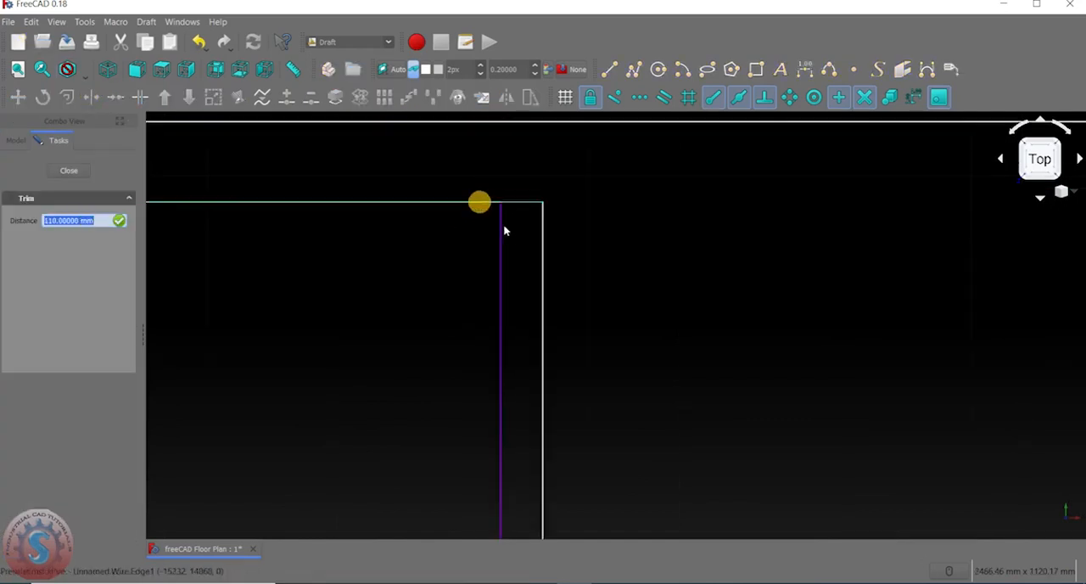
click(502, 225)
Draw a line from the top of the upper right partition's right face to the outer wall's upper right inner corner.
scroll(593, 125, down, 3)
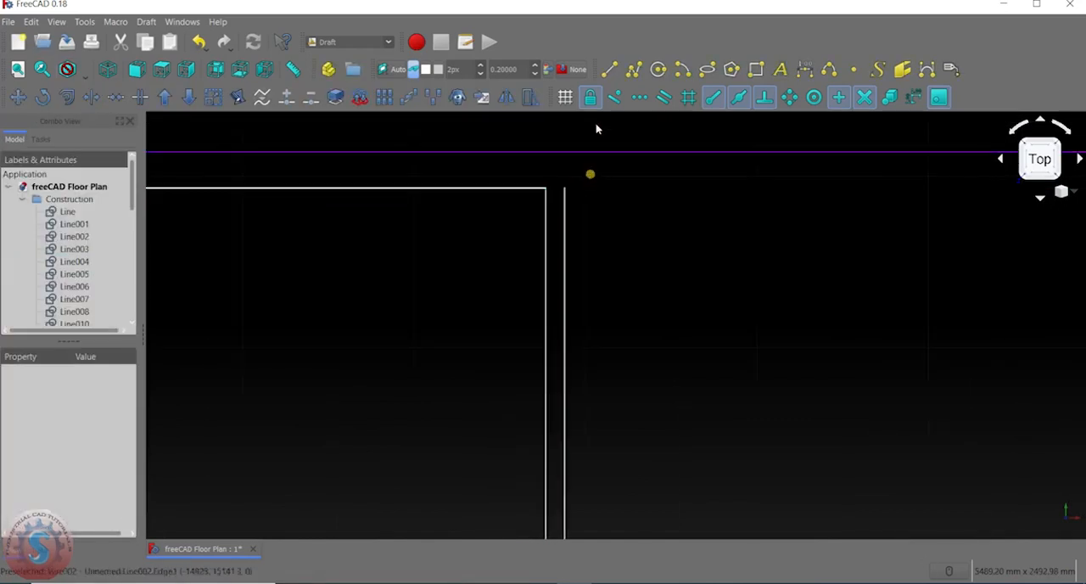
click(609, 68)
click(568, 190)
scroll(566, 189, down, 3)
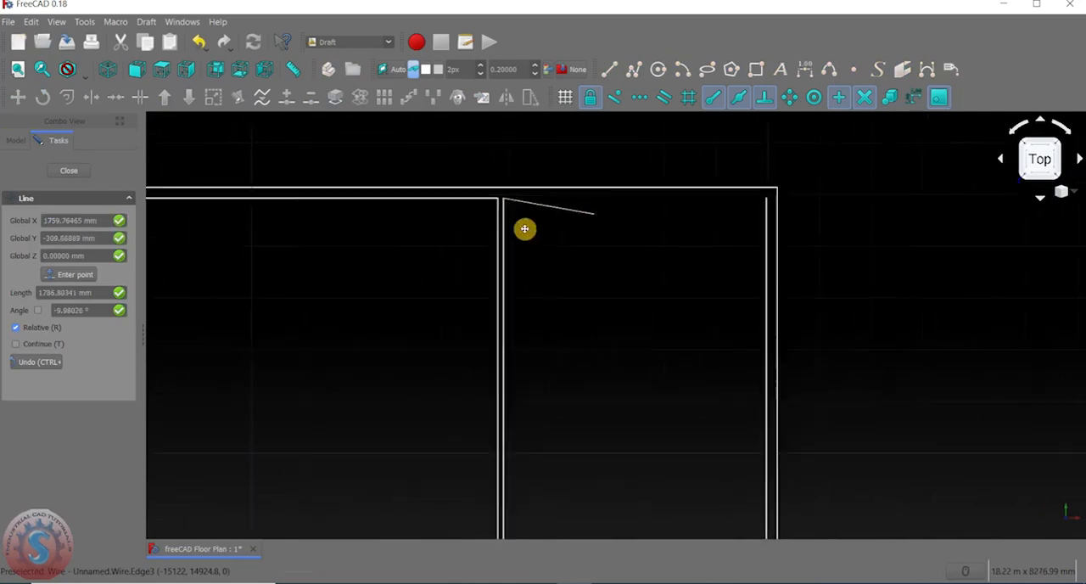
click(551, 259)
Examine the wall corners and partition junctions across the upper and lower parts of the floor plan.
scroll(507, 247, up, 2)
scroll(483, 258, down, 16)
middle_drag(481, 261, 699, 192)
scroll(620, 209, up, 6)
middle_drag(784, 190, 601, 206)
scroll(637, 184, up, 4)
scroll(485, 255, down, 4)
scroll(512, 184, up, 2)
scroll(465, 267, up, 2)
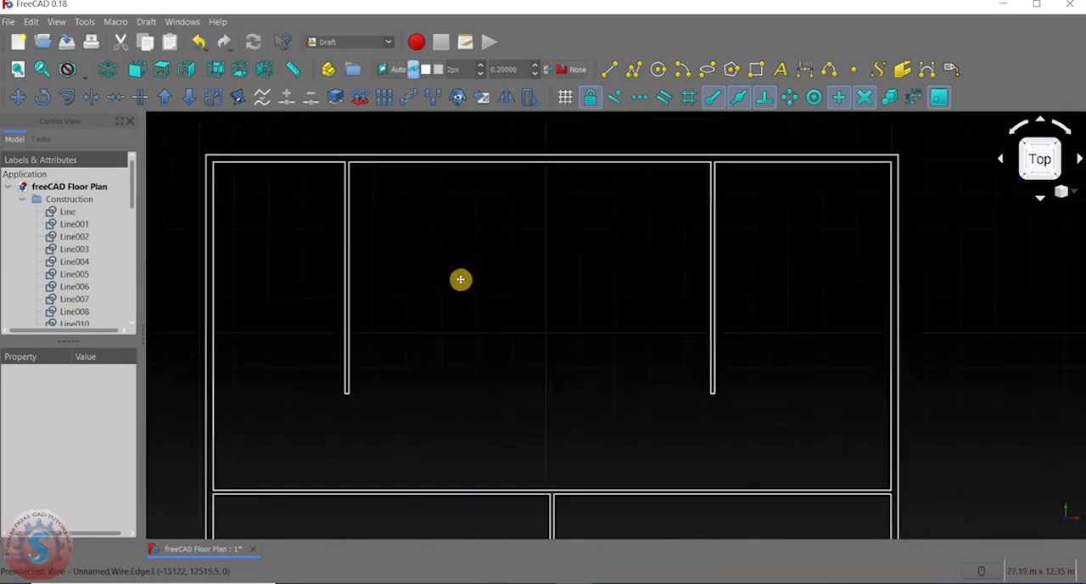
scroll(509, 298, down, 7)
scroll(500, 270, up, 3)
middle_drag(501, 271, 513, 381)
scroll(603, 261, up, 4)
middle_drag(449, 230, 451, 342)
scroll(477, 181, down, 6)
scroll(478, 263, up, 2)
middle_drag(448, 186, 415, 244)
scroll(514, 382, up, 2)
middle_drag(461, 300, 538, 237)
middle_drag(546, 297, 482, 363)
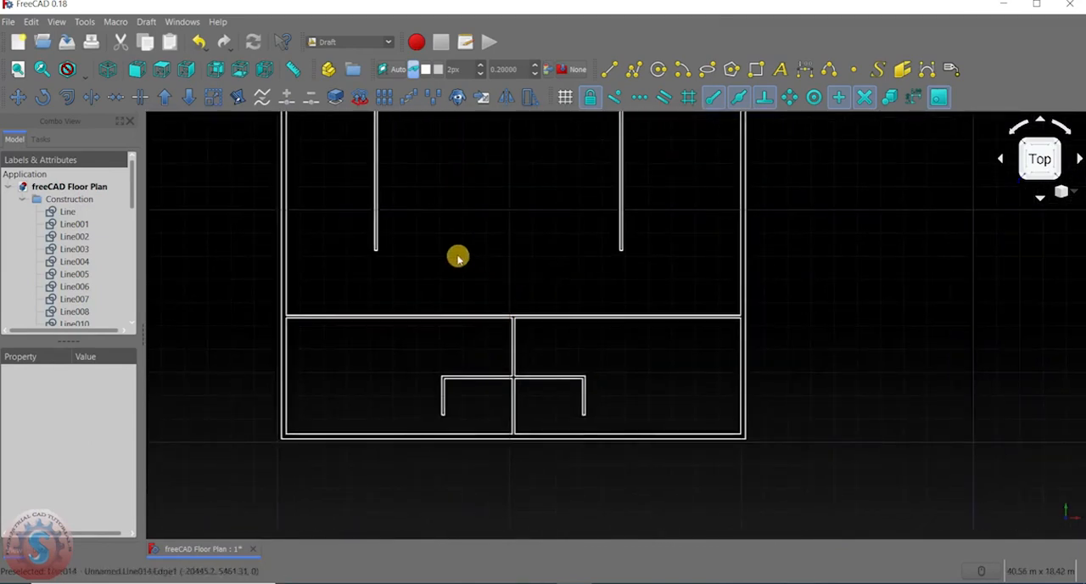
middle_drag(571, 249, 569, 337)
middle_drag(417, 283, 494, 246)
Review the lines, wires and mirrored objects in the Construction group, including what Mirror of Wire002 contains.
scroll(34, 254, down, 8)
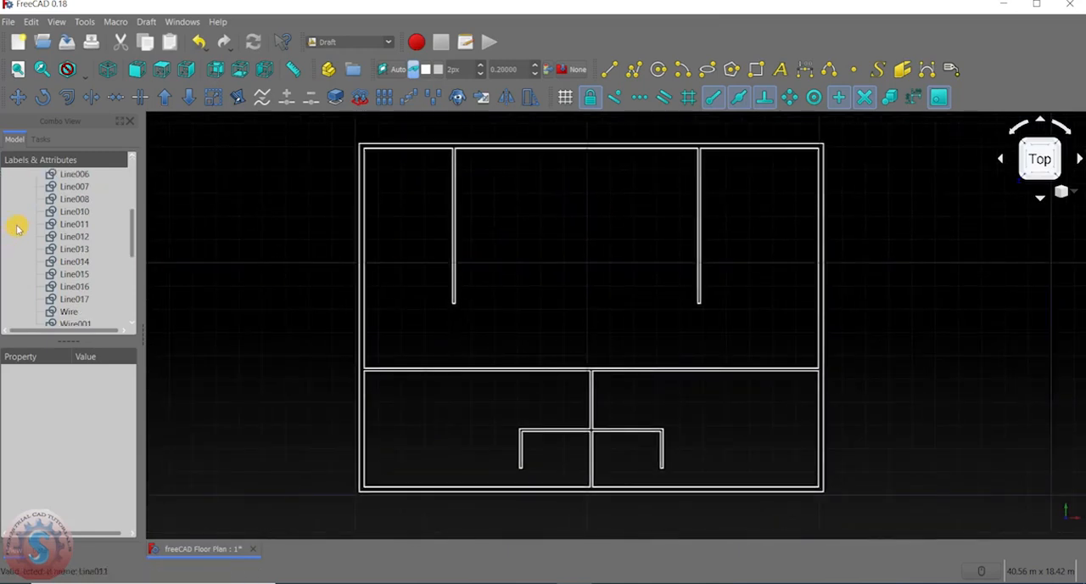
scroll(47, 294, up, 2)
scroll(46, 291, down, 2)
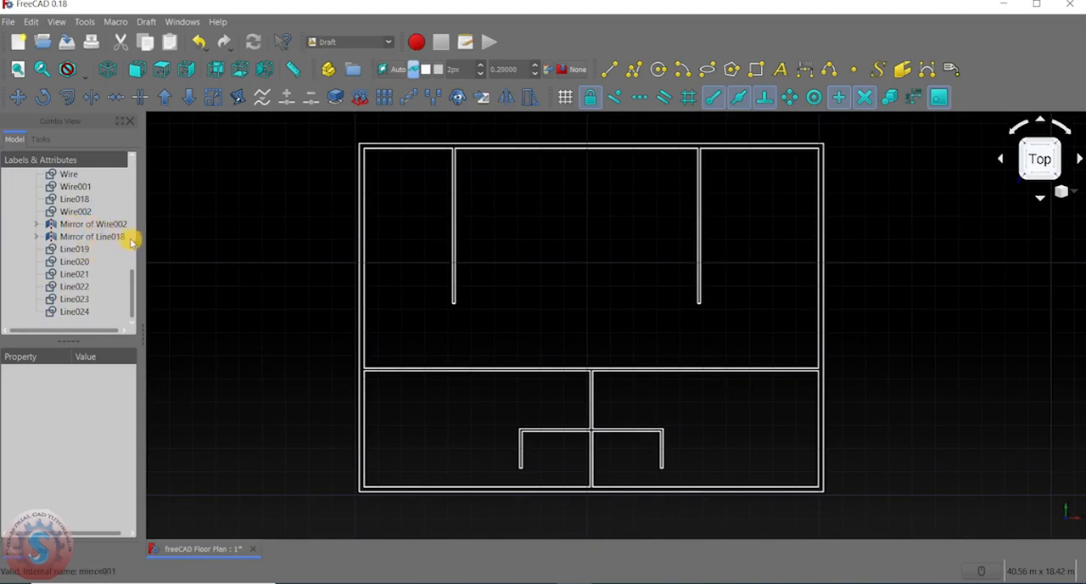
scroll(75, 255, up, 1)
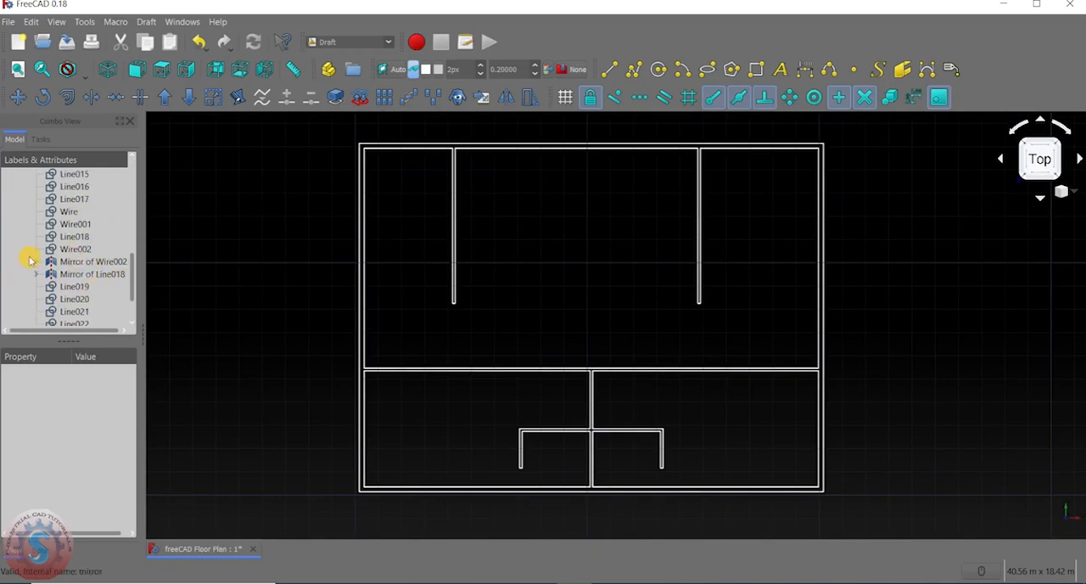
click(36, 262)
click(36, 262)
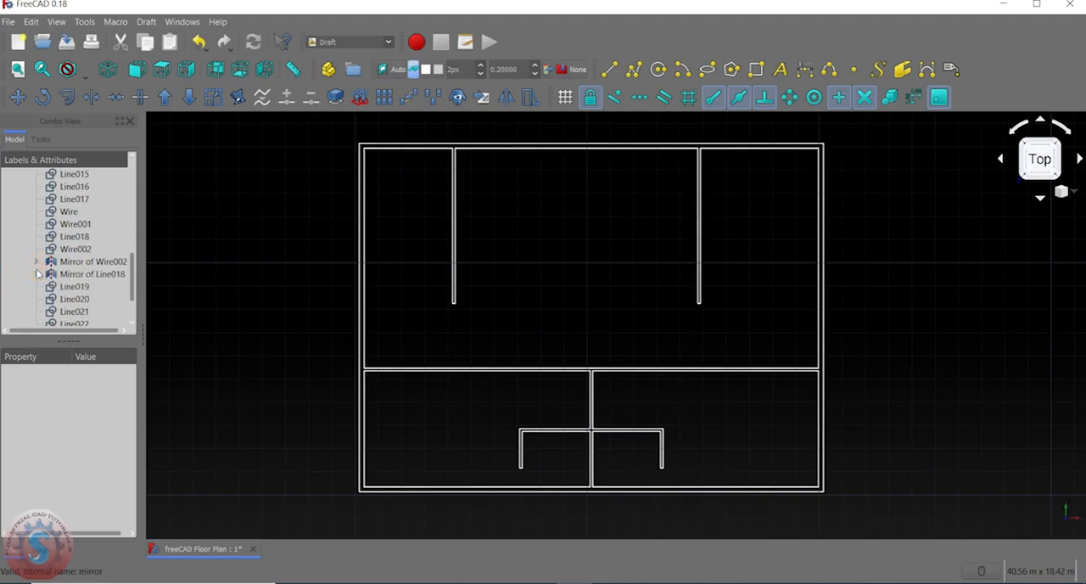
scroll(73, 270, up, 6)
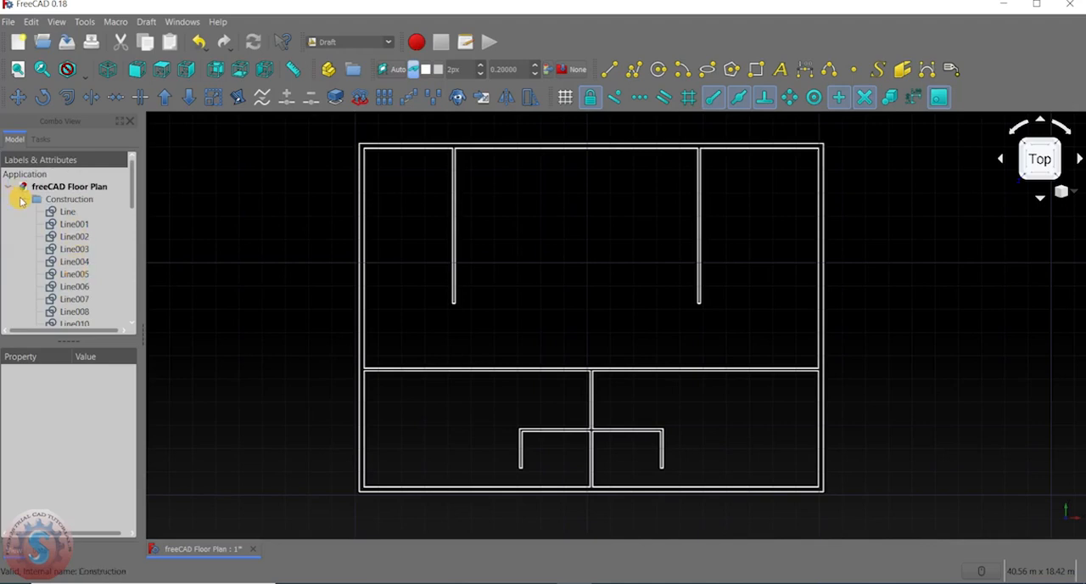
Create a new group in the freeCAD Floor Plan document and name it Walls.
right_click(56, 188)
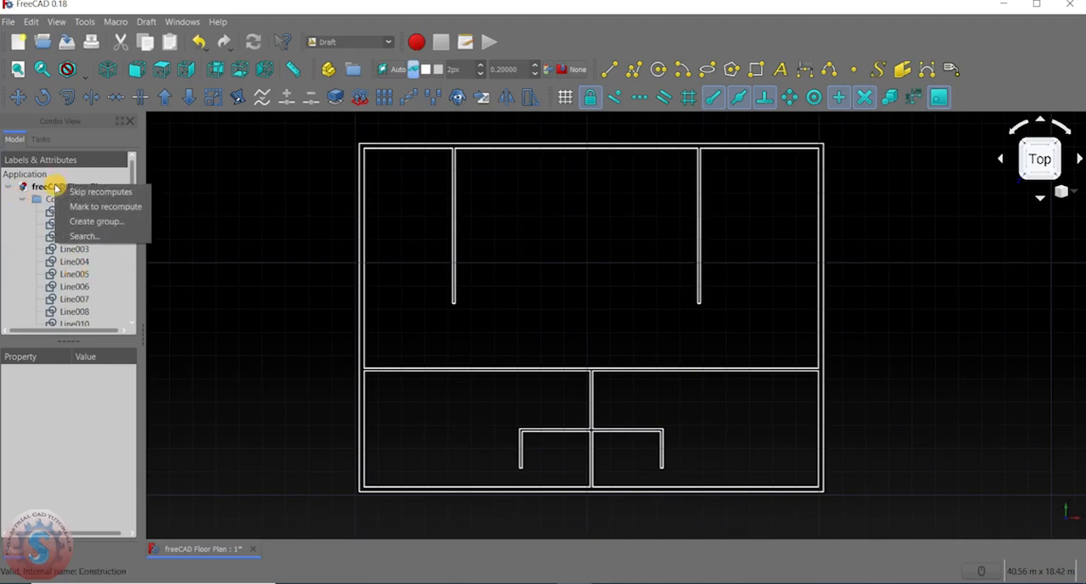
click(79, 222)
scroll(110, 207, down, 10)
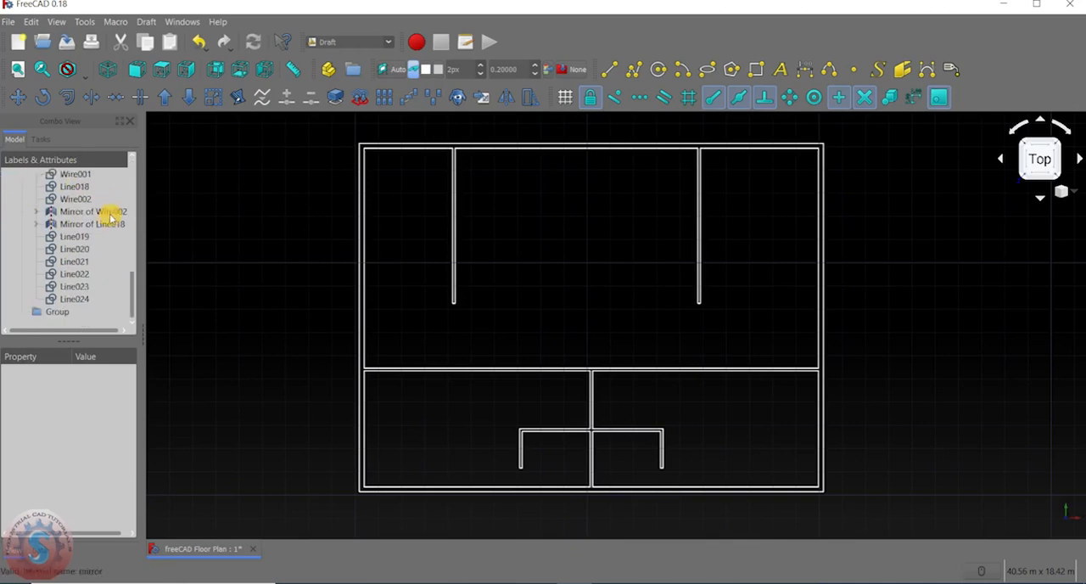
double_click(56, 313)
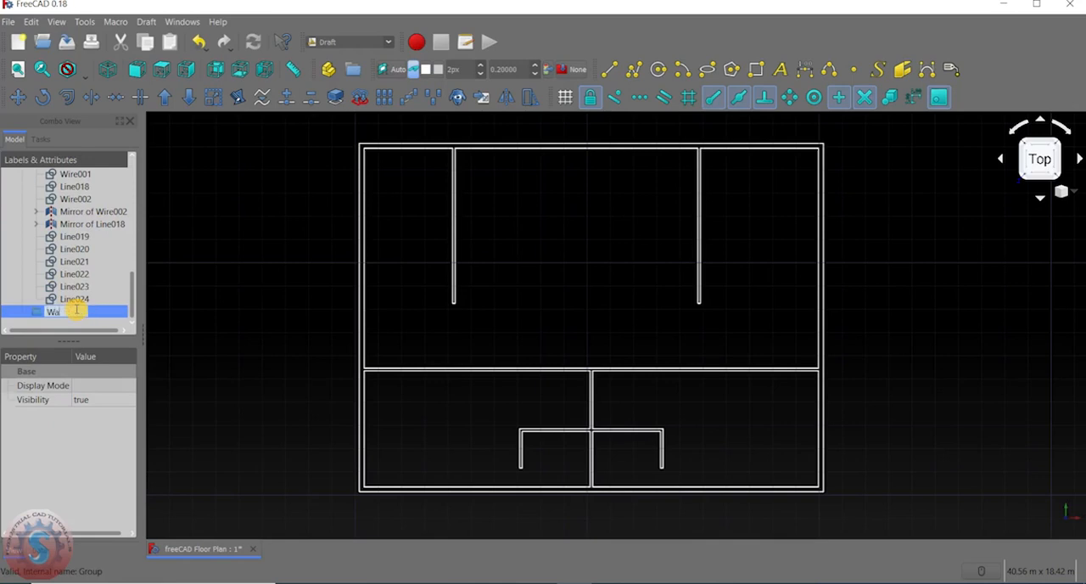
click(166, 287)
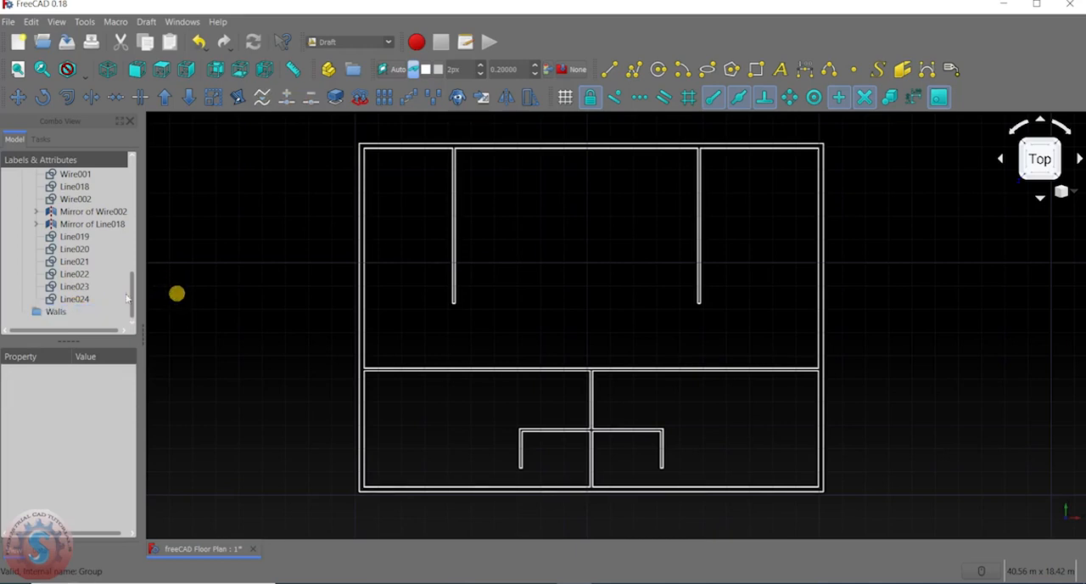
Look through the Construction group's objects from the first line down to the Walls group.
scroll(89, 289, up, 10)
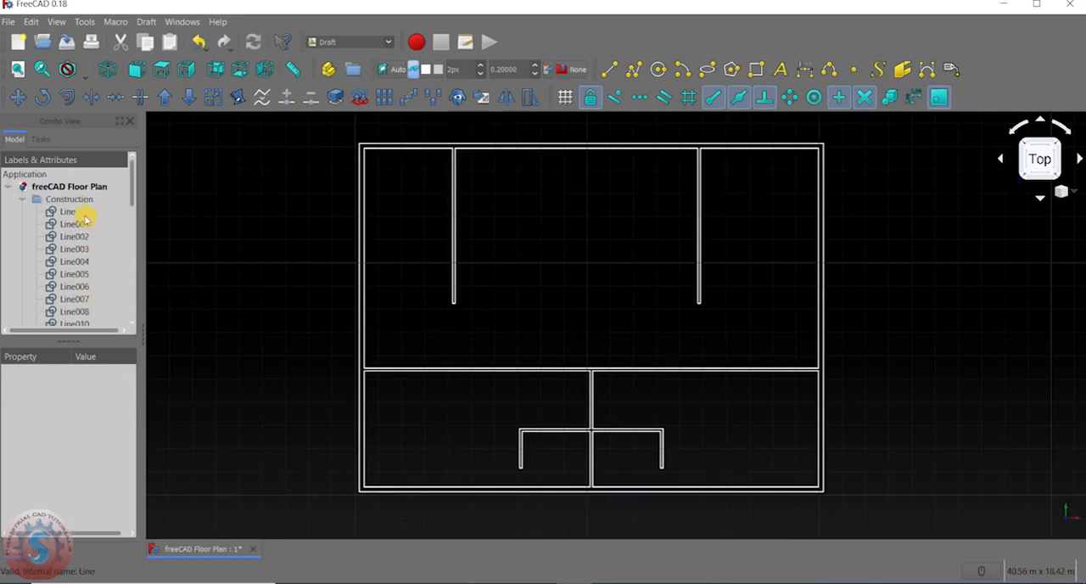
scroll(73, 245, down, 6)
scroll(53, 274, up, 5)
scroll(56, 276, down, 6)
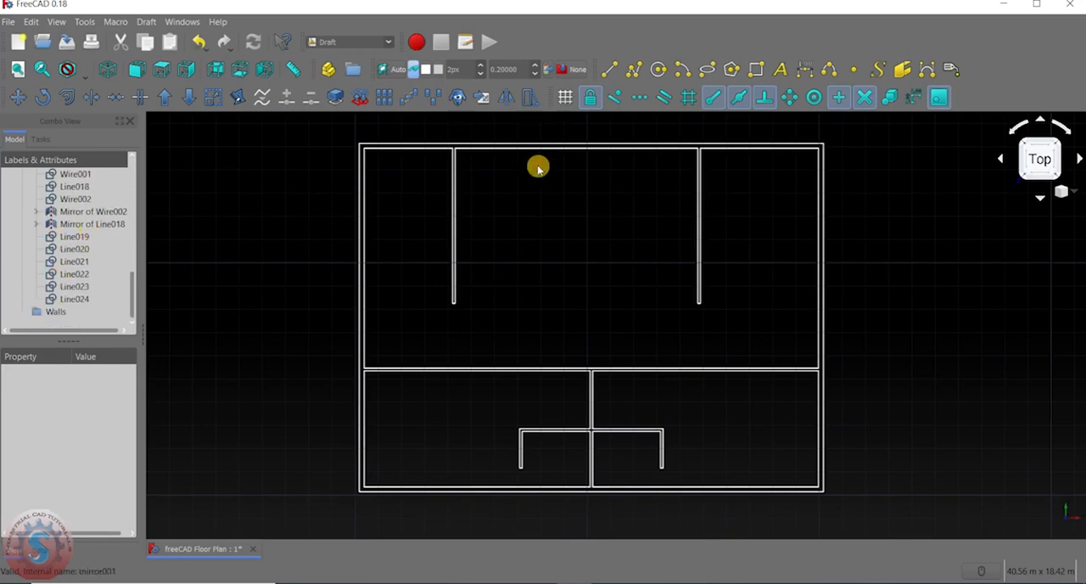
scroll(31, 329, up, 1)
scroll(33, 325, up, 7)
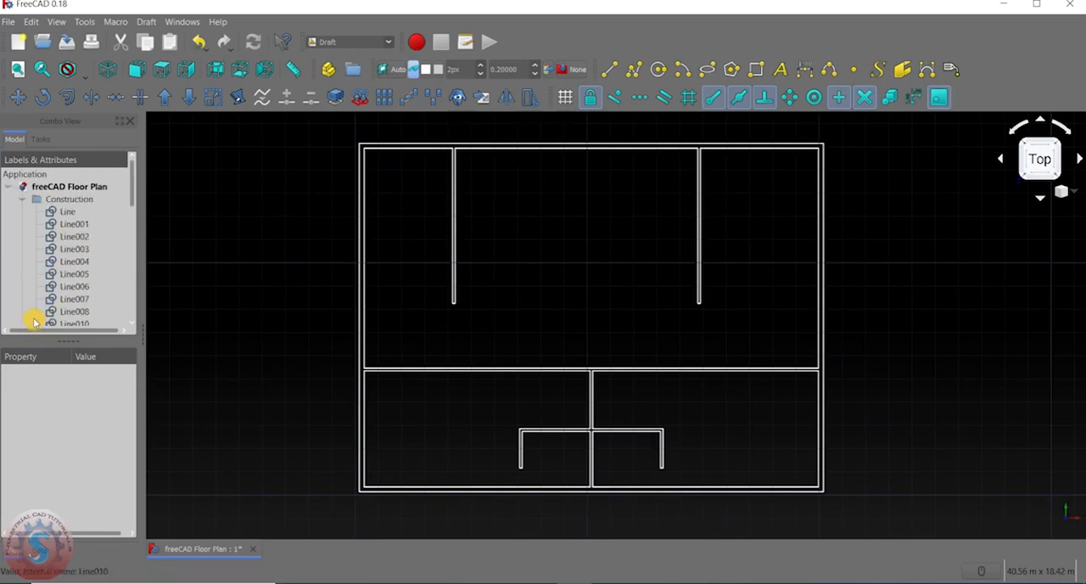
scroll(75, 241, down, 4)
scroll(74, 245, up, 4)
Move all lines, wires and mirrored objects, from Line through Line024, out of the Construction group into the Walls group.
click(69, 212)
ctrl+click(72, 224)
ctrl+click(72, 237)
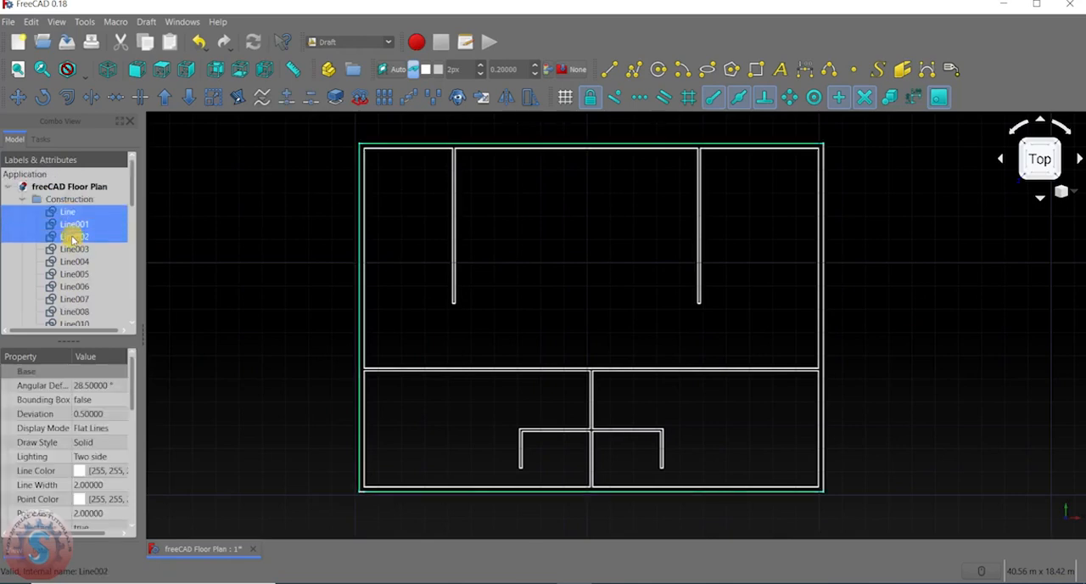
ctrl+click(72, 249)
ctrl+click(72, 261)
ctrl+click(72, 274)
scroll(98, 227, down, 2)
ctrl+click(78, 211)
ctrl+click(76, 224)
ctrl+click(75, 237)
ctrl+click(75, 249)
scroll(76, 248, down, 2)
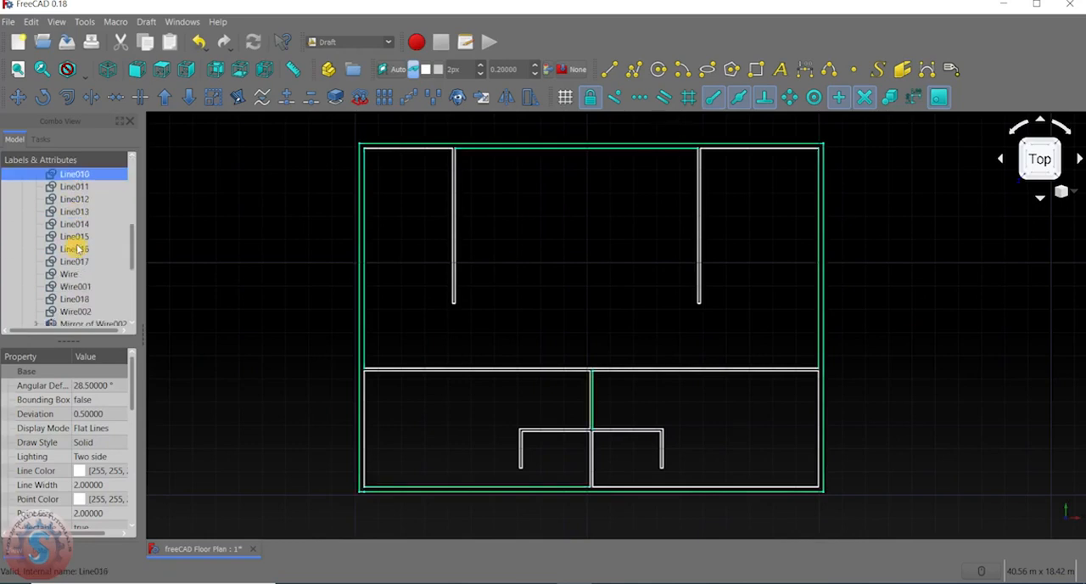
ctrl+click(83, 189)
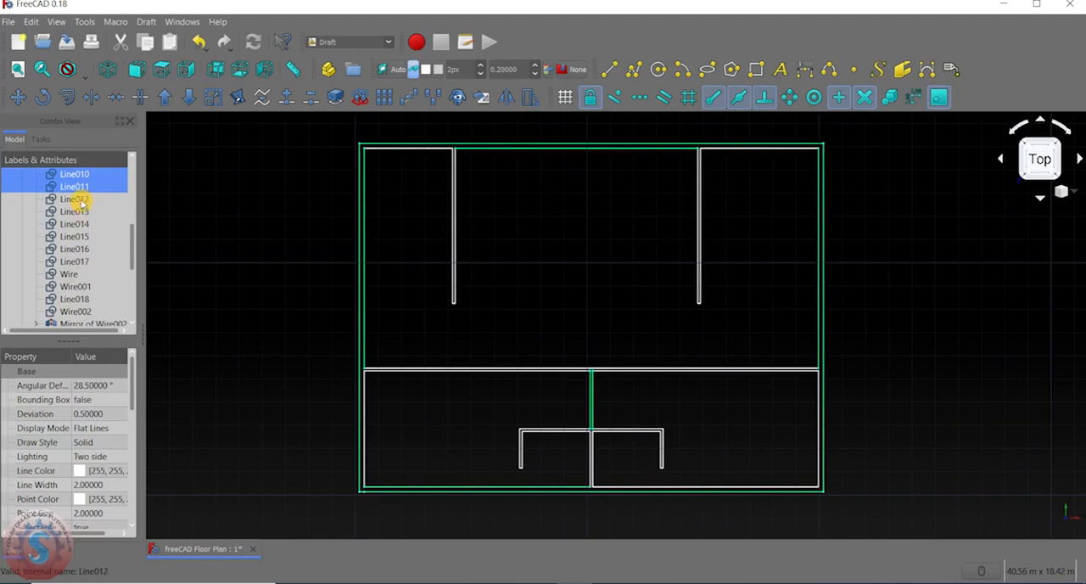
ctrl+click(80, 199)
ctrl+click(78, 211)
ctrl+click(76, 224)
ctrl+click(76, 236)
ctrl+click(76, 249)
ctrl+click(76, 261)
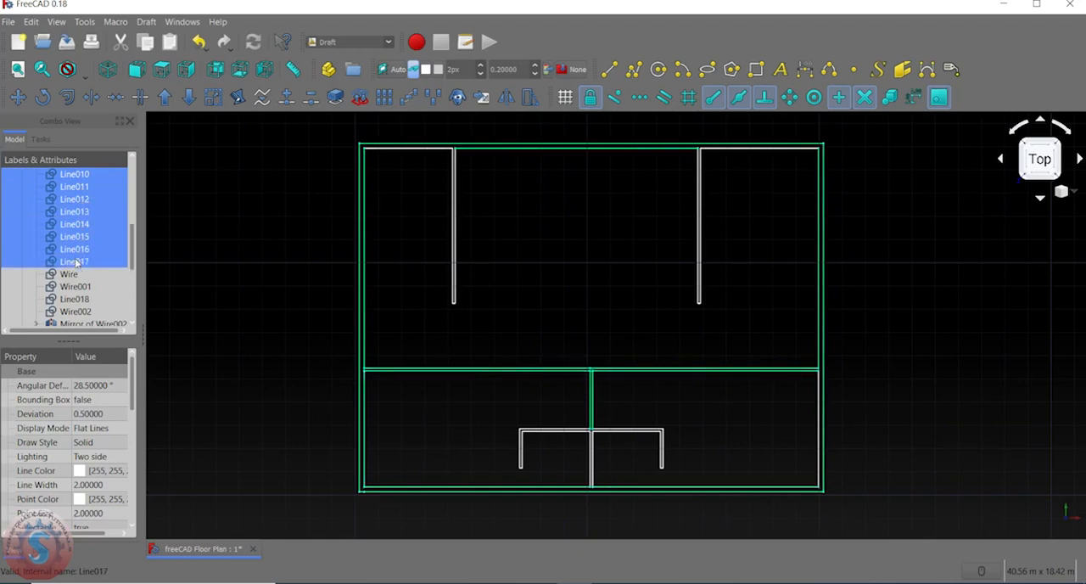
scroll(77, 255, down, 3)
scroll(75, 188, up, 2)
ctrl+click(75, 236)
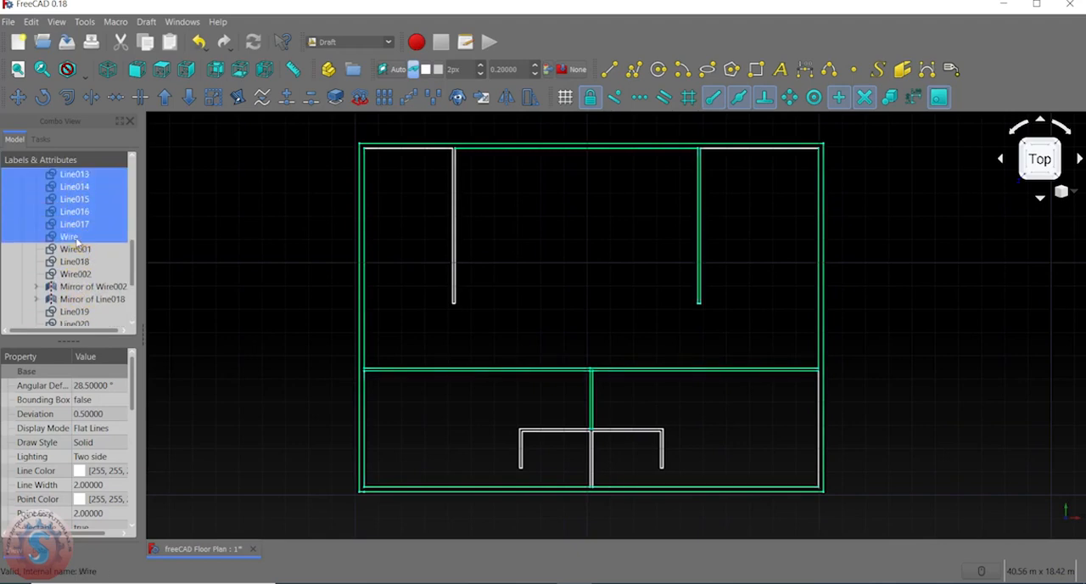
ctrl+click(75, 249)
ctrl+click(75, 261)
ctrl+click(74, 274)
scroll(85, 246, down, 2)
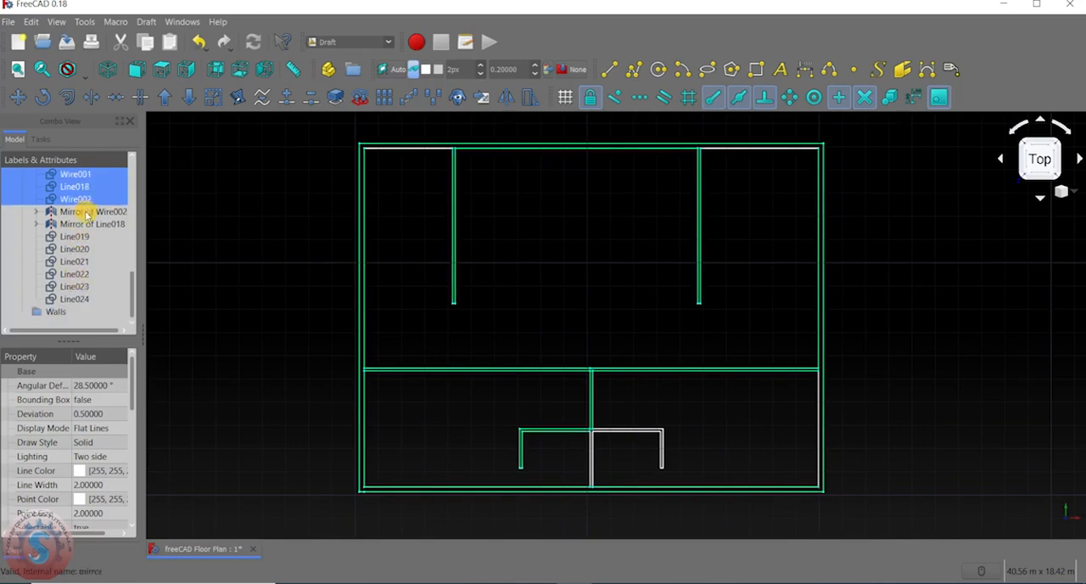
ctrl+click(85, 211)
ctrl+click(85, 224)
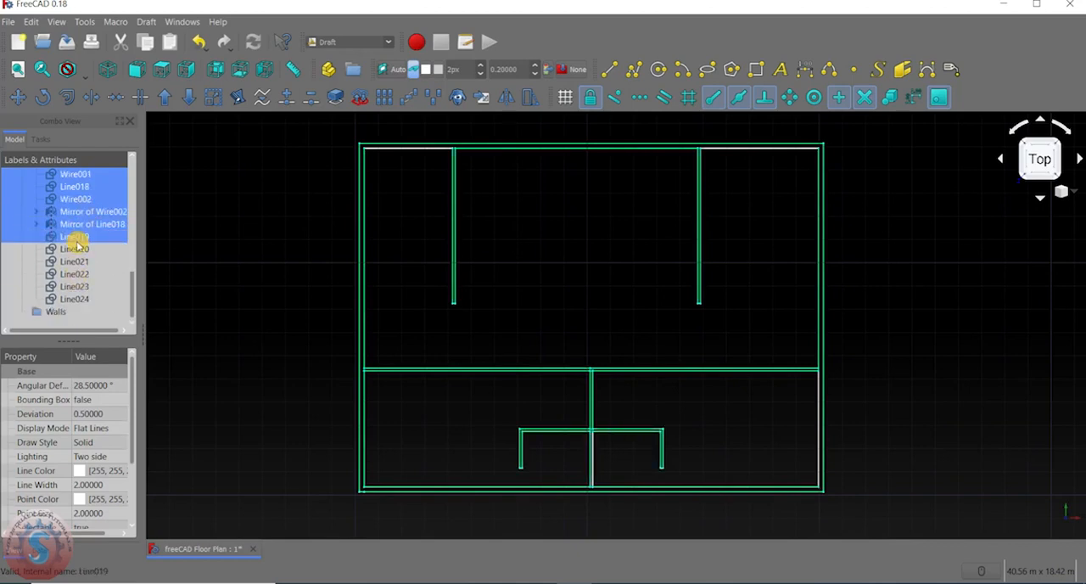
ctrl+click(75, 249)
ctrl+click(74, 261)
ctrl+click(79, 286)
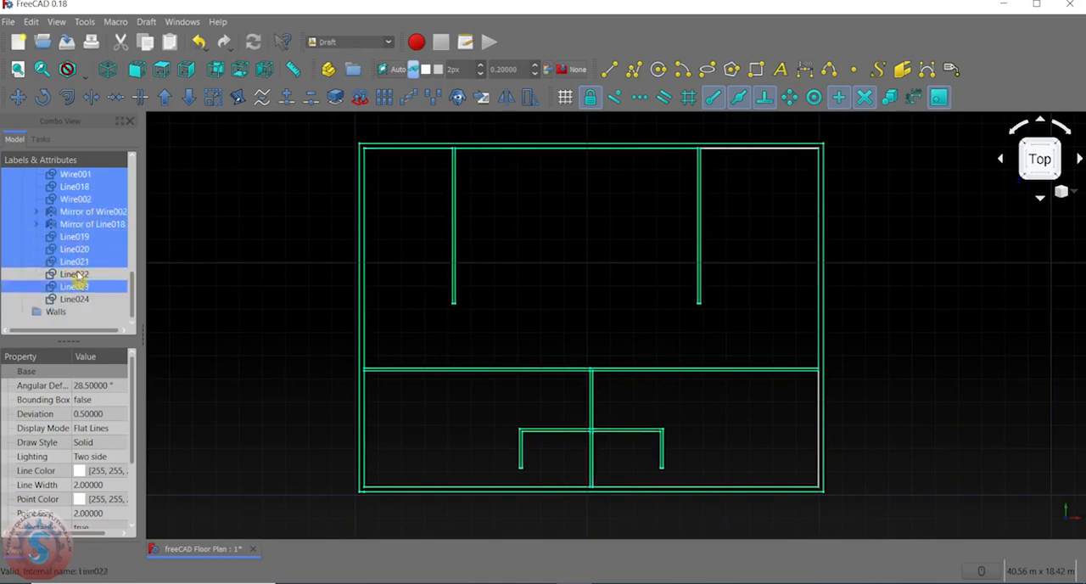
ctrl+click(77, 274)
ctrl+click(77, 298)
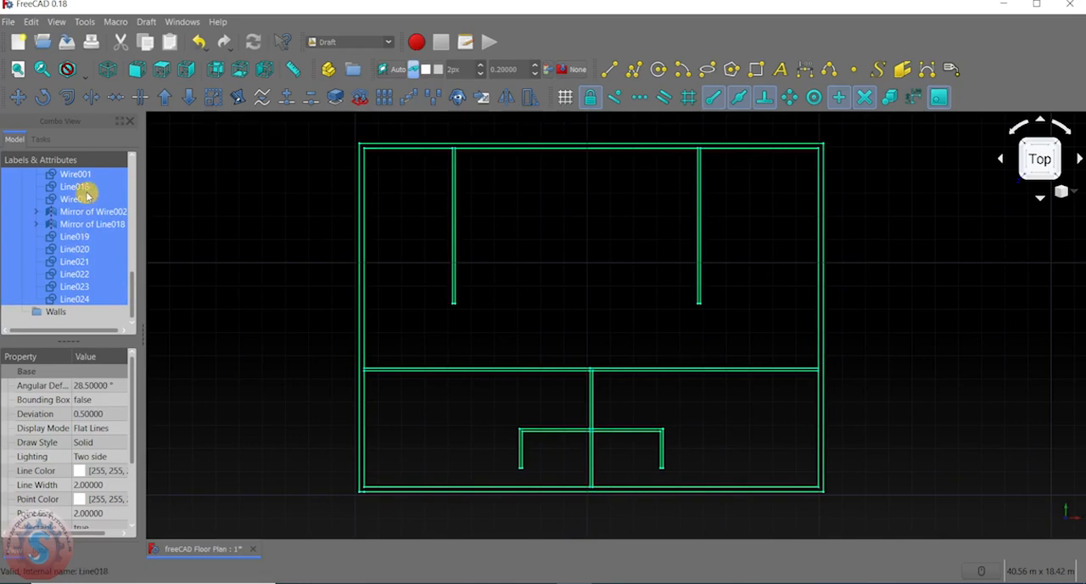
drag(76, 198, 62, 314)
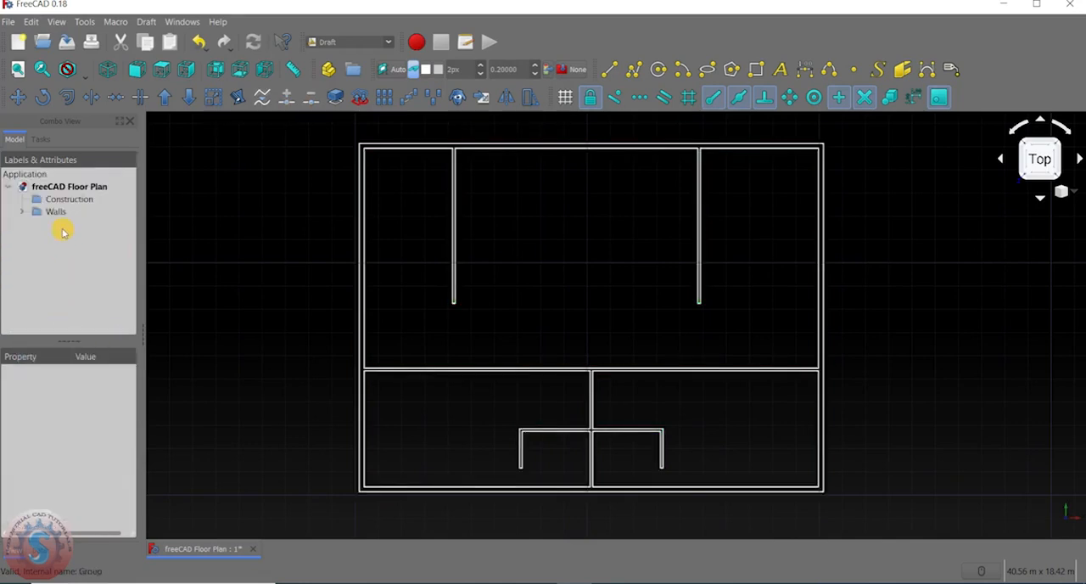
Review the objects contained in the Walls group and collapse it again.
click(25, 213)
click(23, 211)
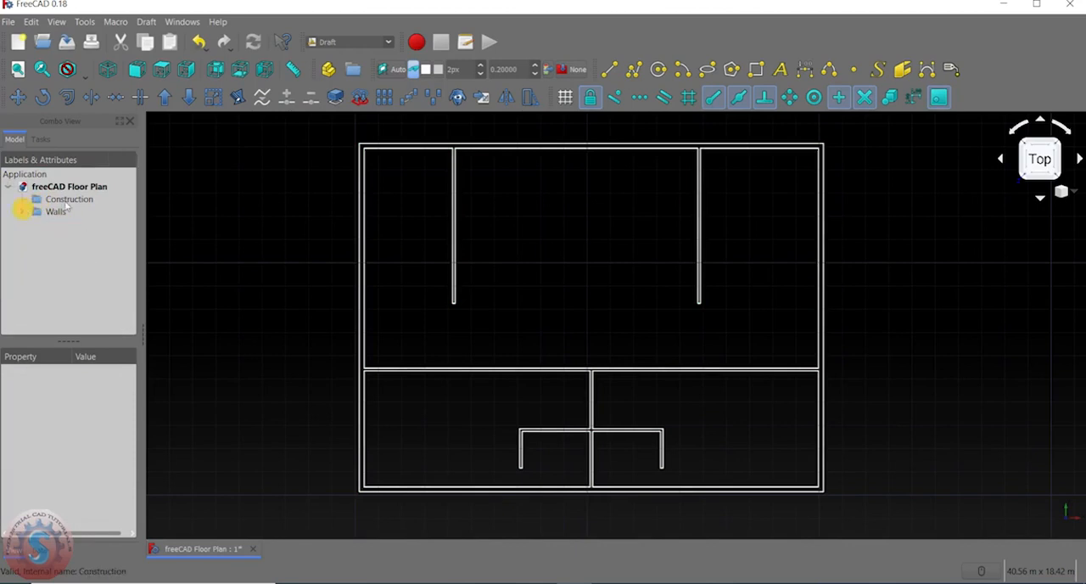
click(23, 212)
scroll(23, 225, down, 3)
scroll(23, 228, up, 3)
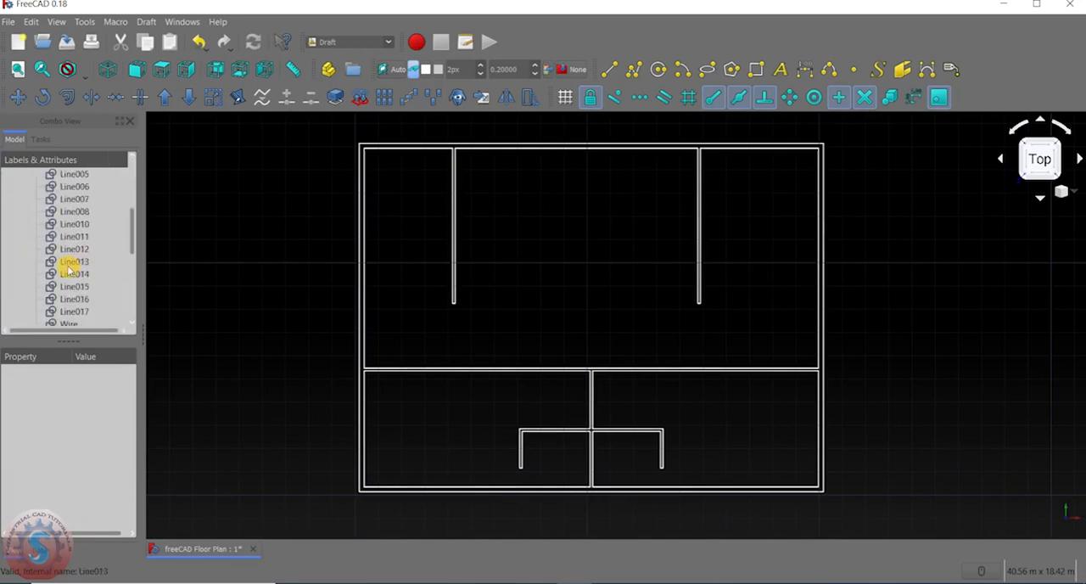
click(23, 212)
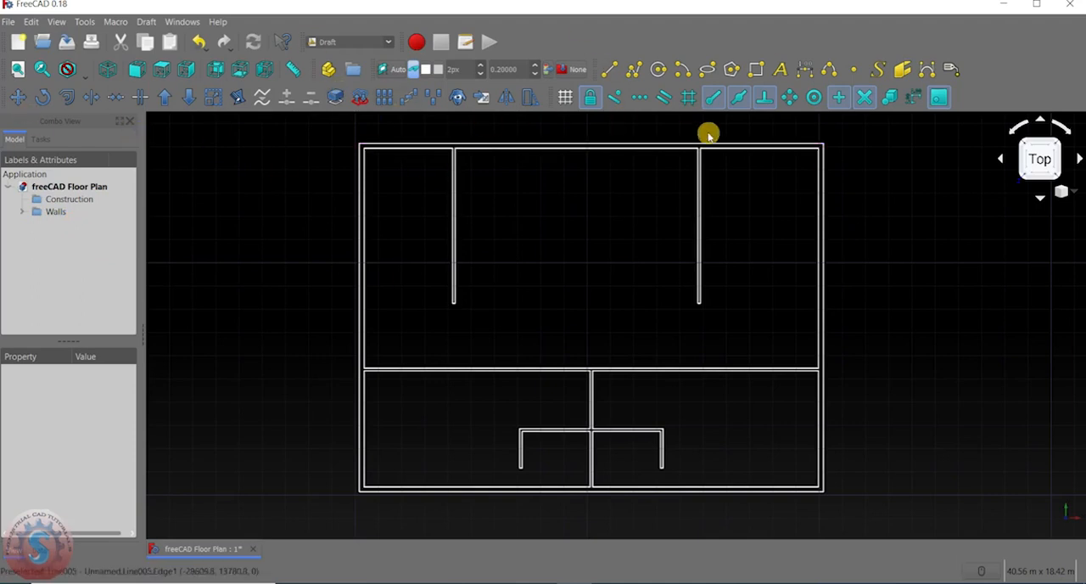
click(21, 212)
click(22, 213)
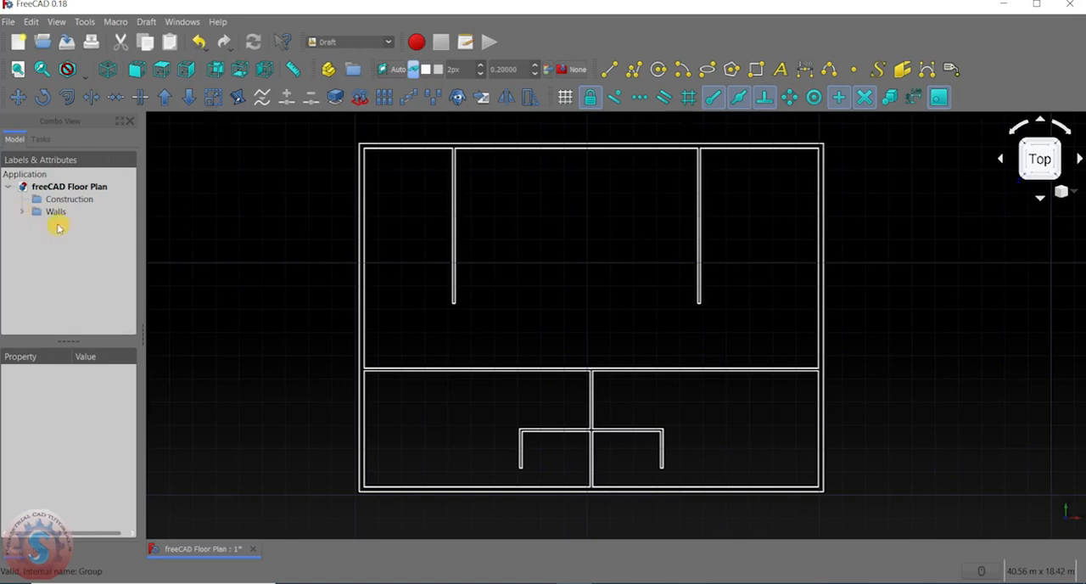
Try to hide the Walls group as a whole and check the state of its objects.
click(52, 212)
click(26, 223)
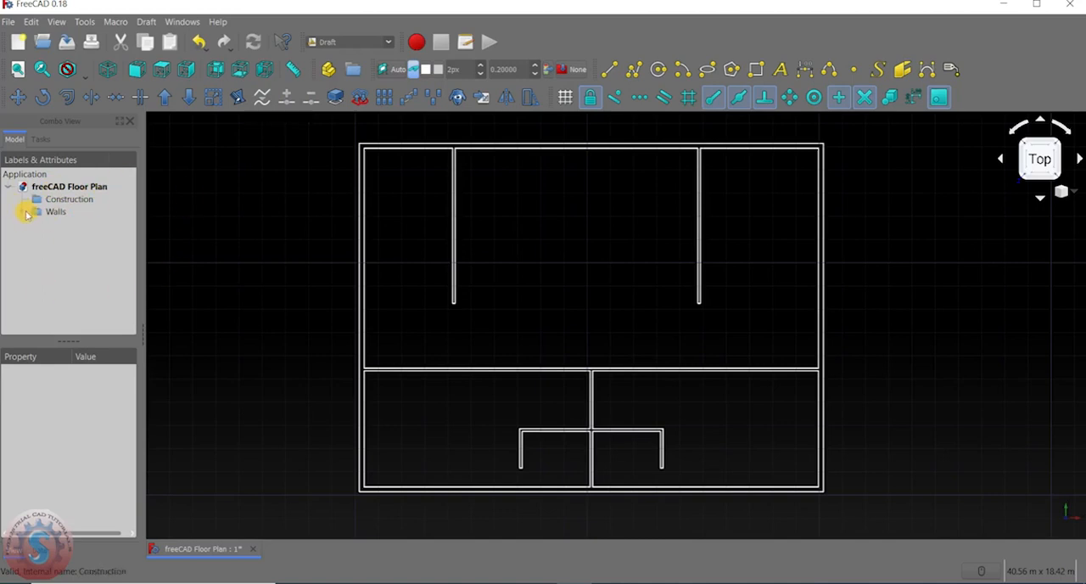
right_click(52, 213)
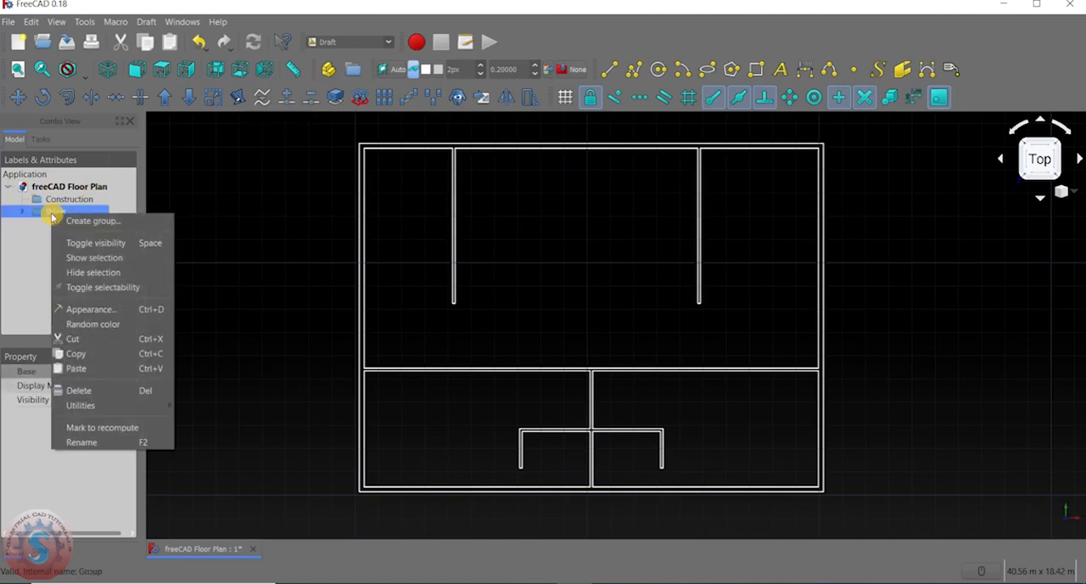
click(71, 271)
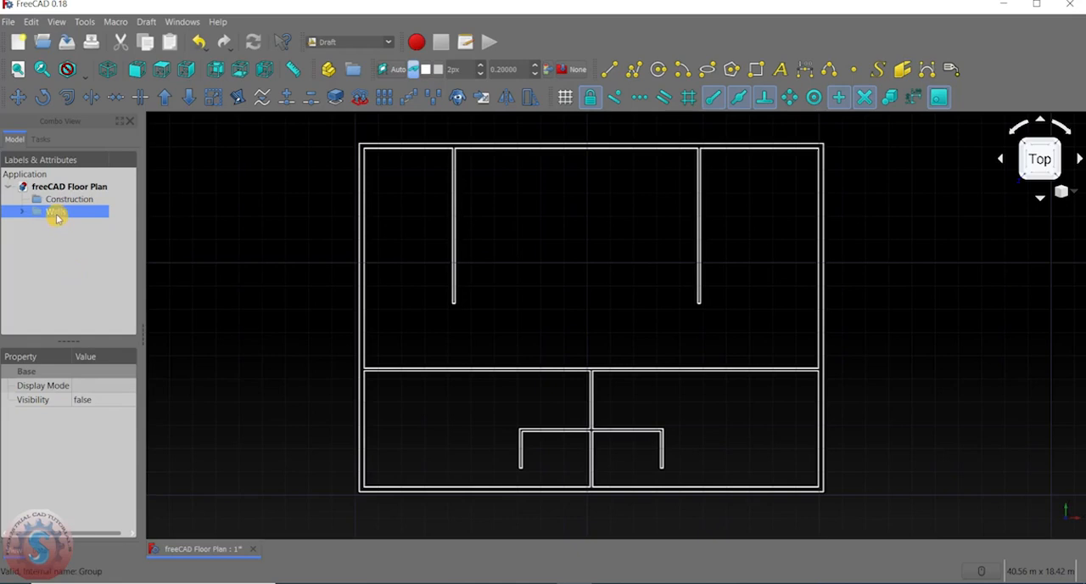
click(23, 213)
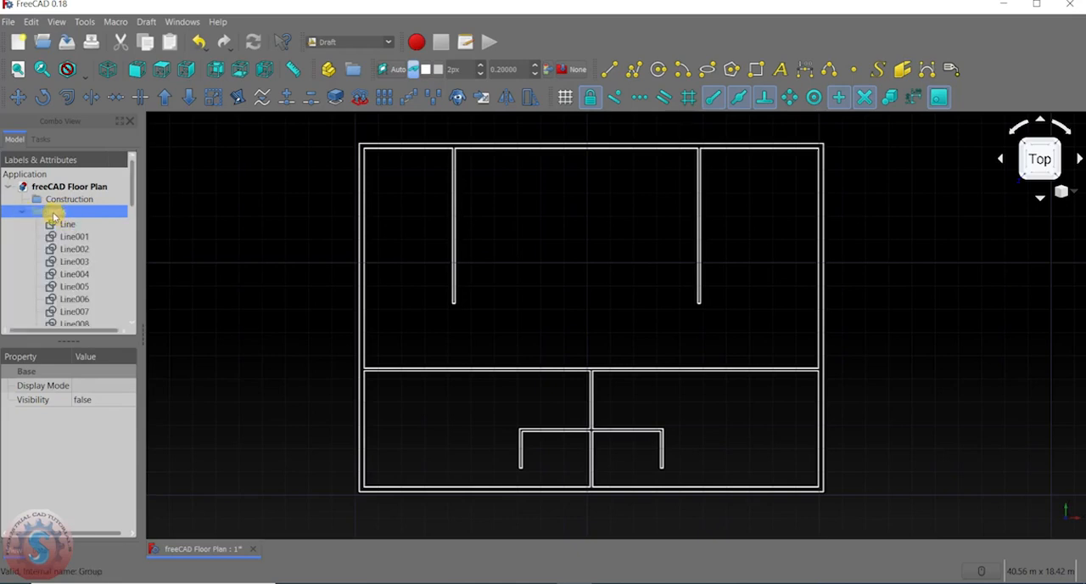
click(23, 213)
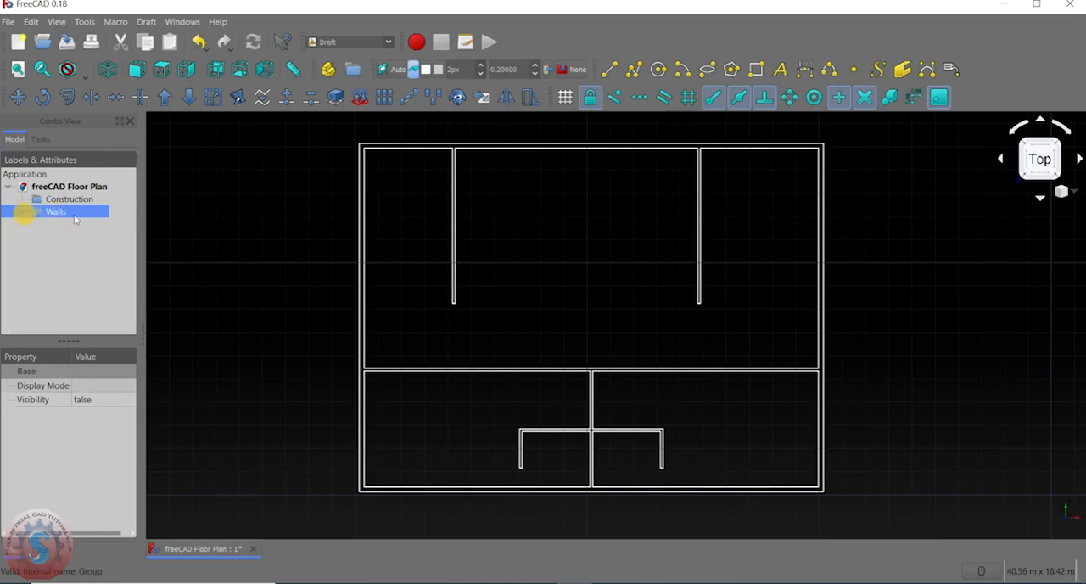
Turn the visibility of the Walls group back on.
right_click(73, 214)
click(81, 257)
right_click(56, 209)
click(49, 259)
Hide Line and Line001 through Line007 individually inside the Walls group.
click(24, 212)
click(70, 224)
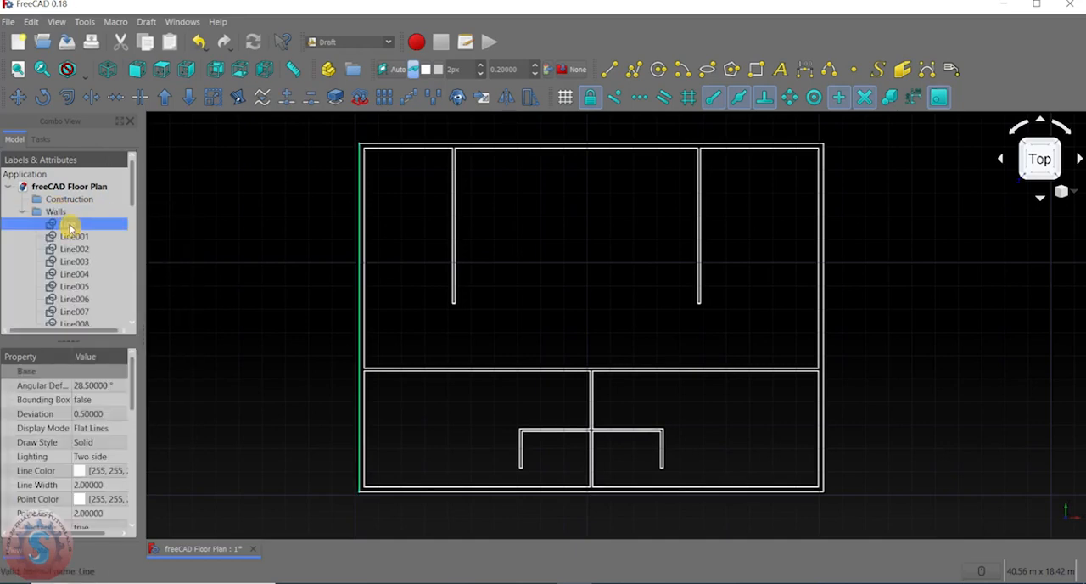
right_click(70, 225)
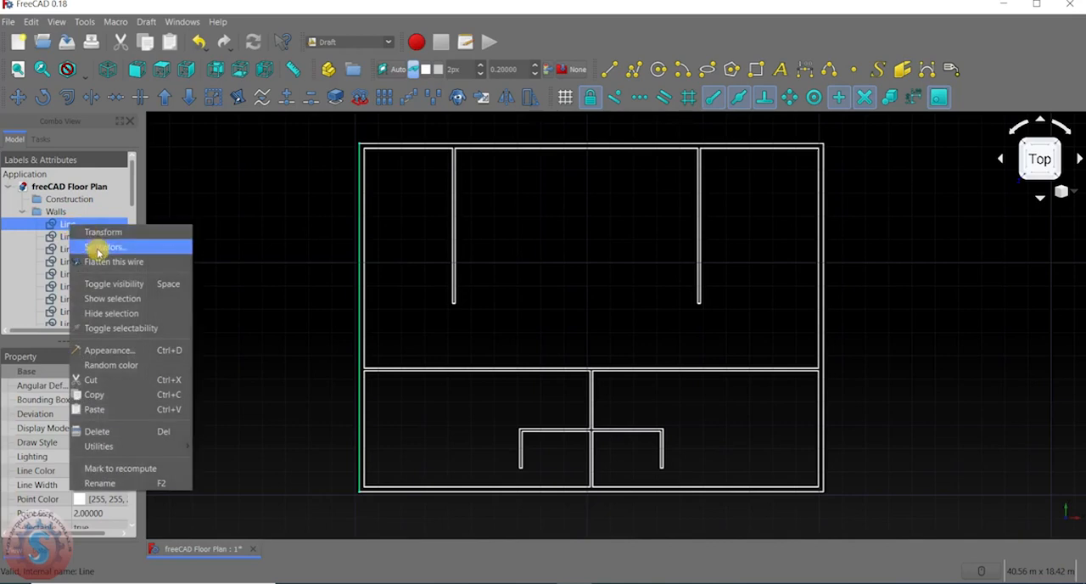
click(102, 314)
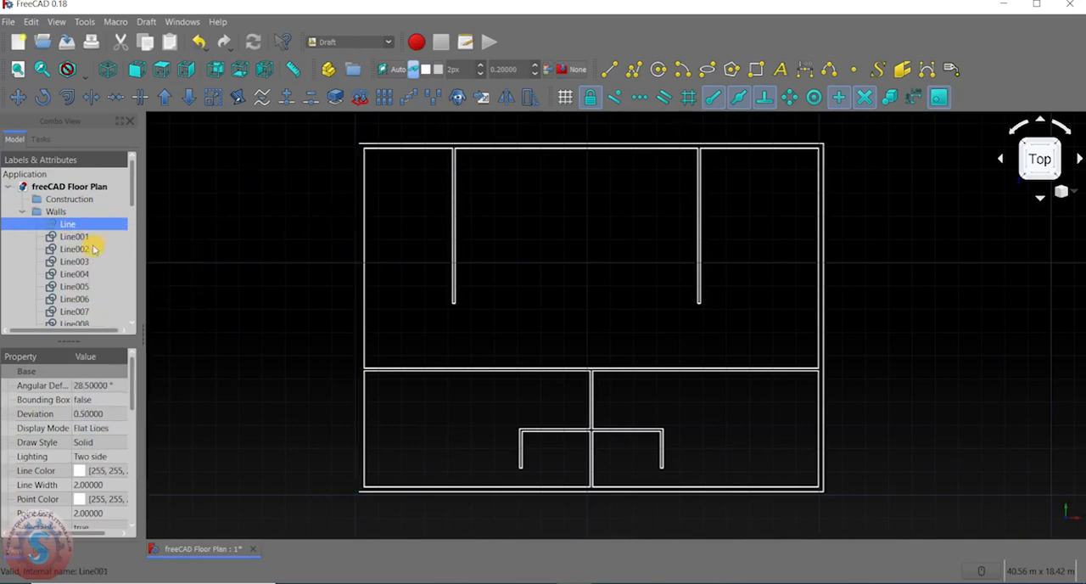
drag(80, 239, 77, 319)
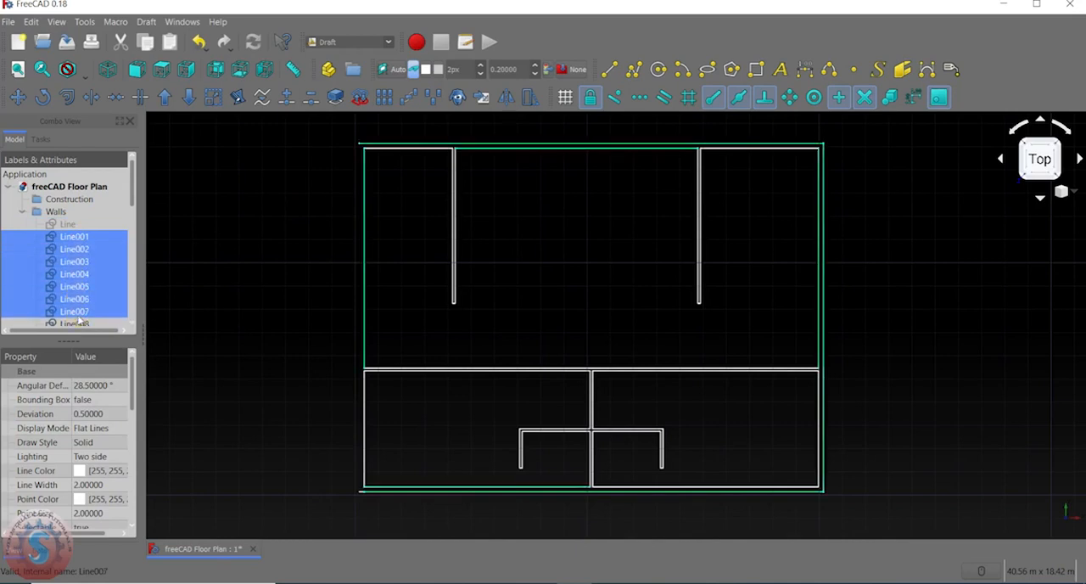
right_click(75, 241)
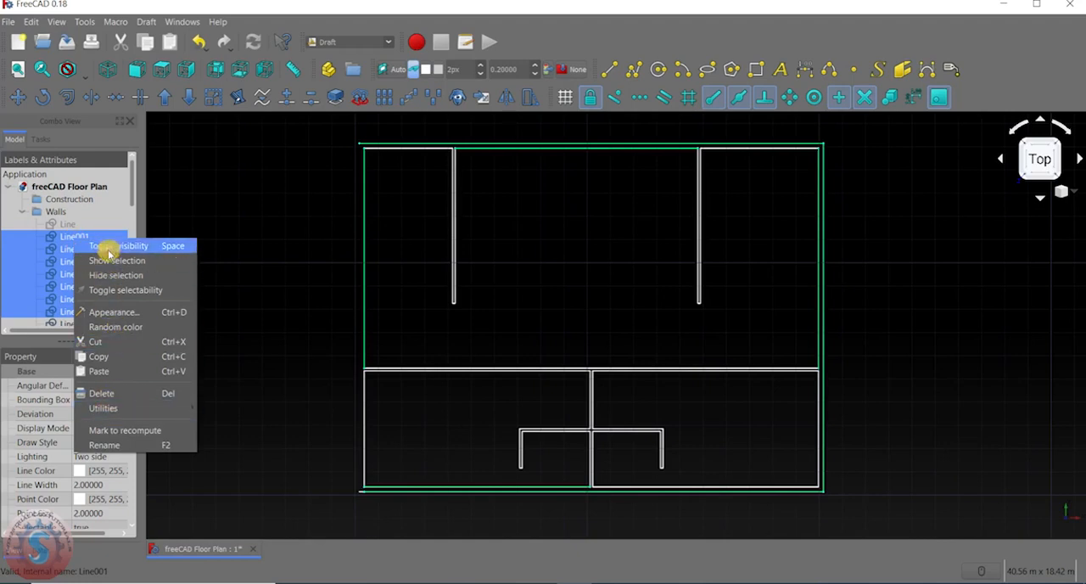
click(110, 275)
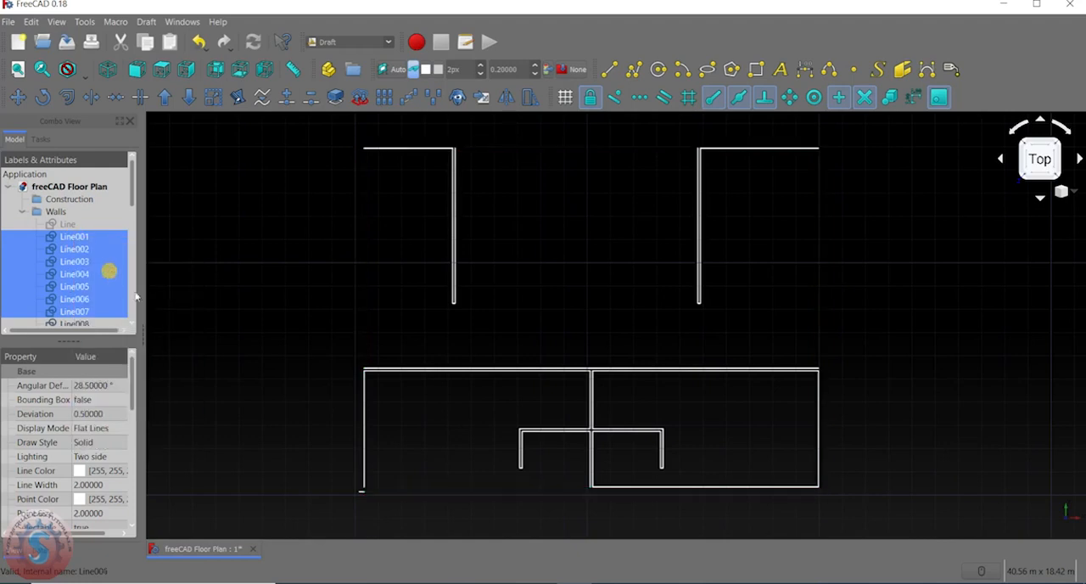
scroll(567, 212, down, 4)
scroll(642, 239, up, 2)
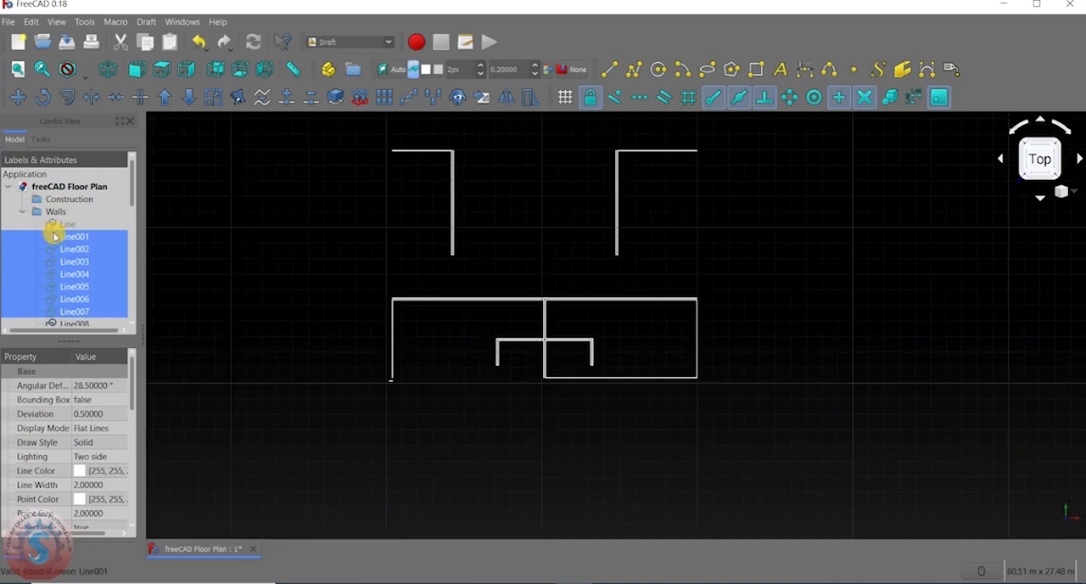
click(10, 216)
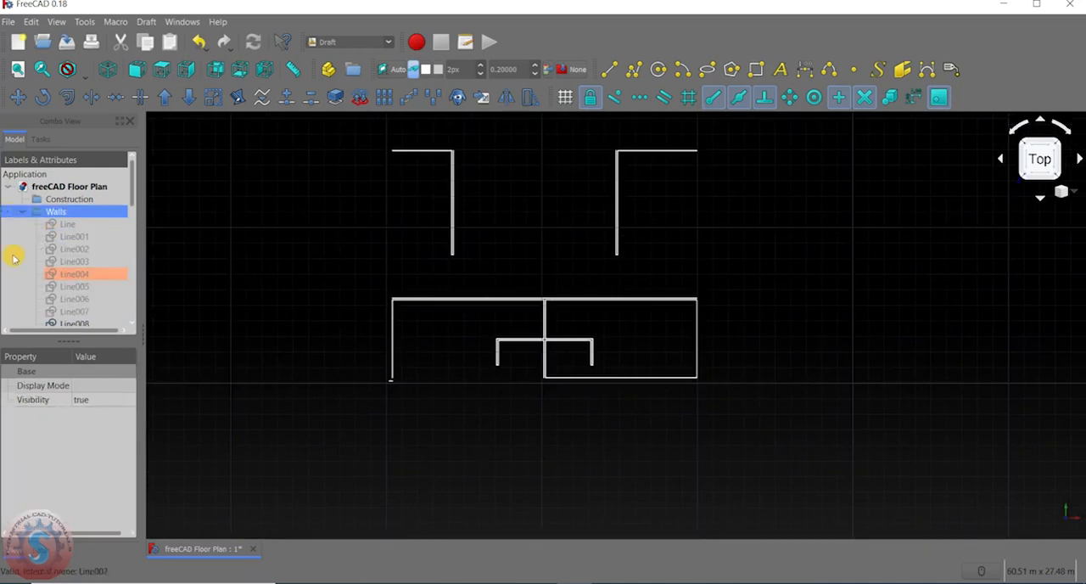
click(13, 254)
scroll(58, 261, down, 4)
scroll(58, 264, up, 4)
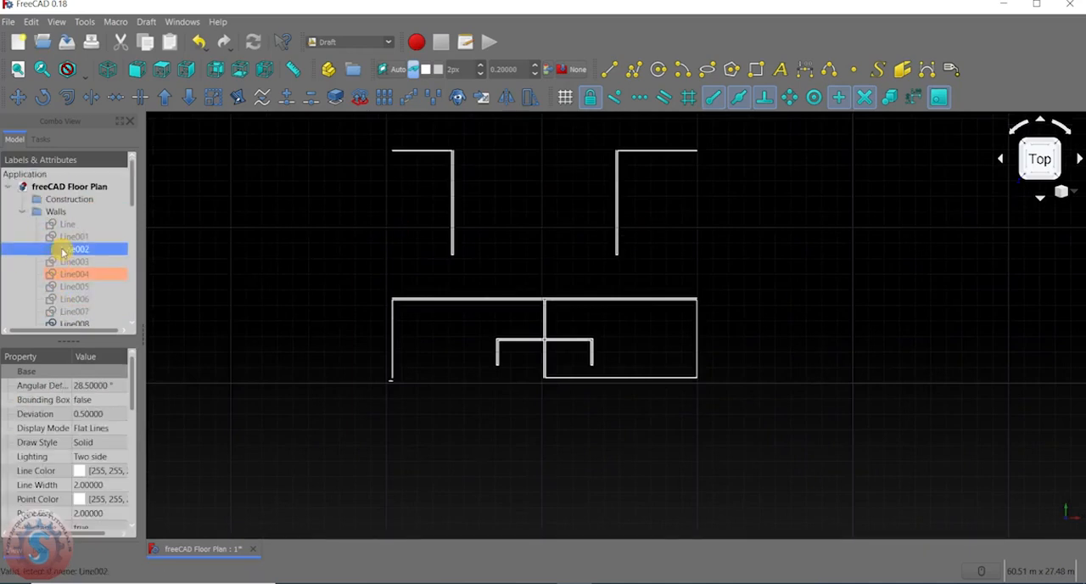
ctrl+click(62, 225)
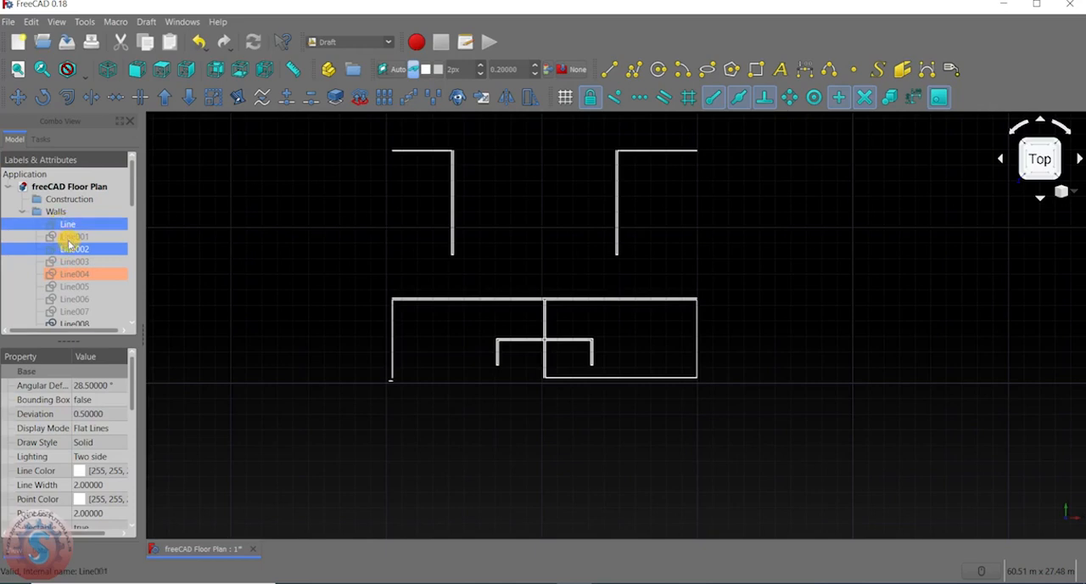
key(ctrl+a)
scroll(74, 246, down, 3)
scroll(72, 242, up, 3)
Show Line and Line001 through Line007 again, and collapse the Walls group.
click(62, 237)
ctrl+click(66, 224)
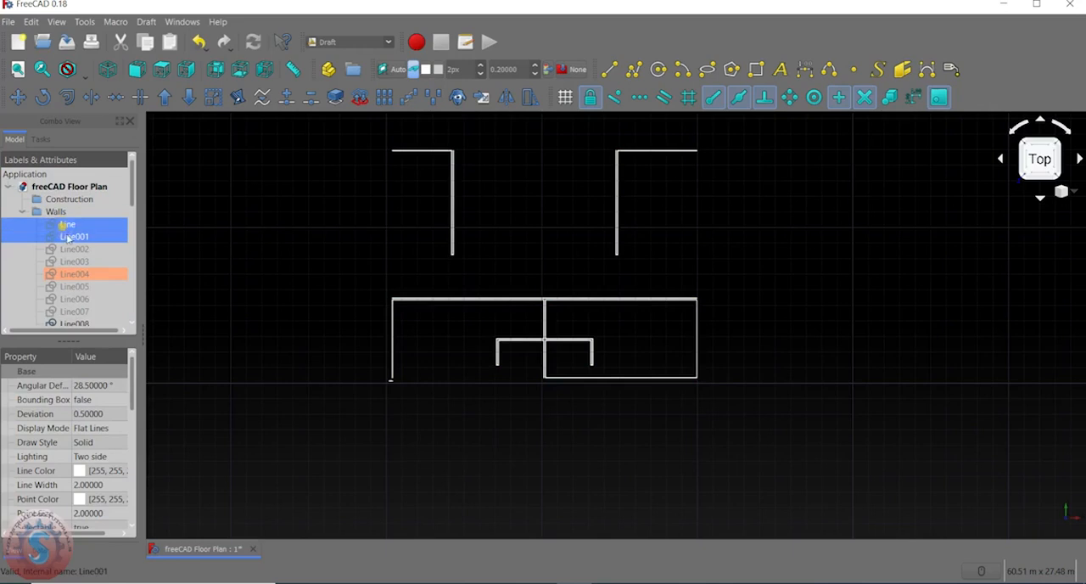
ctrl+click(71, 249)
ctrl+click(73, 262)
ctrl+click(72, 274)
ctrl+click(72, 288)
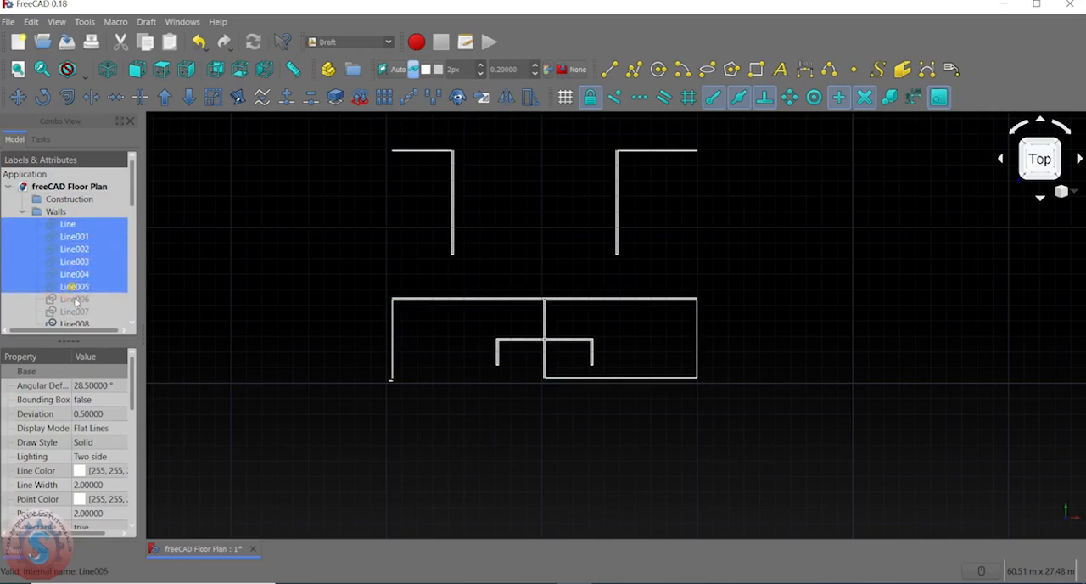
ctrl+click(73, 300)
ctrl+click(74, 311)
right_click(72, 253)
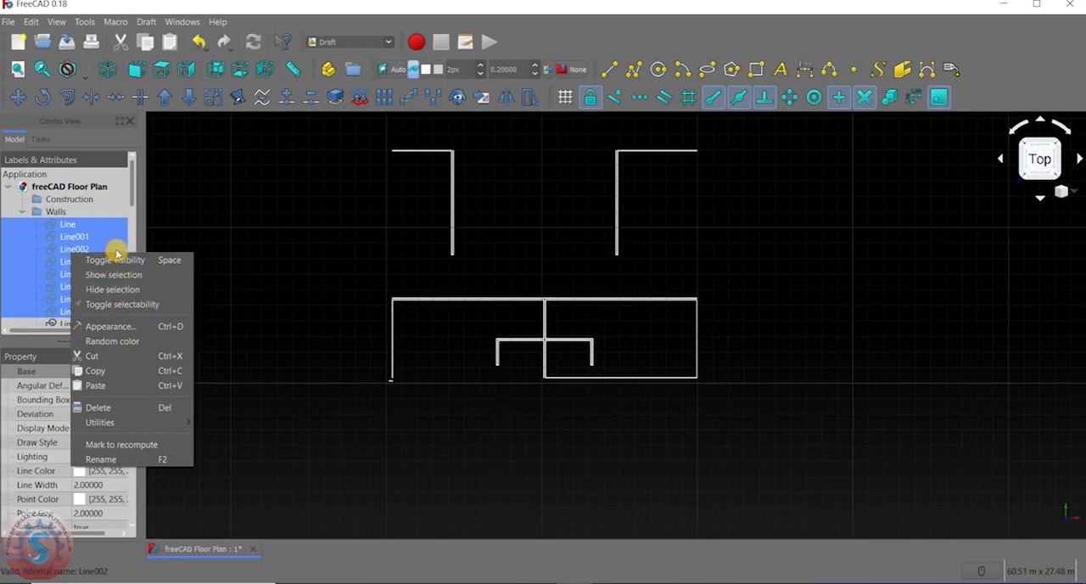
click(113, 275)
click(238, 202)
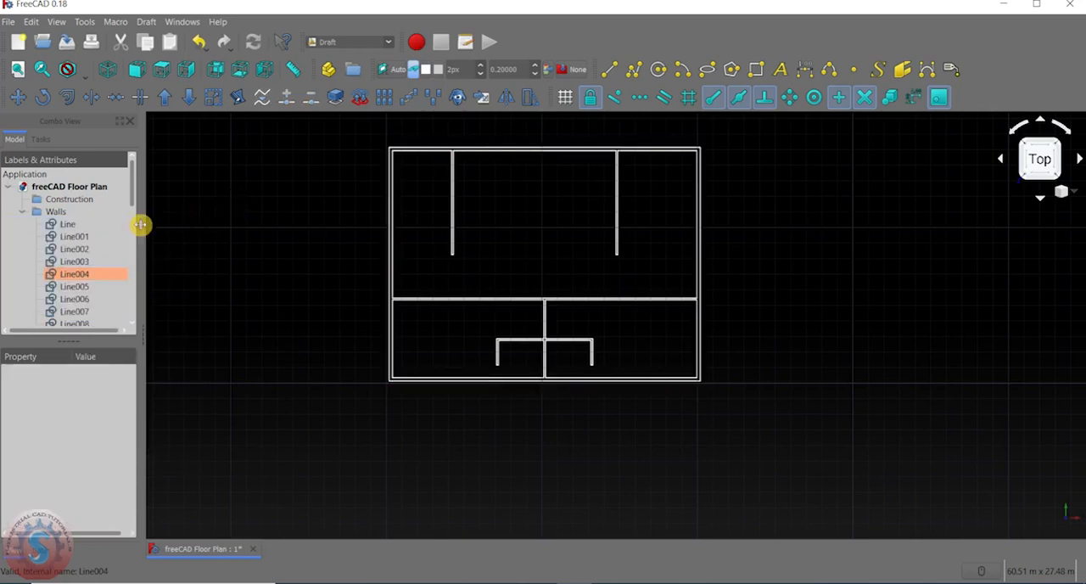
click(22, 212)
click(22, 212)
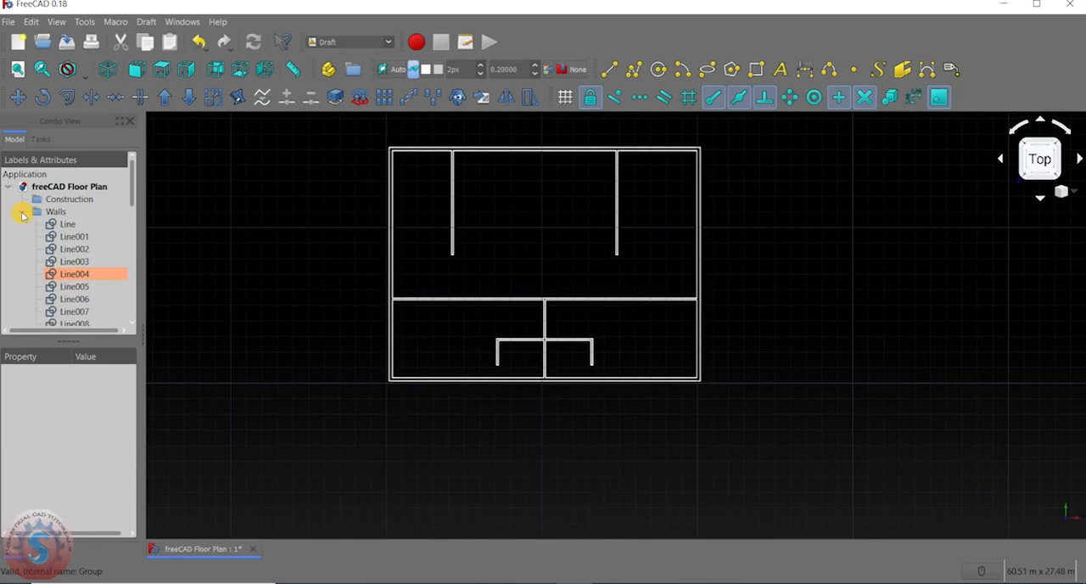
click(22, 212)
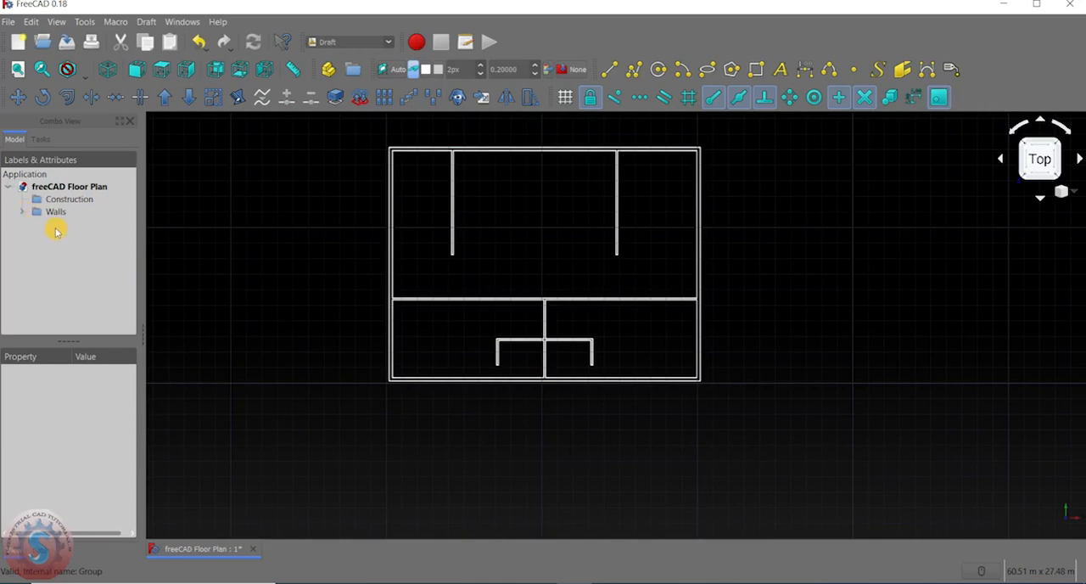
Look over the finished floor plan, examining its outer walls, the upper partitions and the lower rooms.
middle_drag(254, 234, 306, 259)
middle_drag(497, 303, 467, 324)
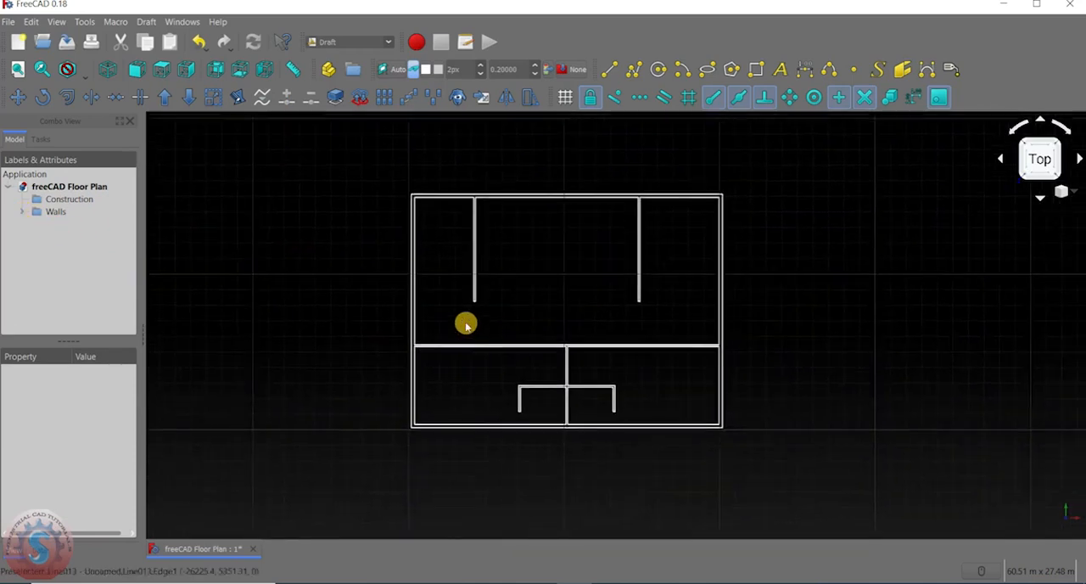
middle_drag(483, 358, 504, 317)
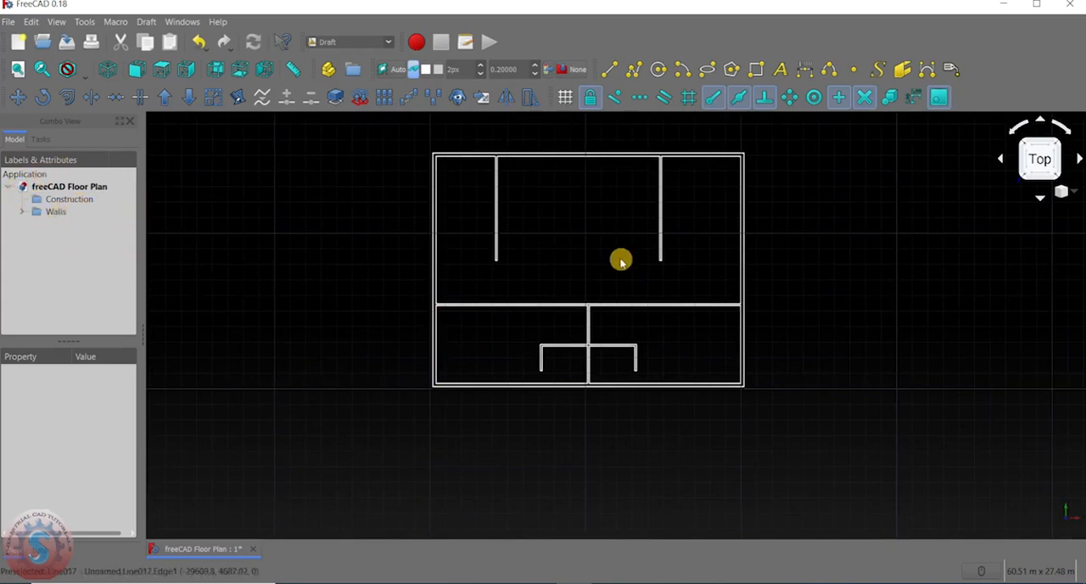
scroll(628, 277, up, 4)
scroll(627, 276, down, 4)
scroll(555, 257, up, 2)
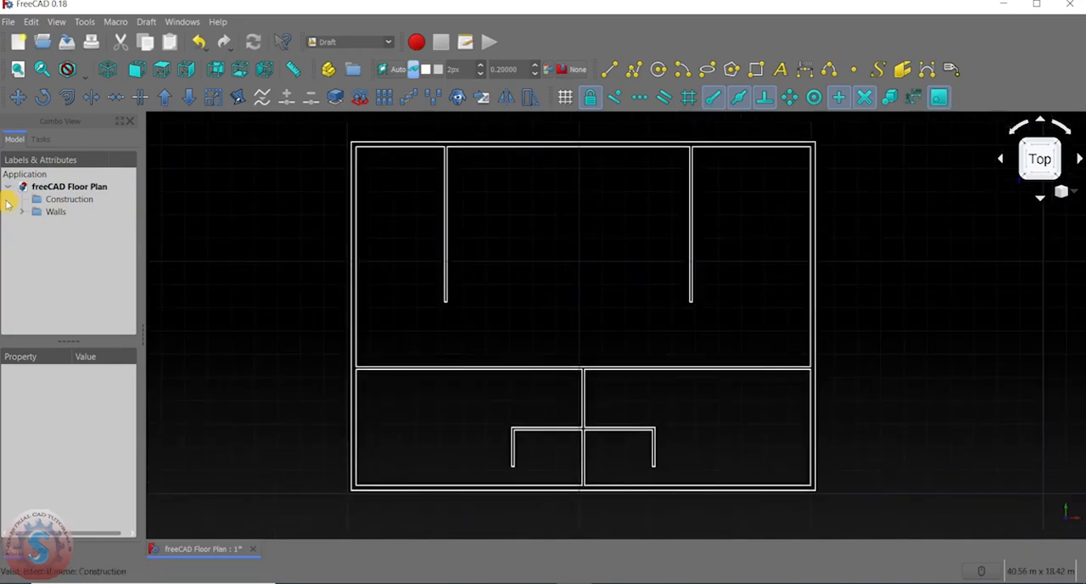
middle_drag(481, 316, 445, 285)
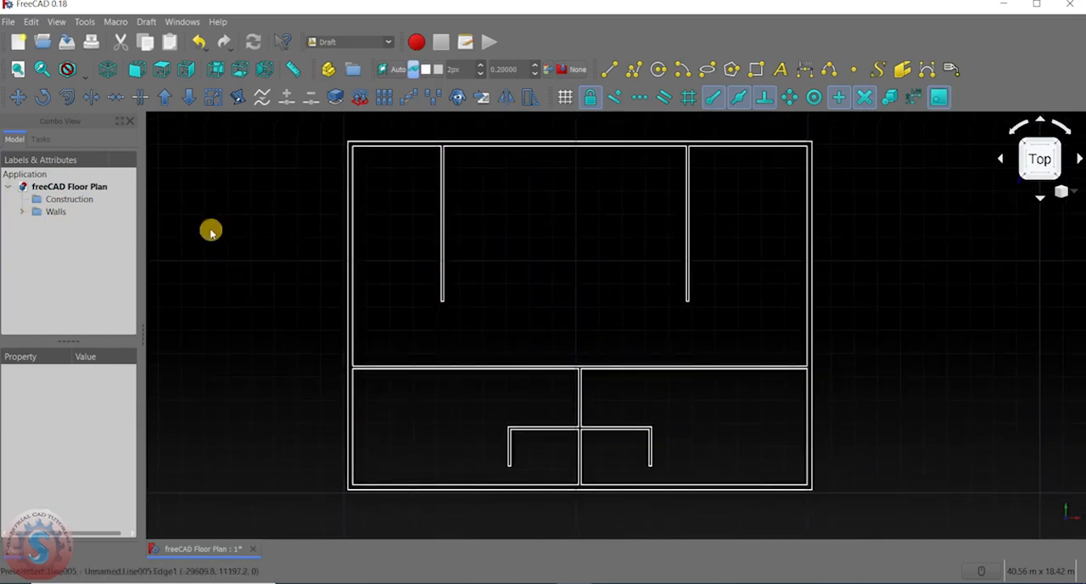
scroll(335, 229, up, 3)
scroll(392, 191, down, 5)
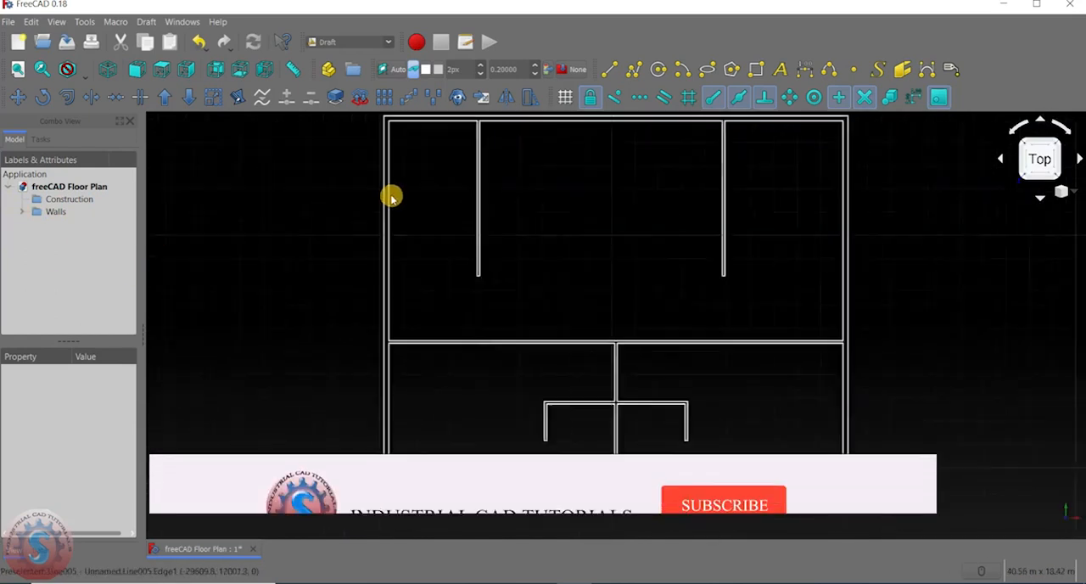
middle_drag(395, 201, 346, 246)
scroll(577, 218, up, 3)
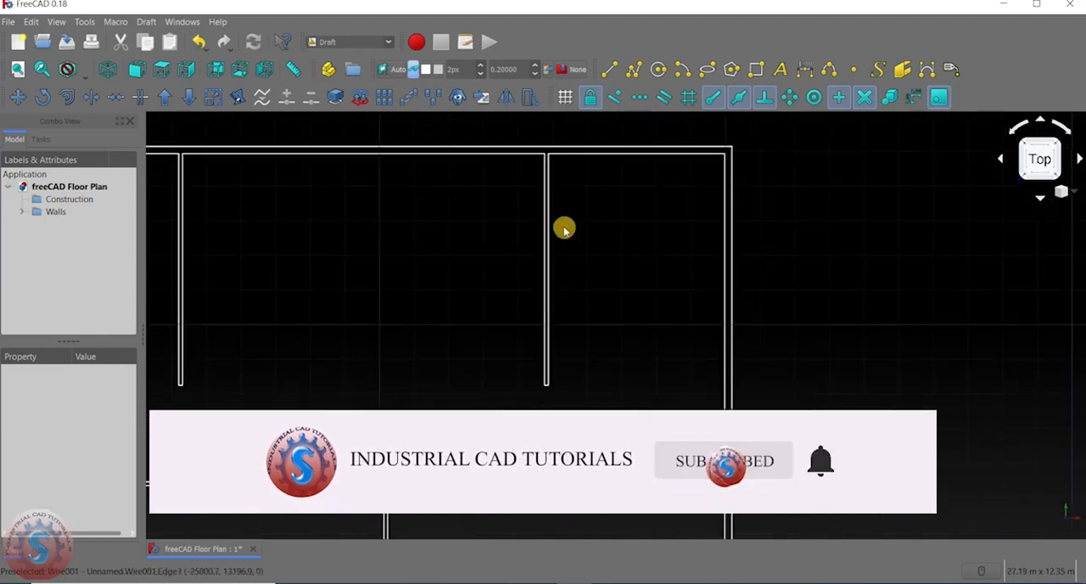
scroll(465, 183, down, 5)
middle_drag(466, 182, 517, 170)
scroll(467, 218, up, 2)
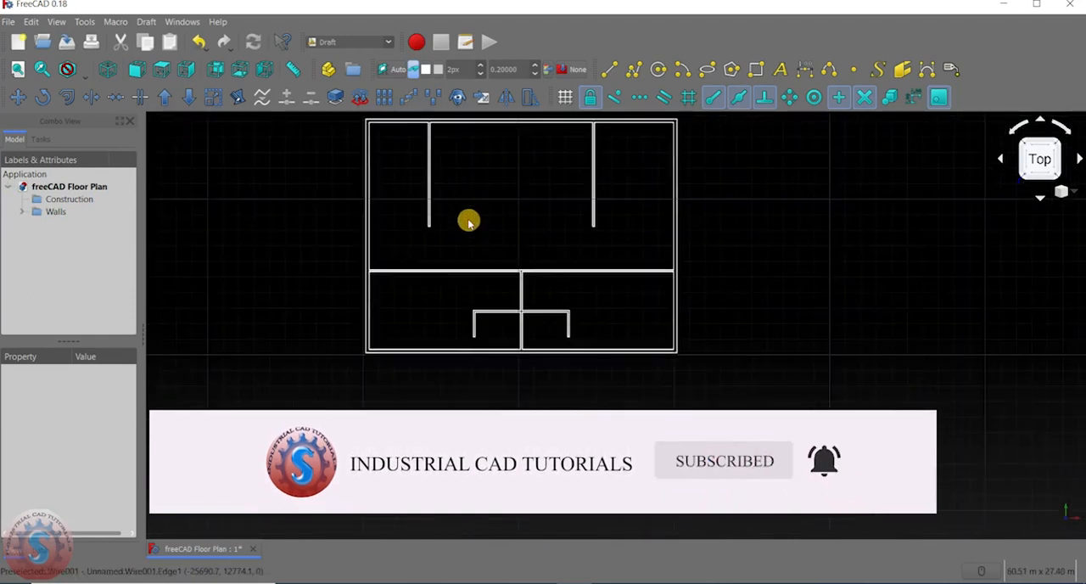
middle_drag(468, 223, 441, 310)
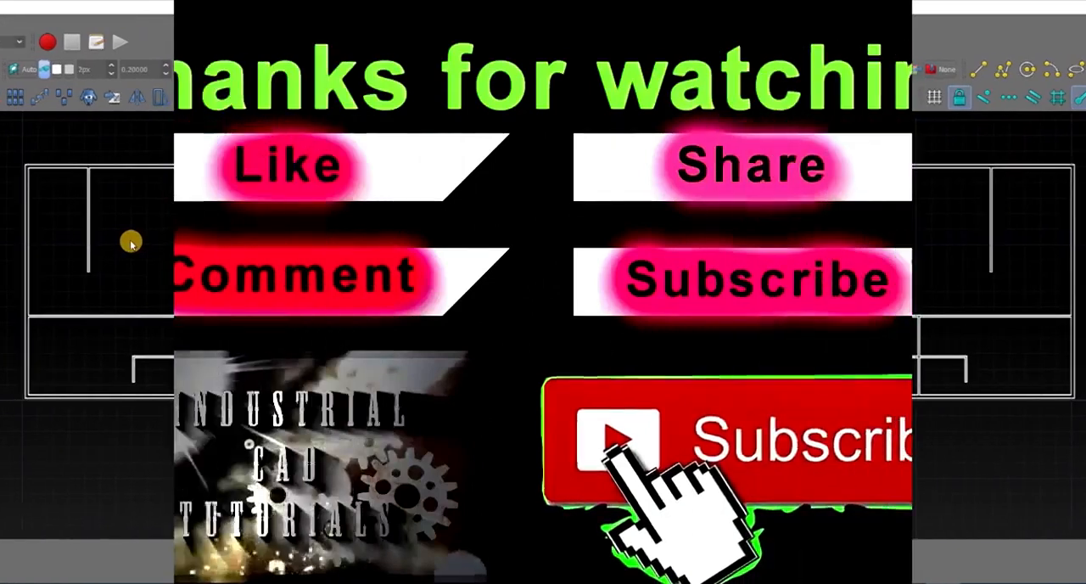